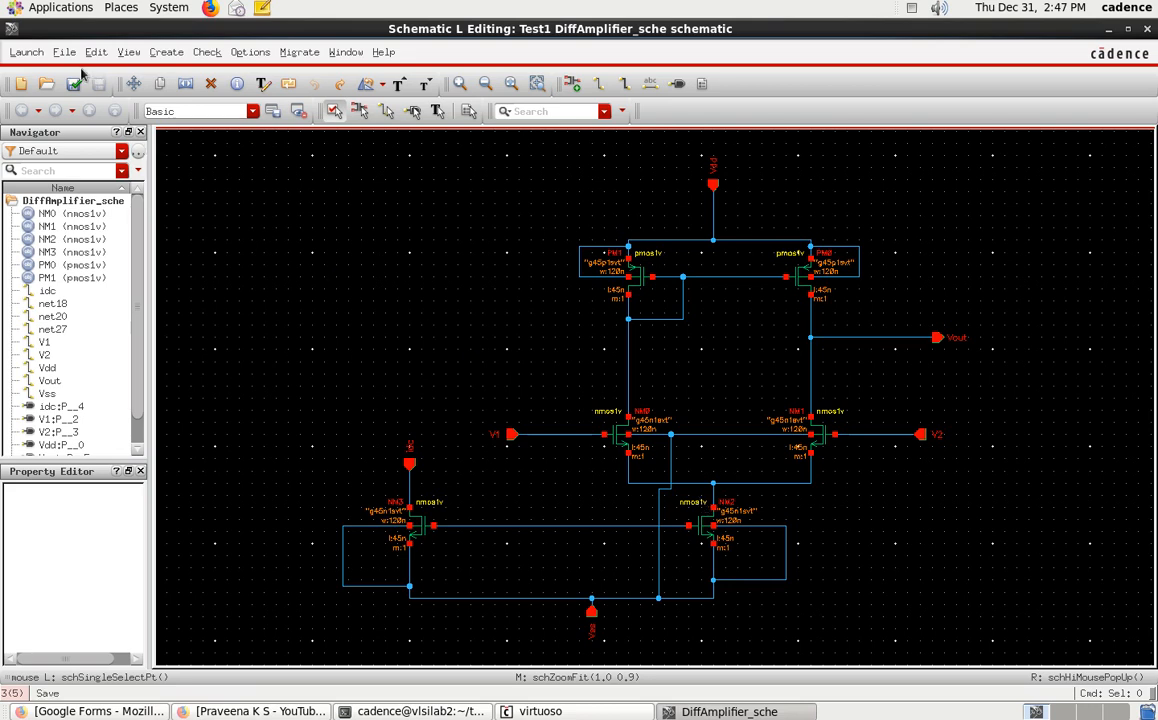
# Create a new Layout XL view for the DiffAmplifier_sche cell with automatic configuration, overwriting the existing layout, and maximize its window
pyautogui.click(28, 53)
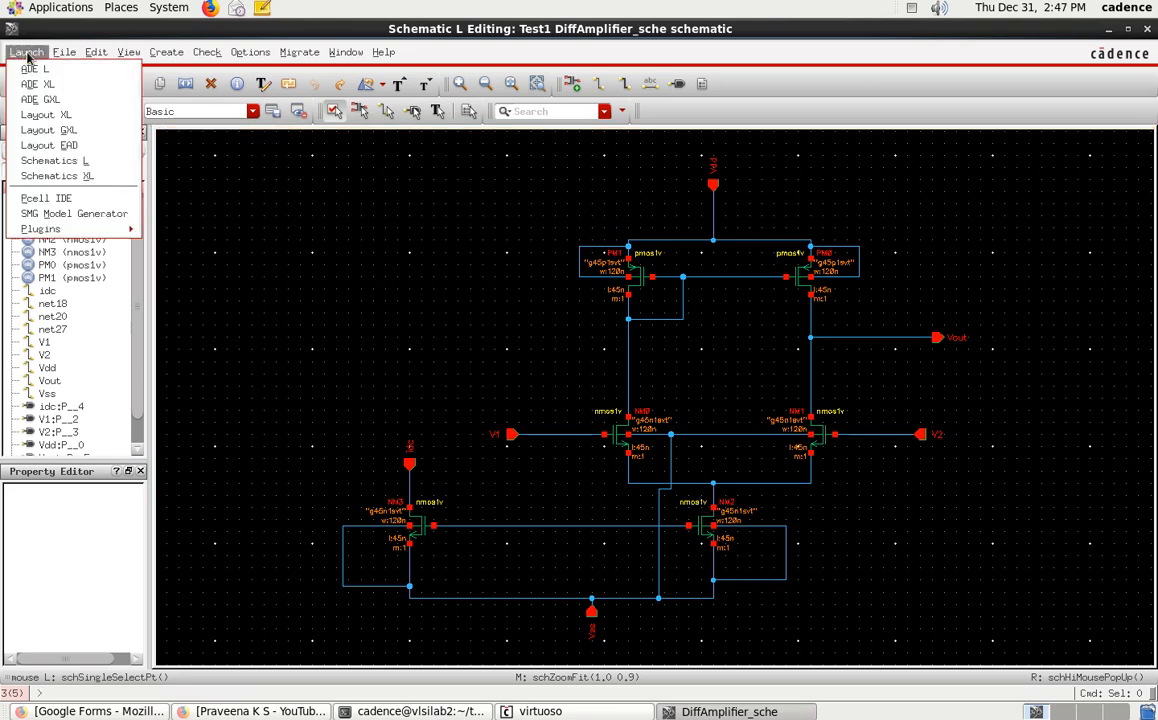
pyautogui.click(51, 114)
pyautogui.click(352, 189)
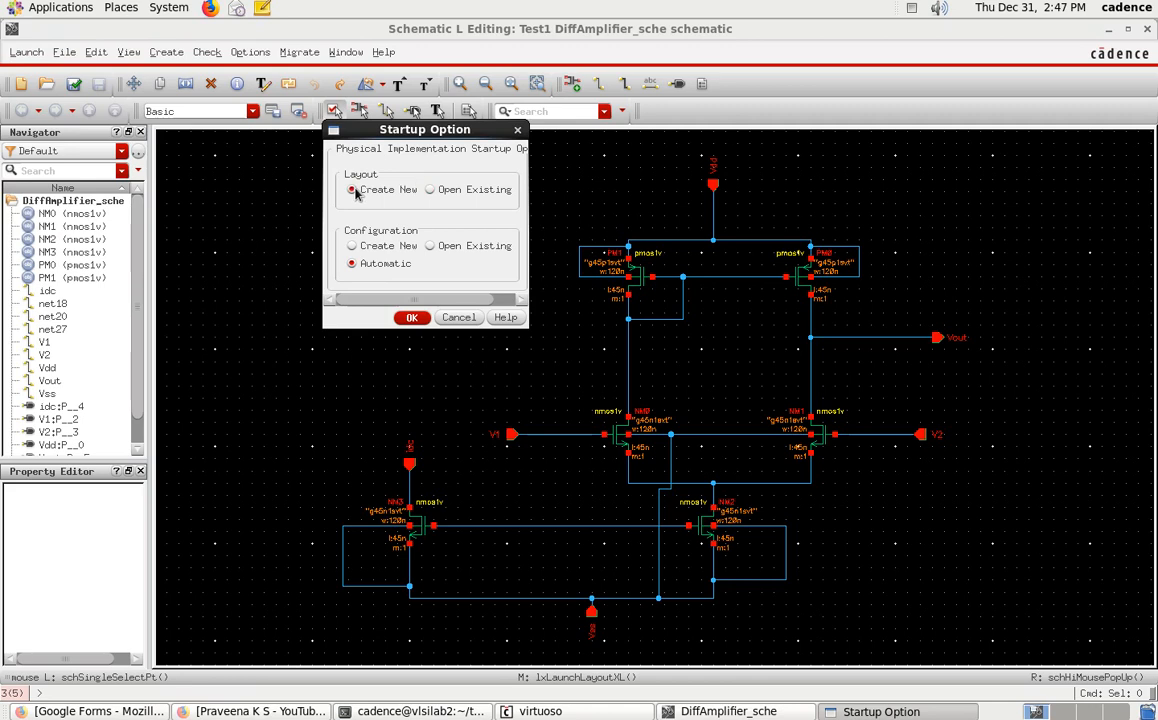
pyautogui.click(411, 318)
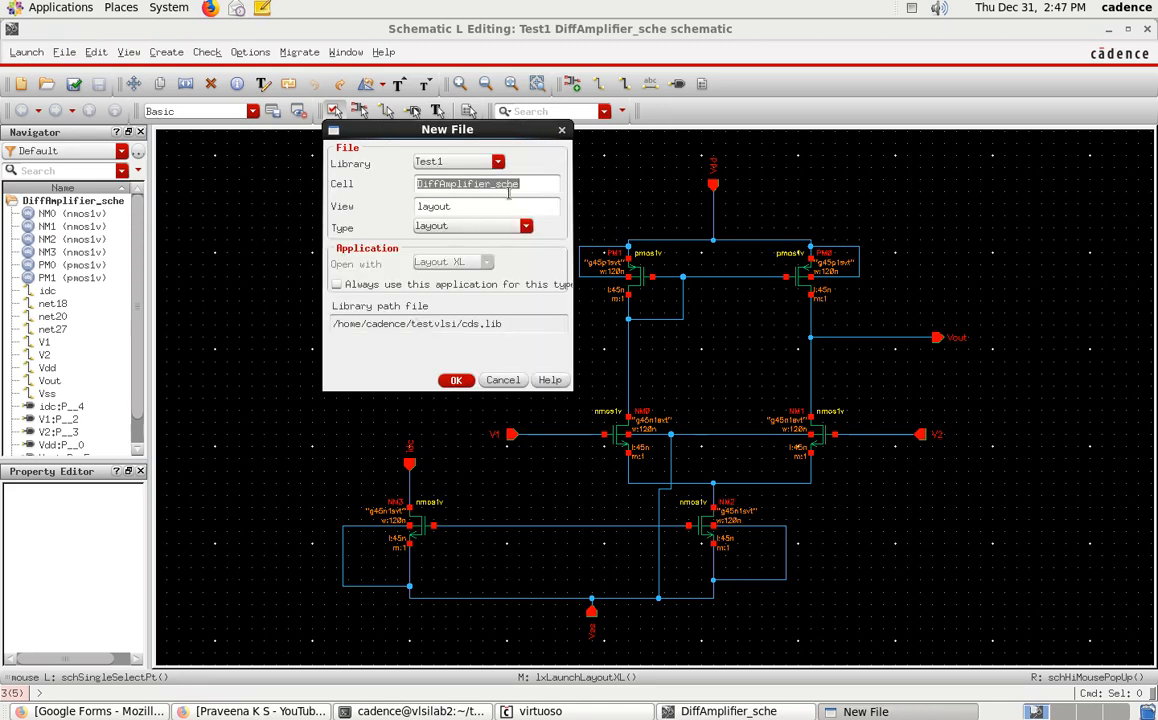
pyautogui.click(456, 380)
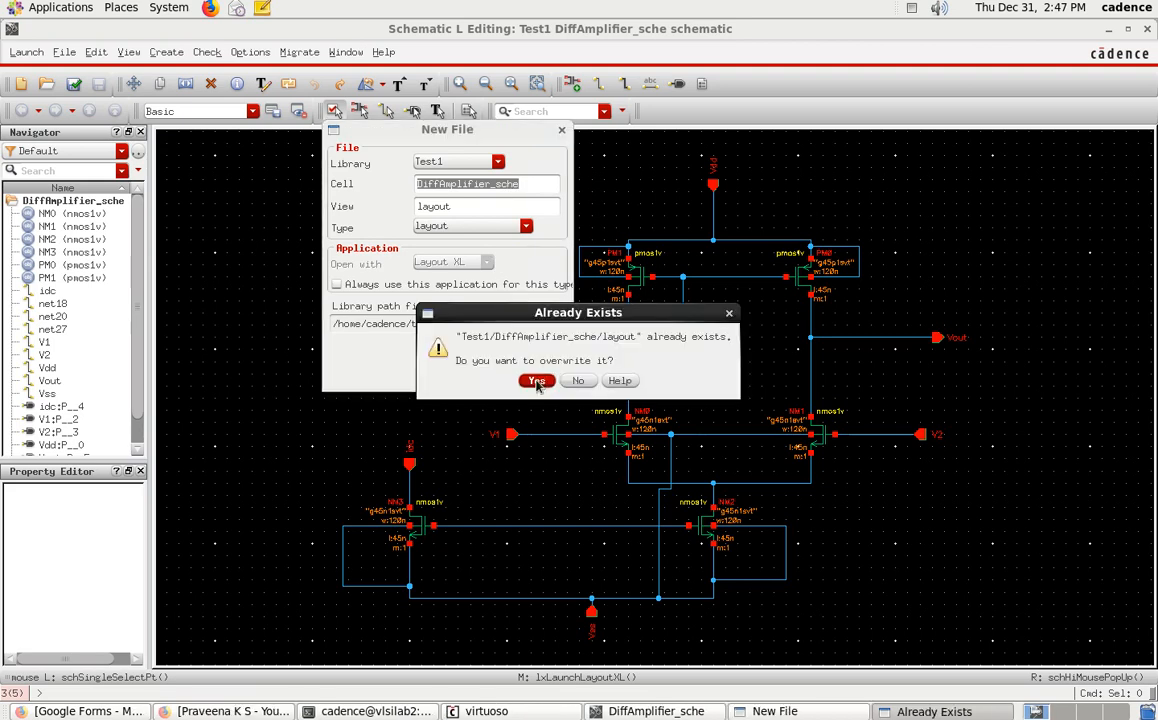
pyautogui.click(537, 381)
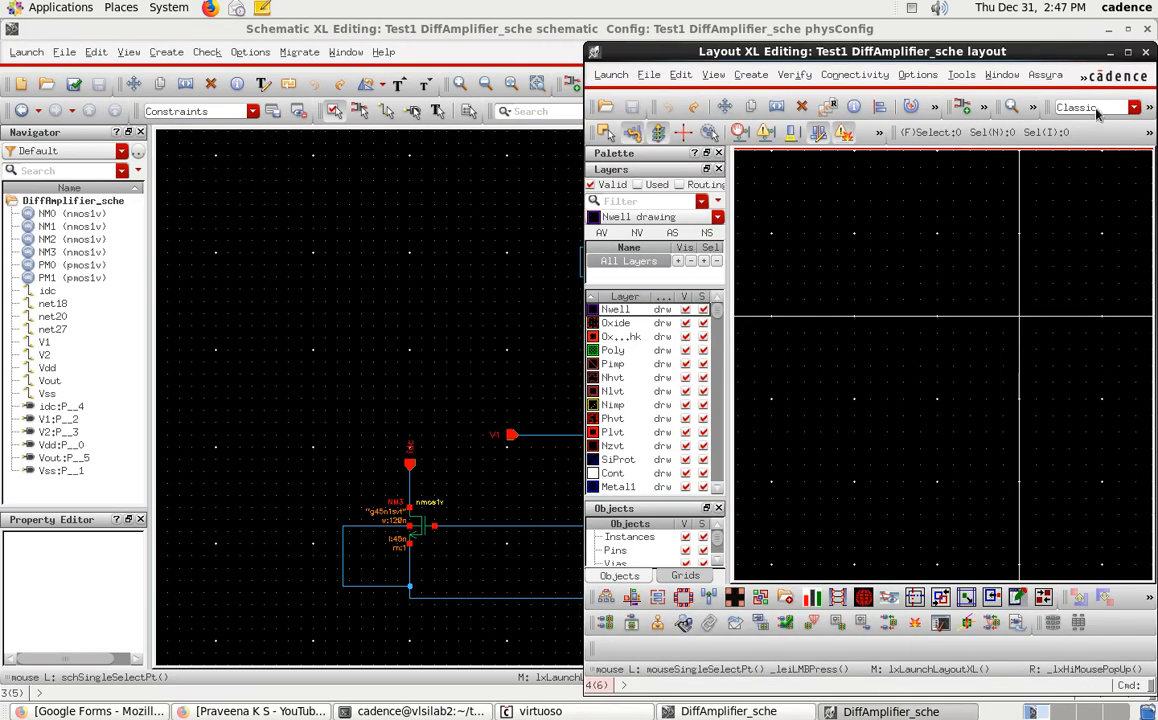
pyautogui.doubleClick(1018, 56)
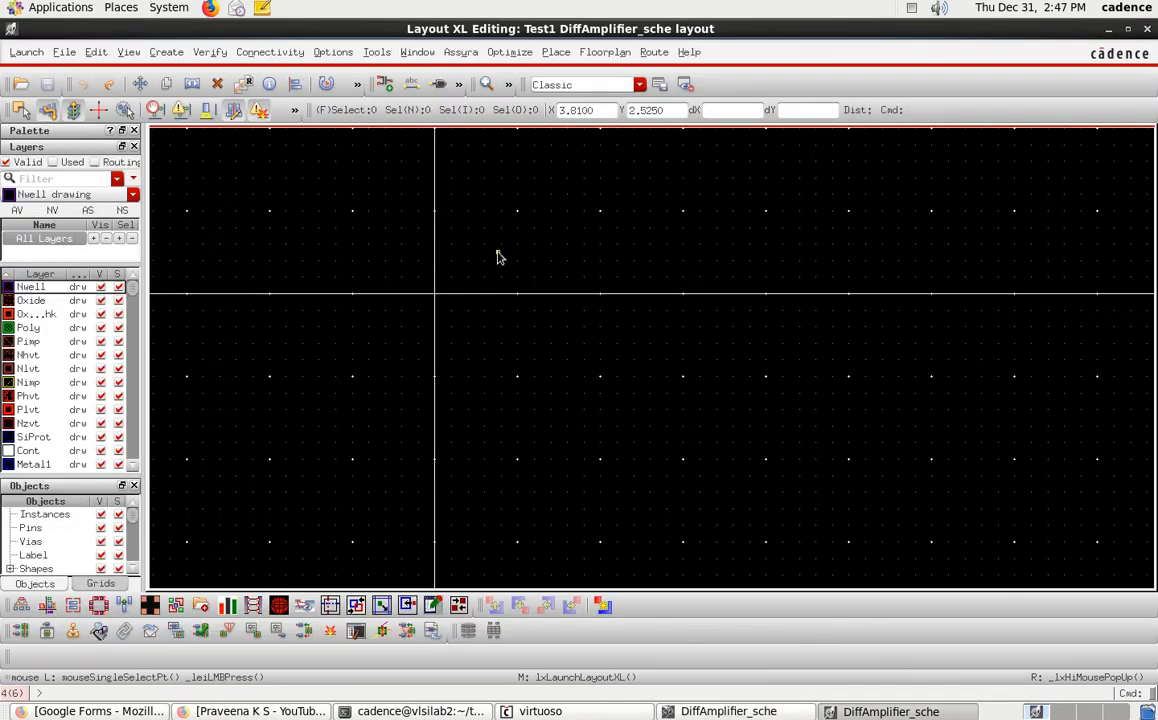
# Set up layout generation of all devices from source with Chain, Fold, Except Global Pins and Except Pad Pins enabled, consulting the schematic
pyautogui.click(272, 53)
pyautogui.moveTo(314, 130)
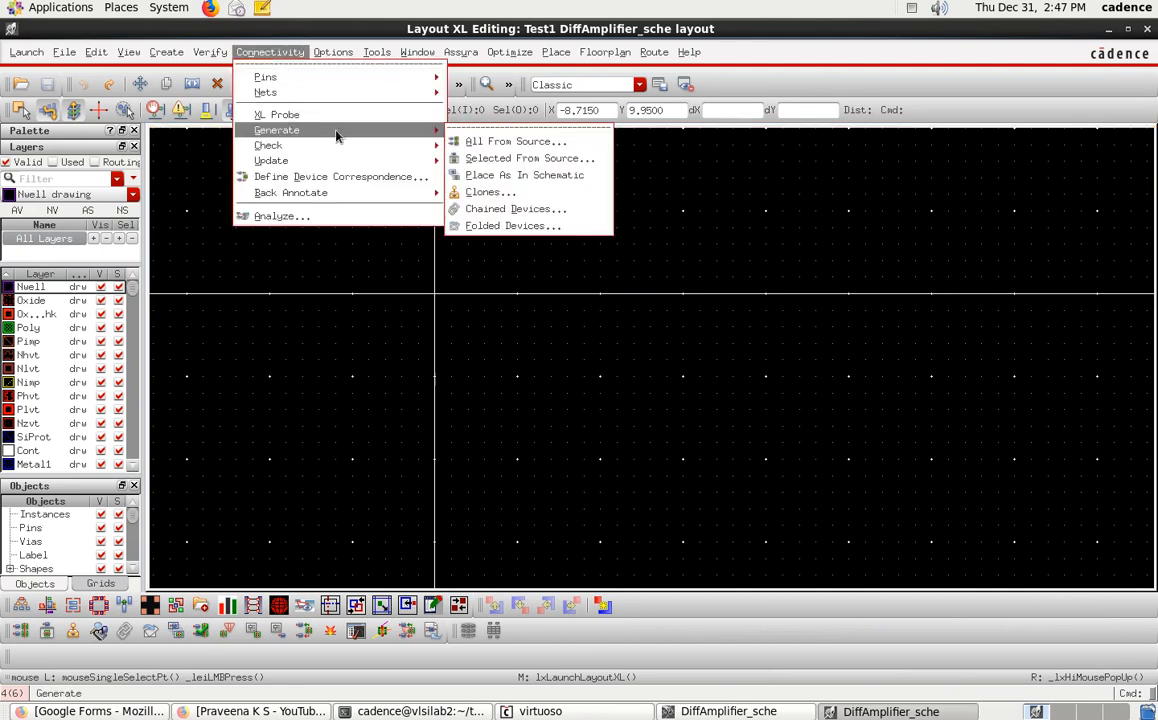
pyautogui.click(511, 144)
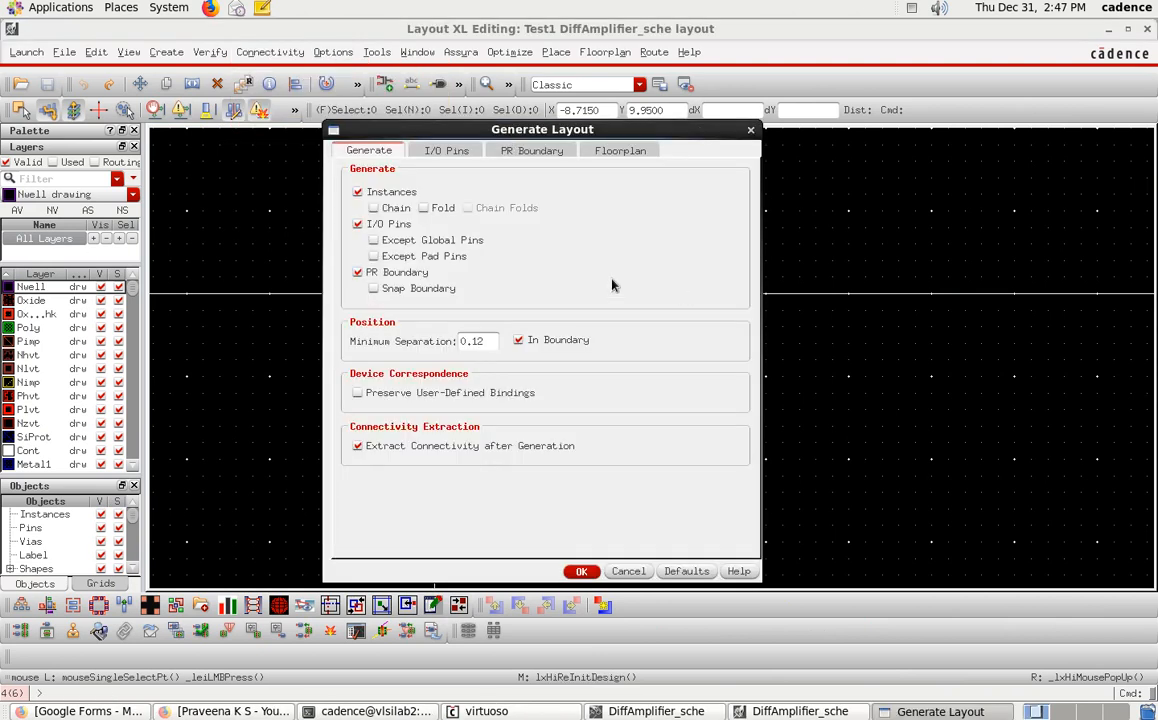
pyautogui.click(373, 240)
pyautogui.click(373, 256)
pyautogui.click(787, 711)
pyautogui.click(650, 711)
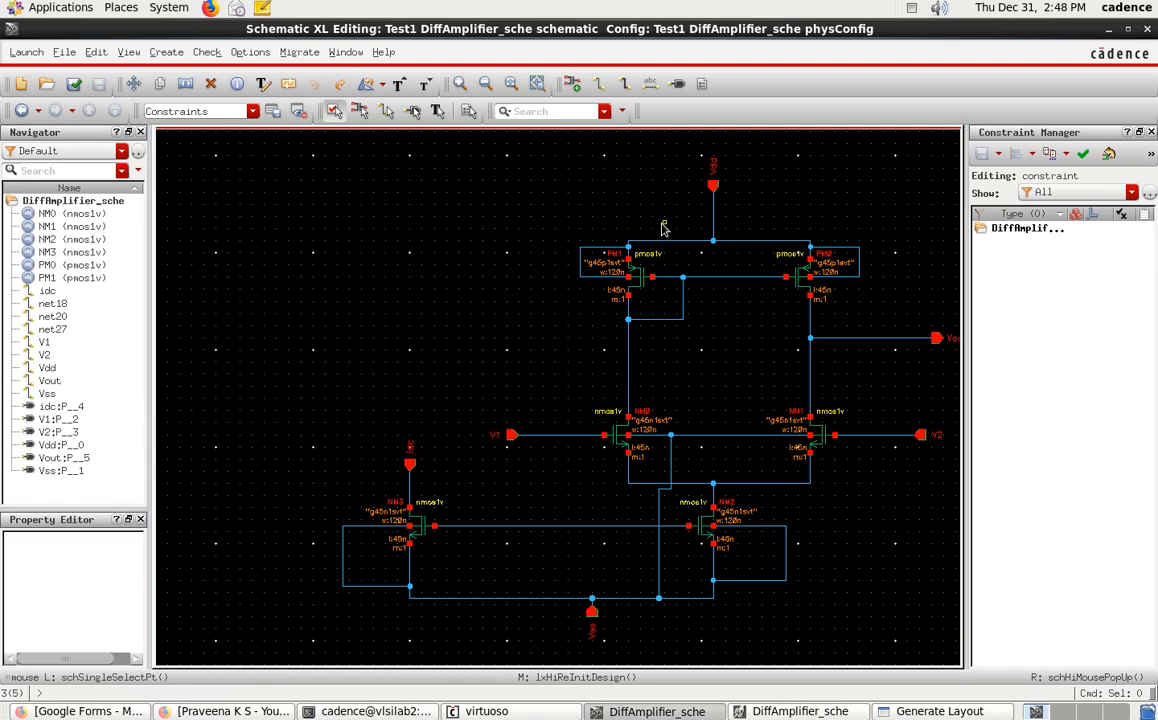
pyautogui.click(938, 711)
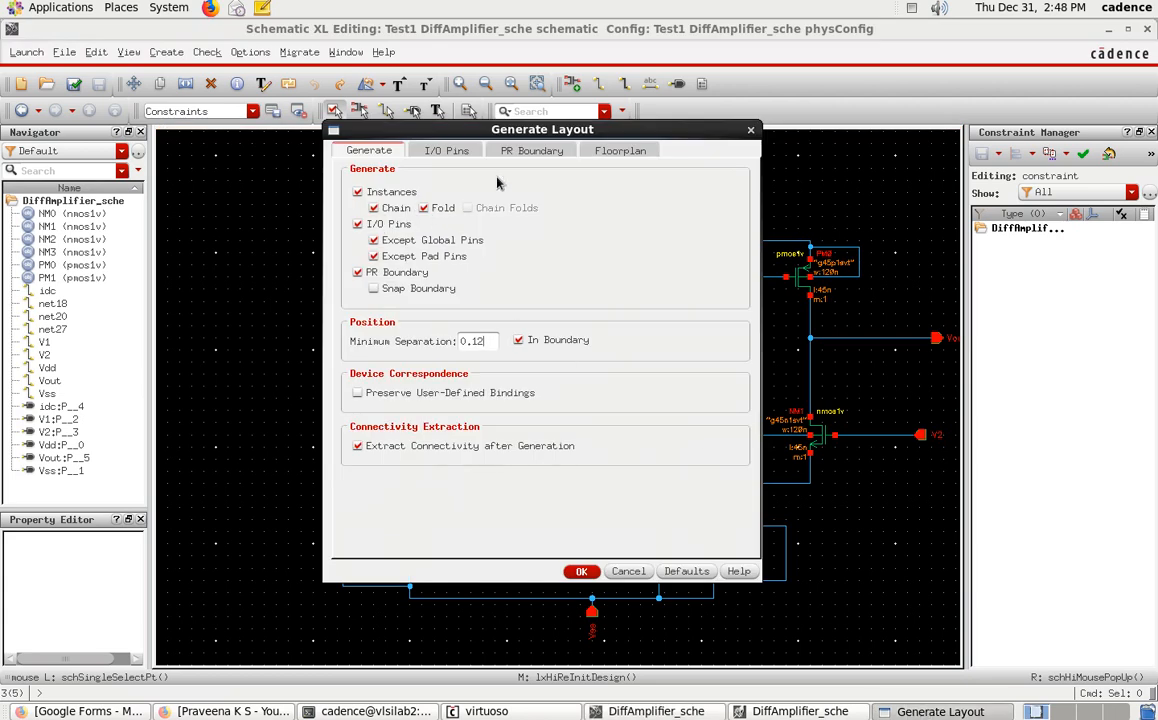
pyautogui.moveTo(440, 129); pyautogui.dragTo(120, 48)
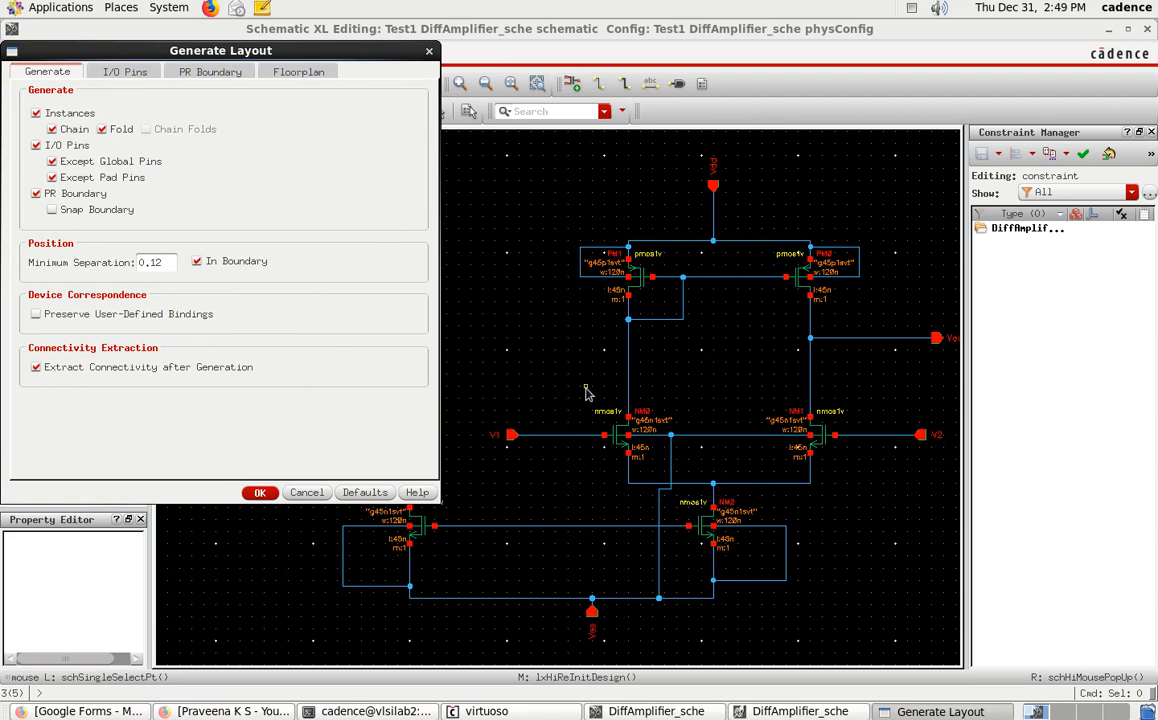
pyautogui.moveTo(325, 50); pyautogui.dragTo(716, 168)
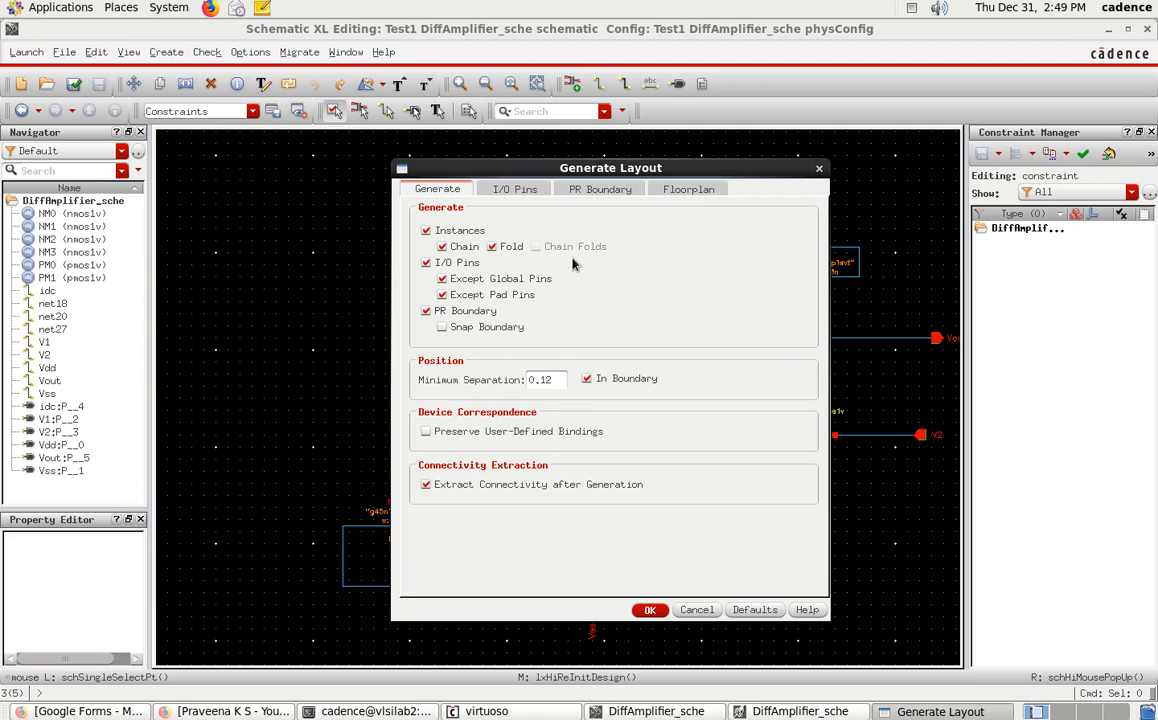
# Enable pin labels for the I/O pins and accept a label text style with height 0.05 and stick font
pyautogui.click(515, 189)
pyautogui.click(427, 502)
pyautogui.click(626, 502)
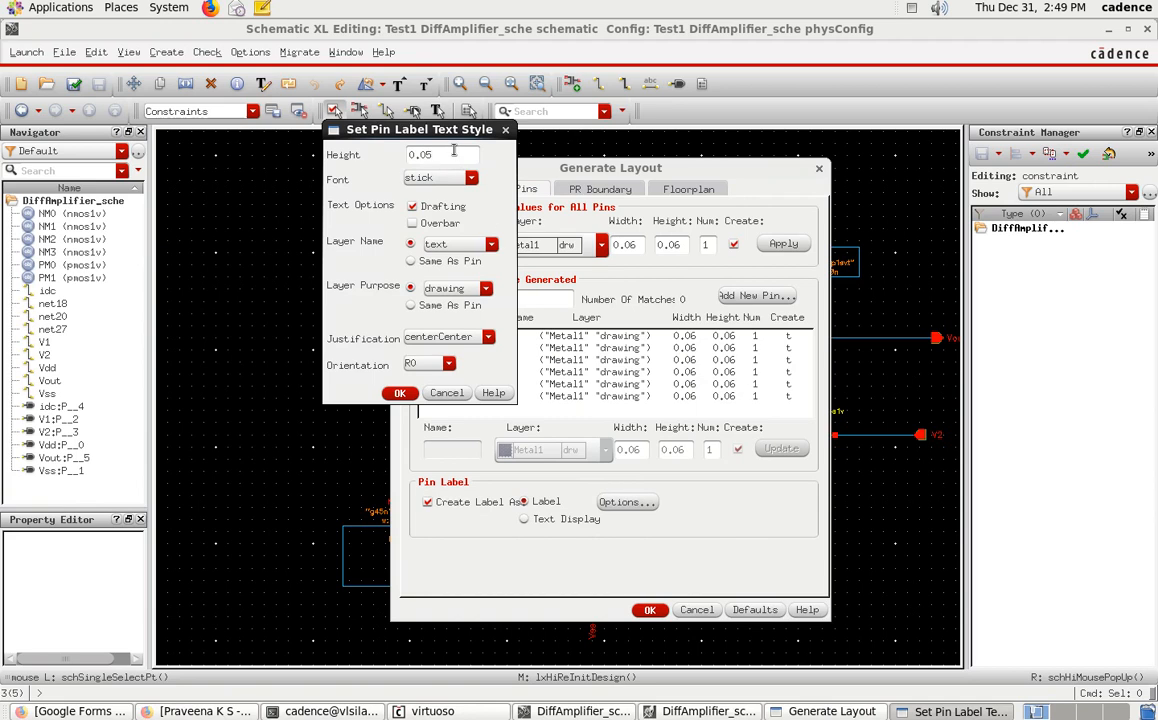
pyautogui.click(399, 392)
# Review the PR boundary and floorplan settings and generate the layout from the schematic
pyautogui.click(603, 190)
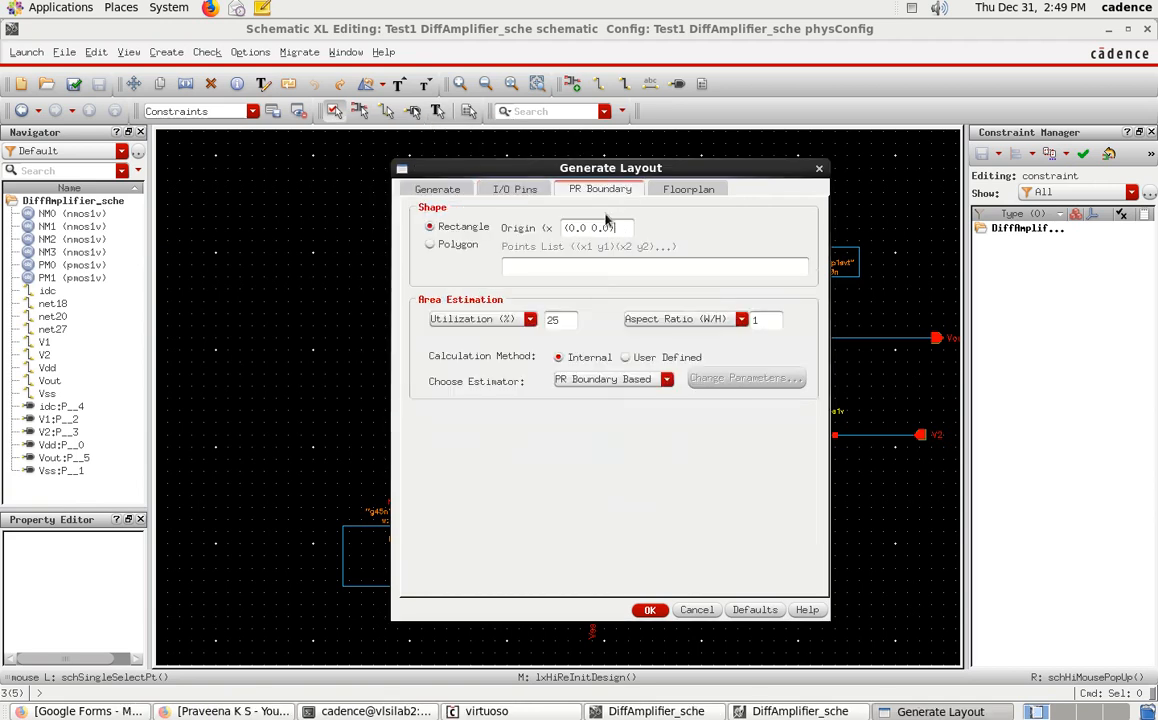
pyautogui.click(686, 189)
pyautogui.click(443, 192)
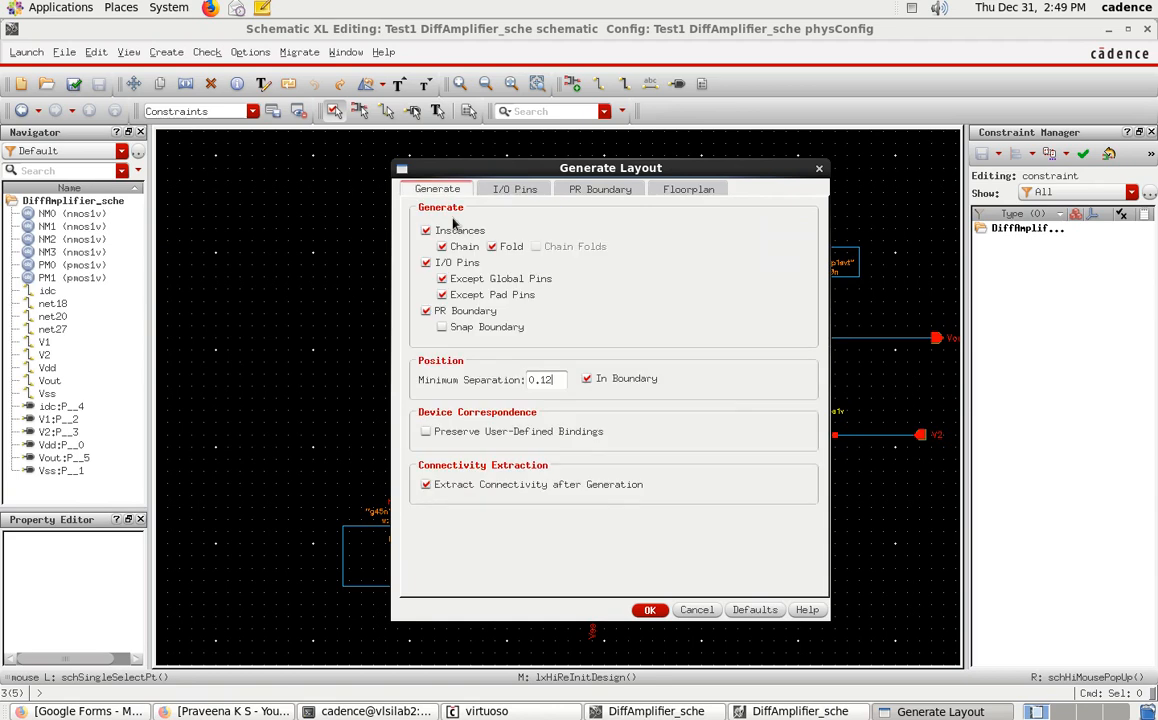
pyautogui.click(650, 610)
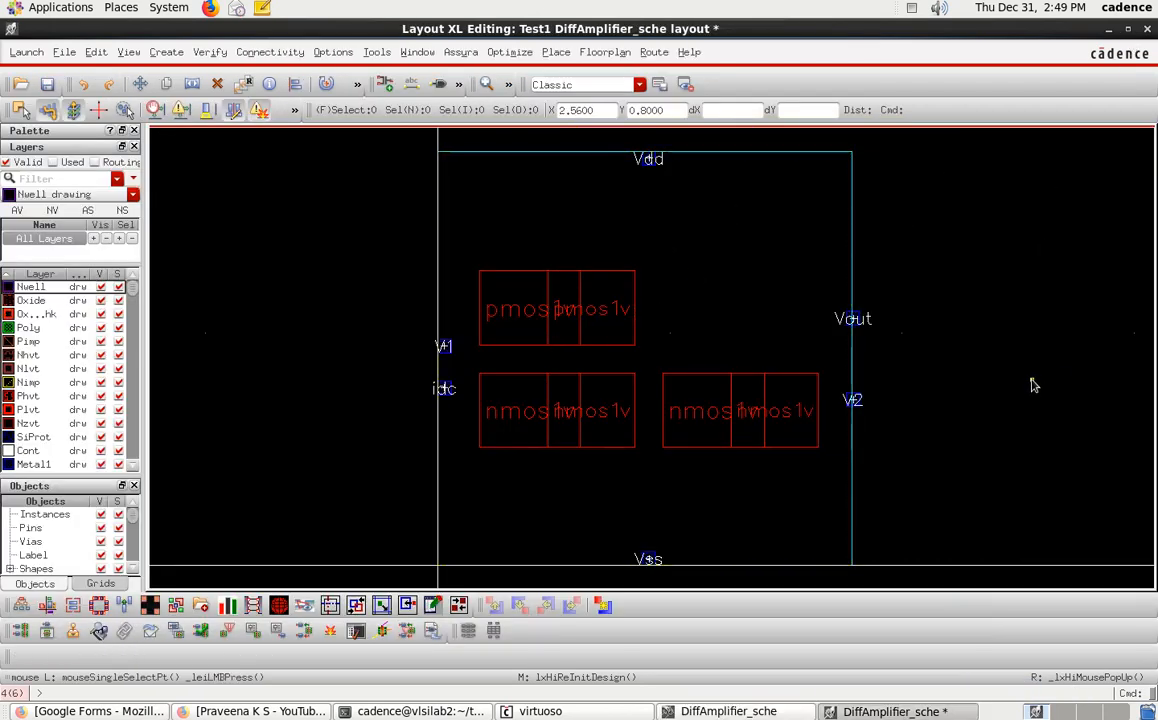
# Display all hierarchy levels so the layers inside the PMOS and NMOS transistors are drawn
pyautogui.hotkey('shift', 'f')
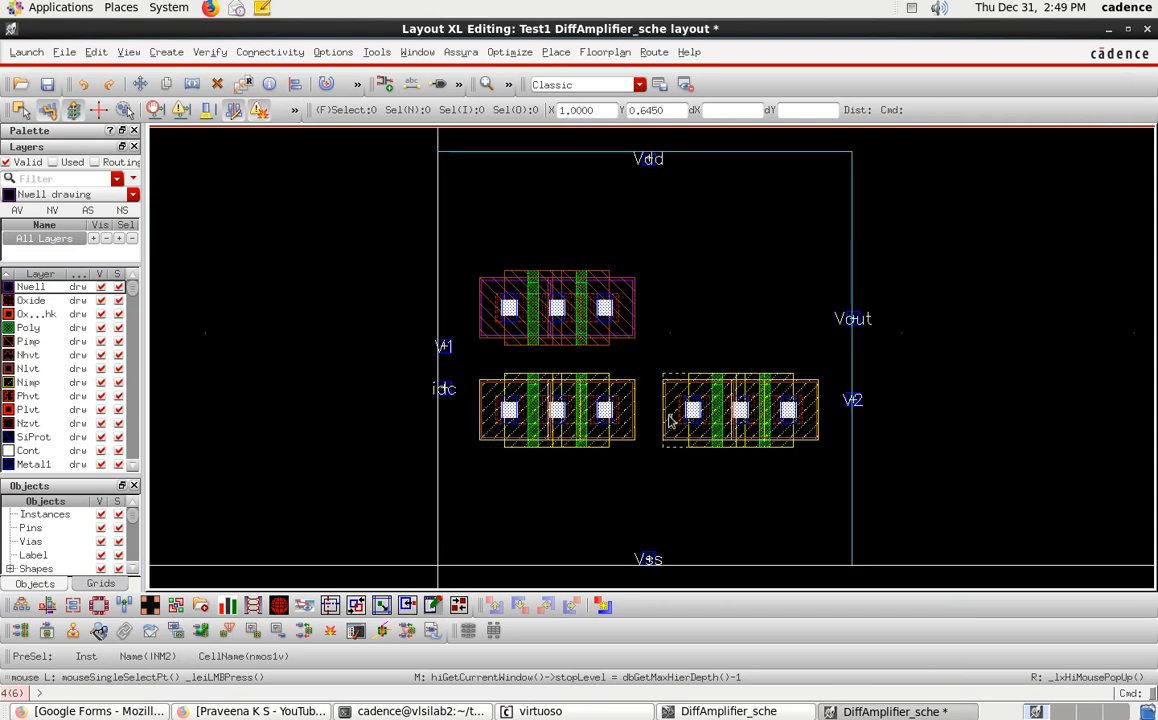
pyautogui.keyDown('ctrl'); pyautogui.scroll(1, 509, 306); pyautogui.keyUp('ctrl')
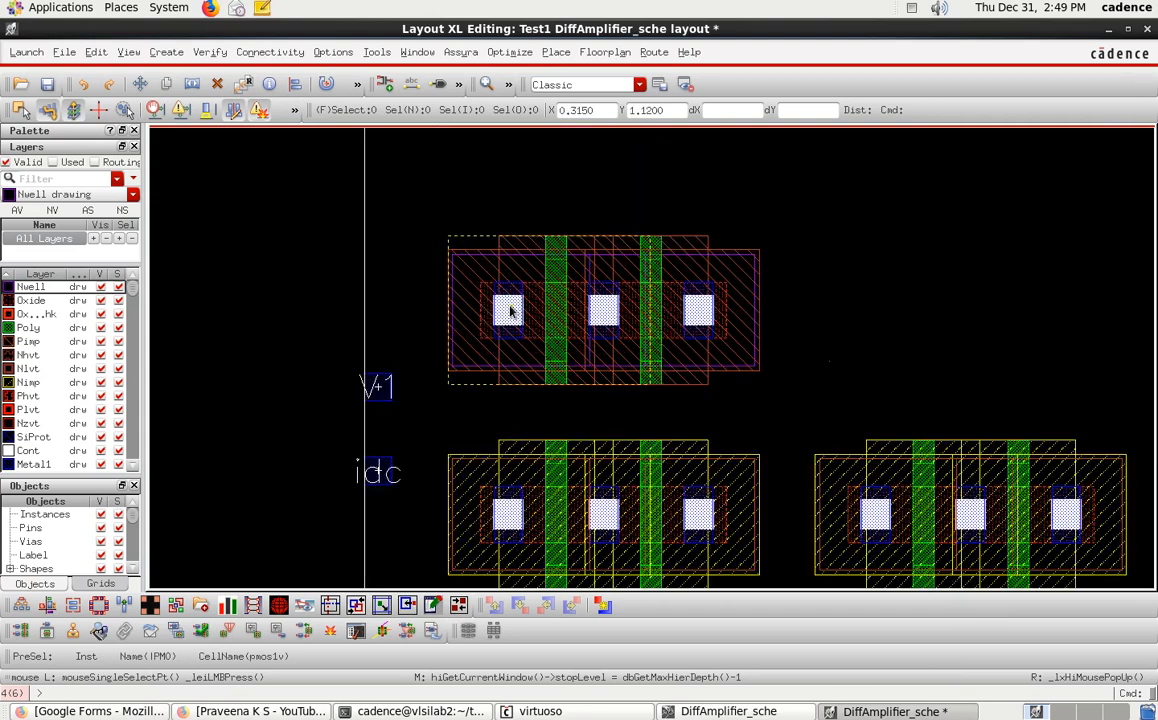
pyautogui.keyDown('ctrl'); pyautogui.scroll(1, 509, 311); pyautogui.keyUp('ctrl')
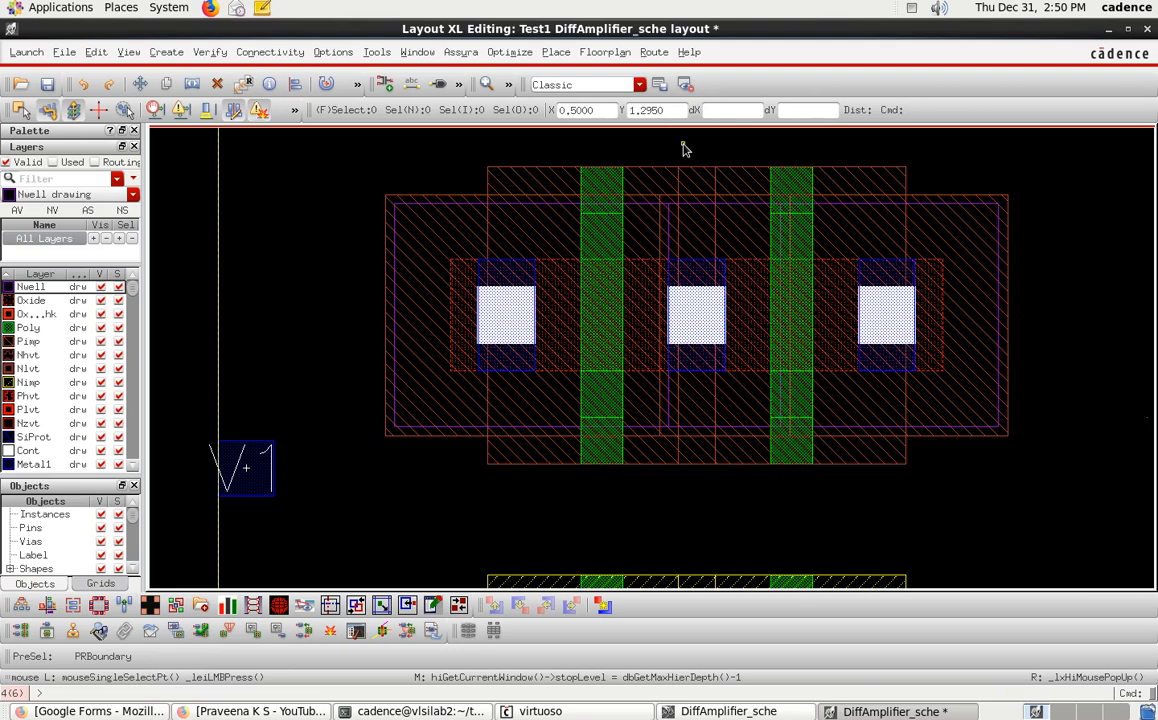
# Try to move one PMOS transistor away from its chained neighbour and undo the move
pyautogui.click(532, 299)
pyautogui.moveTo(527, 300); pyautogui.dragTo(450, 301)
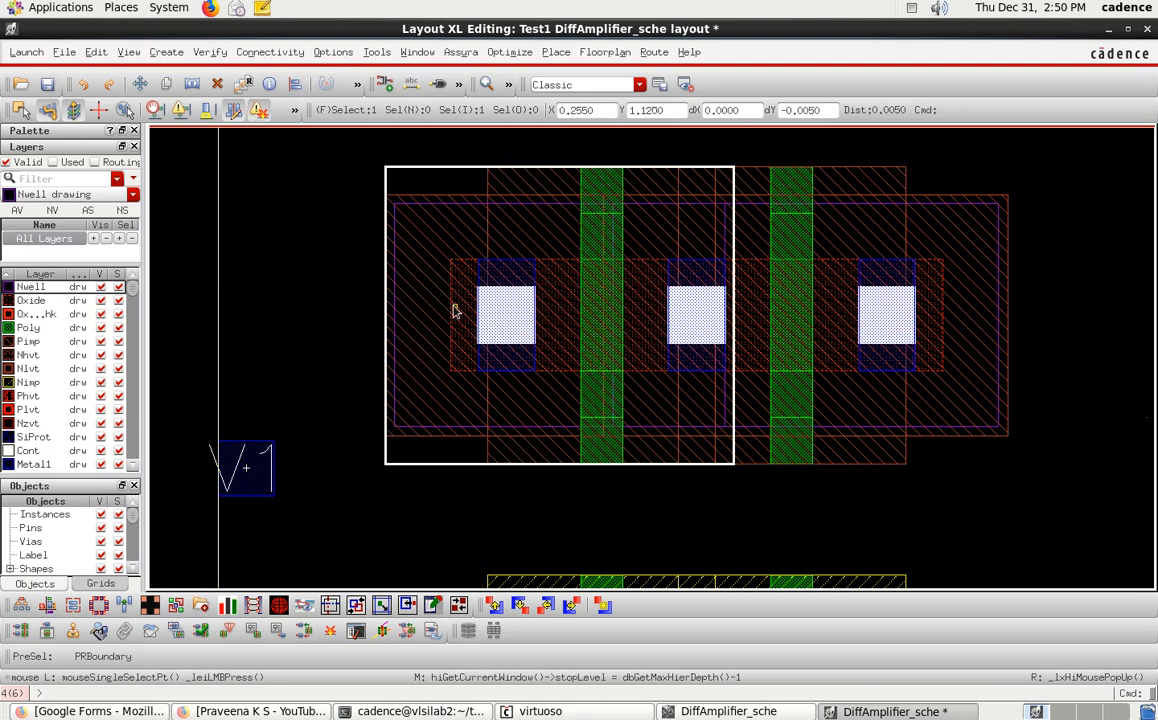
pyautogui.moveTo(860, 278); pyautogui.dragTo(1073, 258)
pyautogui.click(918, 269)
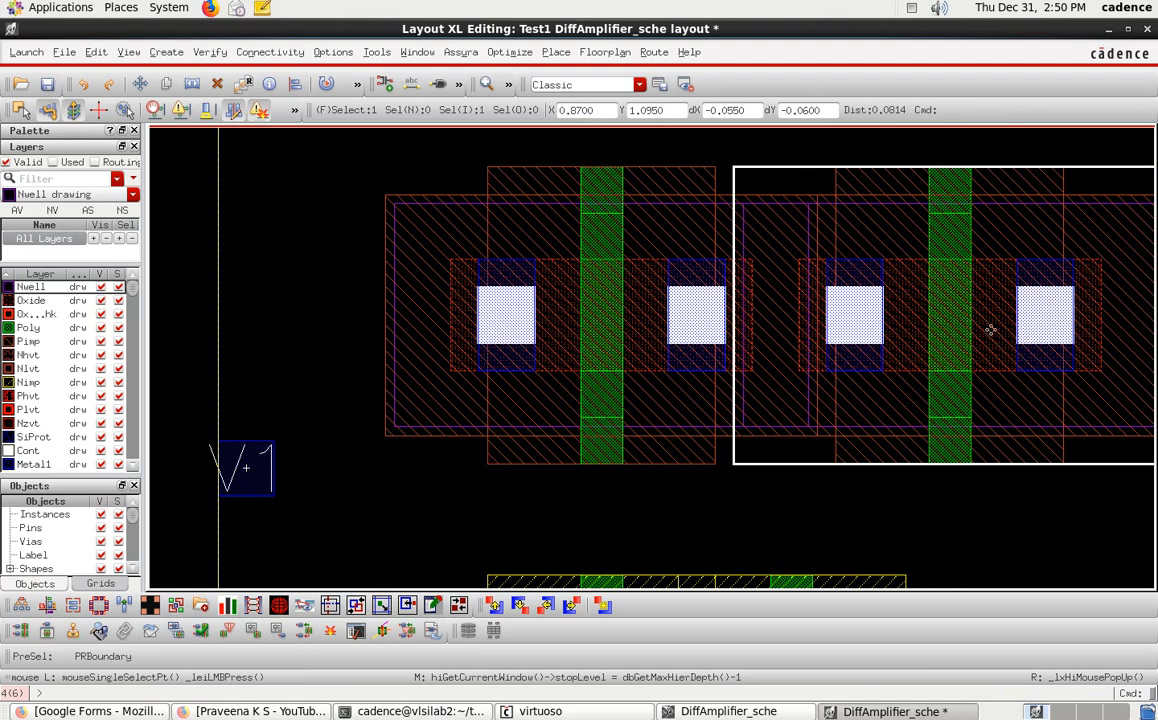
pyautogui.click(83, 84)
# Delete the PR boundary rectangle surrounding the generated devices and pins
pyautogui.click(685, 510)
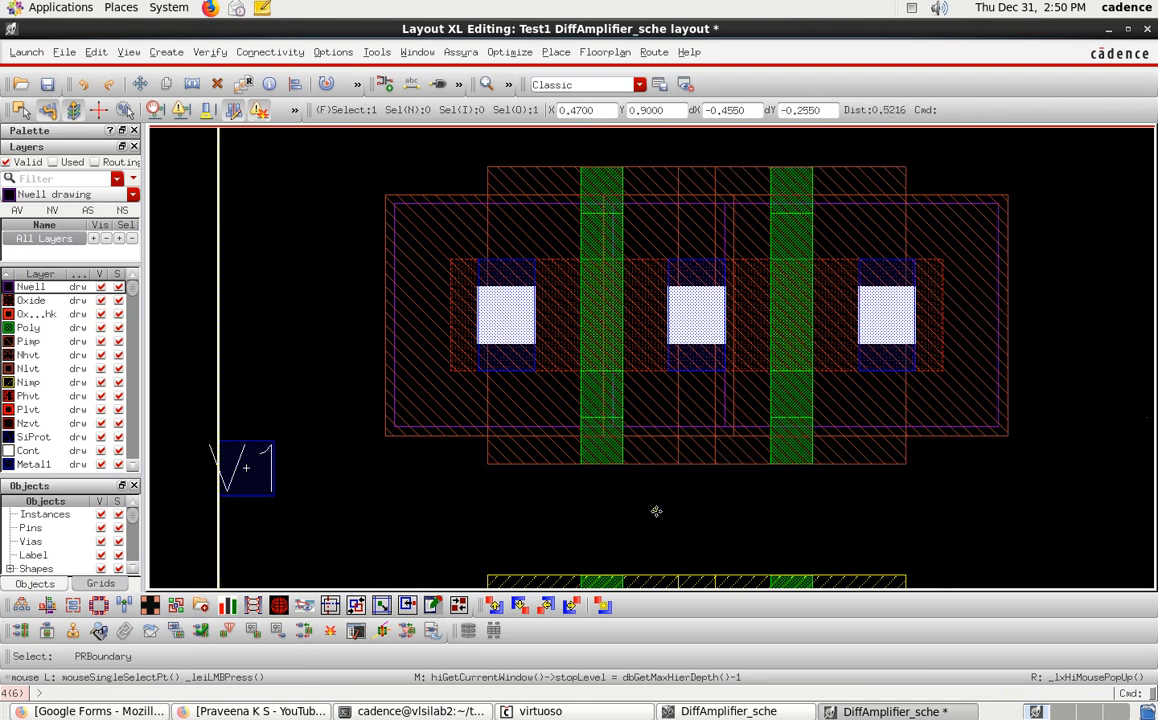
pyautogui.press('f')
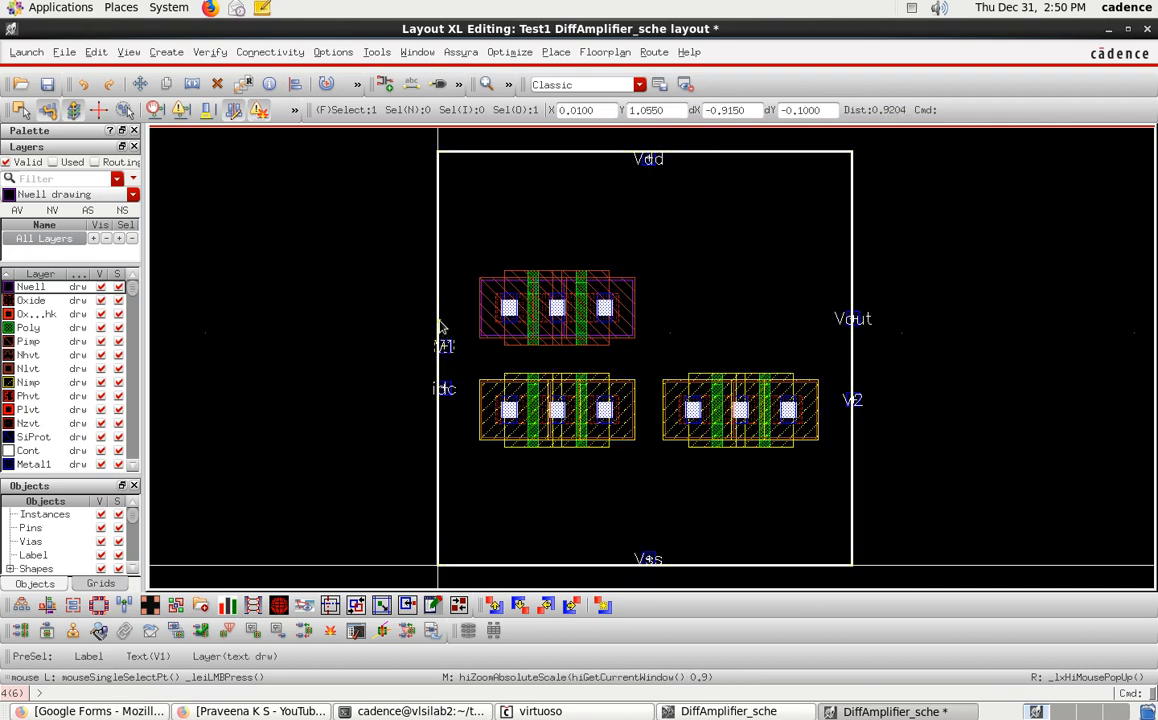
pyautogui.press('Delete')
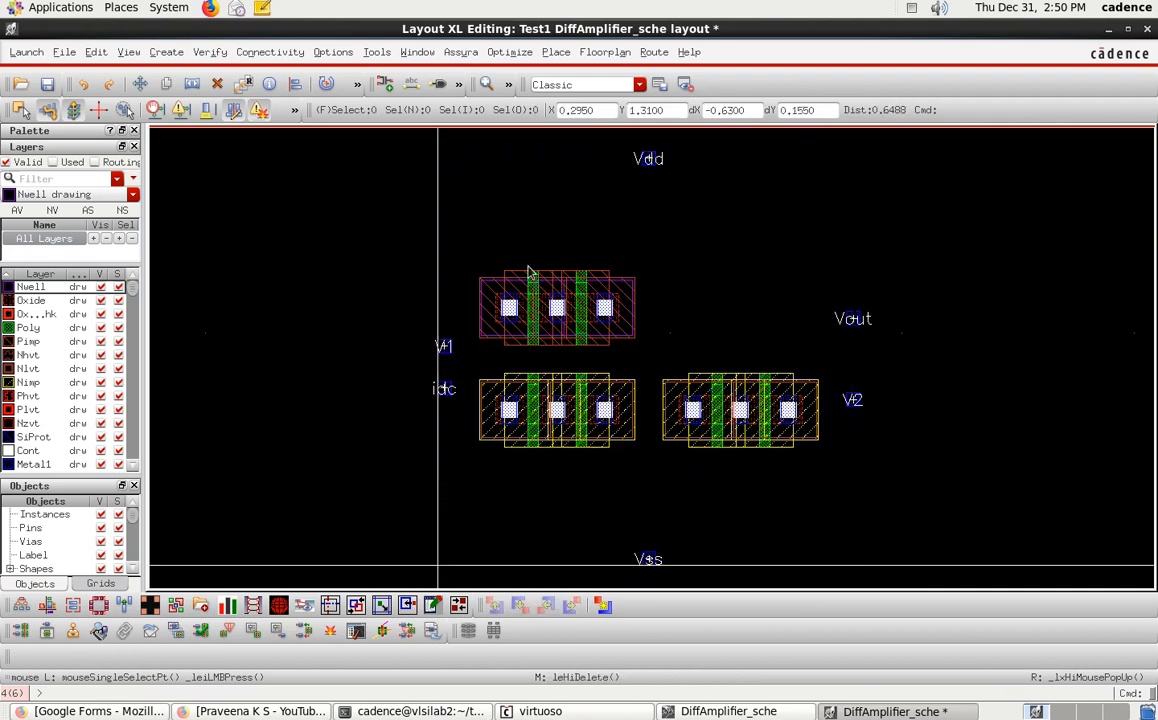
# Move the chained PMOS pair up and to the right so it sits centred beneath the Vdd pin
pyautogui.moveTo(462, 258); pyautogui.dragTo(722, 227)
pyautogui.click(1061, 278)
pyautogui.click(762, 413)
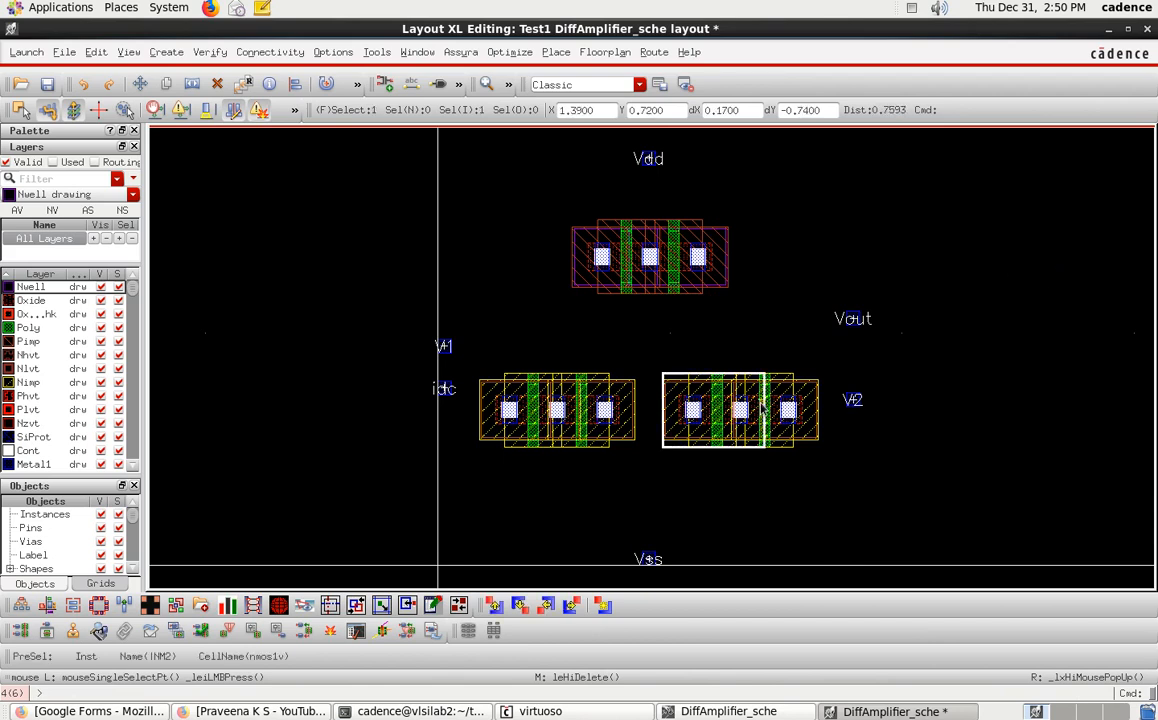
pyautogui.click(941, 403)
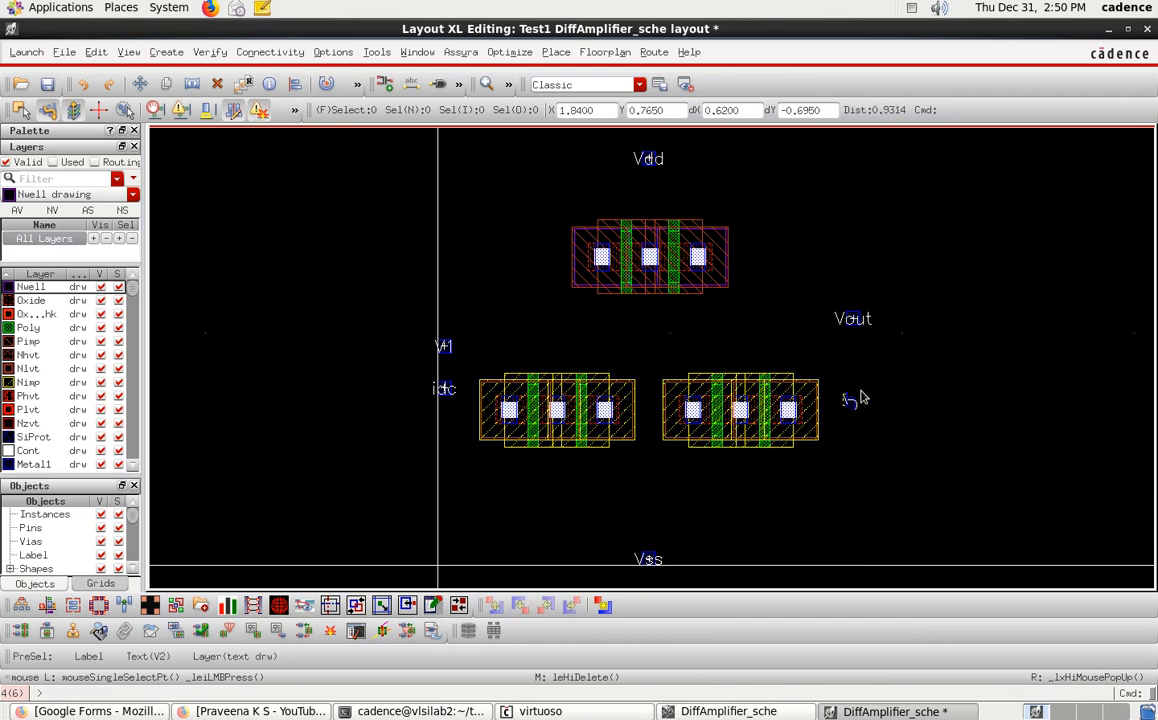
# Move the V2 and Vout pins further right, away from the transistors
pyautogui.scroll(1, 864, 388)
pyautogui.click(843, 408)
pyautogui.moveTo(843, 408); pyautogui.dragTo(940, 411)
pyautogui.click(850, 246)
pyautogui.moveTo(850, 246); pyautogui.dragTo(933, 249)
# Move the right-hand NMOS pair further right to widen its gap from the left-hand NMOS pair
pyautogui.moveTo(460, 344); pyautogui.dragTo(750, 447)
pyautogui.moveTo(707, 376); pyautogui.dragTo(788, 376)
pyautogui.click(651, 537)
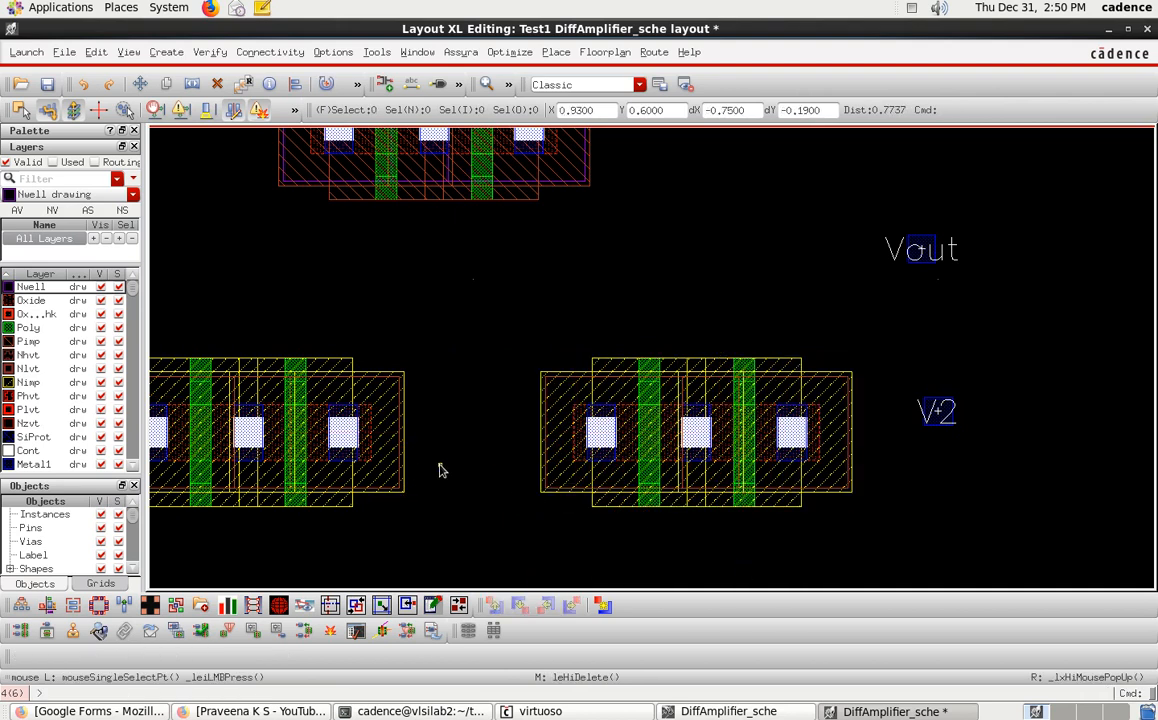
pyautogui.press('f')
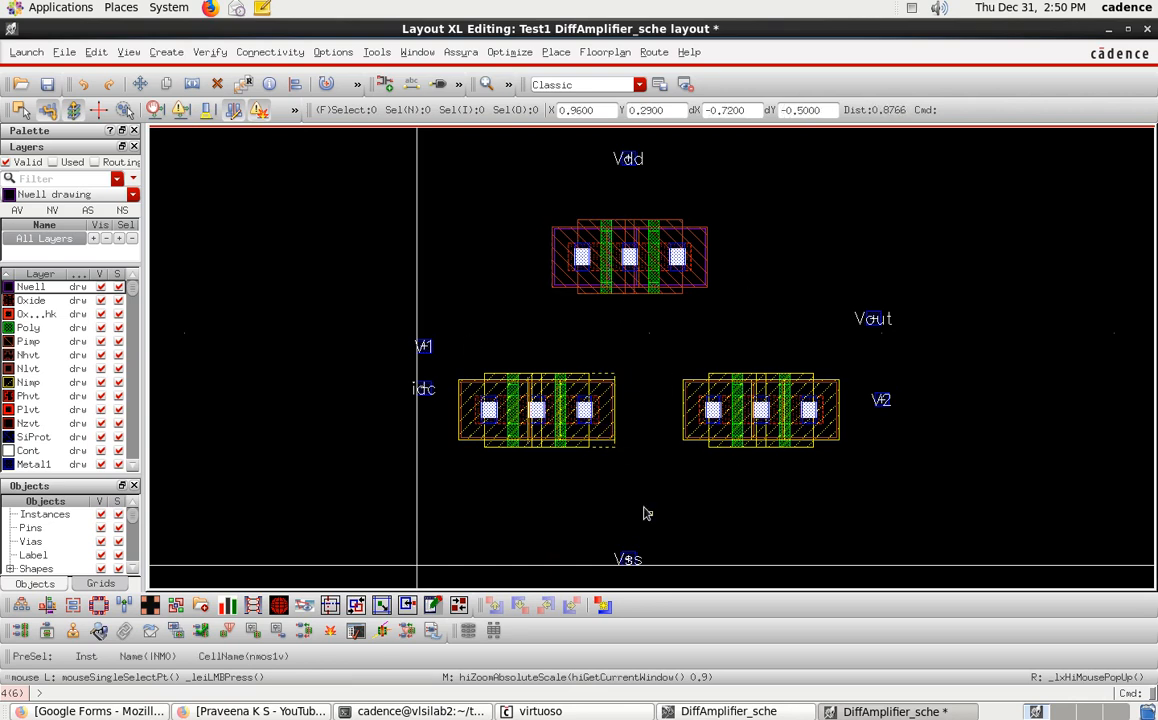
# Check the Vdd connection in the schematic, and in the layout move the Vdd pin slightly down and well to the right of the PMOS pair
pyautogui.click(781, 716)
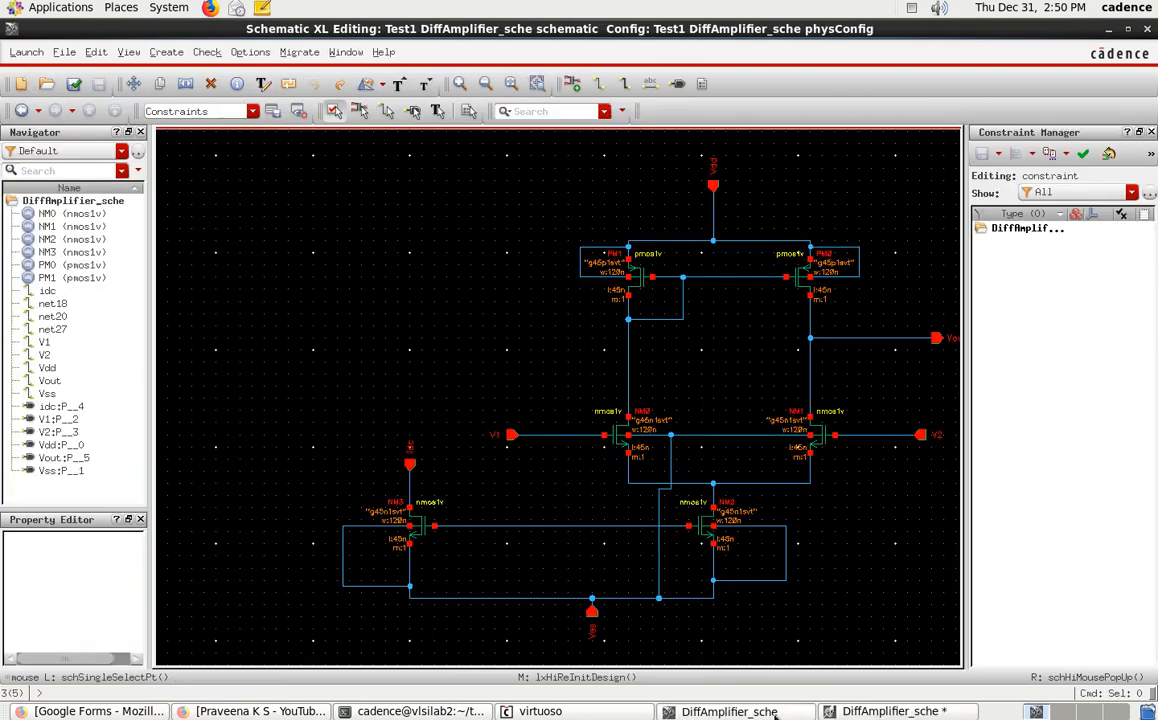
pyautogui.press('f')
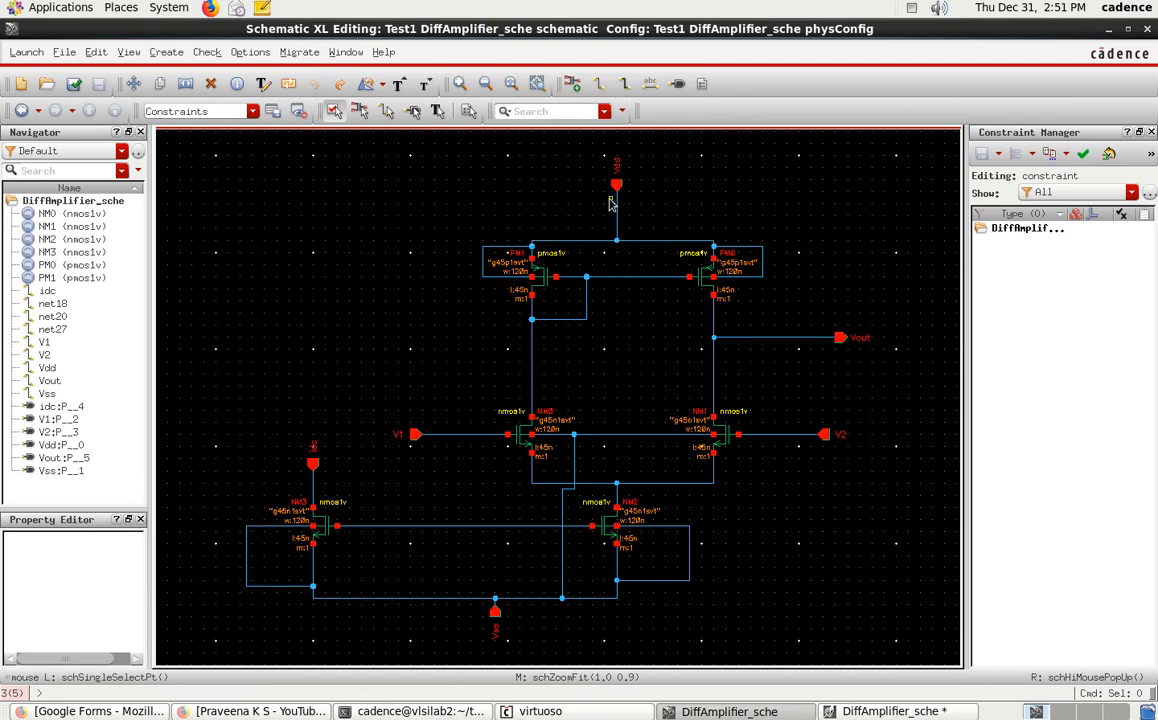
pyautogui.click(882, 712)
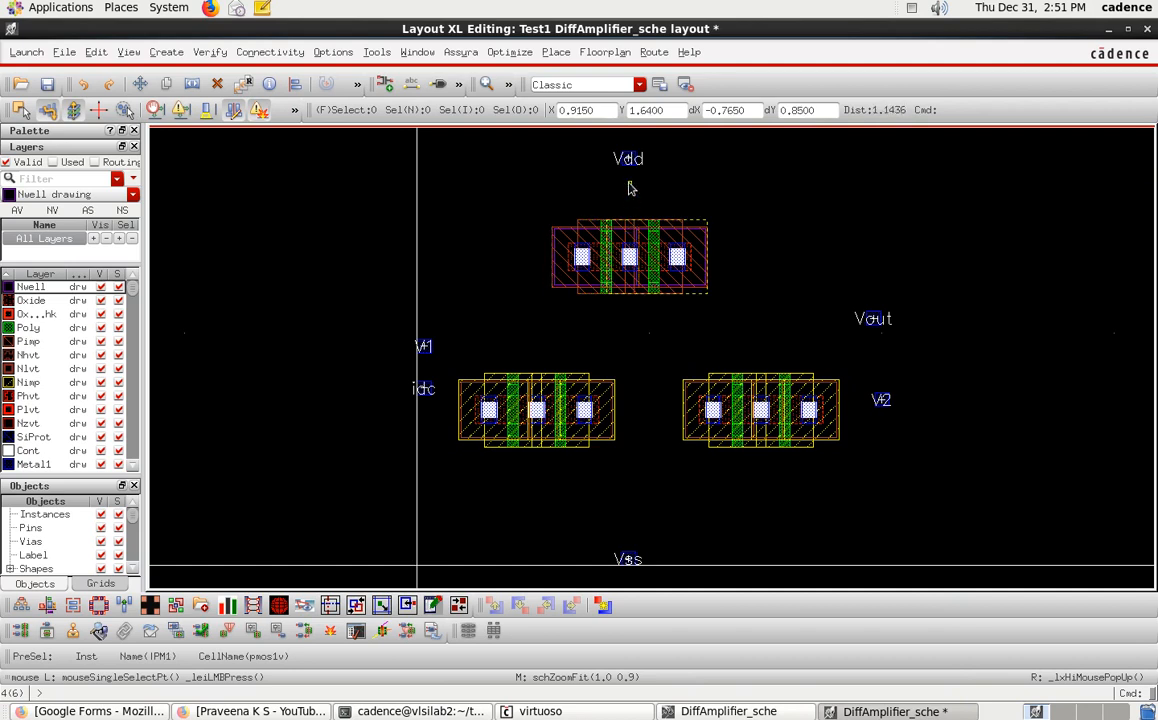
pyautogui.keyDown('ctrl'); pyautogui.scroll(1, 628, 174); pyautogui.keyUp('ctrl')
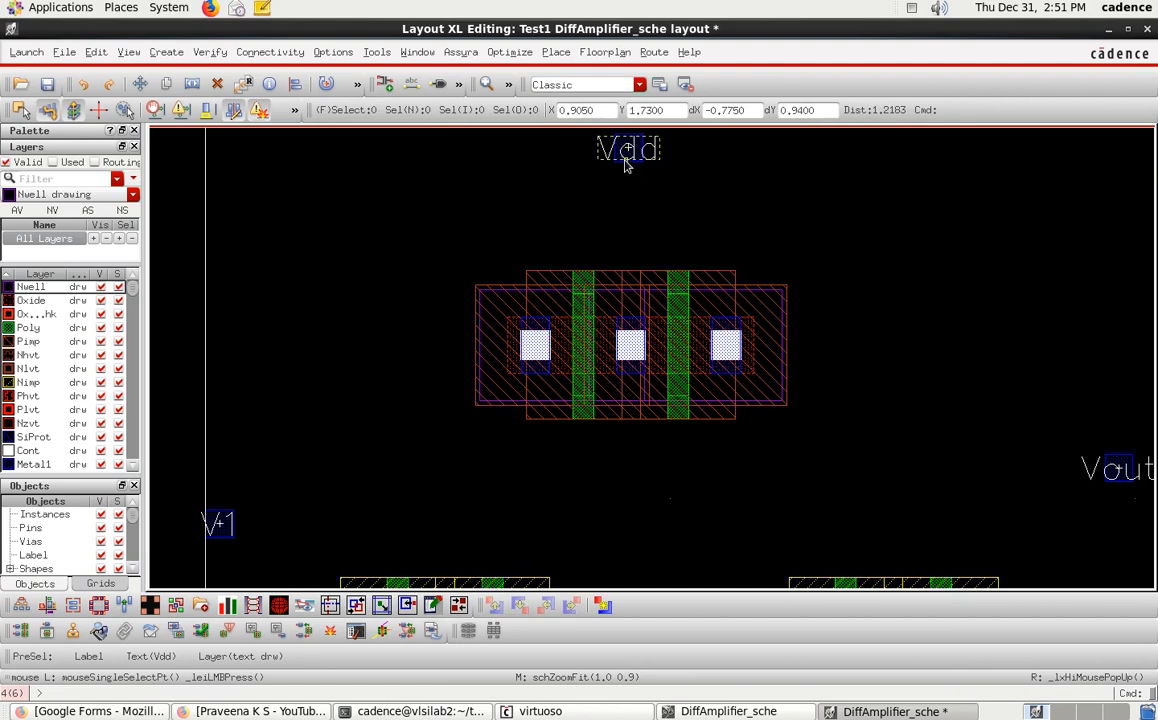
pyautogui.click(640, 166)
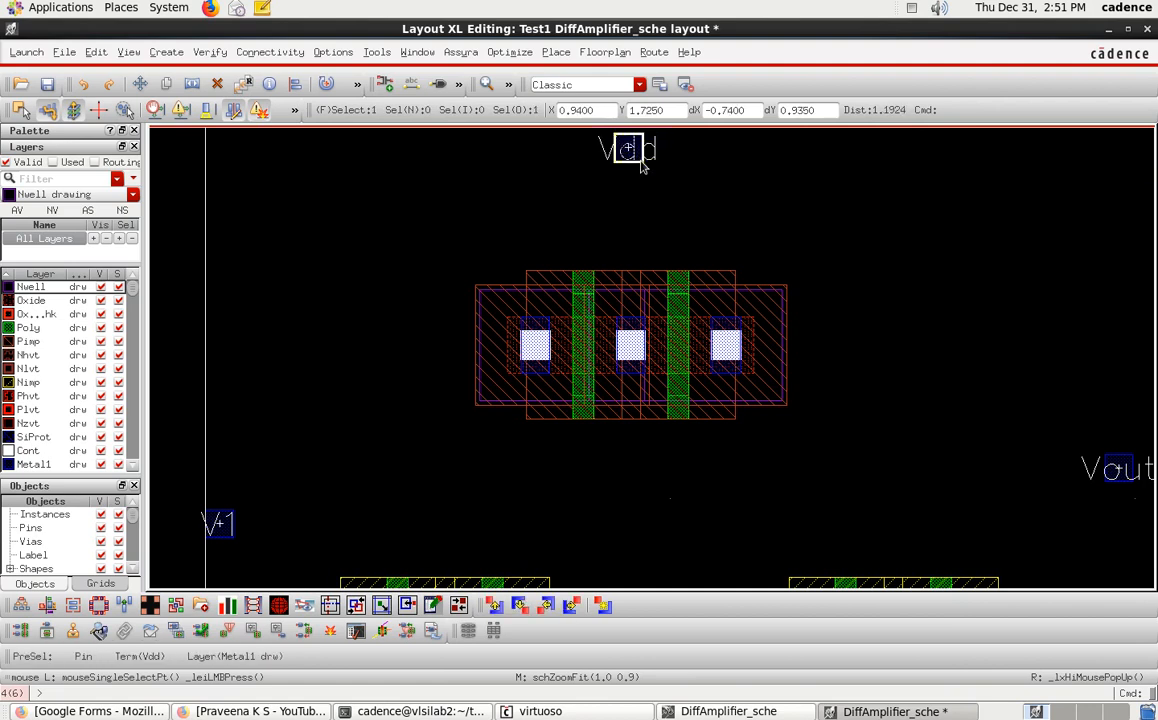
pyautogui.press('m')
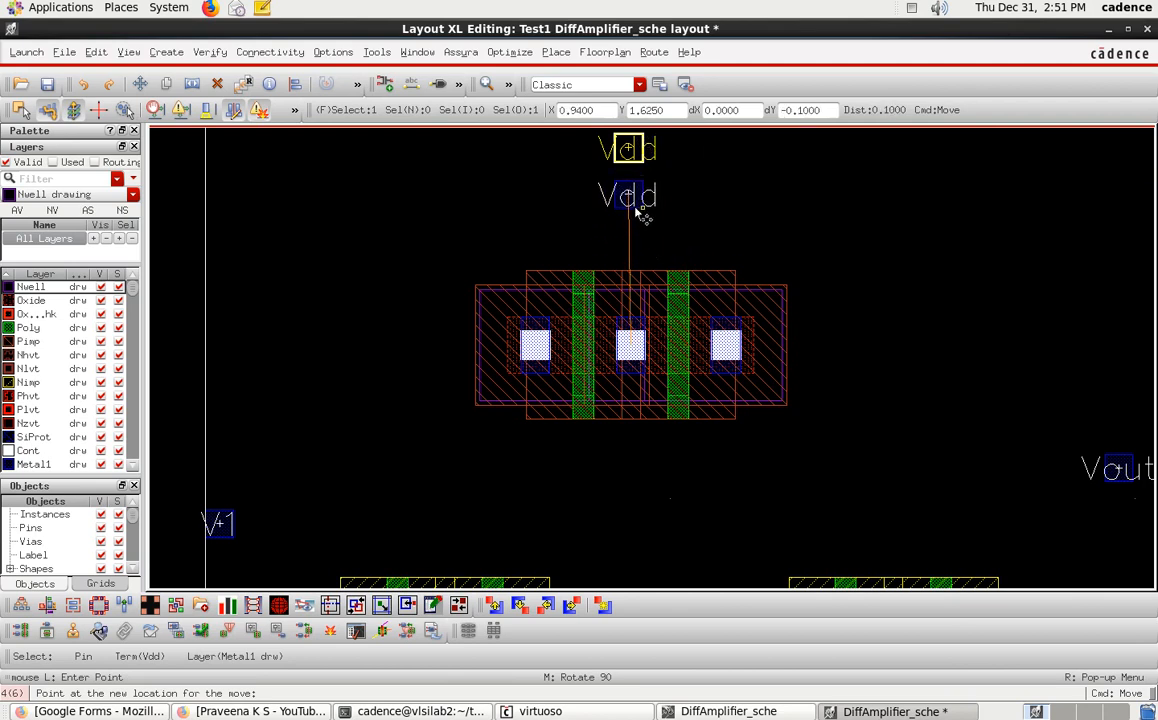
pyautogui.click(643, 217)
pyautogui.press('m')
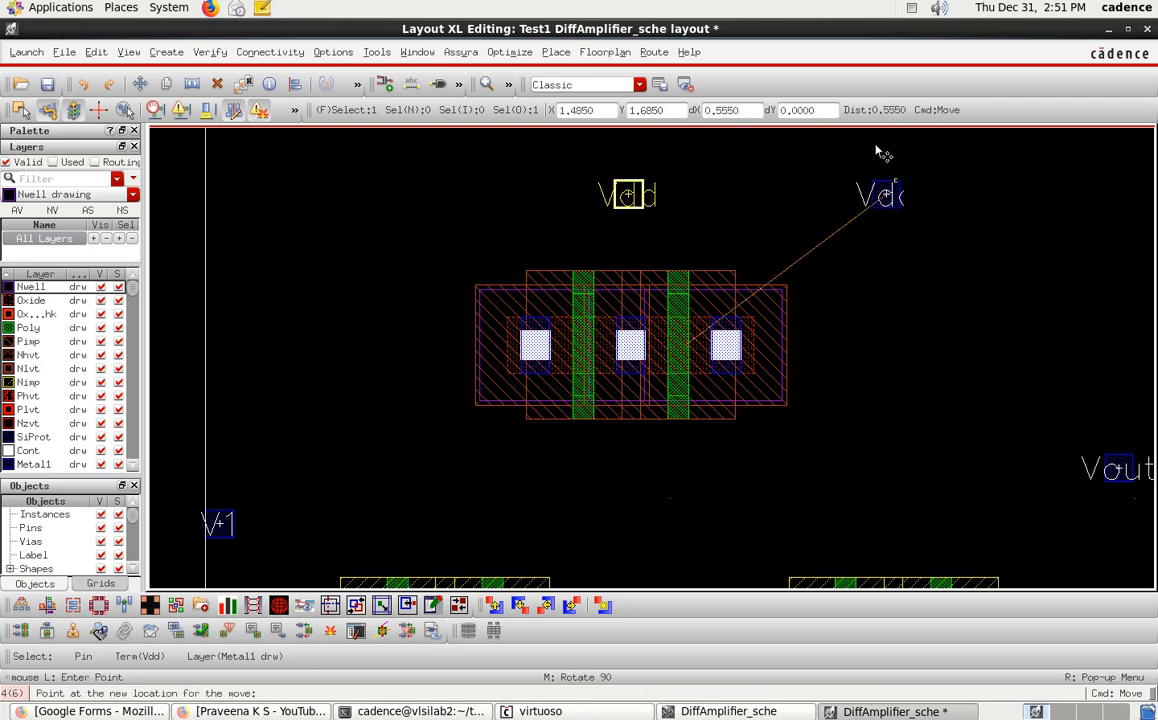
pyautogui.click(925, 149)
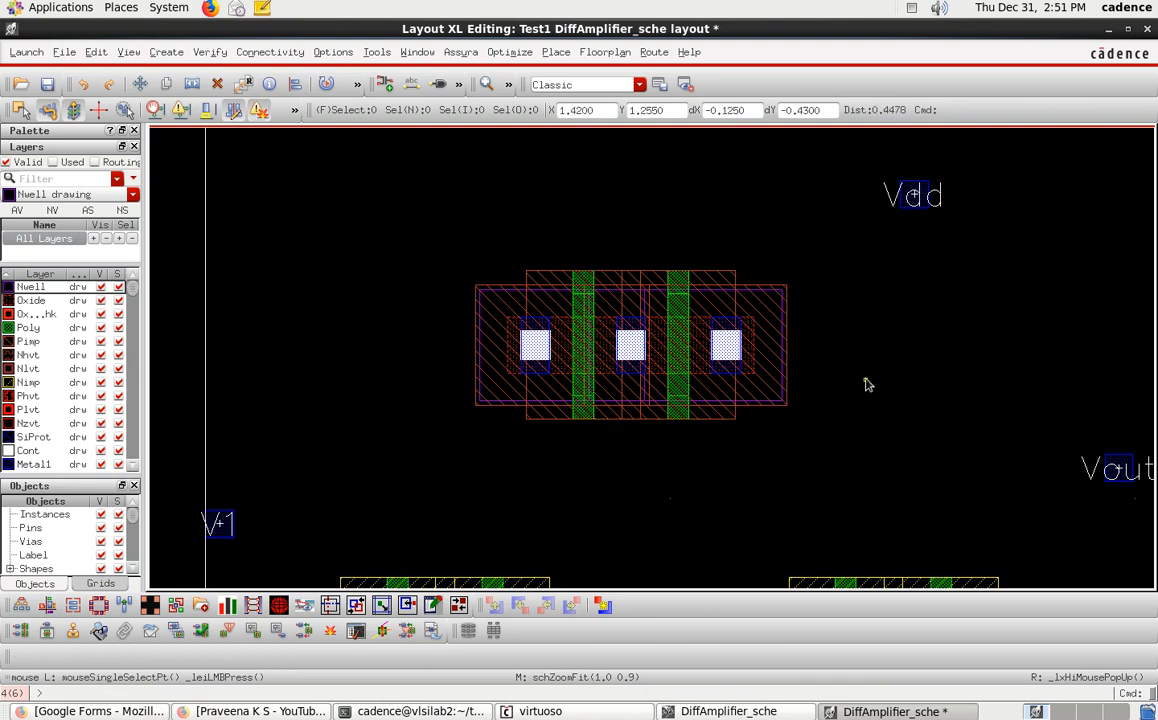
# Place a single M1_NWELL via centred above the PMOS pair
pyautogui.click(166, 52)
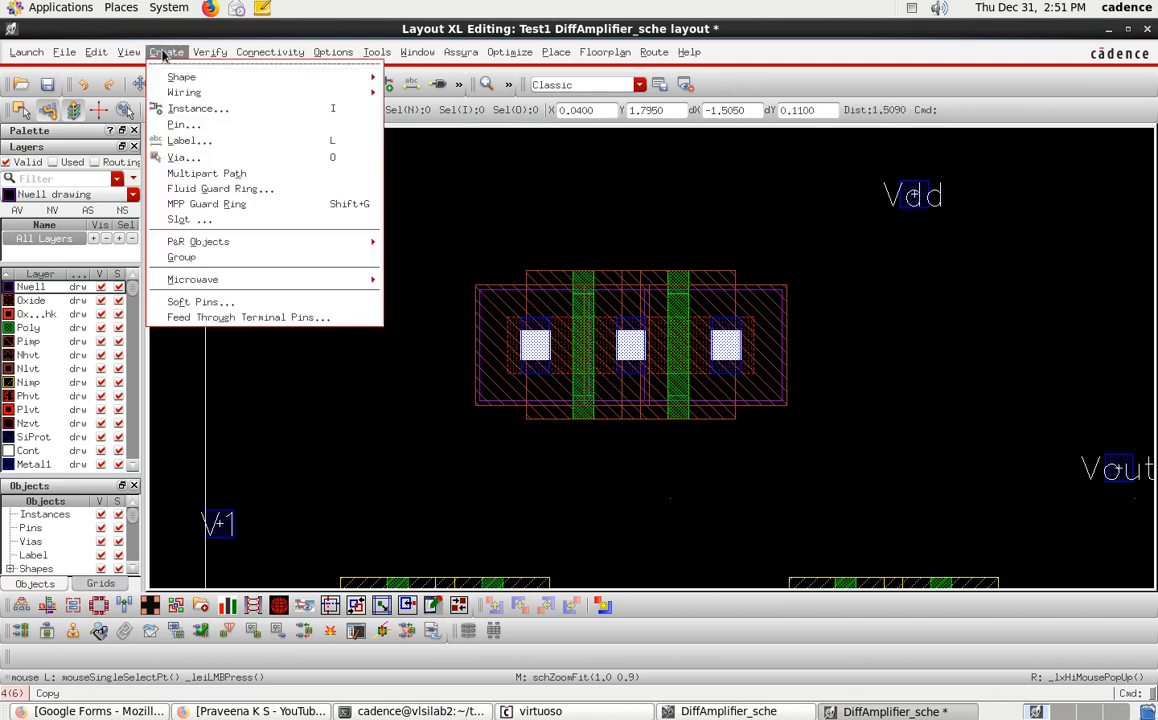
pyautogui.click(184, 157)
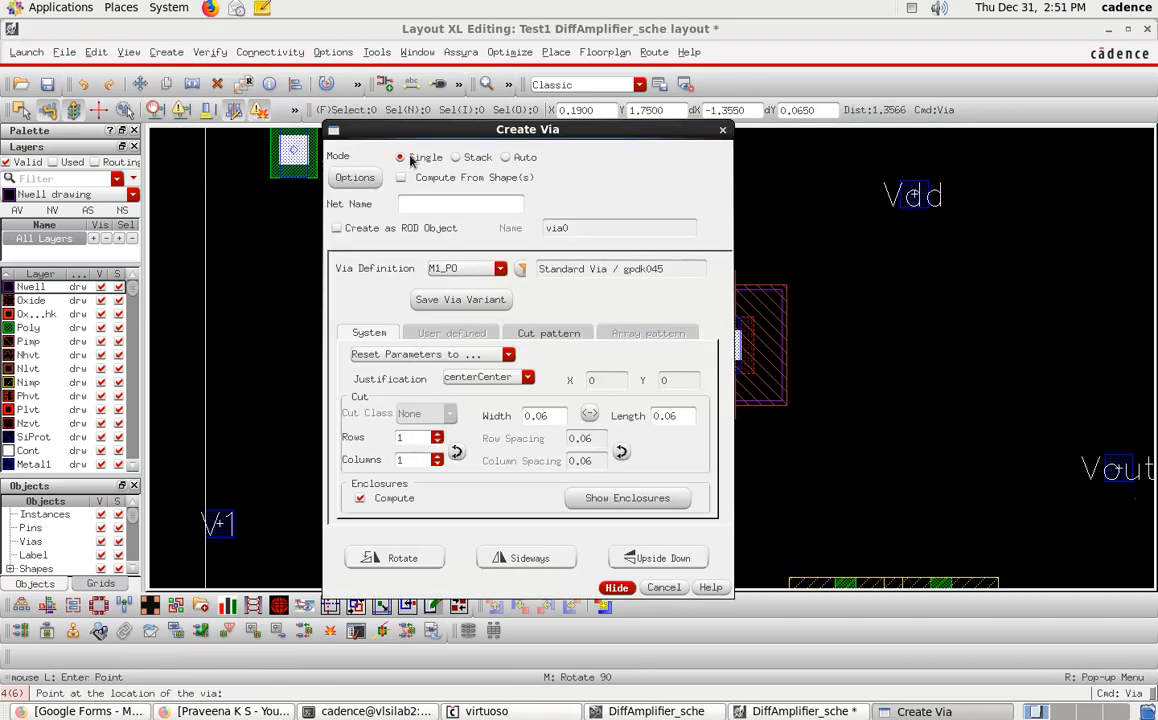
pyautogui.click(462, 269)
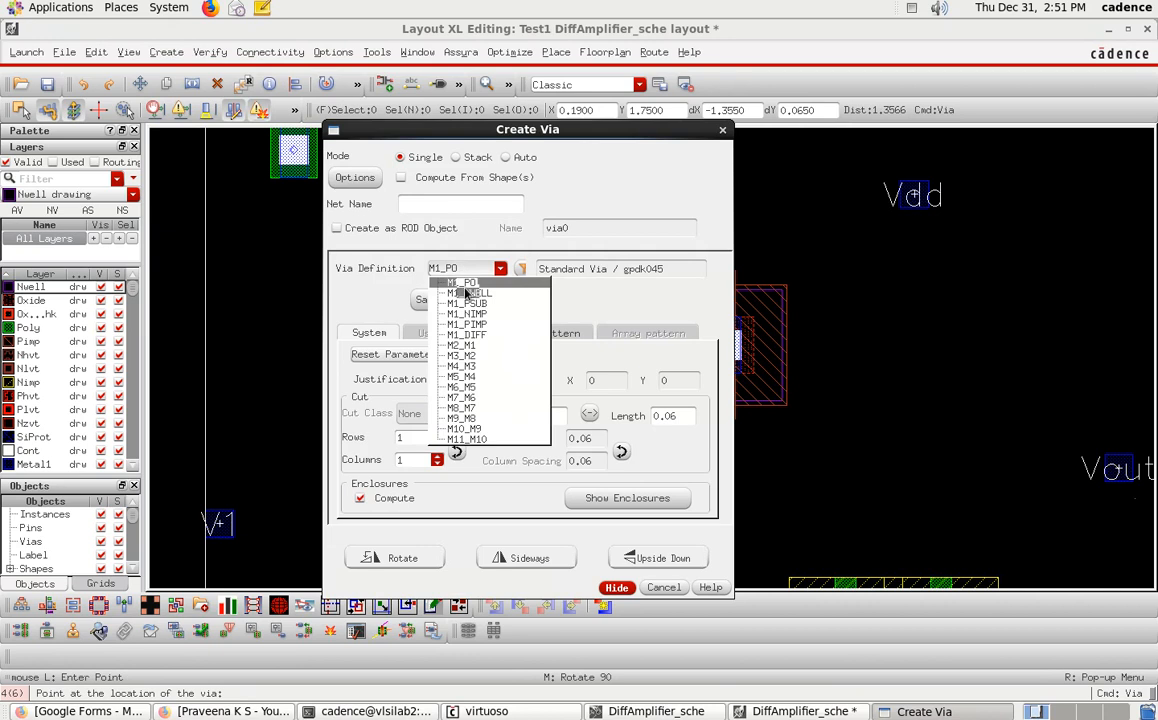
pyautogui.click(468, 293)
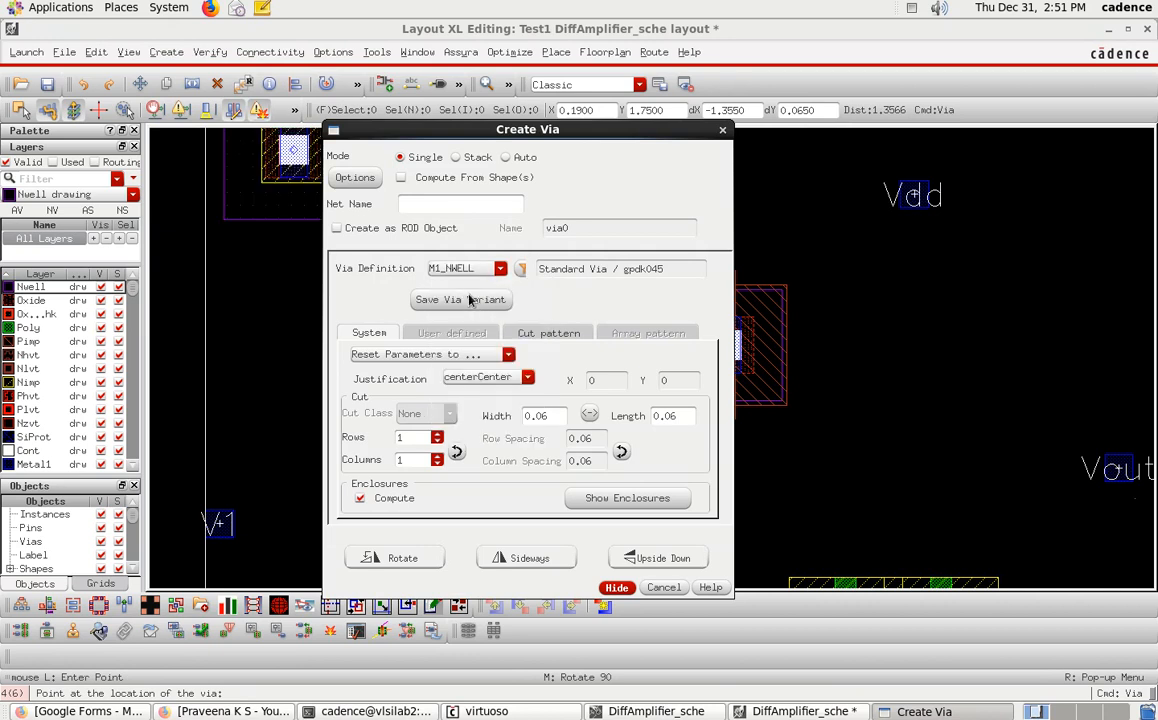
pyautogui.click(618, 589)
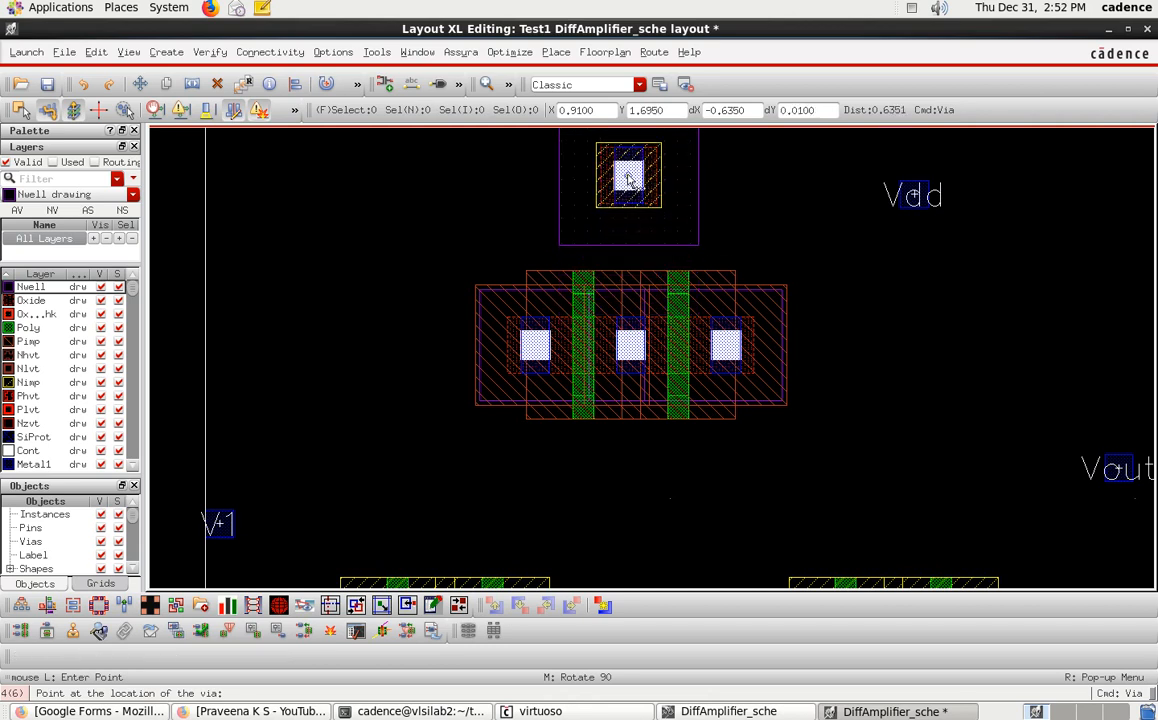
pyautogui.click(628, 168)
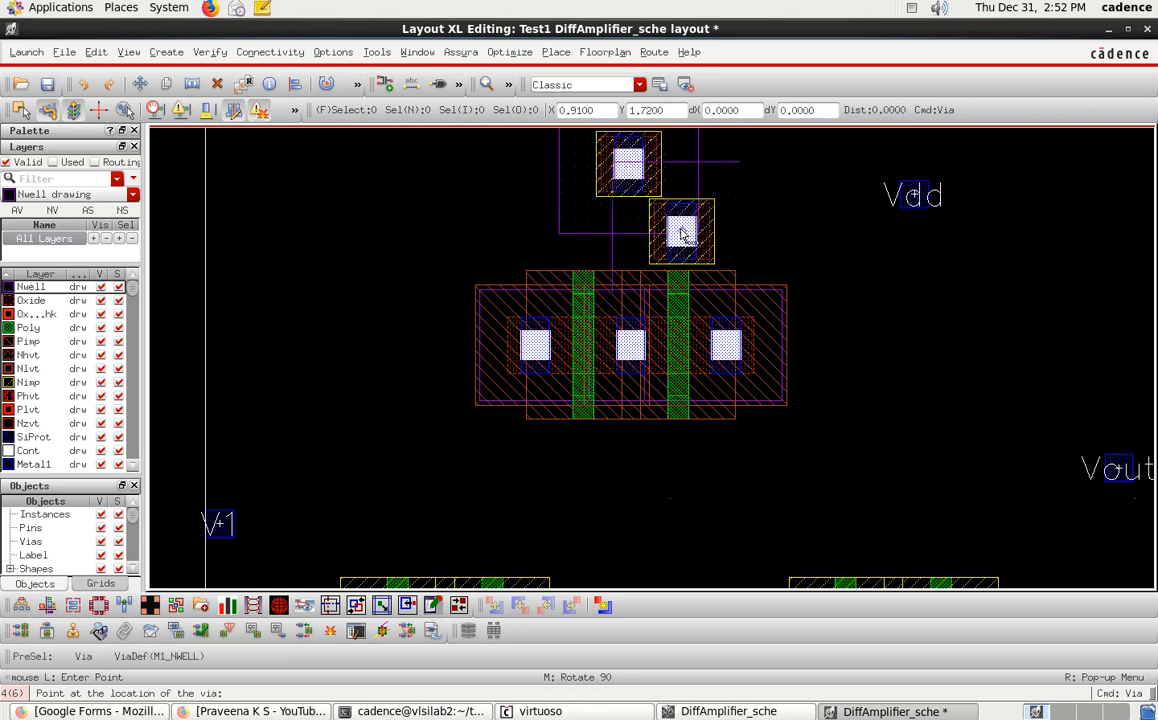
pyautogui.press('Escape')
# Flatten the M1_NWELL via by one level, with Flatten Vias and Preserve Pins enabled
pyautogui.click(633, 221)
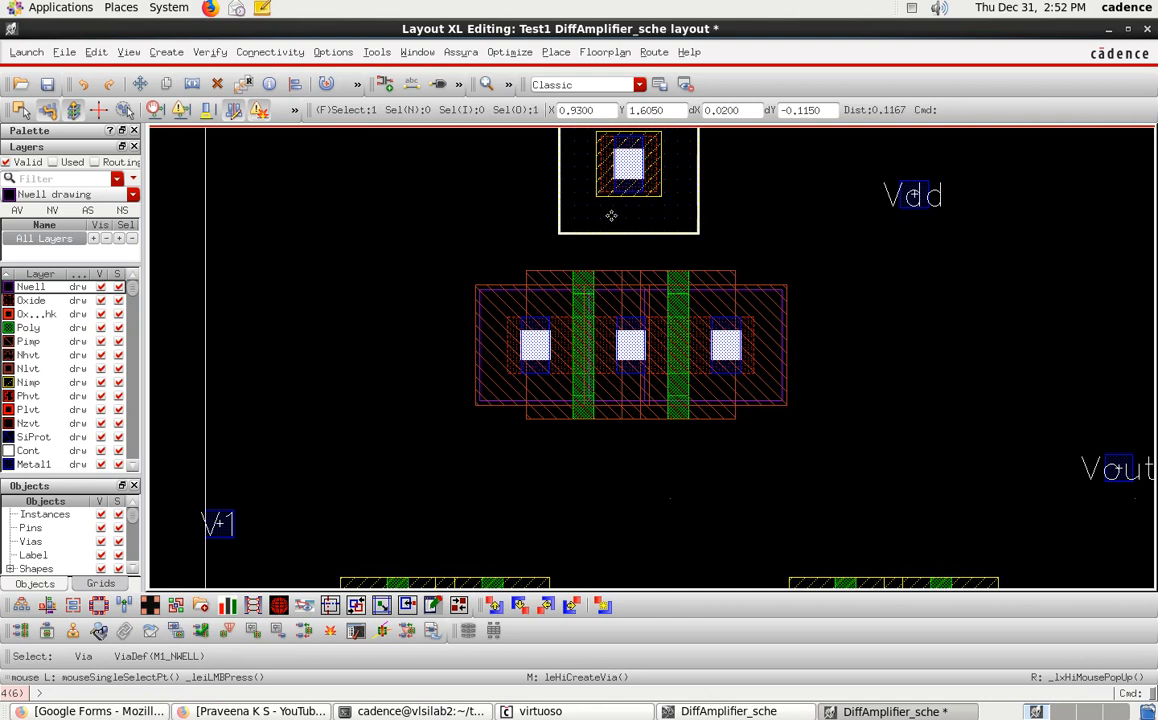
pyautogui.click(96, 52)
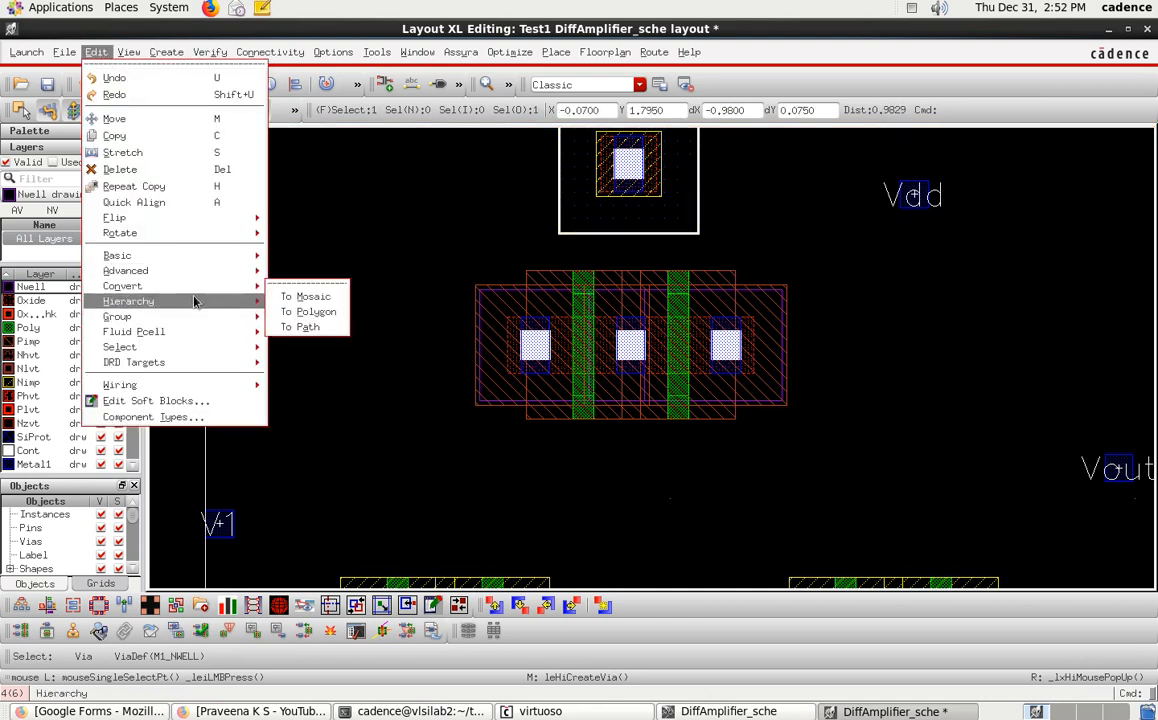
pyautogui.moveTo(230, 301)
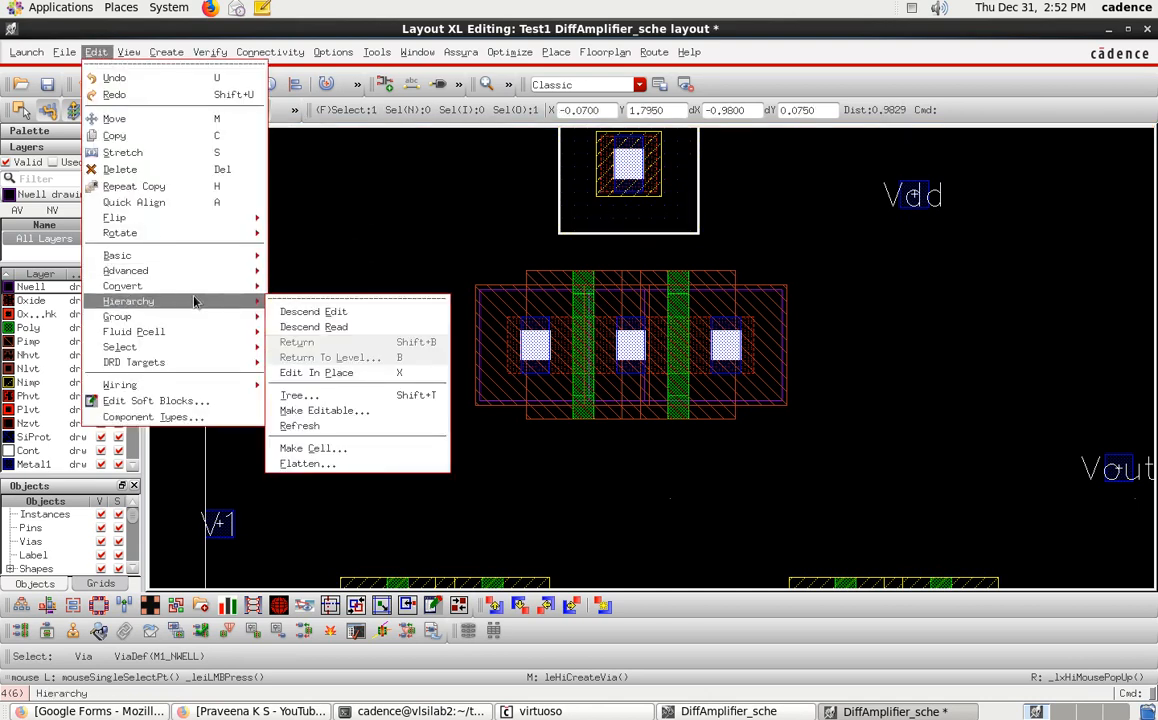
pyautogui.click(391, 468)
pyautogui.click(411, 214)
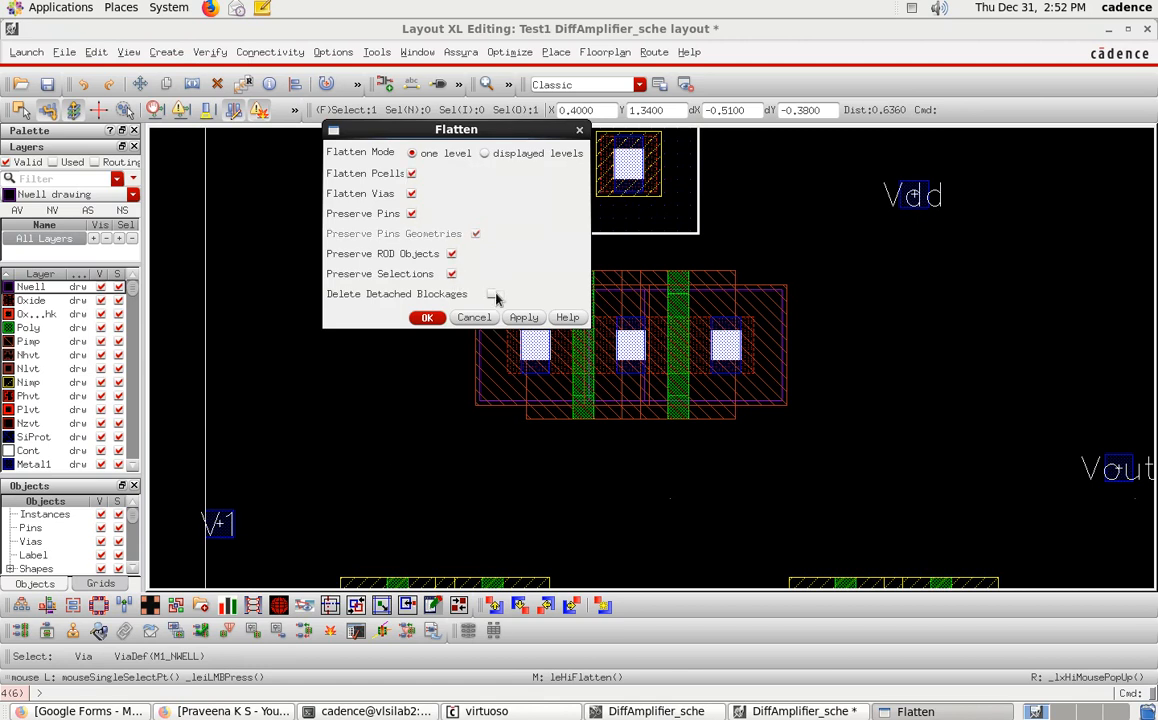
pyautogui.click(427, 318)
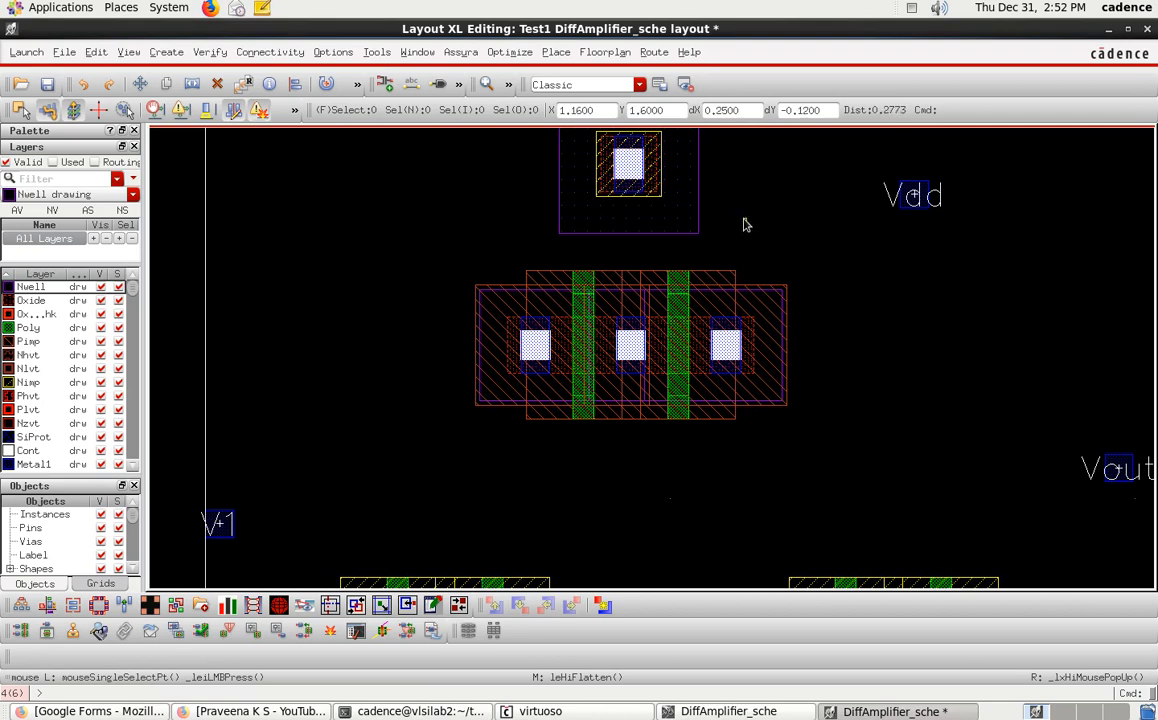
# Stretch the via's Nwell rectangle left, right and down to about 0.755 by 0.76 so it encloses the PMOS pair
pyautogui.scroll(-6, 744, 224)
pyautogui.scroll(6, 651, 185)
pyautogui.scroll(-3, 665, 191)
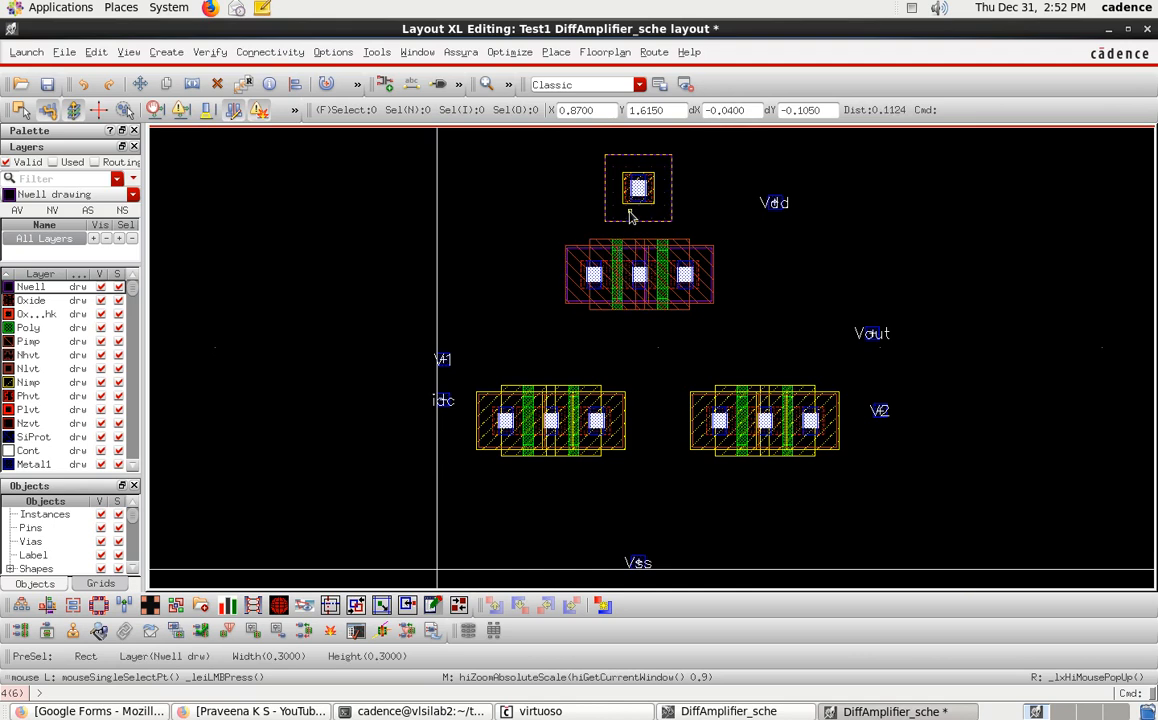
pyautogui.scroll(3, 626, 217)
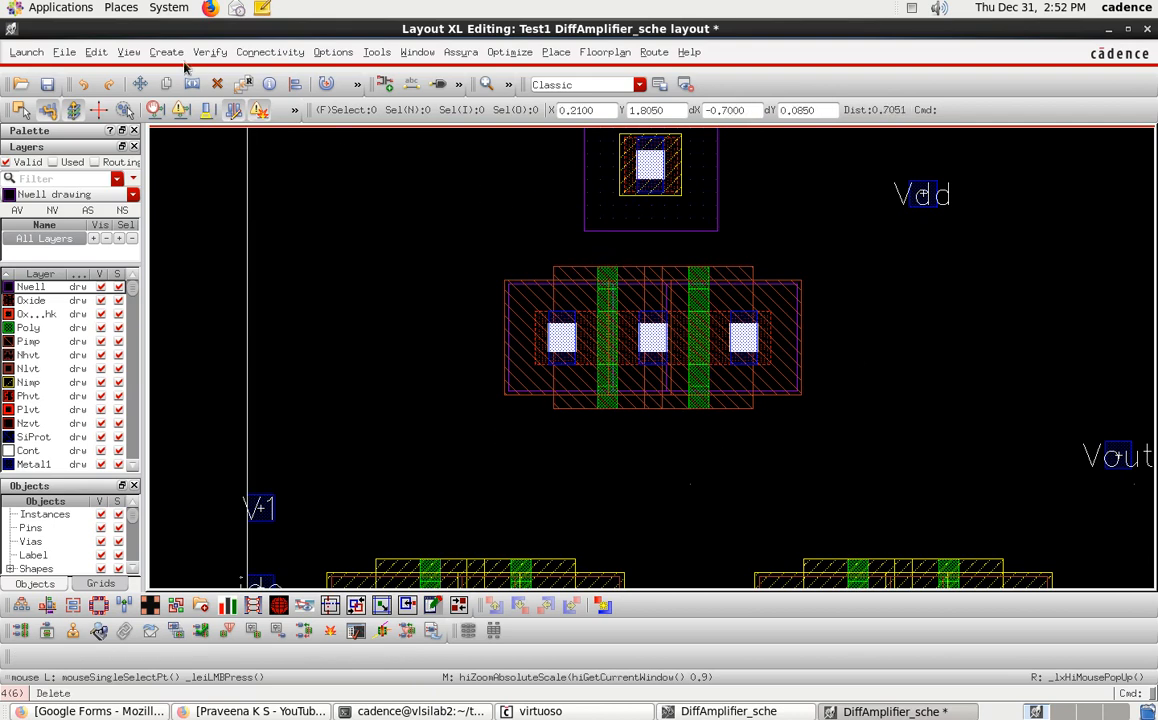
pyautogui.press('s')
pyautogui.click(590, 194)
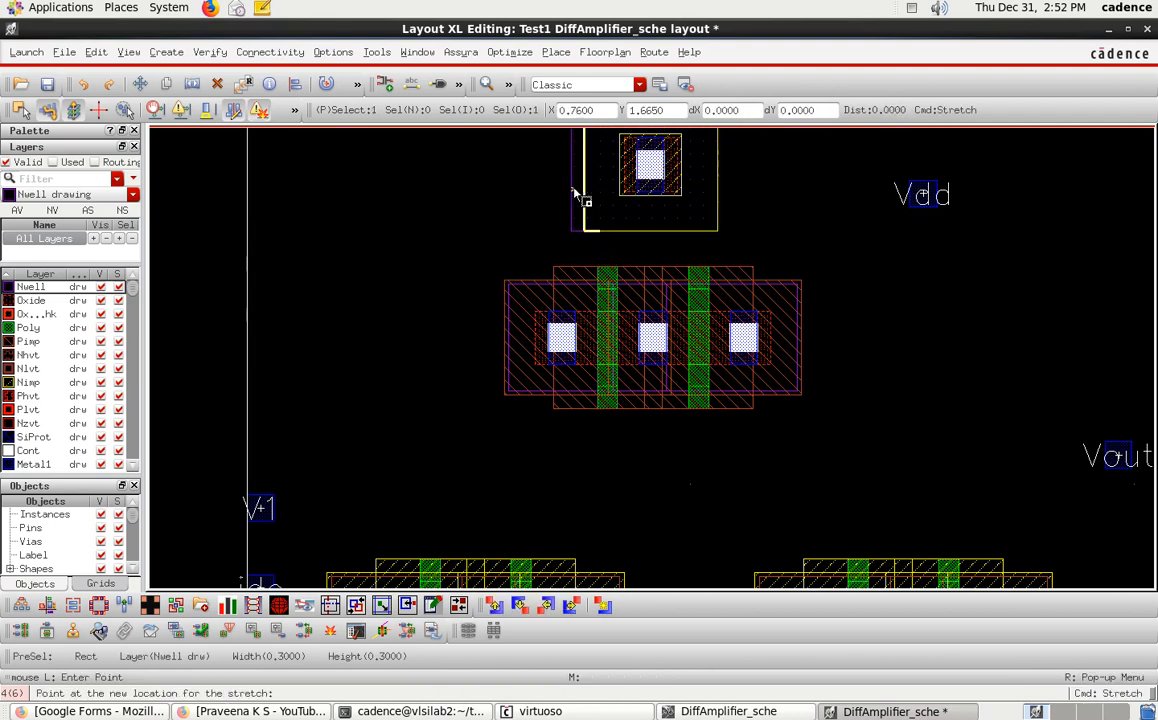
pyautogui.click(487, 200)
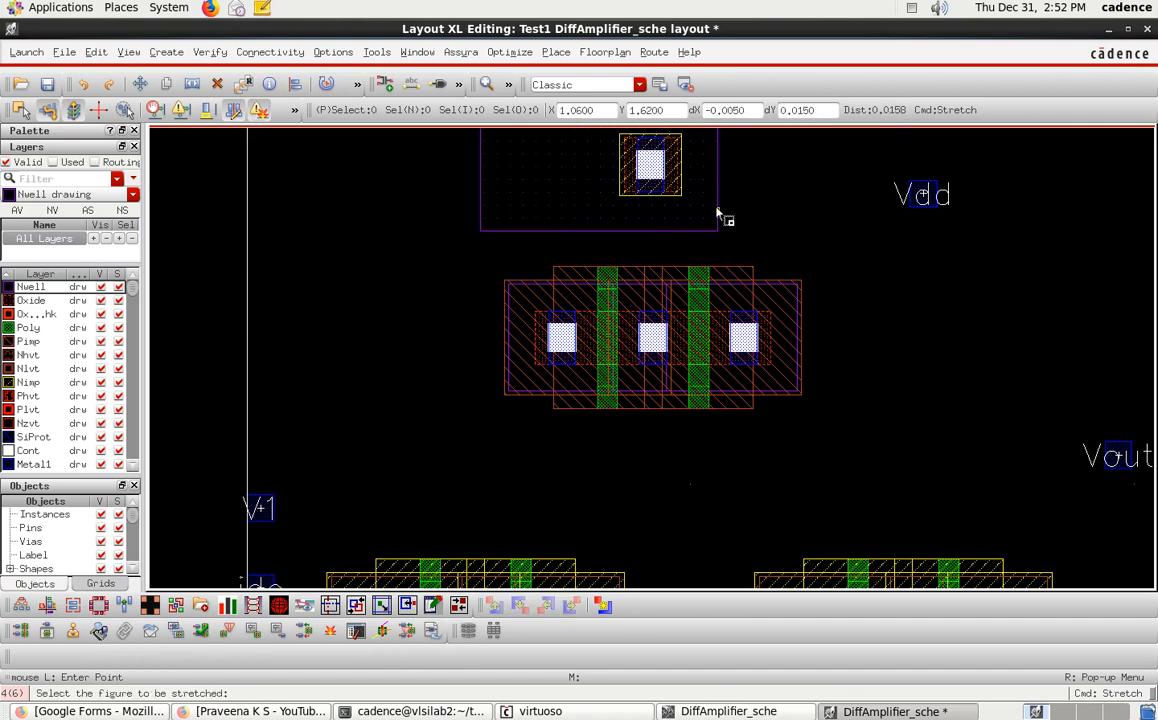
pyautogui.click(721, 217)
pyautogui.click(813, 219)
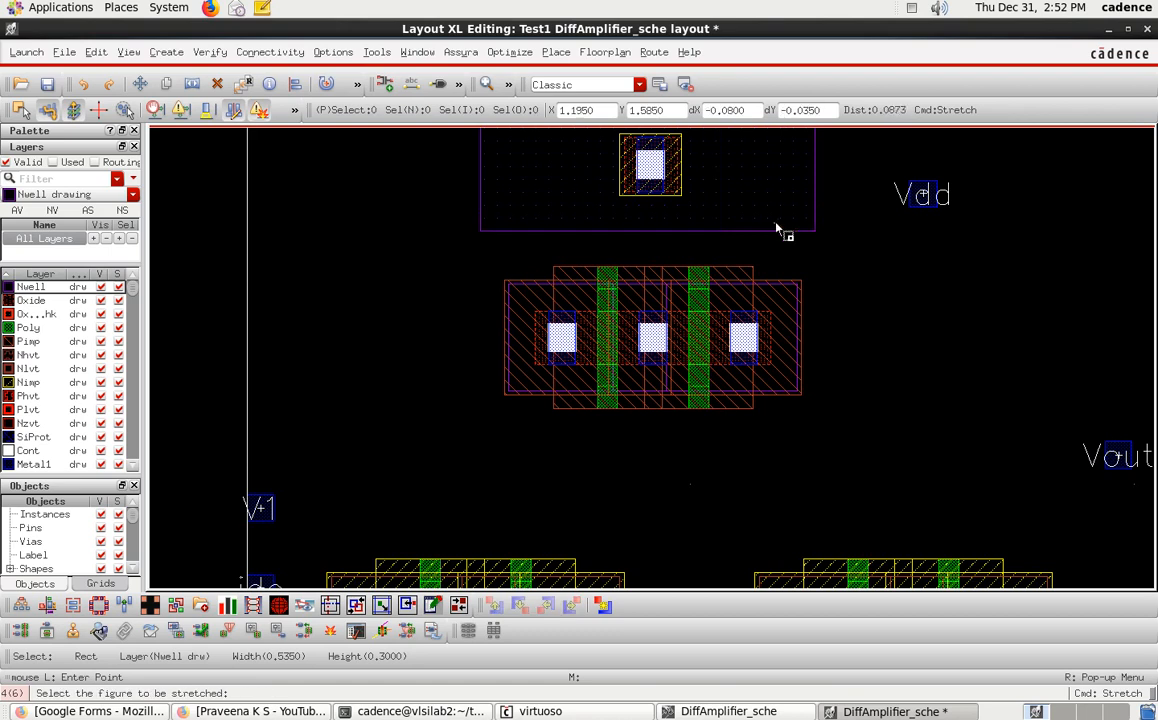
pyautogui.click(771, 231)
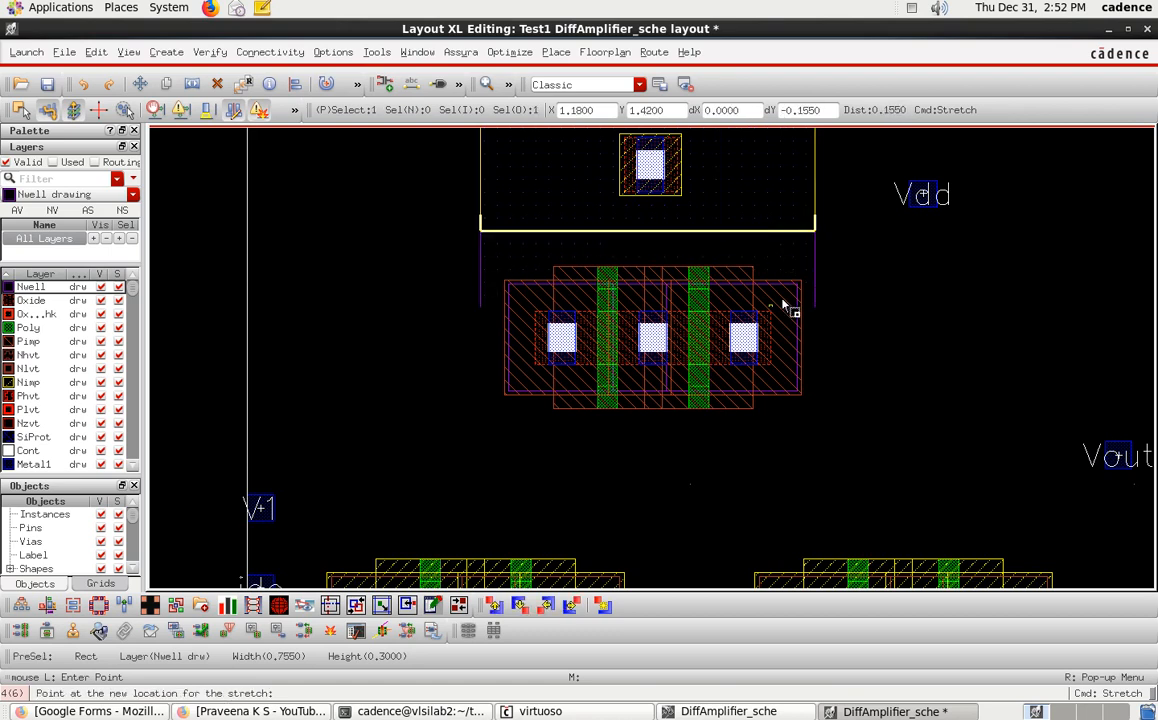
pyautogui.click(797, 439)
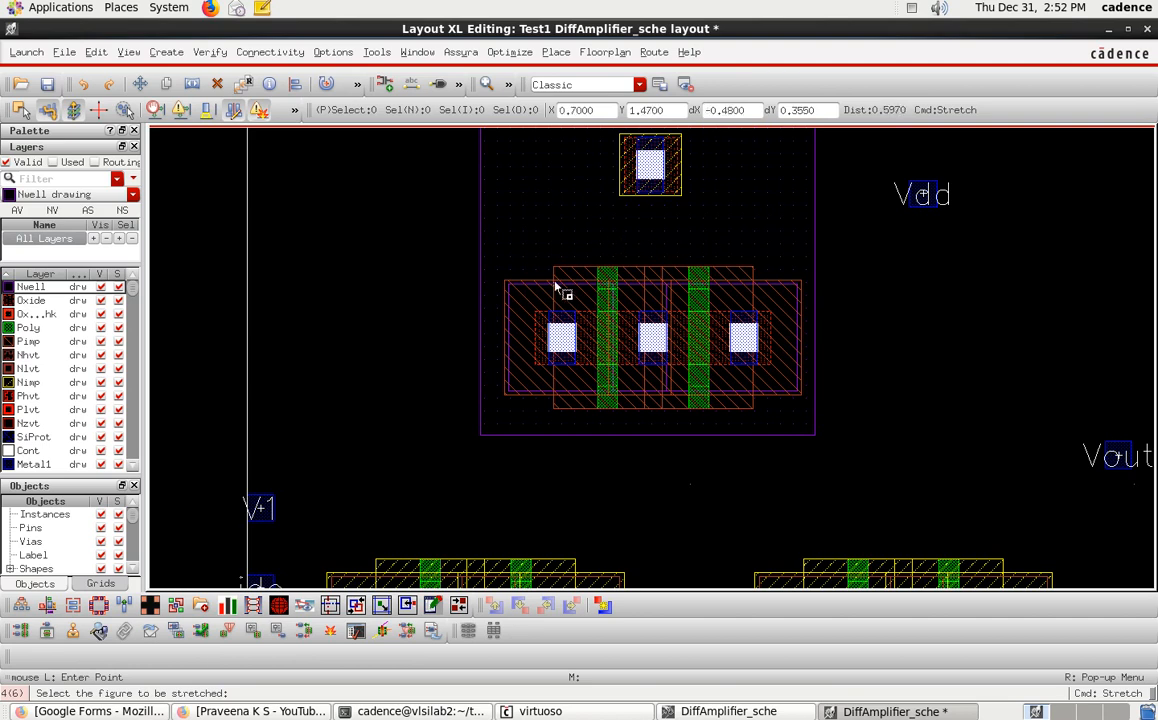
# Stretch the right edges of the well tap's Nimp and Oxide rectangles further right, keeping both inside the Nwell
pyautogui.click(682, 178)
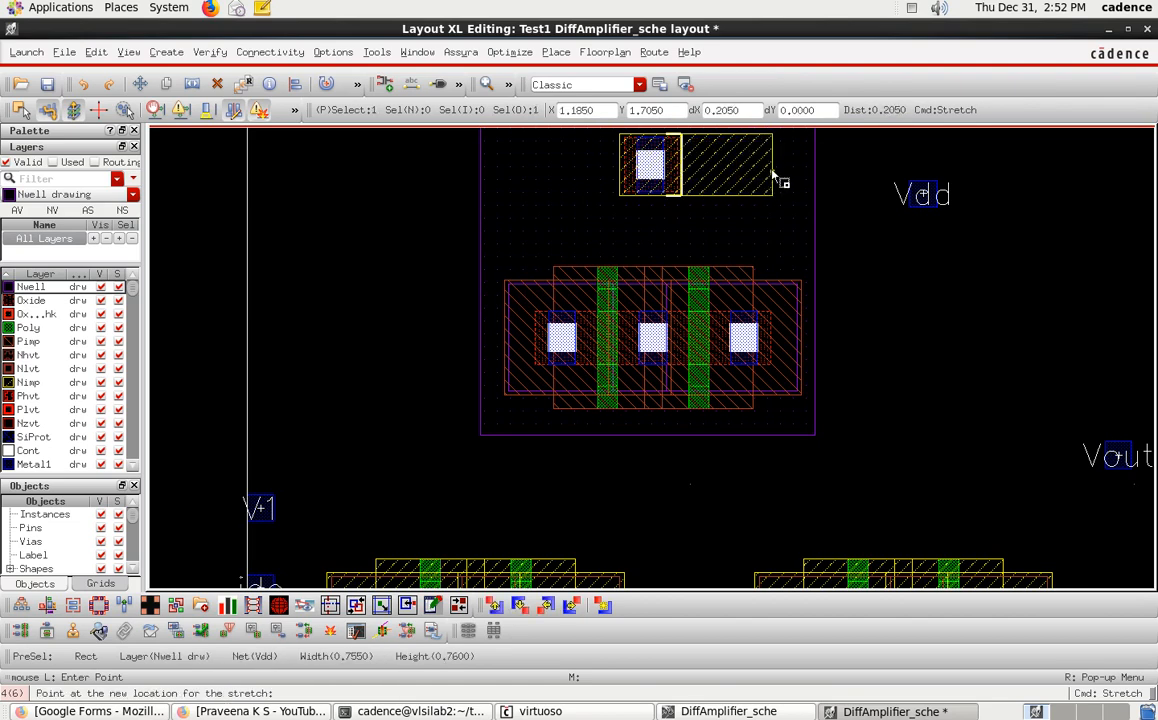
pyautogui.click(779, 179)
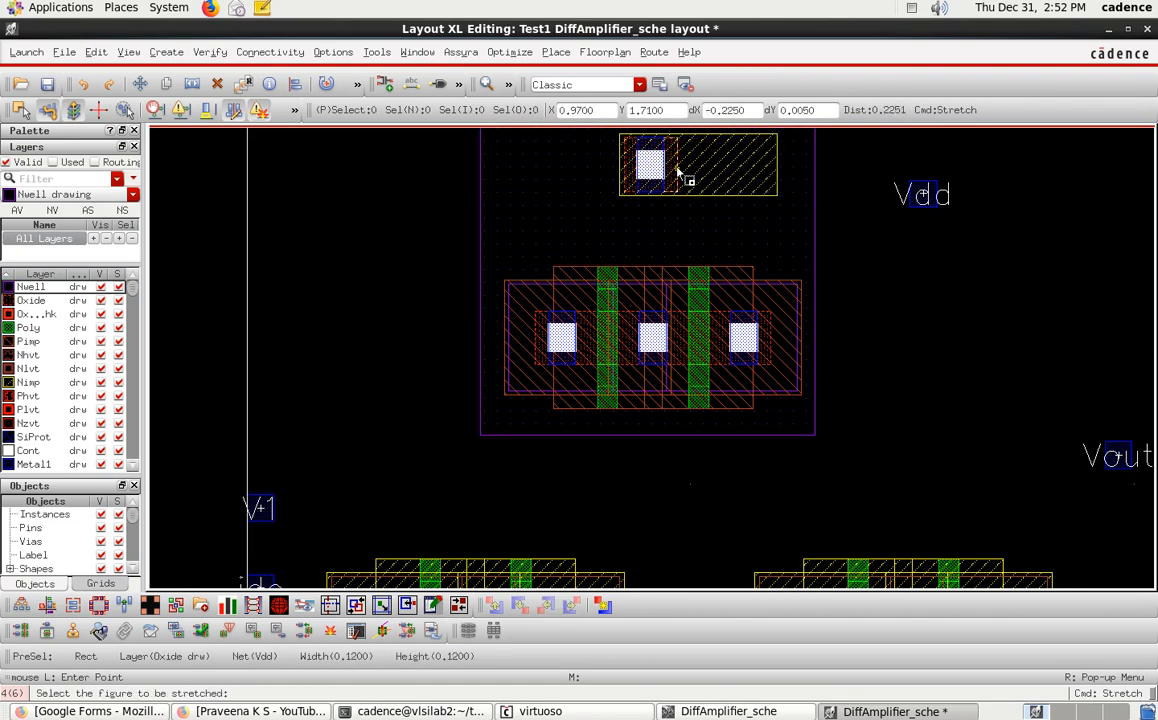
pyautogui.click(656, 172)
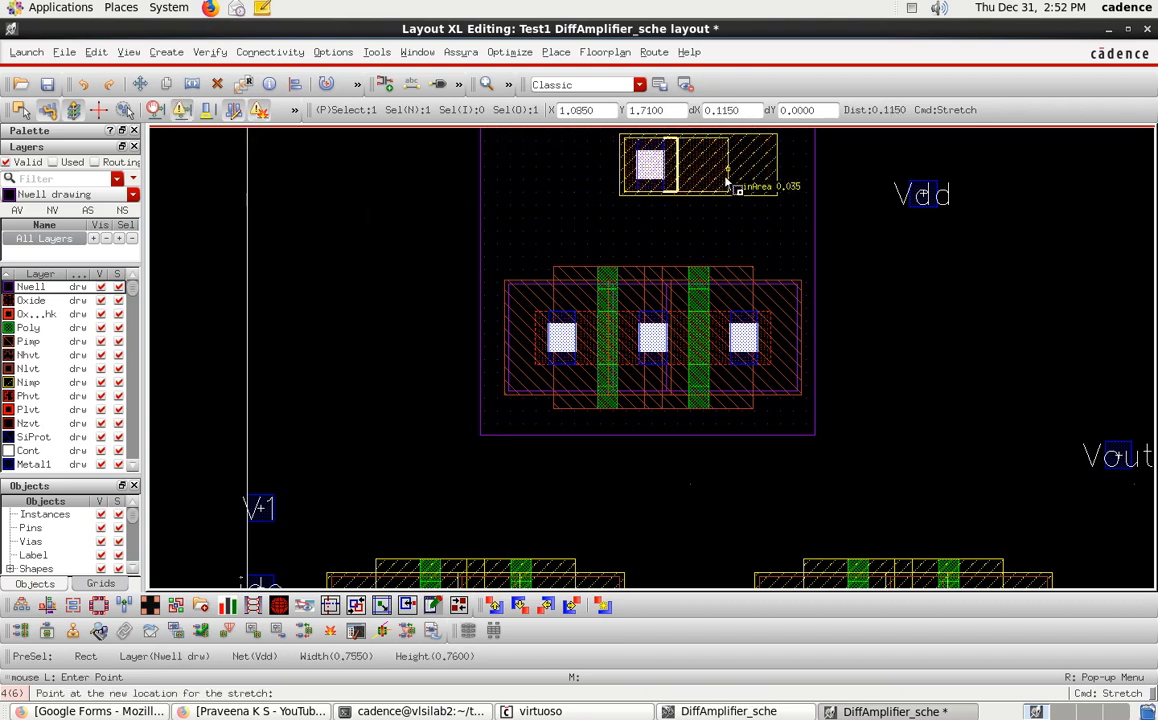
pyautogui.press('Escape')
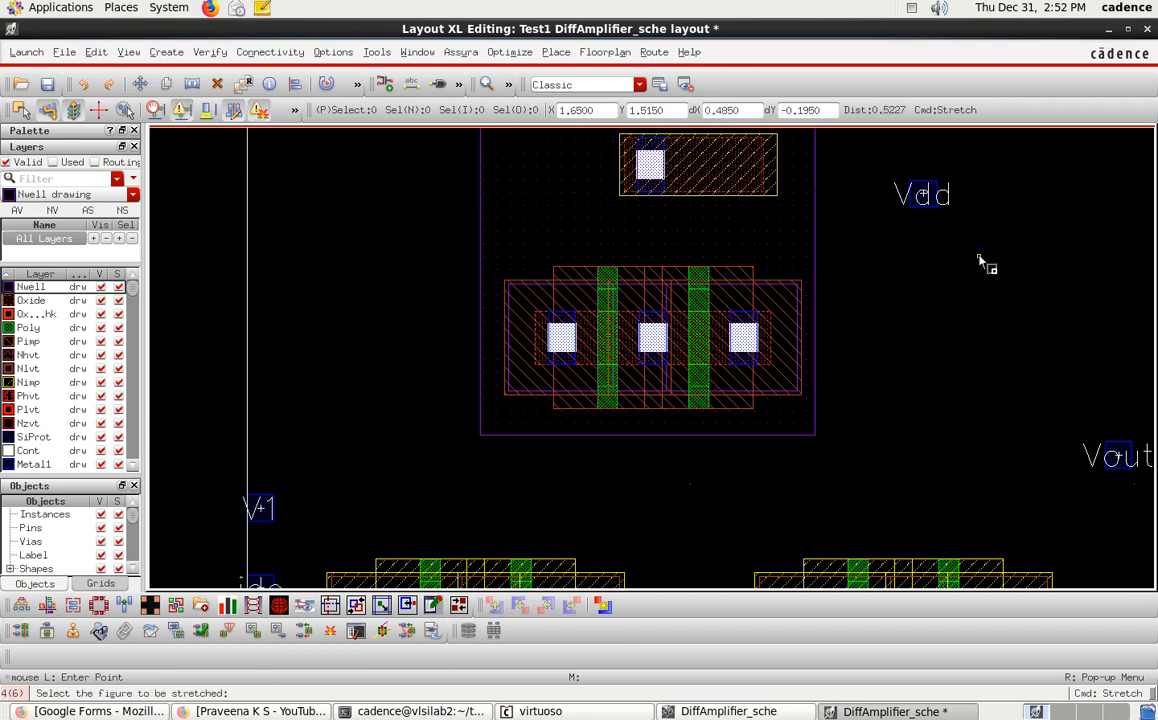
pyautogui.press('Escape')
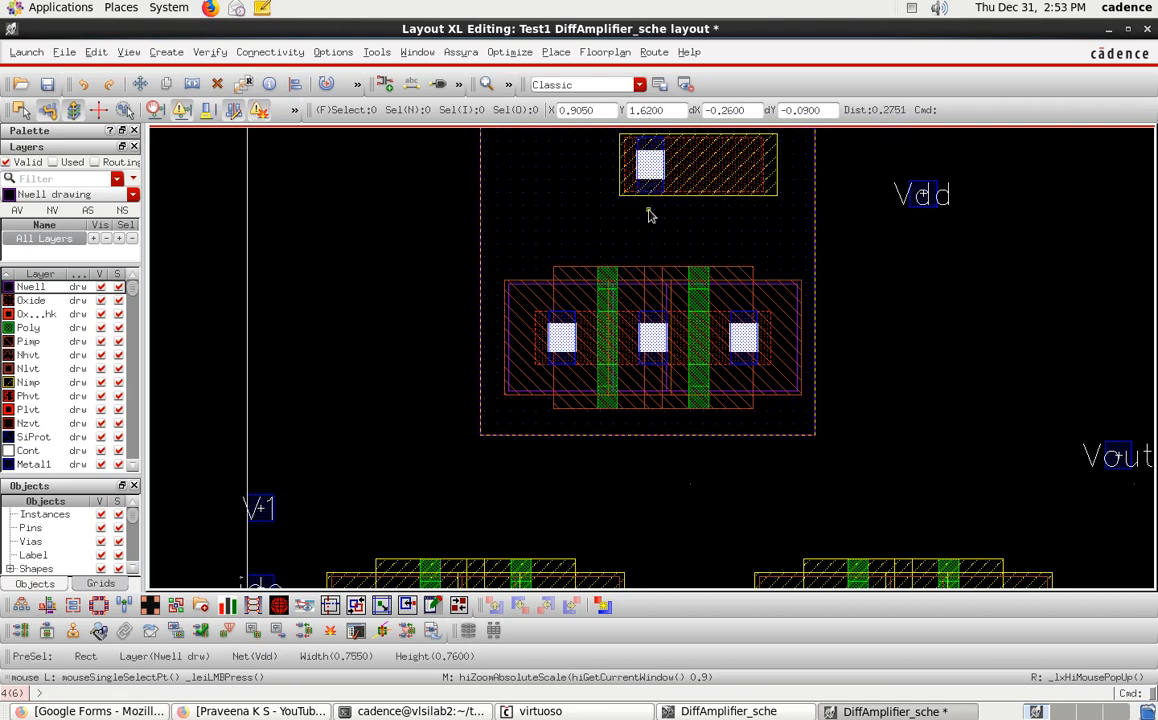
# Route a vertical Metal1 wire from the PMOS pair's middle contact up to the well tap contact
pyautogui.press('p')
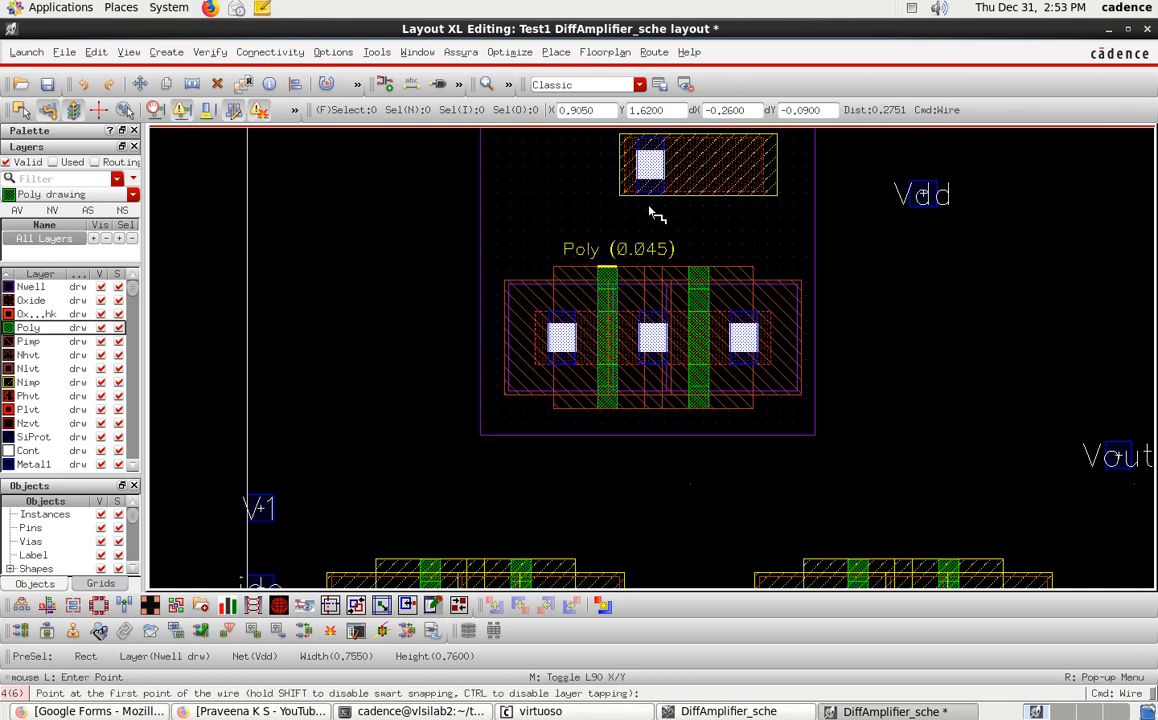
pyautogui.click(657, 320)
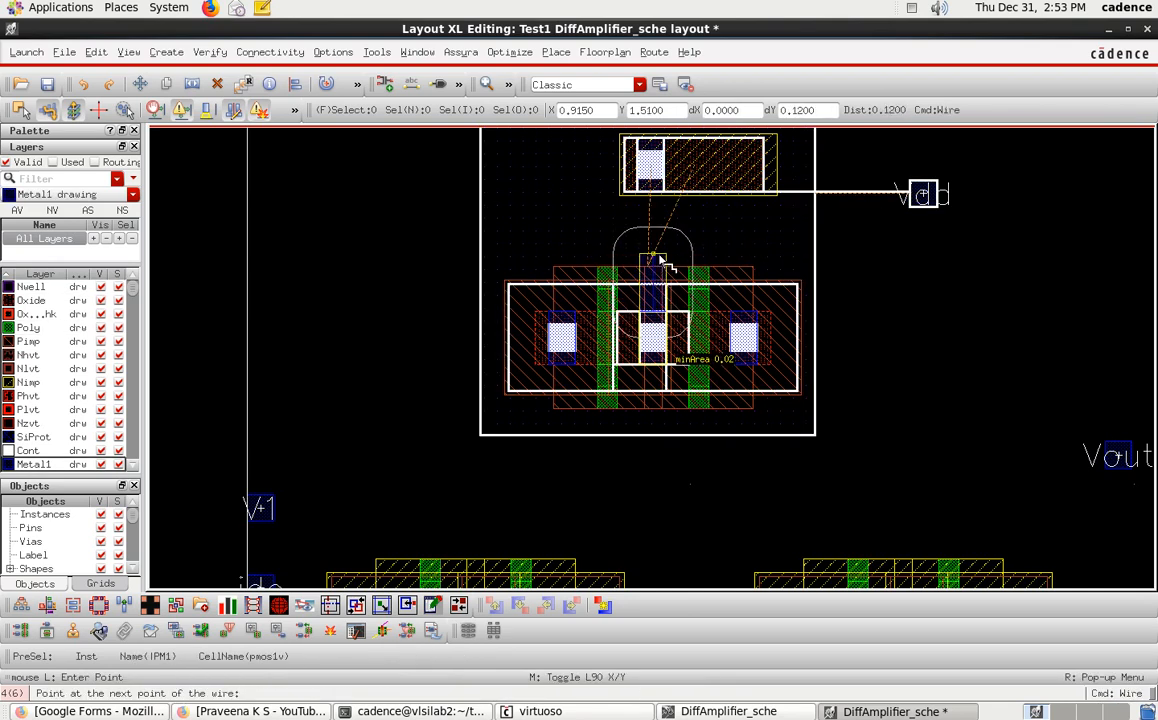
pyautogui.doubleClick(651, 165)
pyautogui.press('Escape')
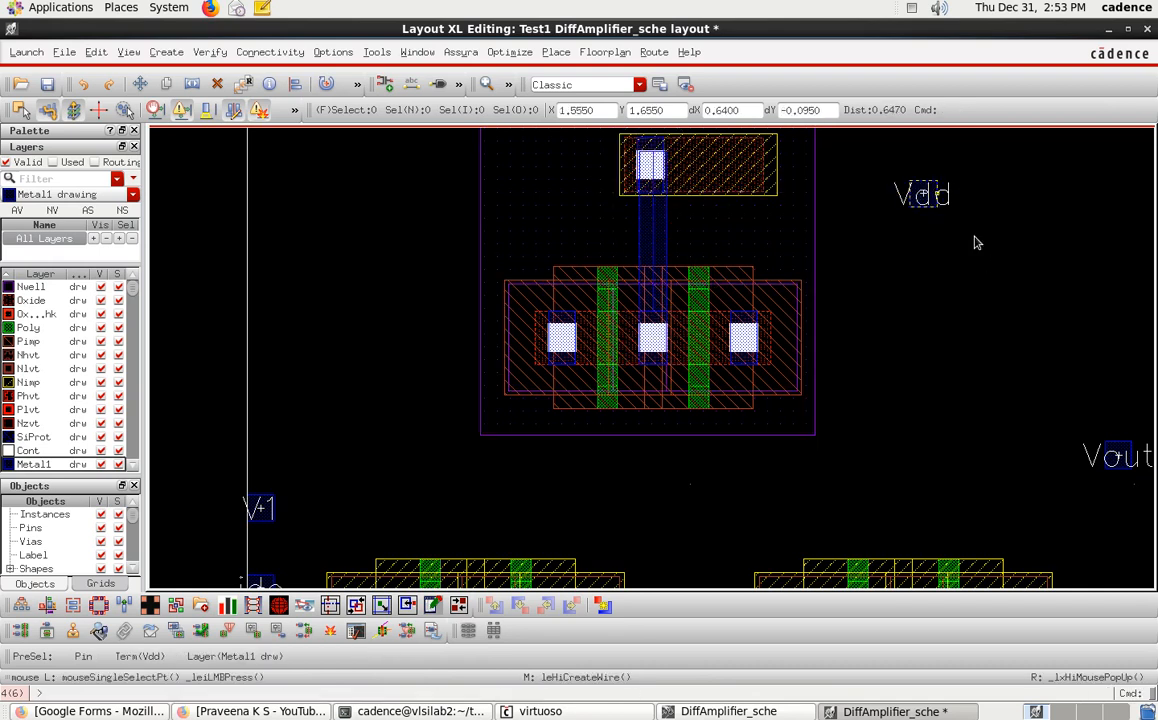
# Move the Vdd pin onto the well tap contact at the upper end of the vertical Metal1 wire
pyautogui.click(923, 194)
pyautogui.press('m')
pyautogui.click(923, 194)
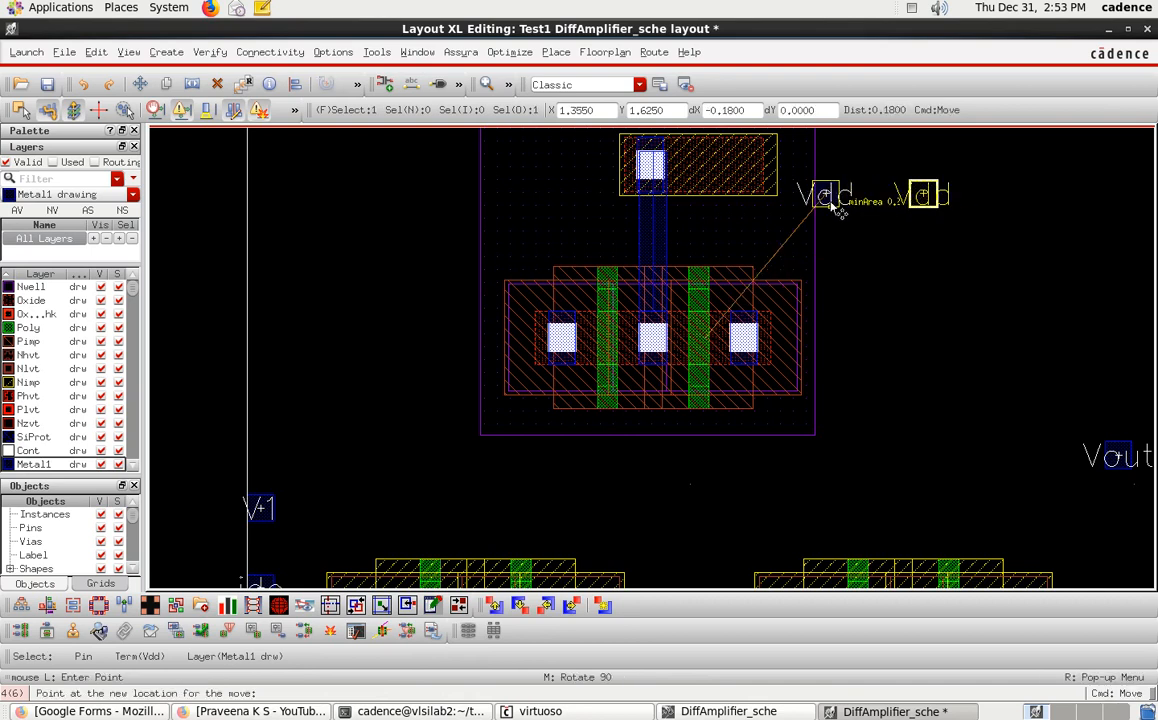
pyautogui.click(658, 198)
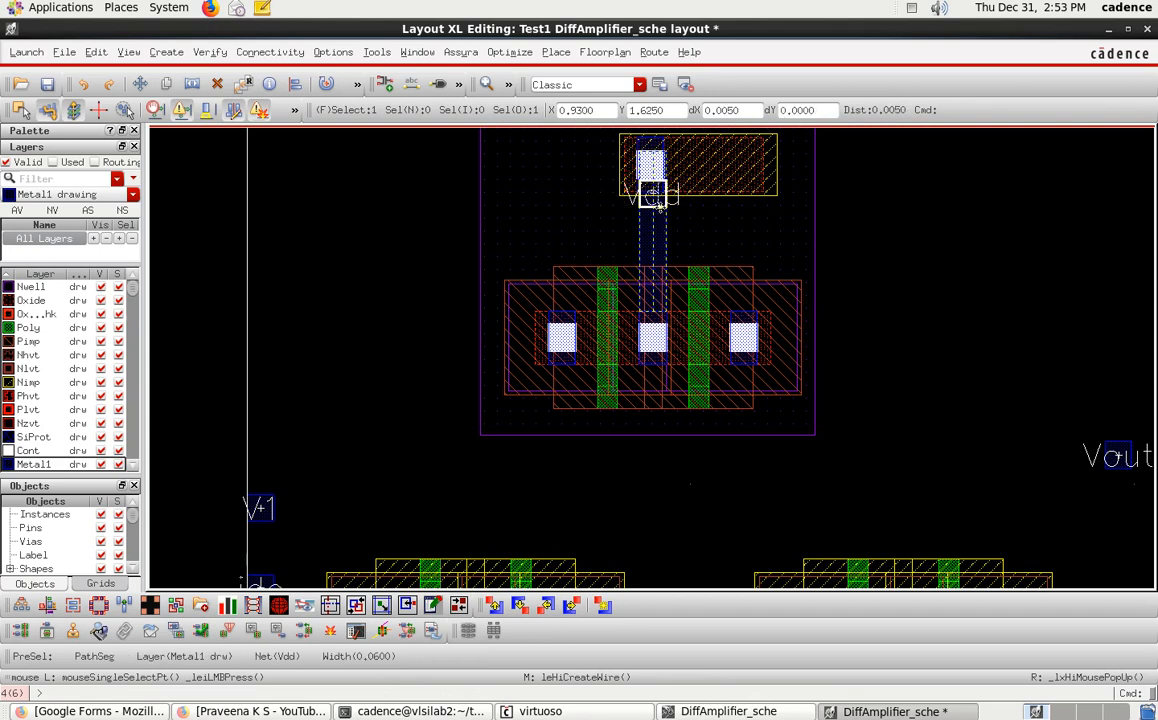
pyautogui.moveTo(660, 202); pyautogui.dragTo(660, 175)
pyautogui.click(955, 213)
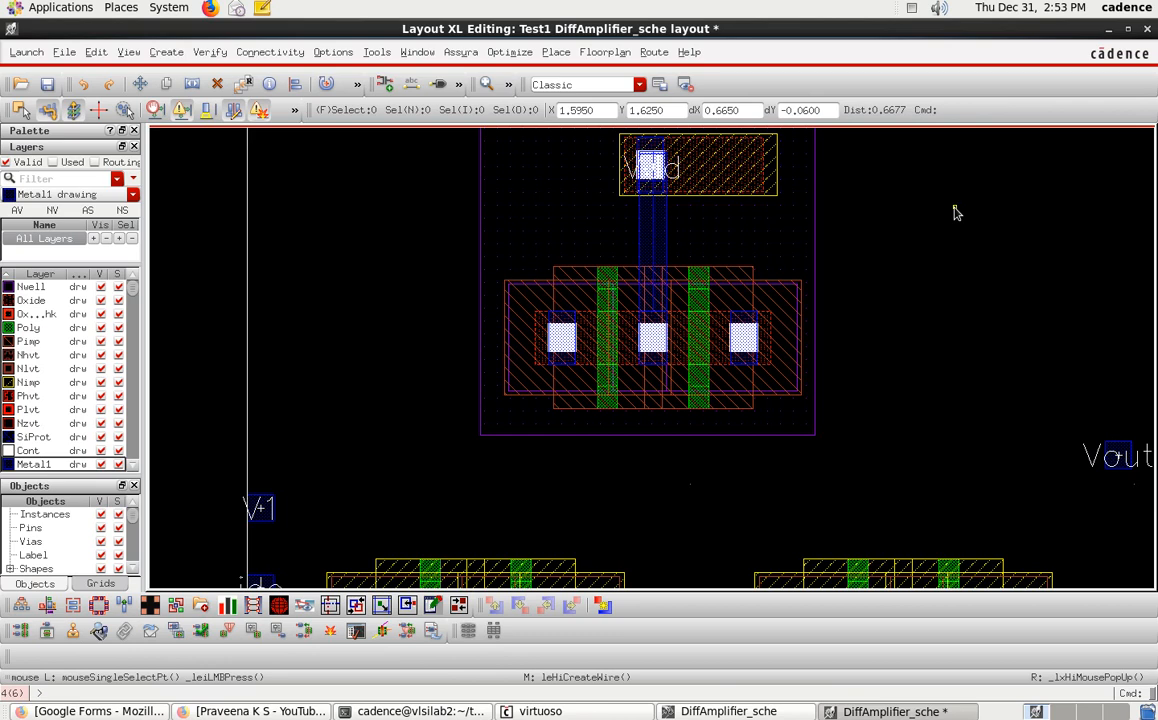
# Check the Vout connection in the schematic and move the Vout pin to the layout's left side, just above V1
pyautogui.hotkey('shift', 'z')
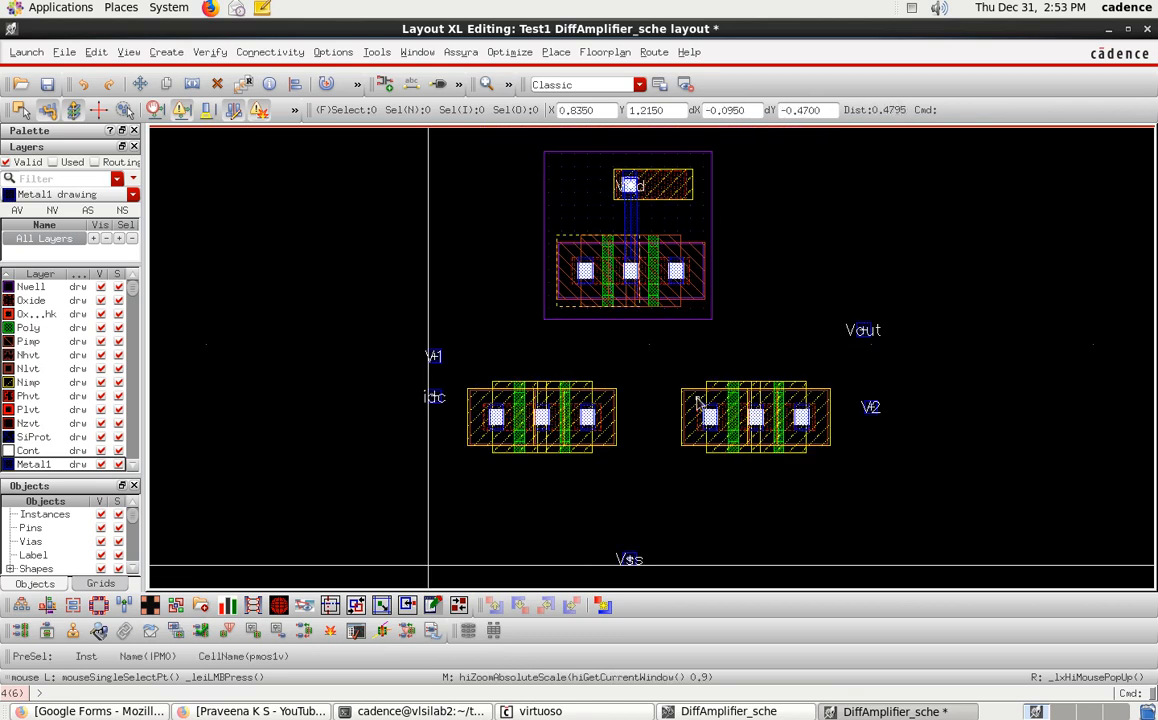
pyautogui.click(782, 714)
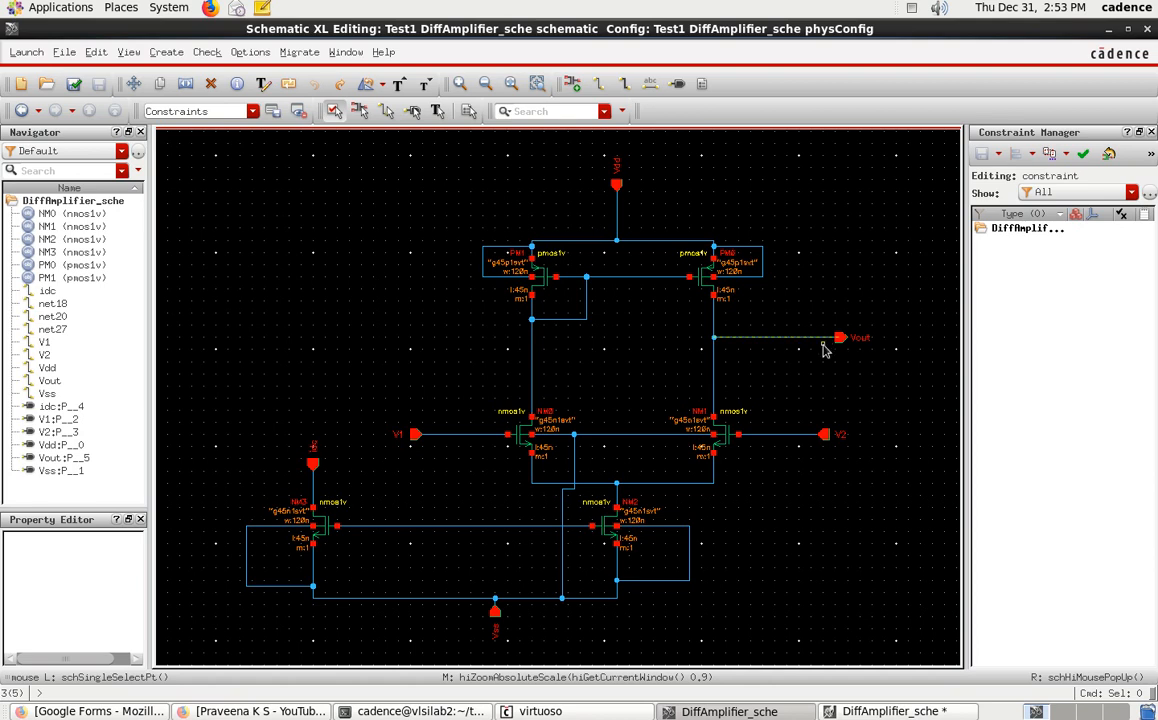
pyautogui.click(900, 712)
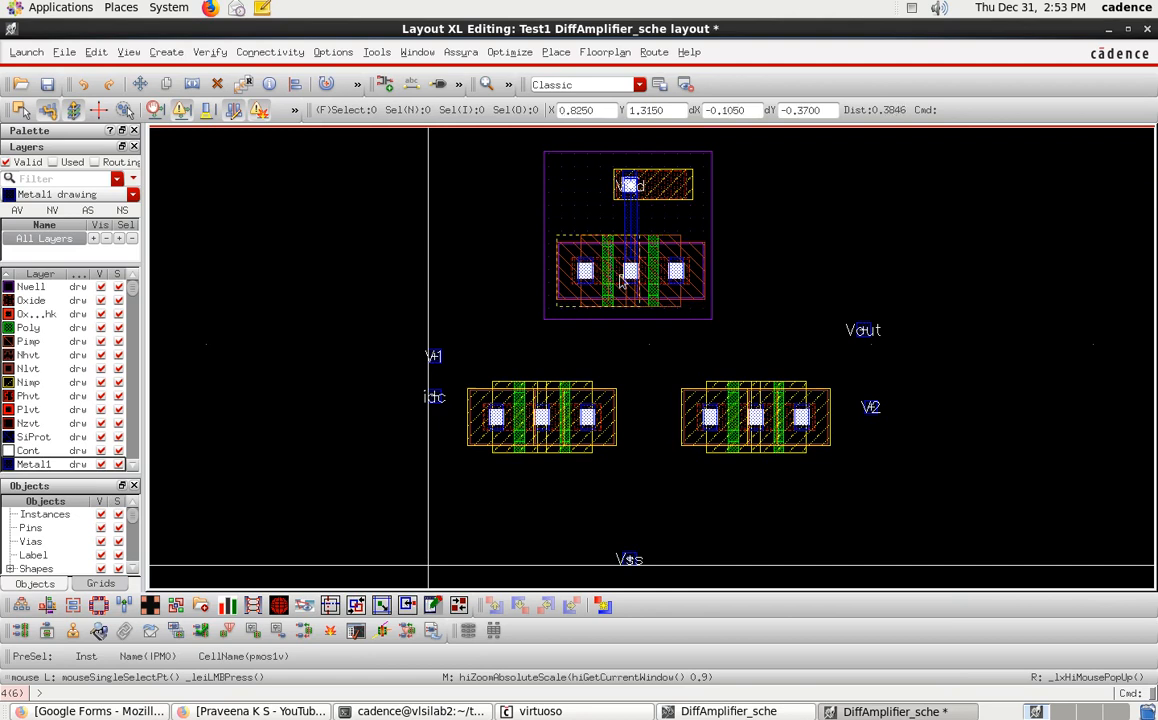
pyautogui.click(869, 327)
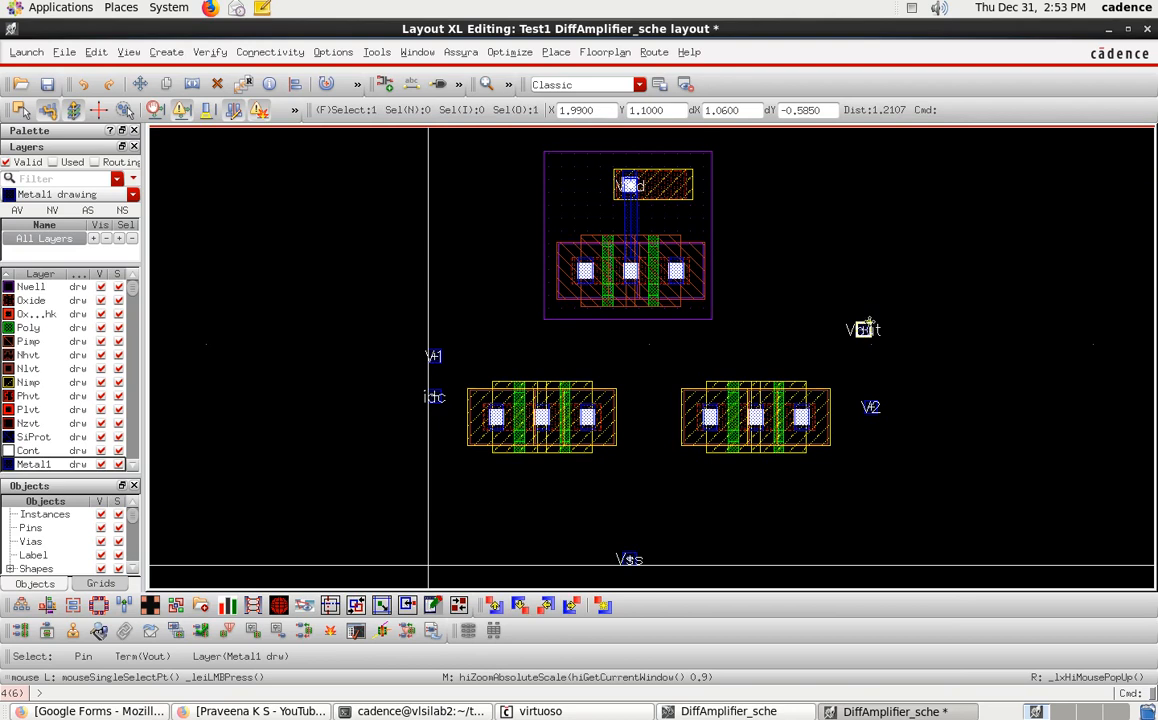
pyautogui.press('m')
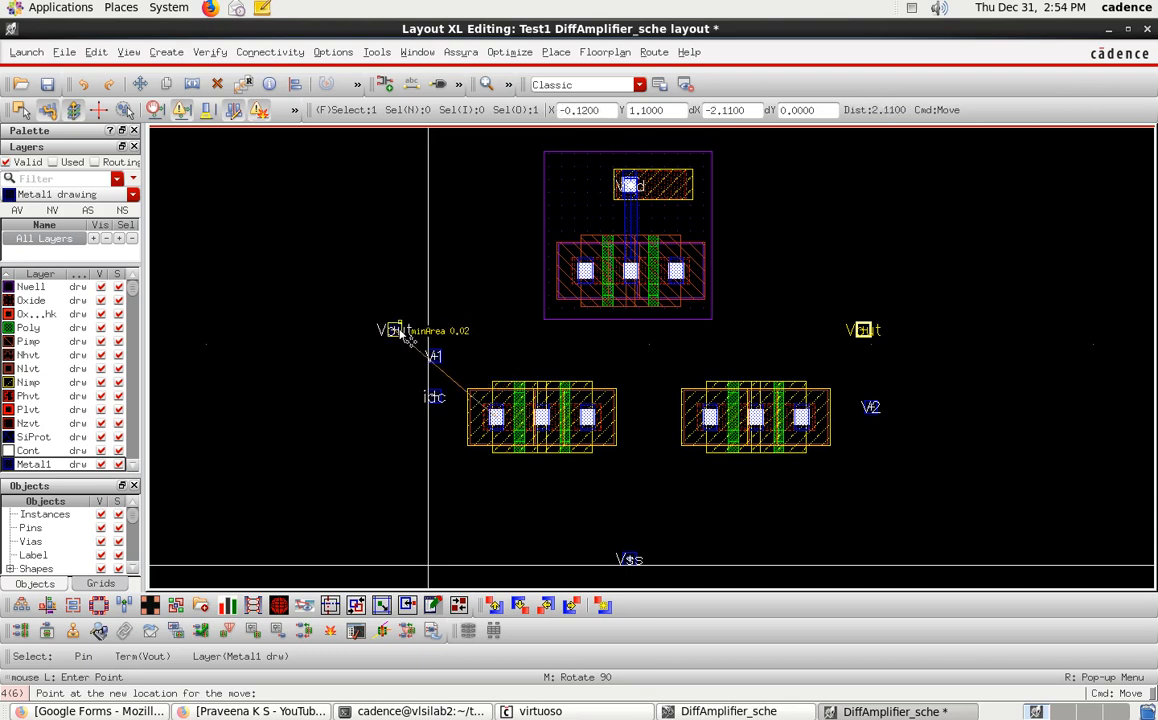
pyautogui.click(415, 335)
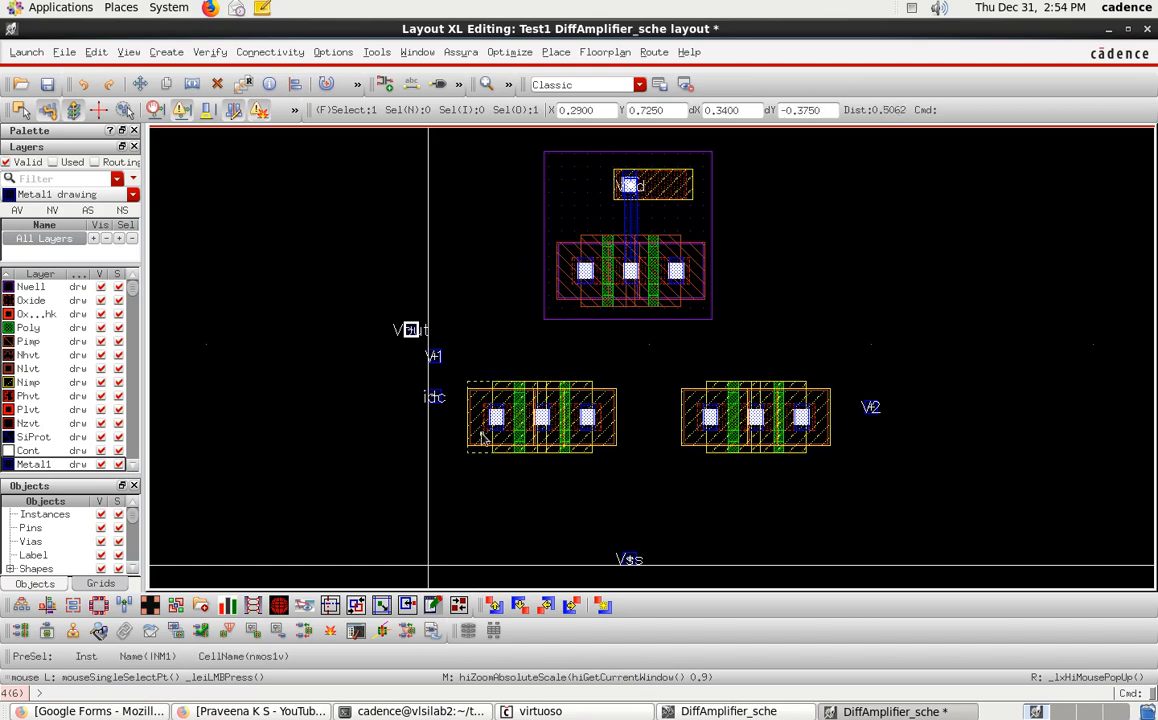
pyautogui.click(378, 360)
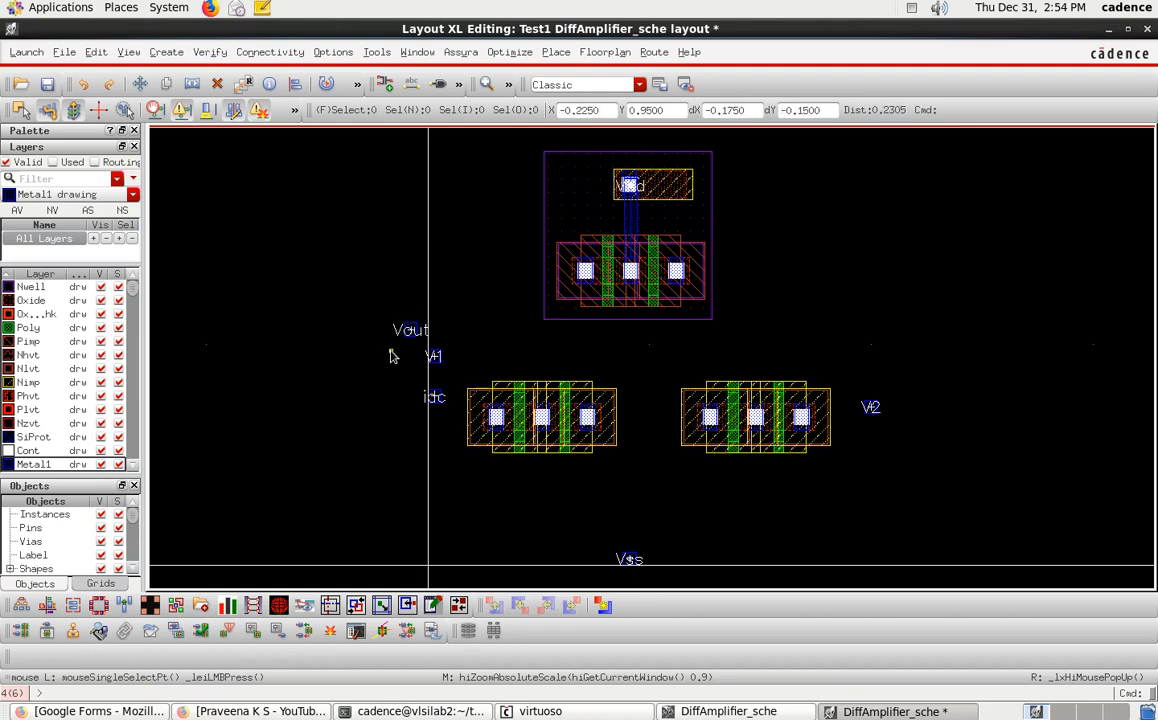
# Route a 0.06-wide Metal1 wire from the PMOS pair's left contact up, left and down to the left NMOS pair's left contact
pyautogui.keyDown('ctrl'); pyautogui.scroll(3, 491, 212); pyautogui.keyUp('ctrl')
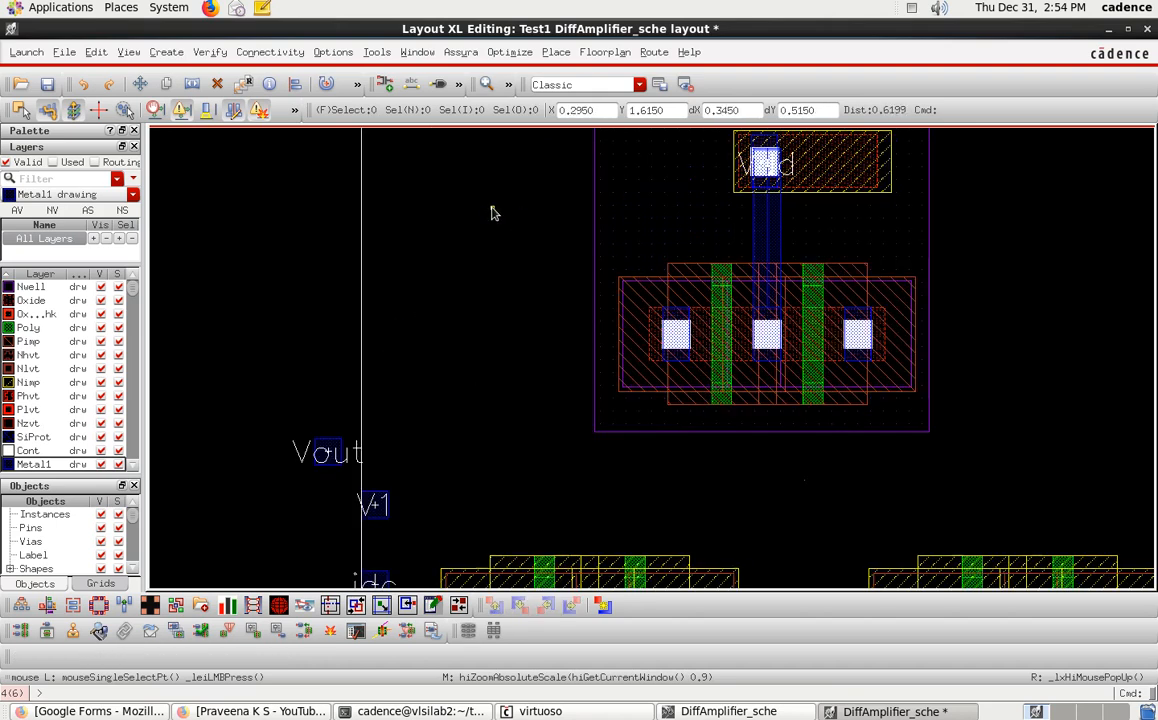
pyautogui.keyDown('ctrl'); pyautogui.scroll(-3, 465, 225); pyautogui.keyUp('ctrl')
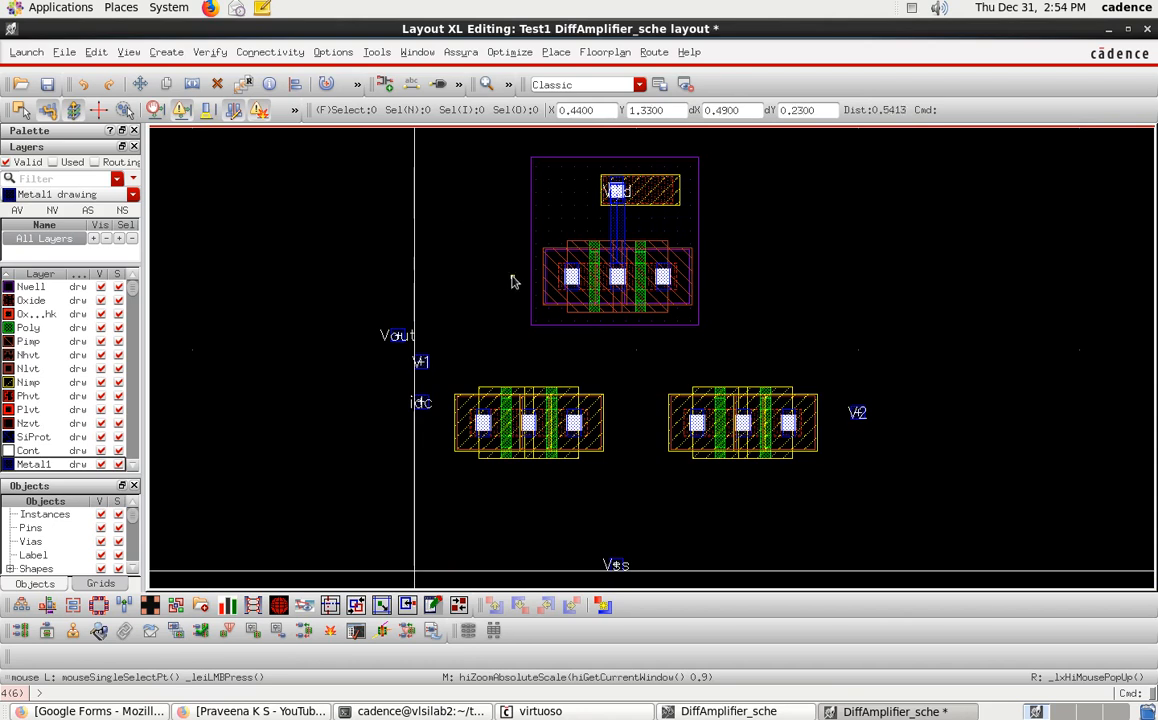
pyautogui.press('p')
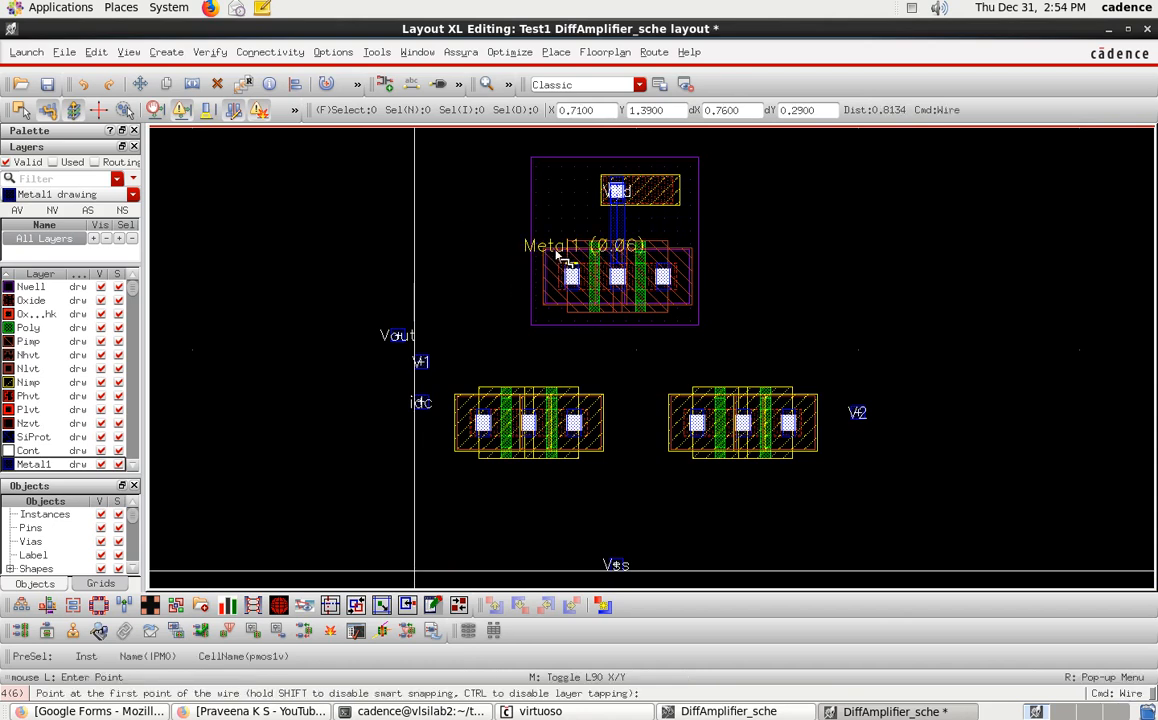
pyautogui.keyDown('ctrl'); pyautogui.scroll(2, 558, 256); pyautogui.keyUp('ctrl')
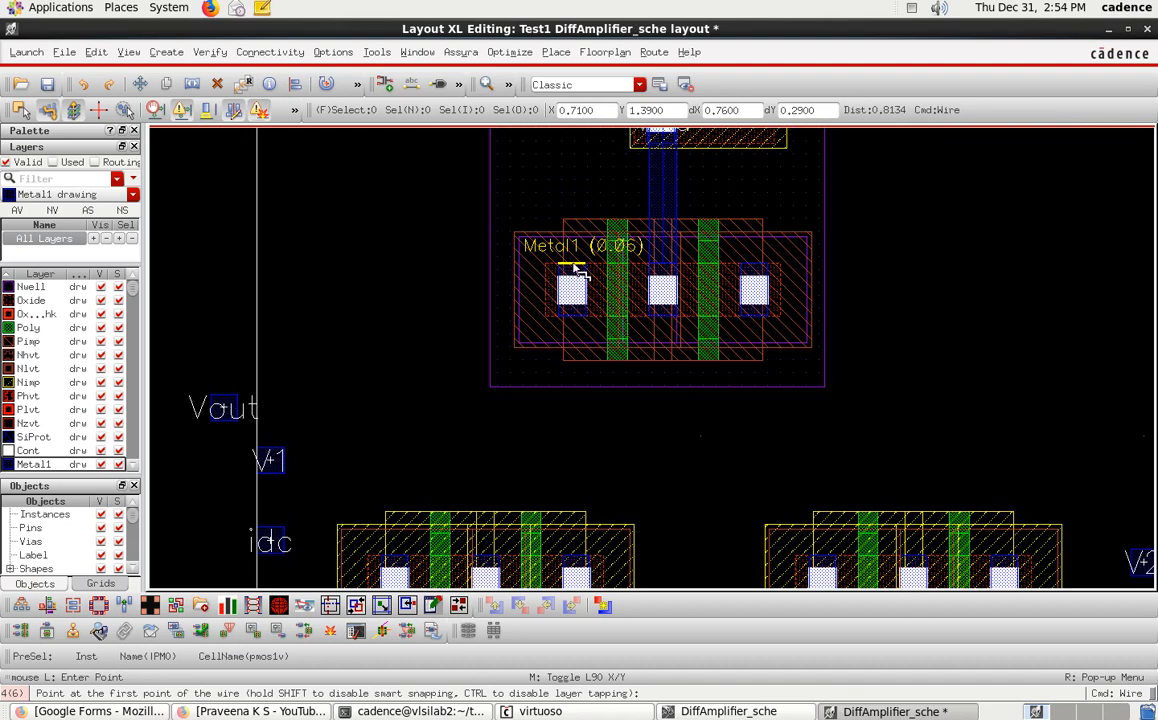
pyautogui.click(563, 255)
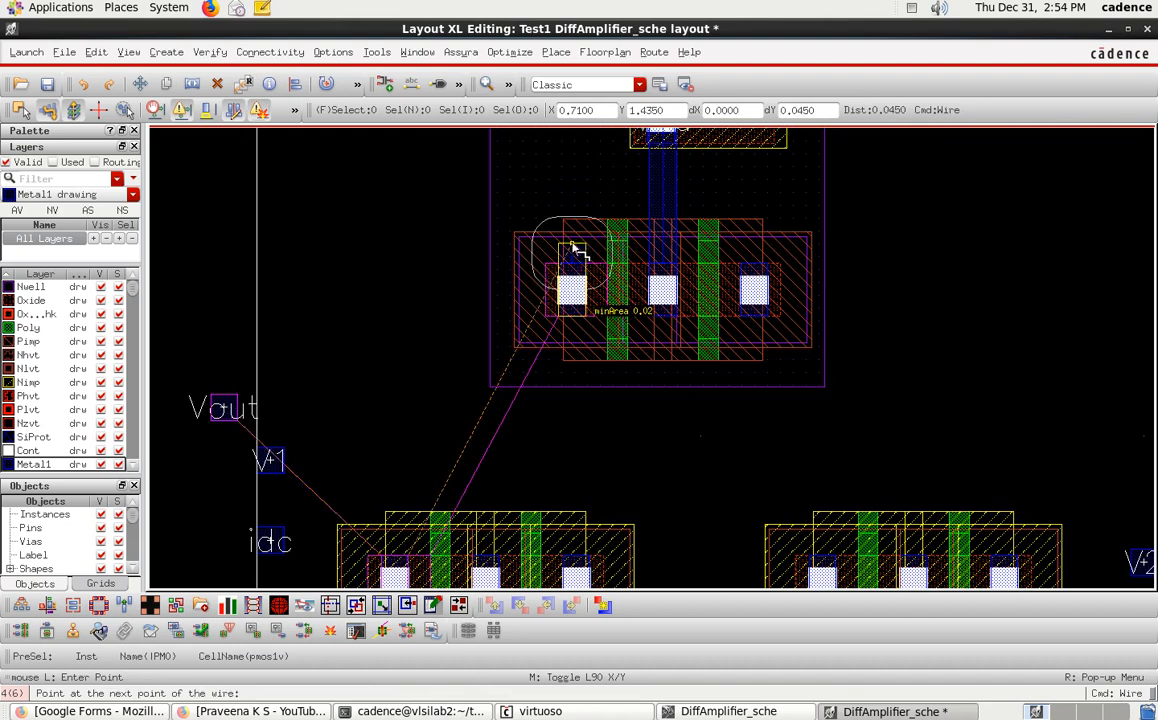
pyautogui.click(571, 180)
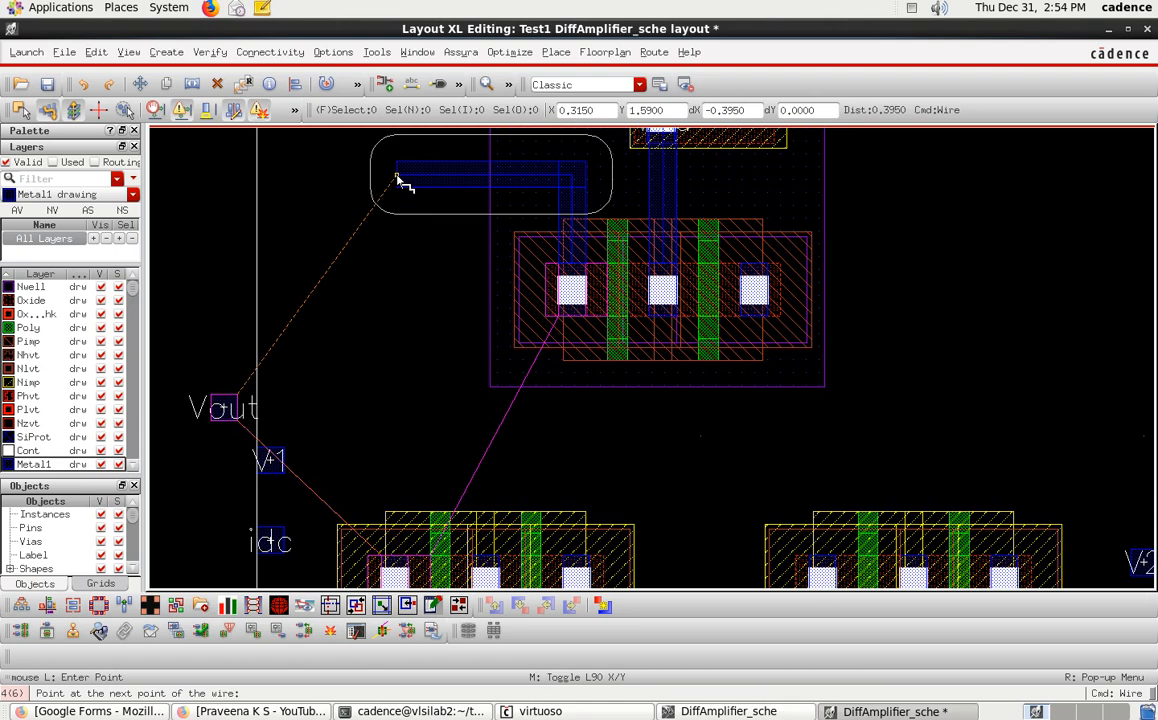
pyautogui.click(397, 180)
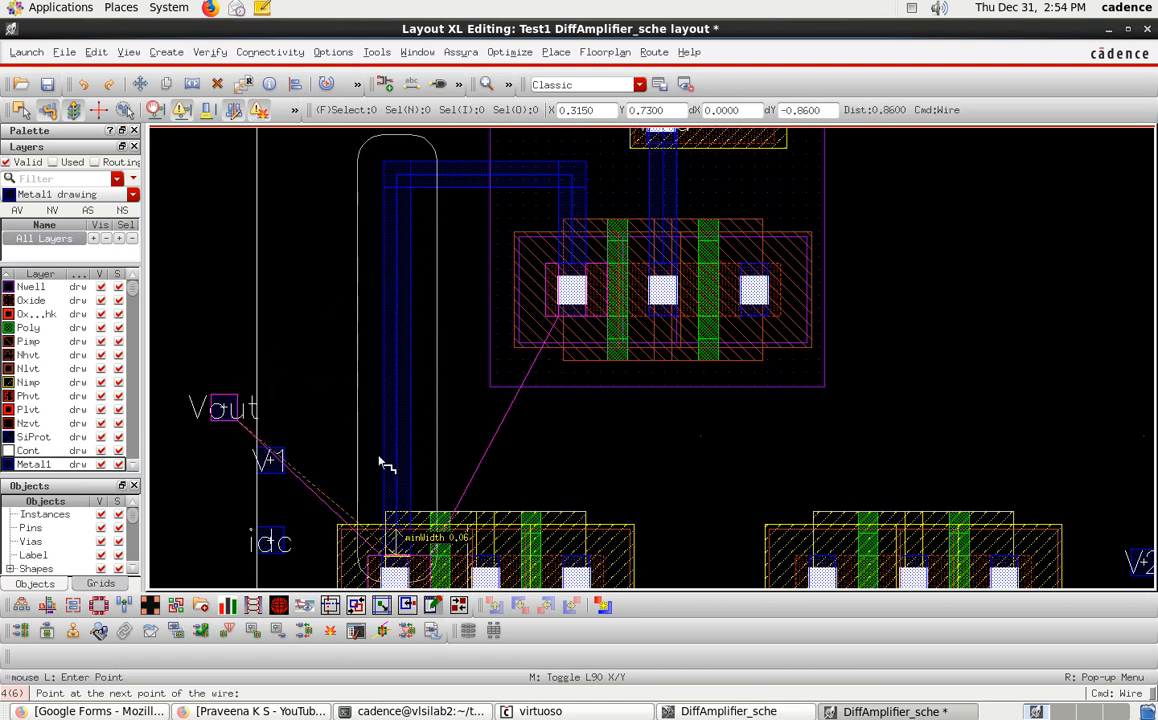
pyautogui.doubleClick(398, 566)
pyautogui.press('Escape')
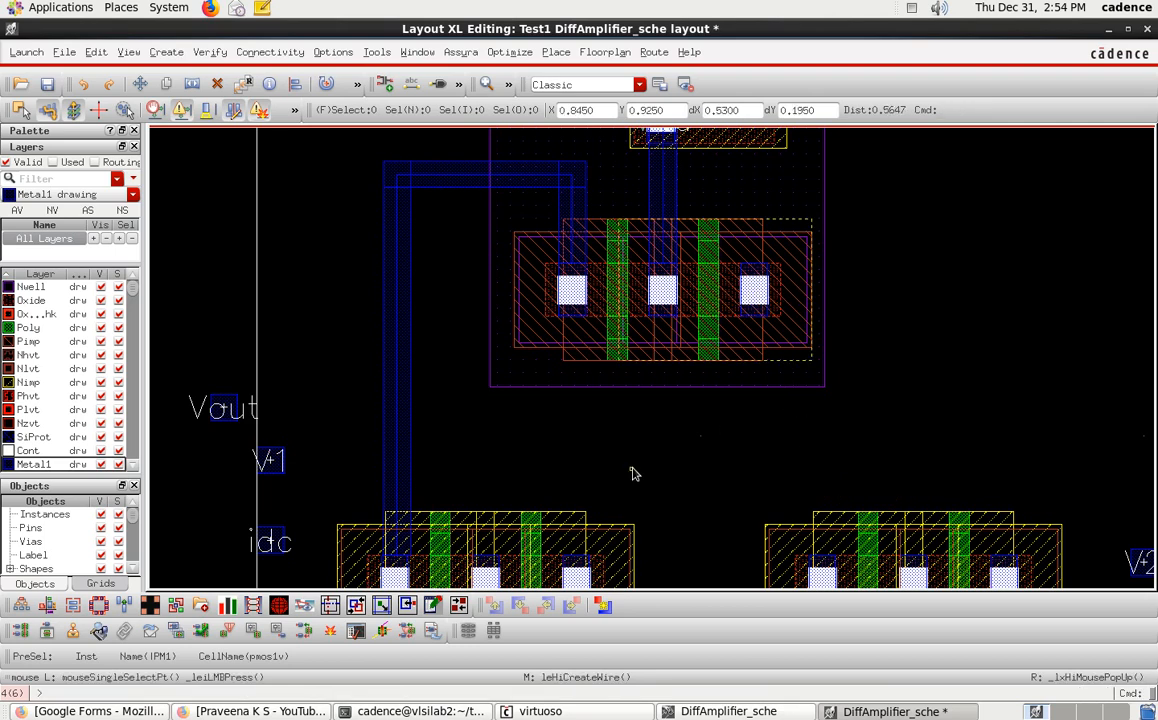
# Move the Vout pin onto the vertical Metal1 wire running down to the left NMOS pair
pyautogui.click(231, 396)
pyautogui.press('m')
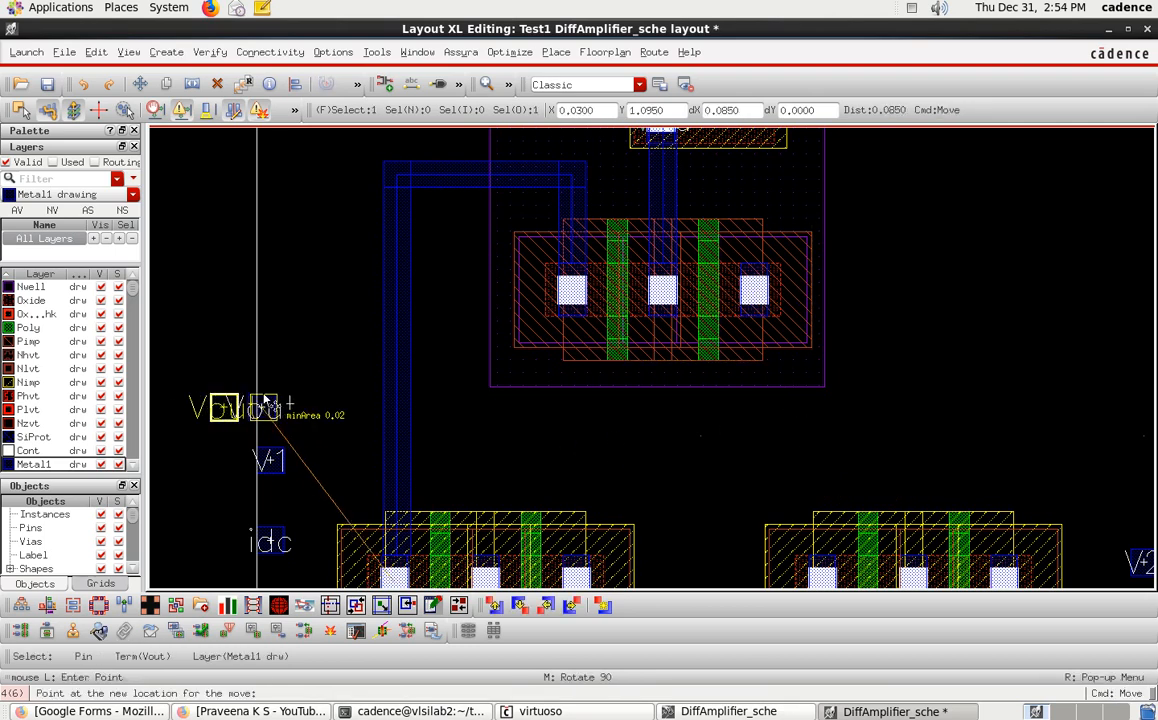
pyautogui.click(405, 400)
pyautogui.click(473, 445)
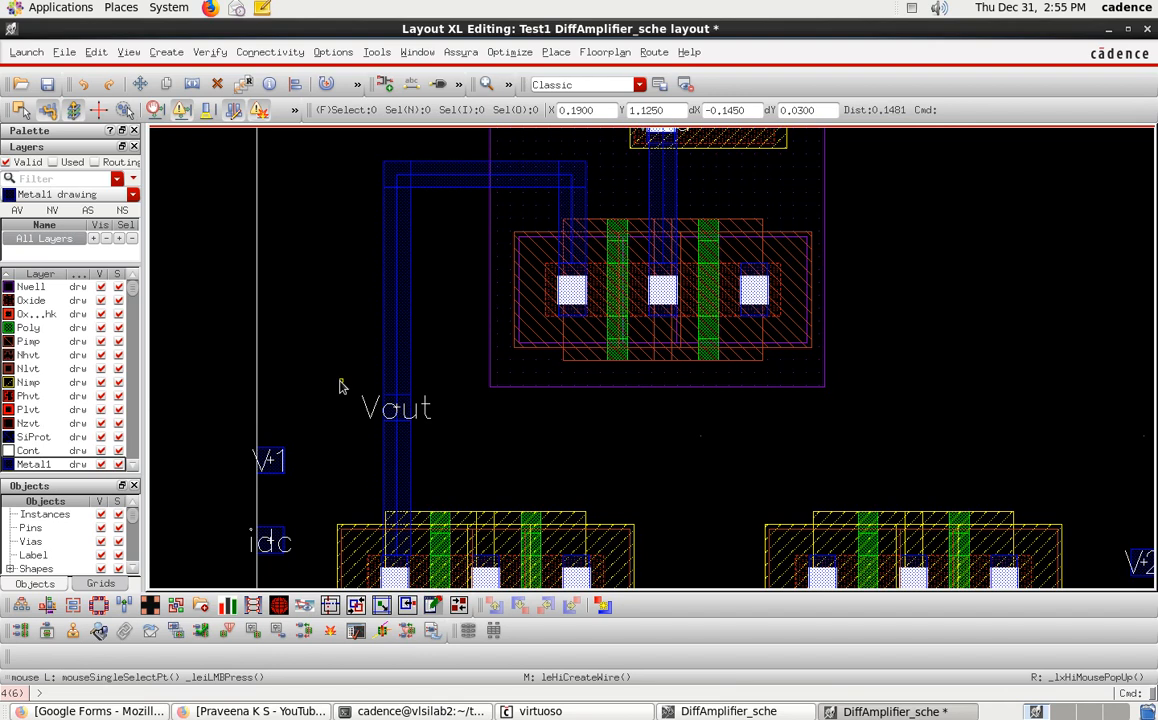
# Compare with the schematic and join the PMOS pair's two gates with a U-shaped Poly wire about 0.185 below their lower ends
pyautogui.click(729, 711)
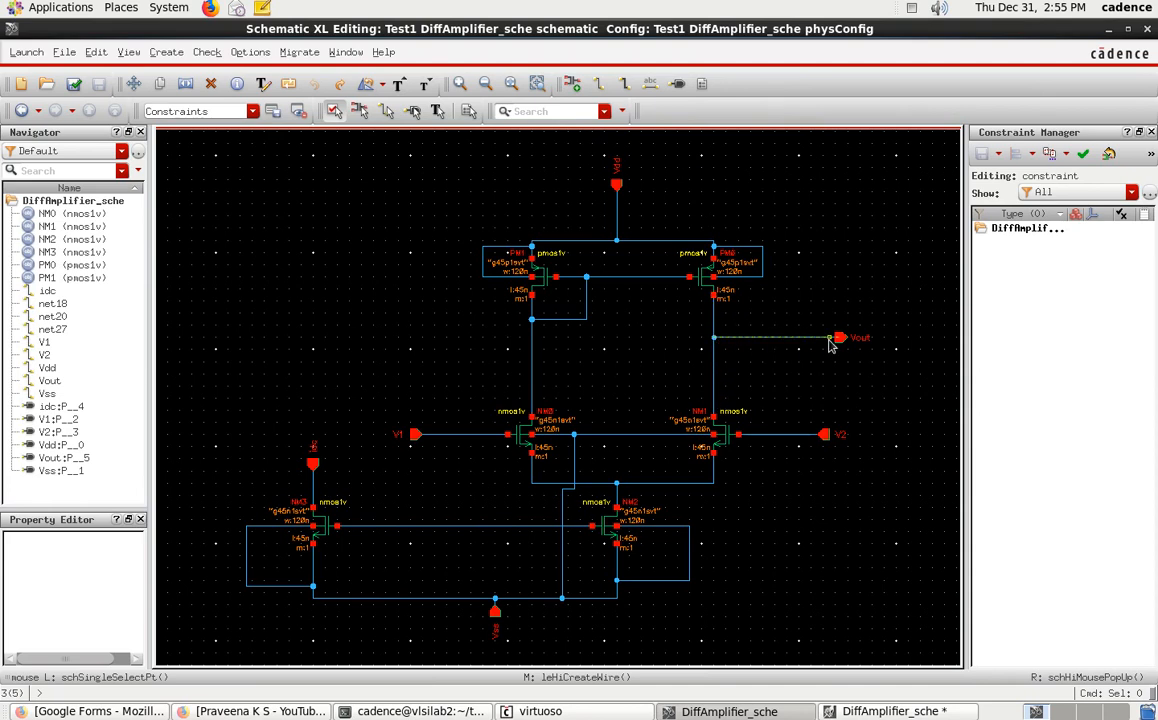
pyautogui.click(770, 710)
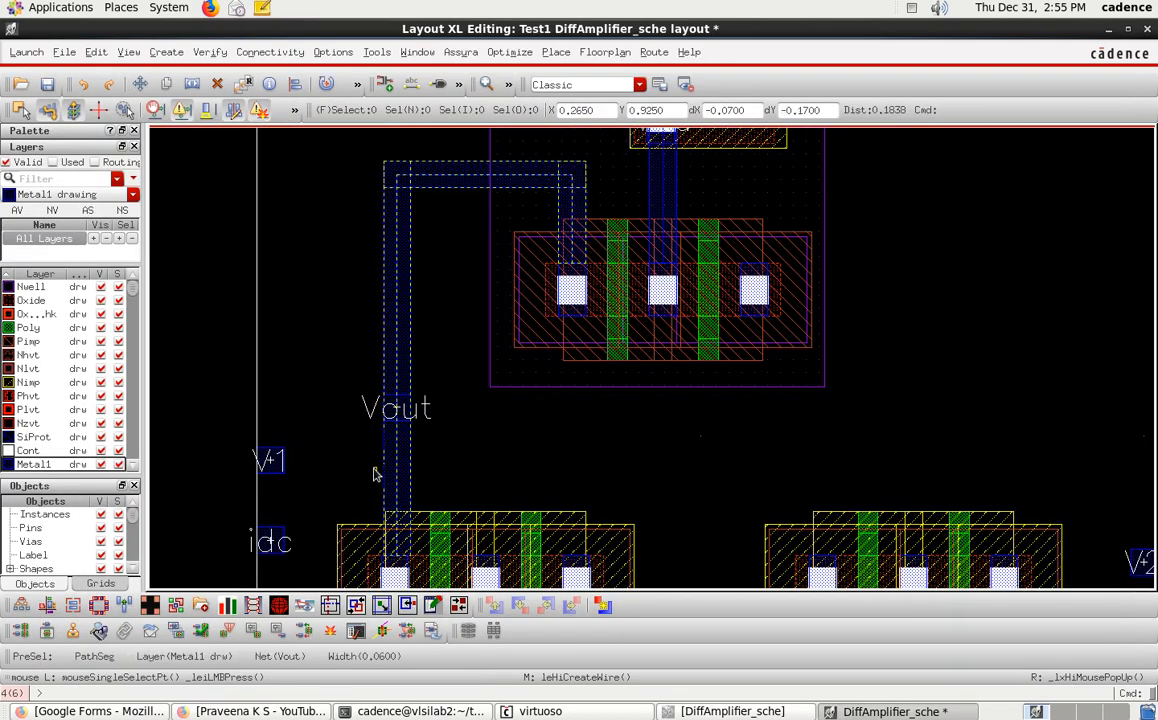
pyautogui.press('f')
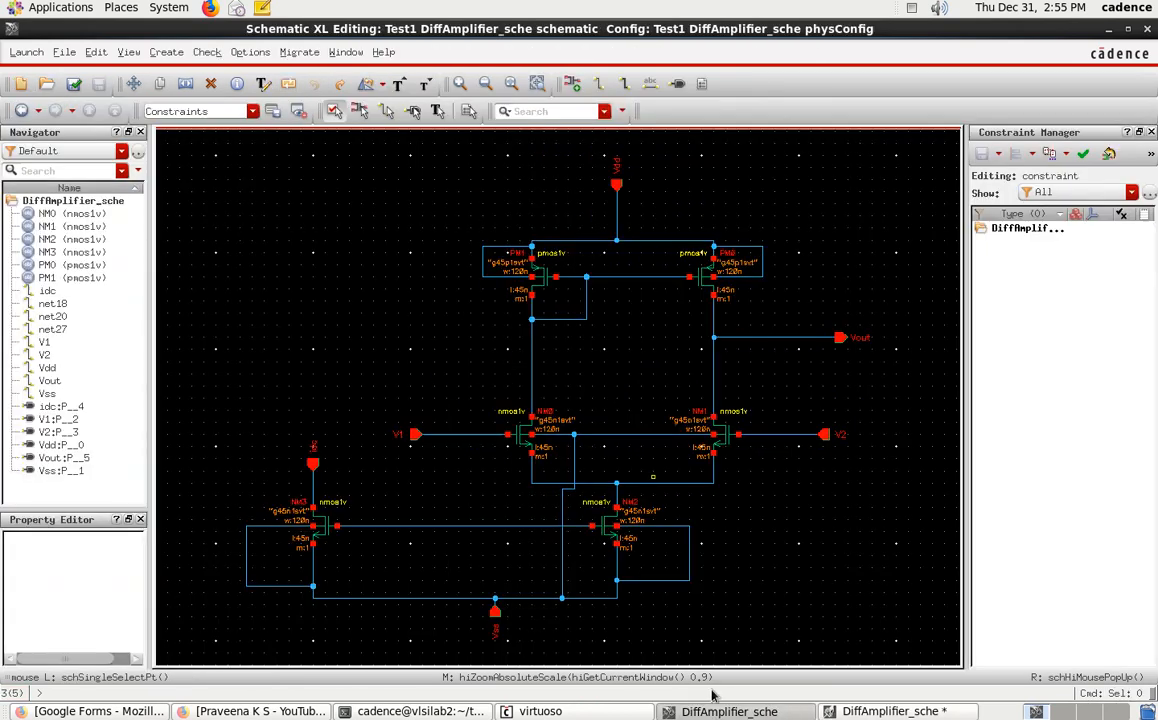
pyautogui.click(733, 711)
pyautogui.click(869, 712)
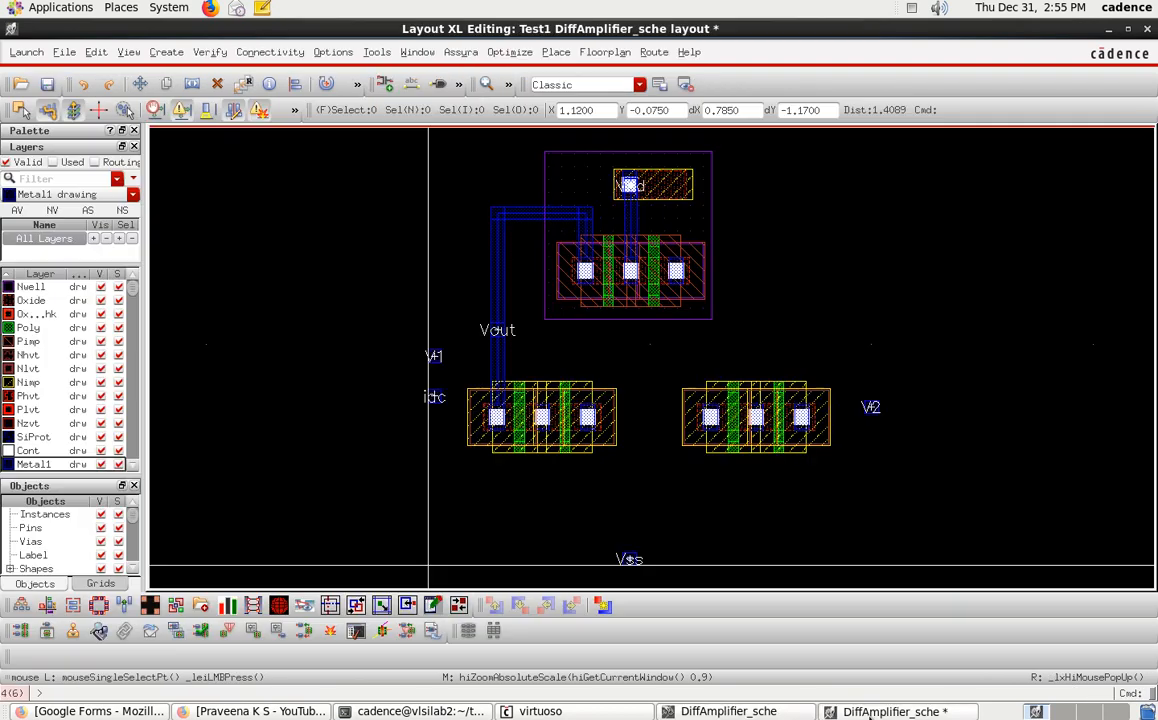
pyautogui.keyDown('ctrl'); pyautogui.scroll(2, 585, 285); pyautogui.keyUp('ctrl')
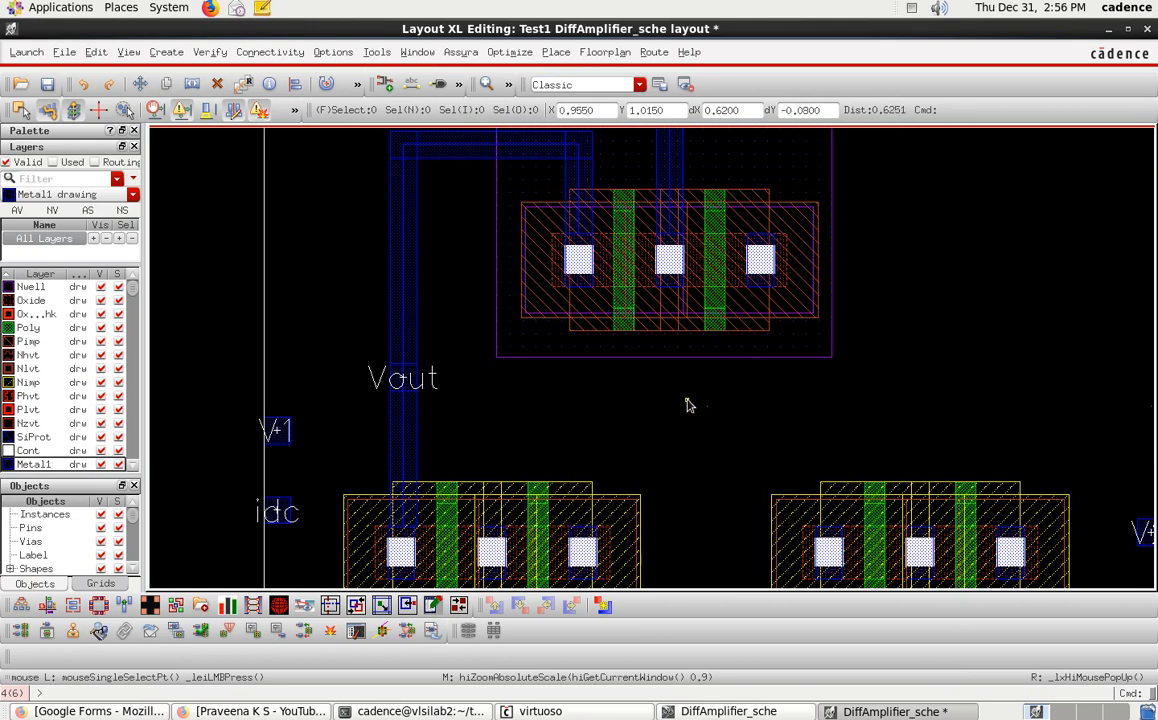
pyautogui.press('p')
pyautogui.click(626, 335)
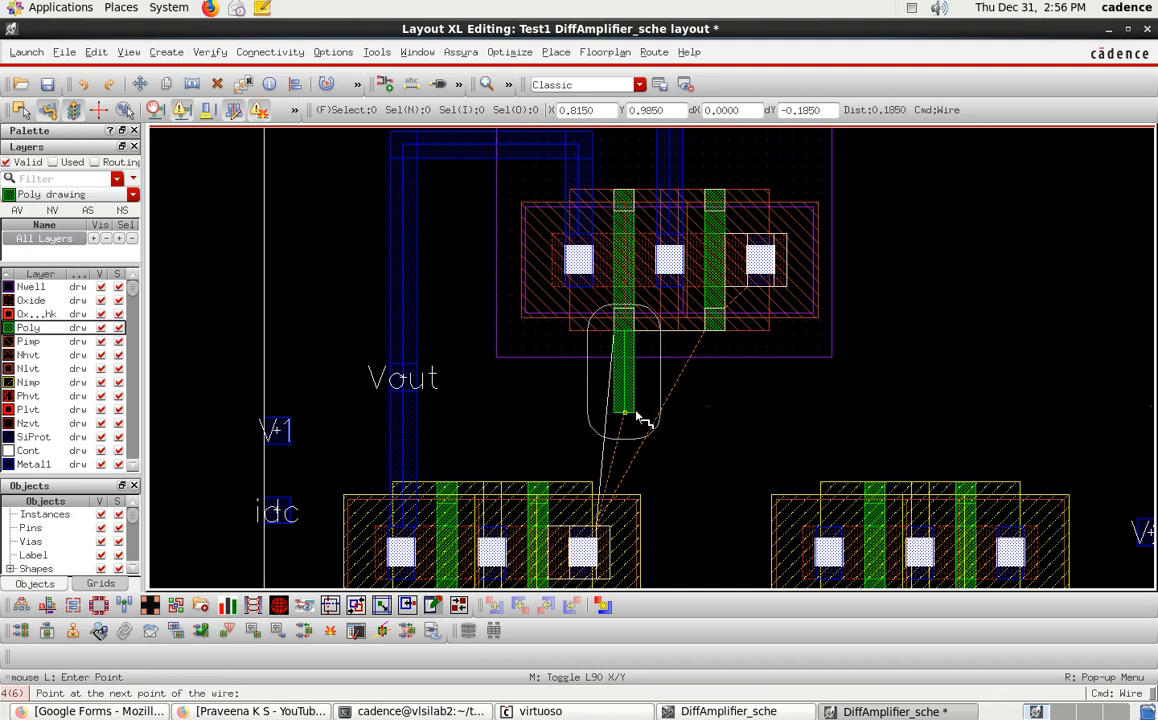
pyautogui.click(637, 412)
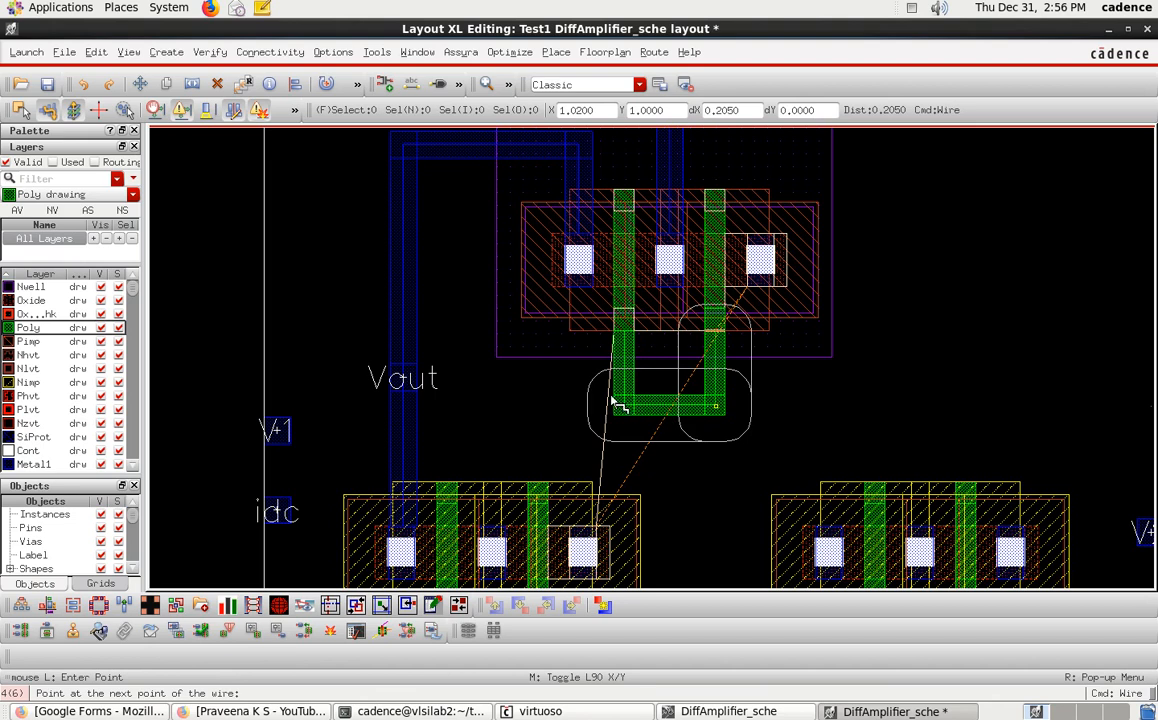
pyautogui.doubleClick(713, 405)
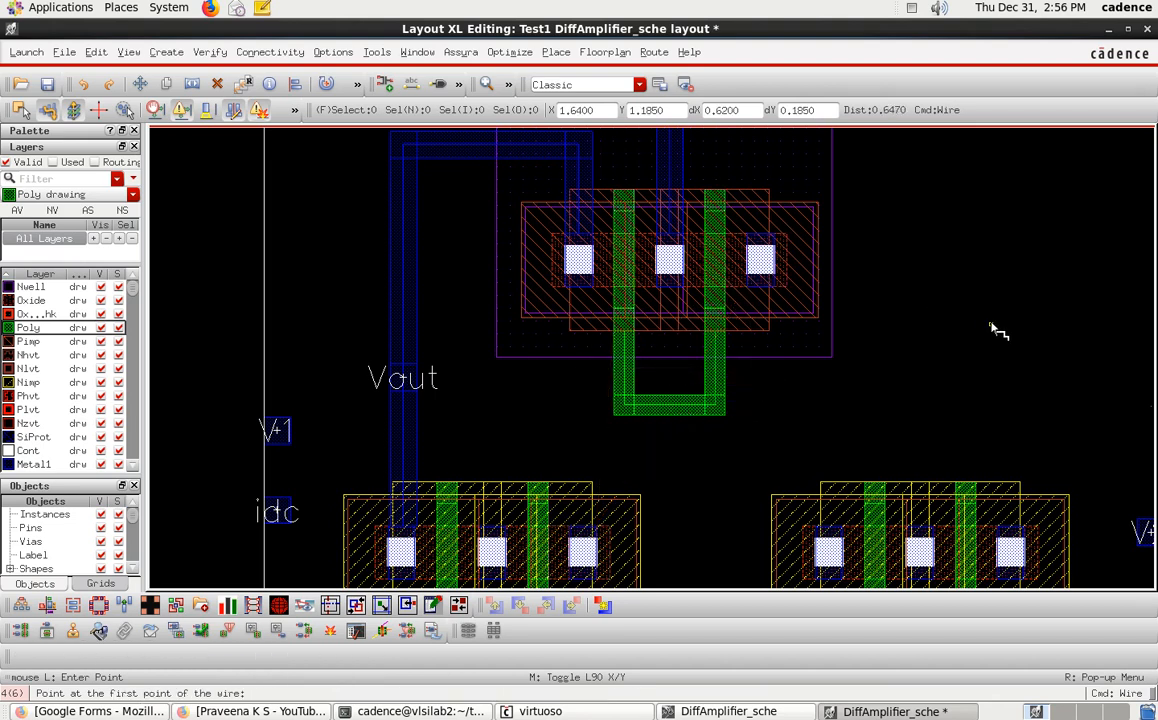
pyautogui.press('Escape')
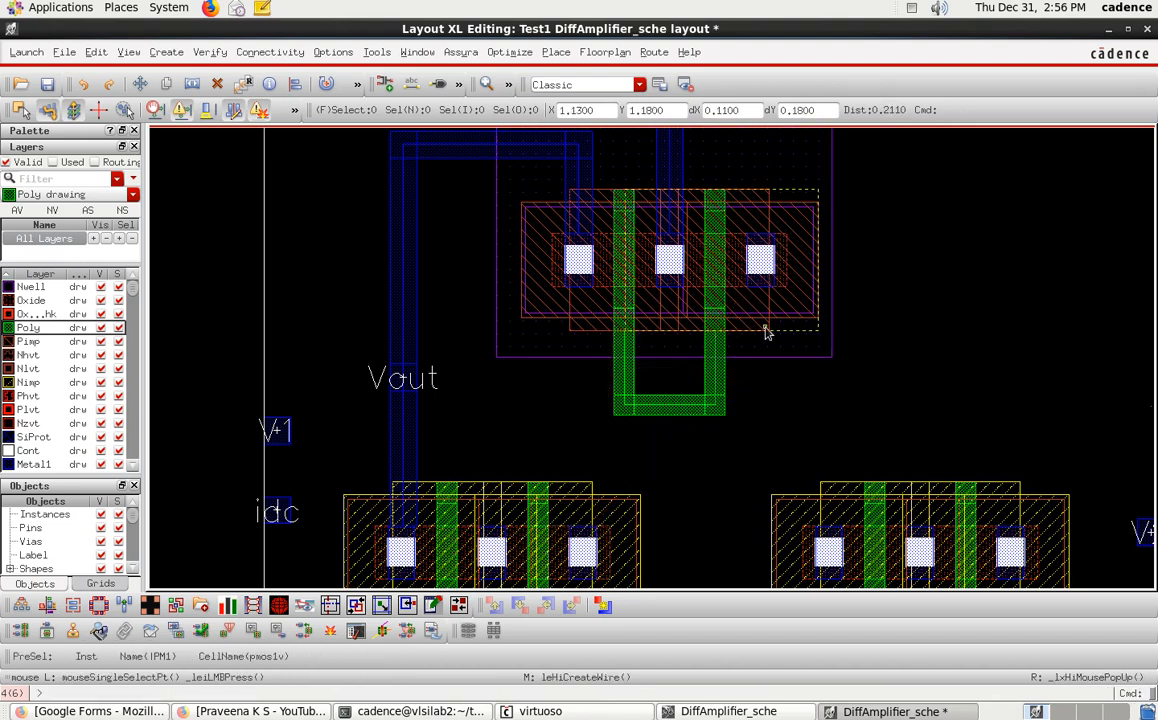
# Compare with the schematic and route a 0.06-wide Metal1 wire from the left NMOS pair's right contact up, right and up to the PMOS pair's right contact
pyautogui.click(789, 713)
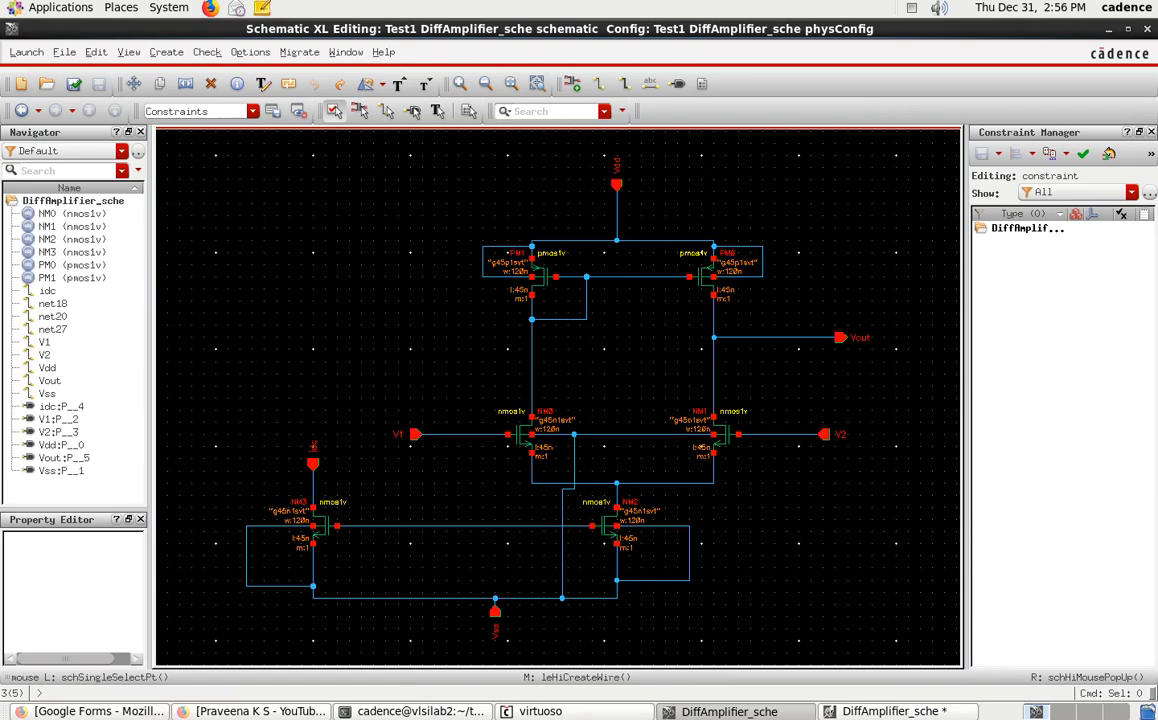
pyautogui.click(762, 712)
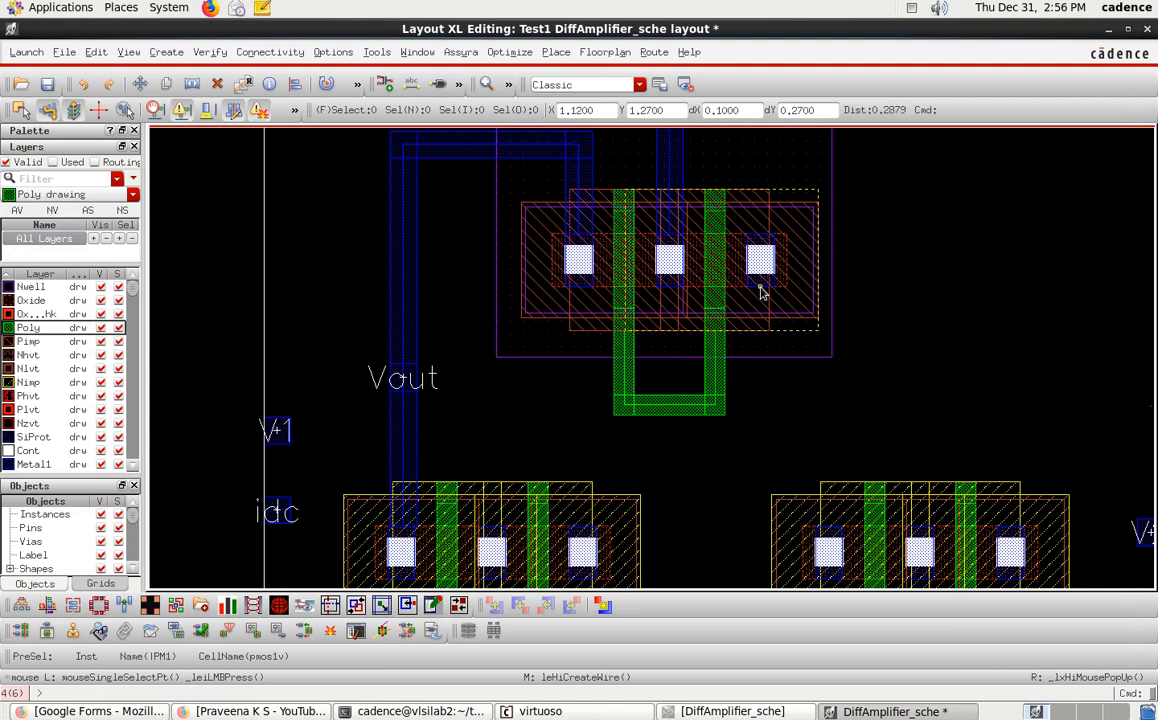
pyautogui.middleClick(587, 527)
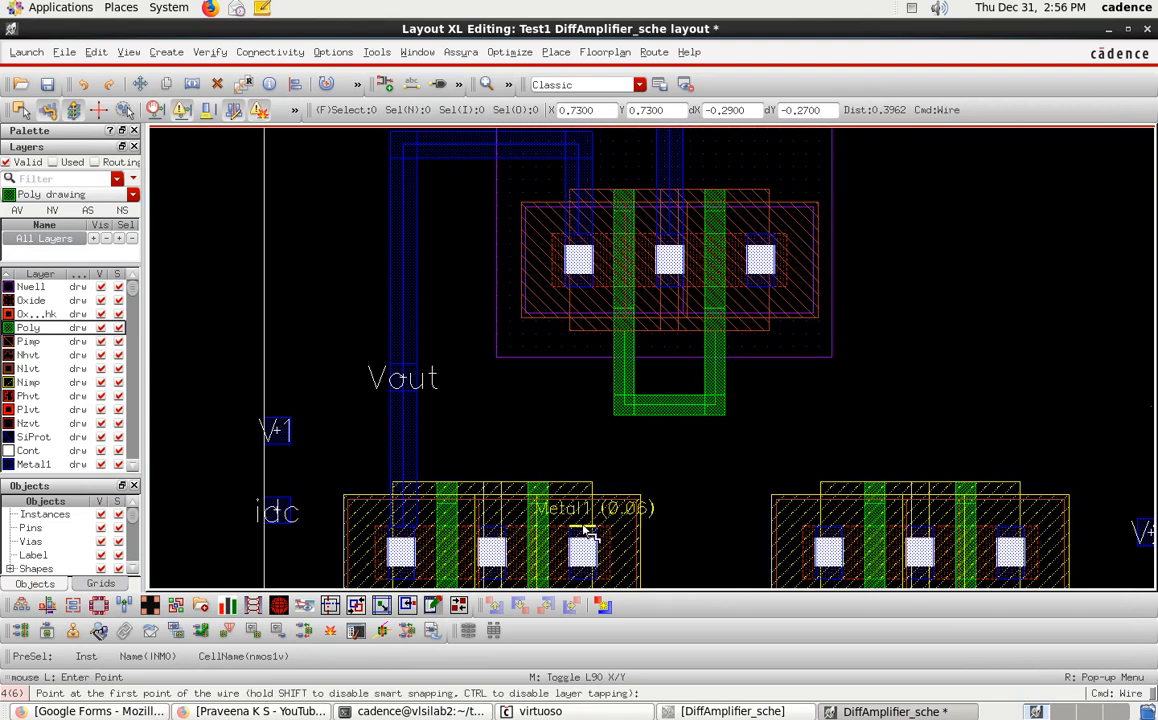
pyautogui.click(585, 527)
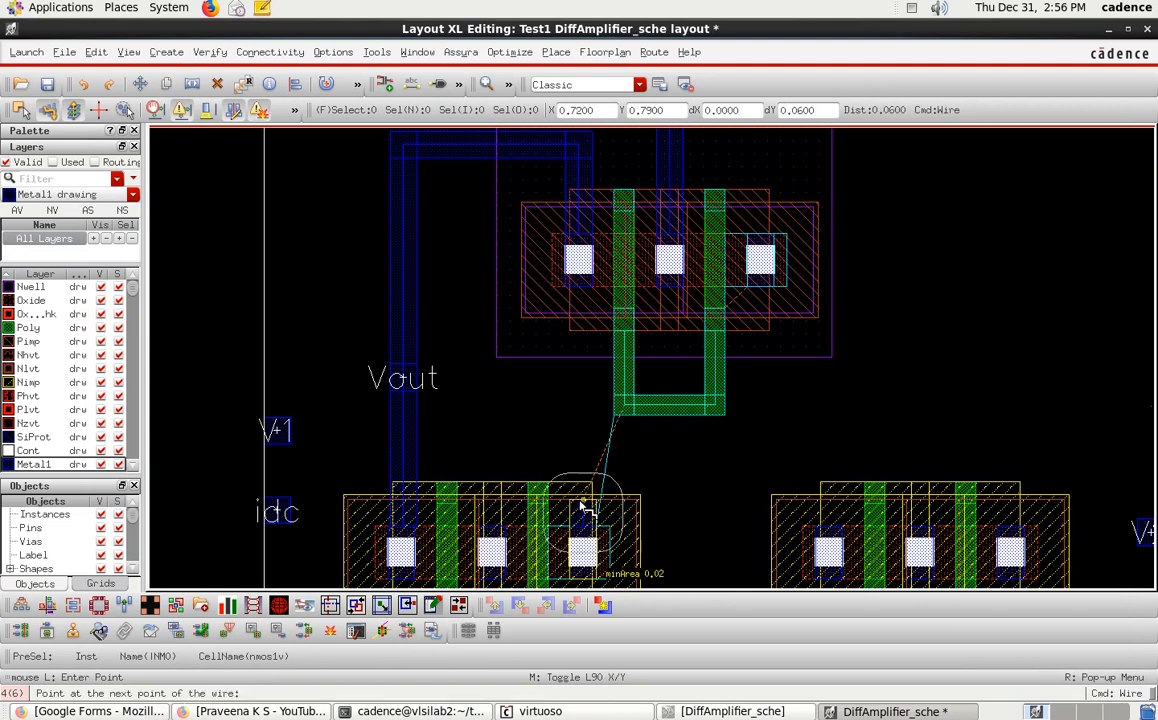
pyautogui.click(587, 406)
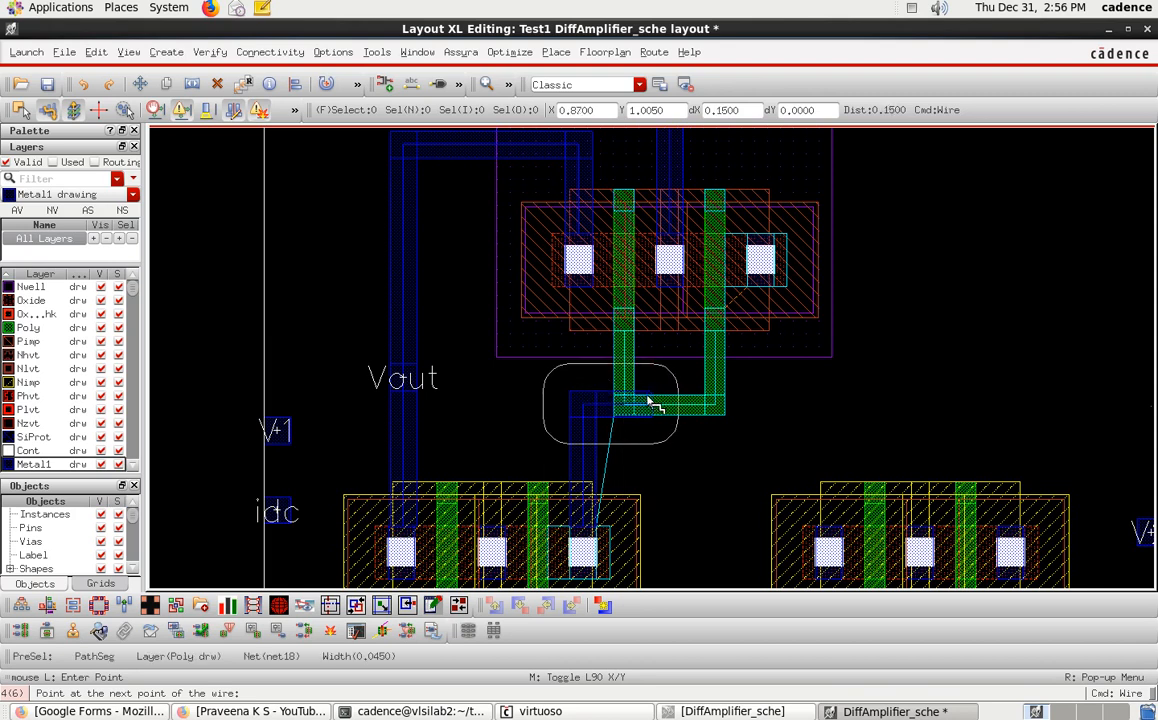
pyautogui.click(766, 400)
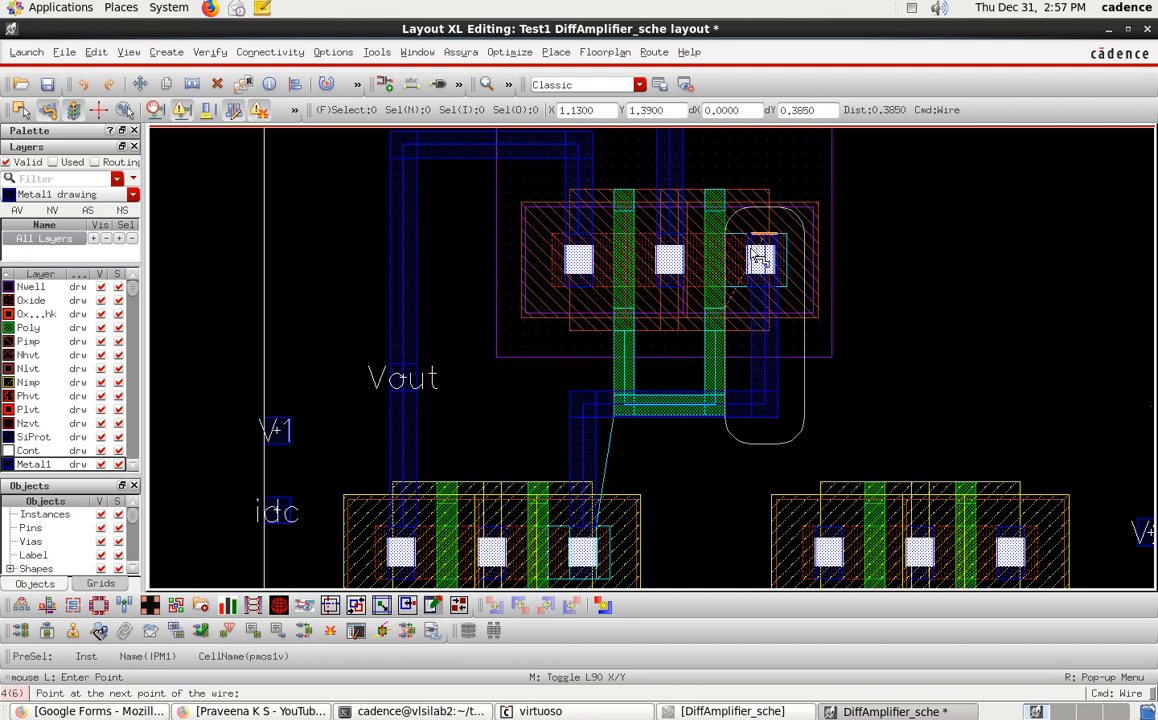
pyautogui.doubleClick(760, 260)
pyautogui.press('Escape')
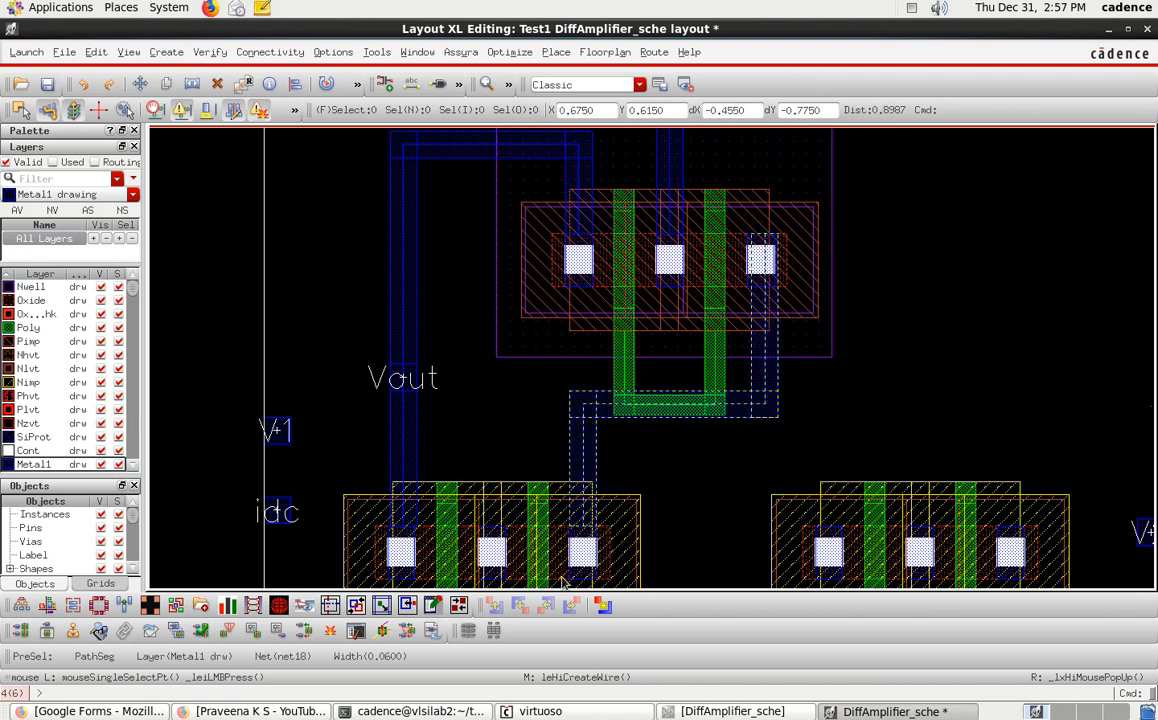
# Check the gate connection in the schematic, place an M1_PO via where the Metal1 wire crosses the PMOS gates' Poly link, and save the layout
pyautogui.click(728, 711)
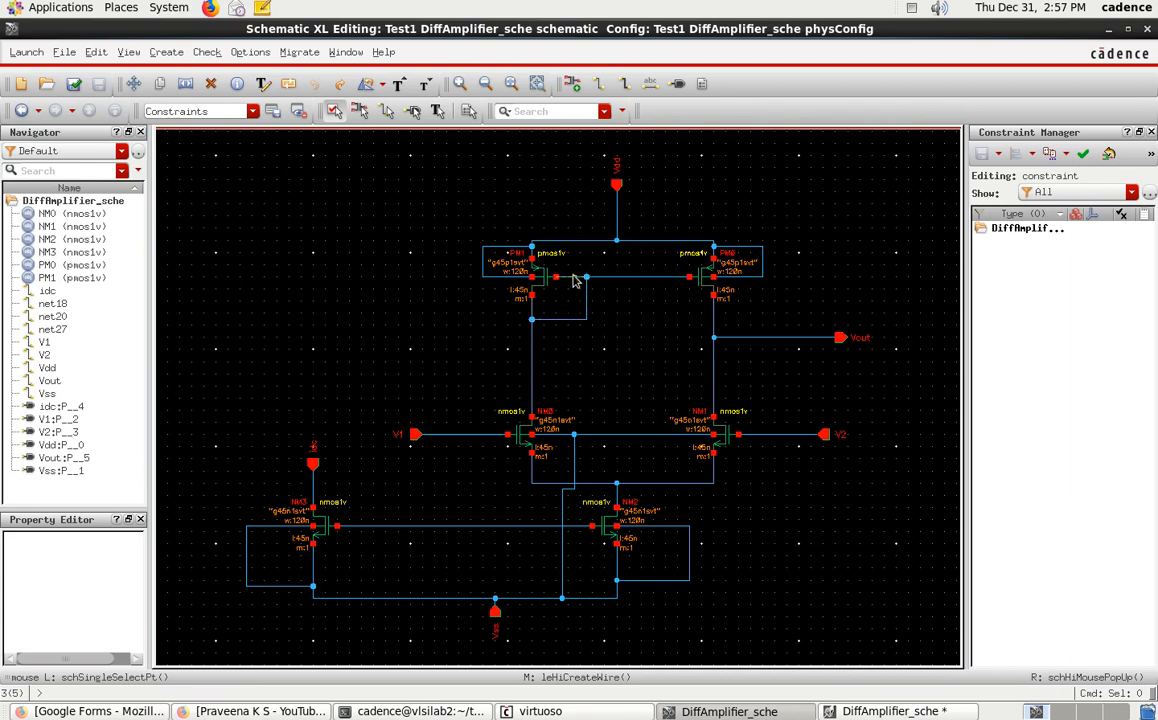
pyautogui.click(532, 320)
pyautogui.click(840, 711)
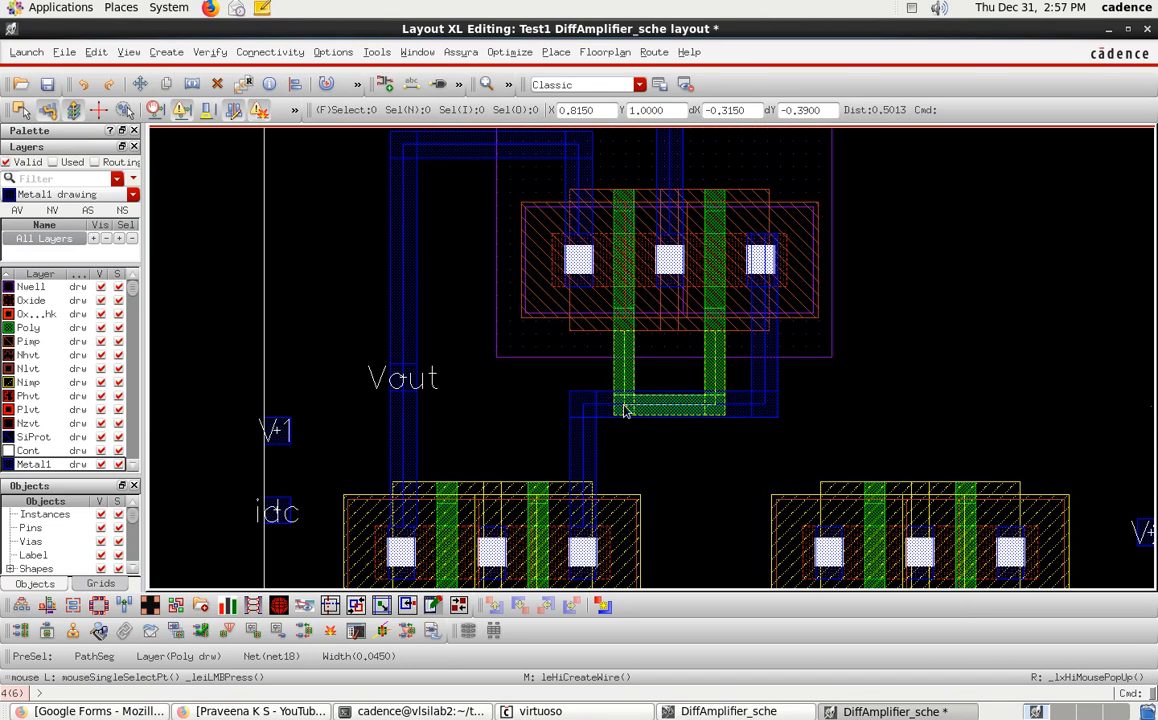
pyautogui.press('o')
pyautogui.click(500, 270)
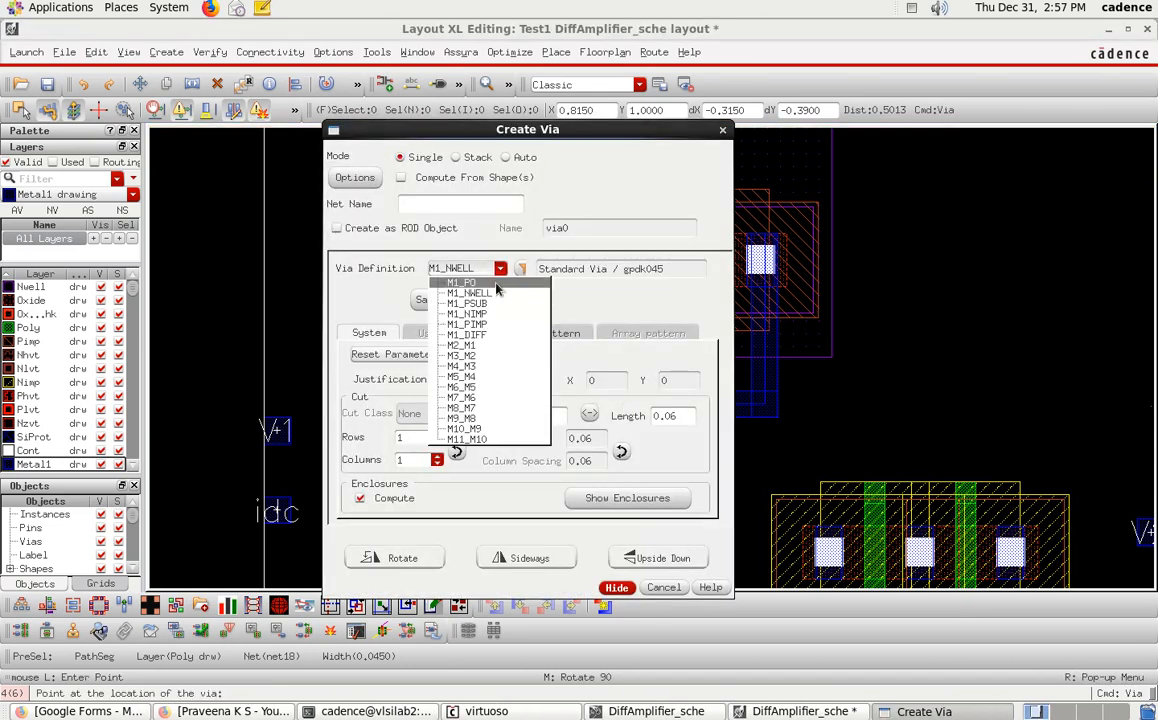
pyautogui.click(460, 284)
pyautogui.click(616, 587)
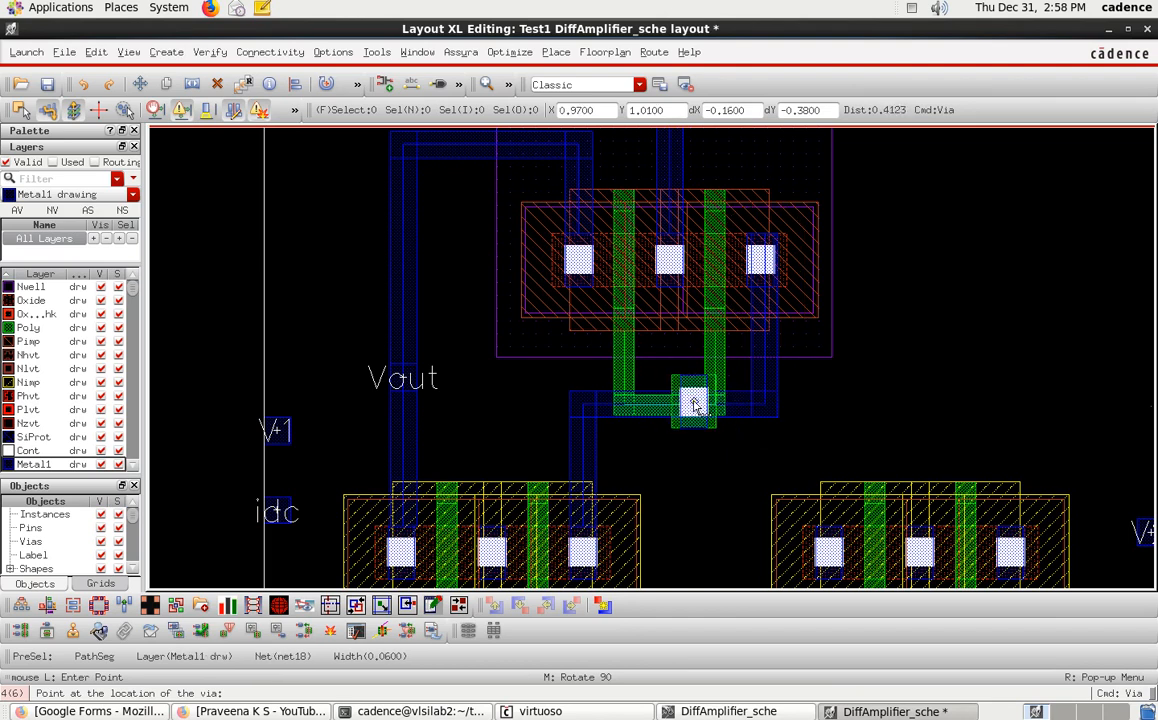
pyautogui.click(694, 401)
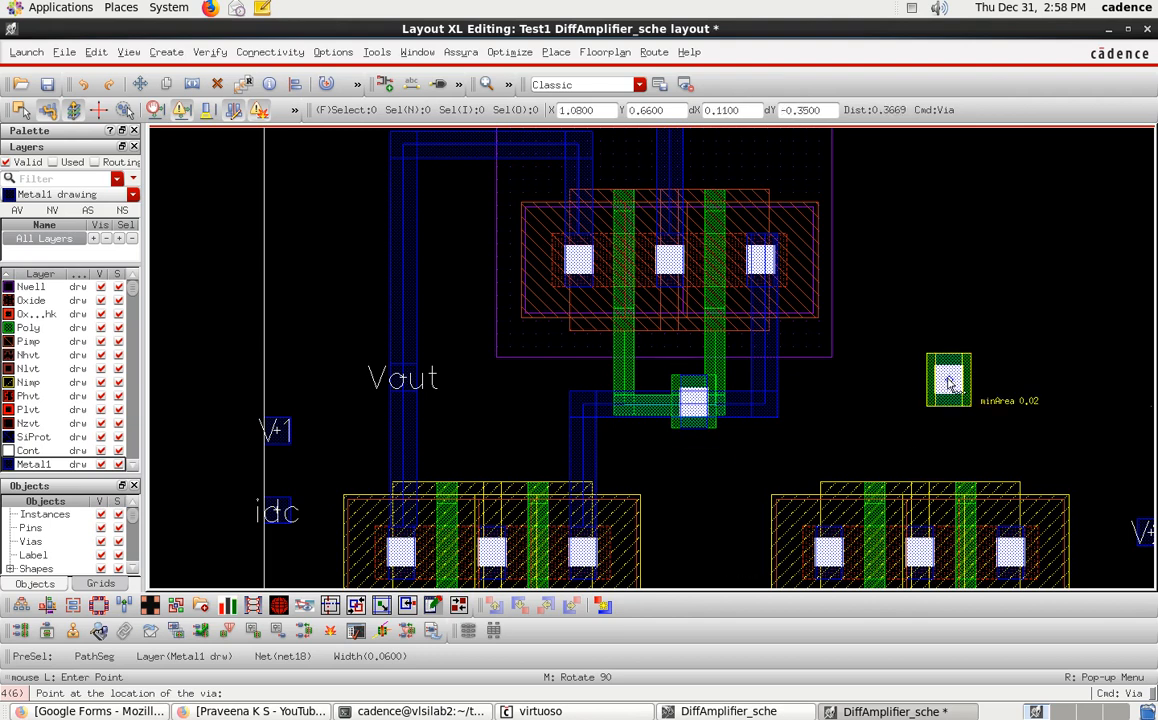
pyautogui.press('Escape')
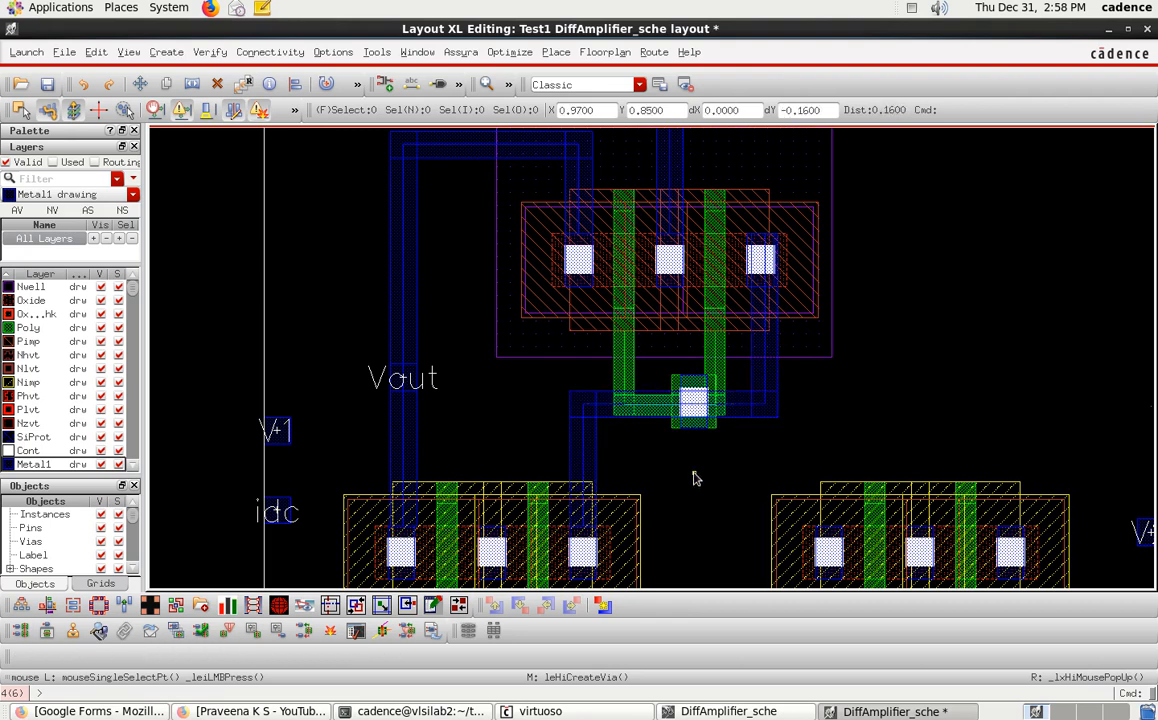
pyautogui.click(47, 84)
# Check the input pins in the schematic and move the V1 pin with its label straight down, almost level with Vss
pyautogui.press('f')
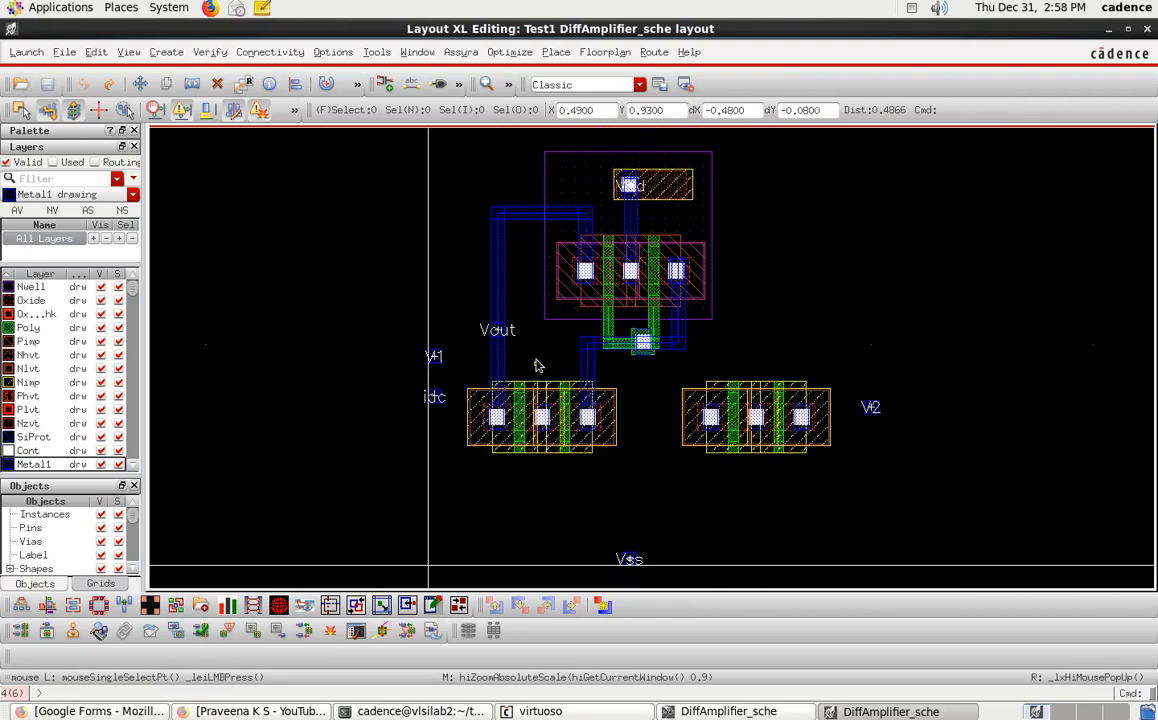
pyautogui.click(830, 711)
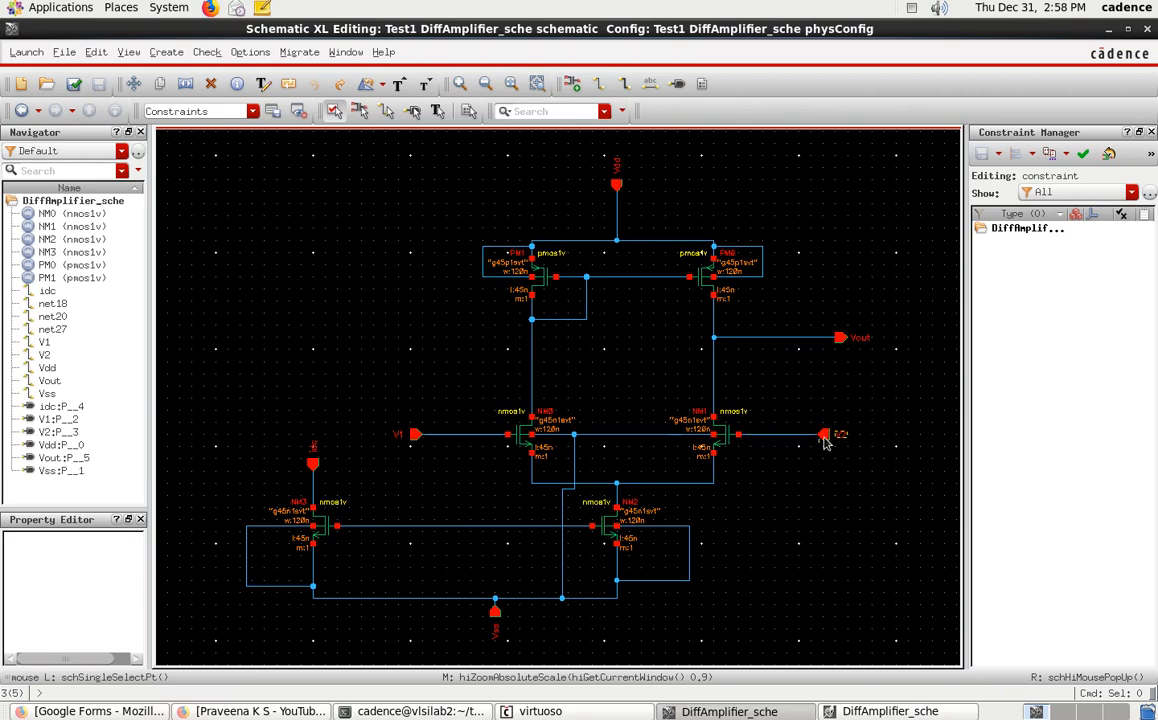
pyautogui.click(752, 714)
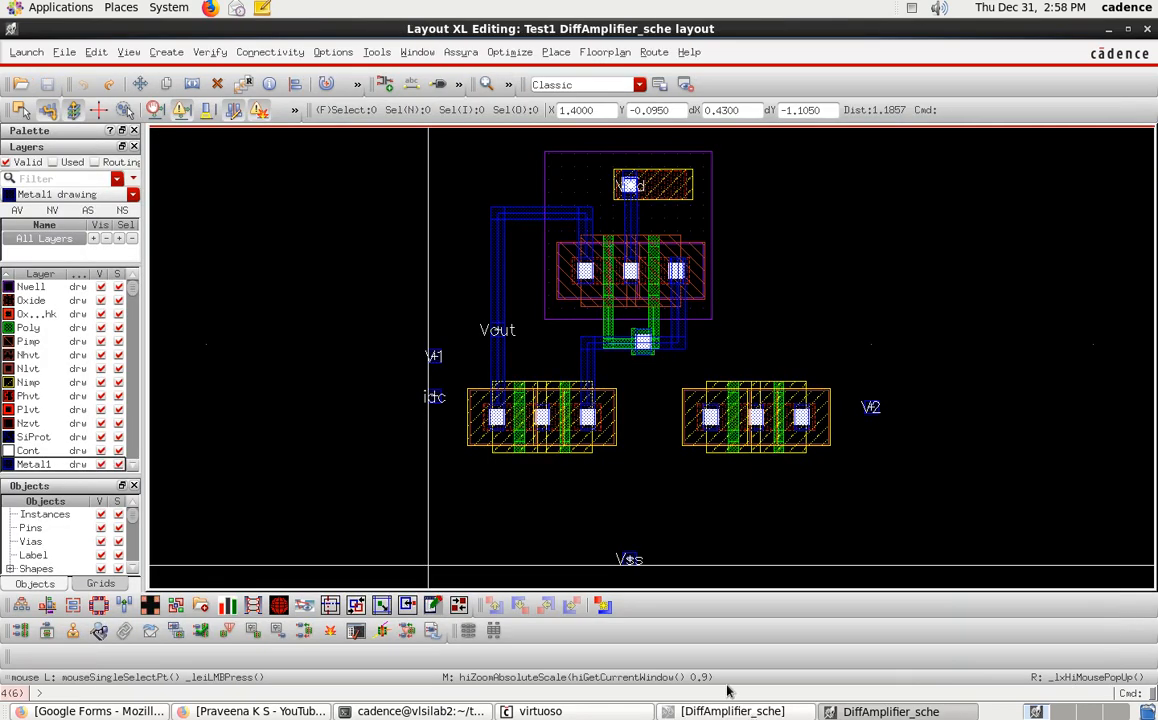
pyautogui.keyDown('ctrl'); pyautogui.scroll(2, 562, 481); pyautogui.keyUp('ctrl')
pyautogui.press('f')
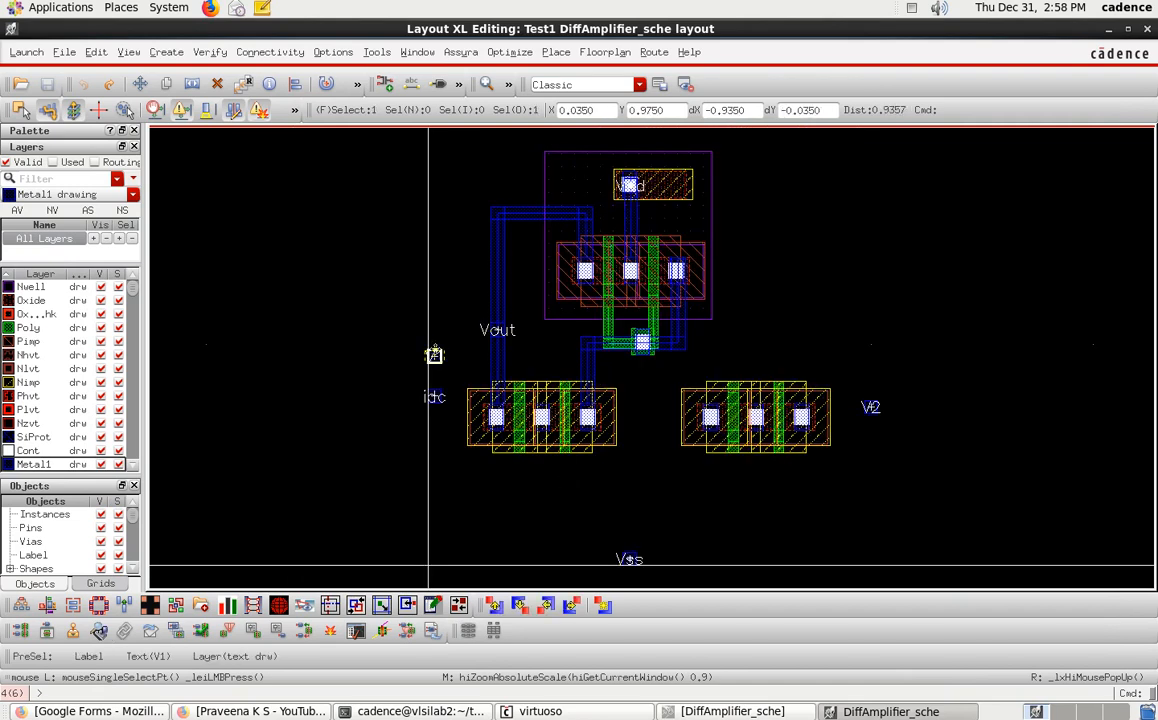
pyautogui.press('m')
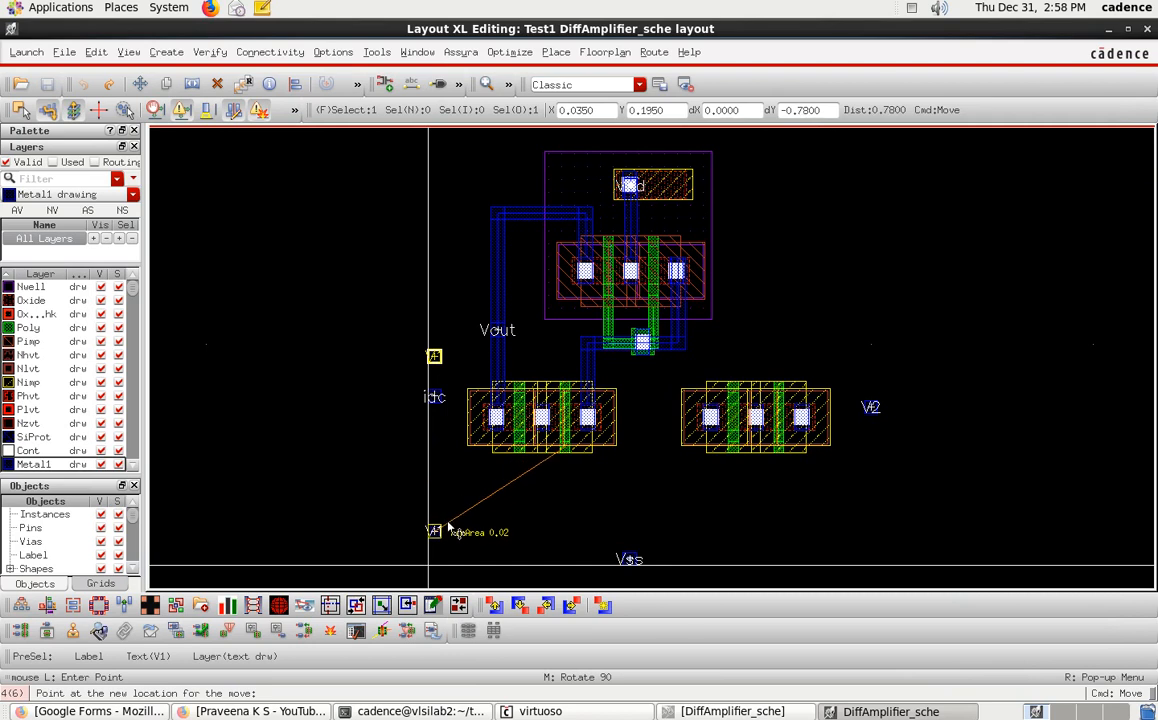
pyautogui.click(449, 540)
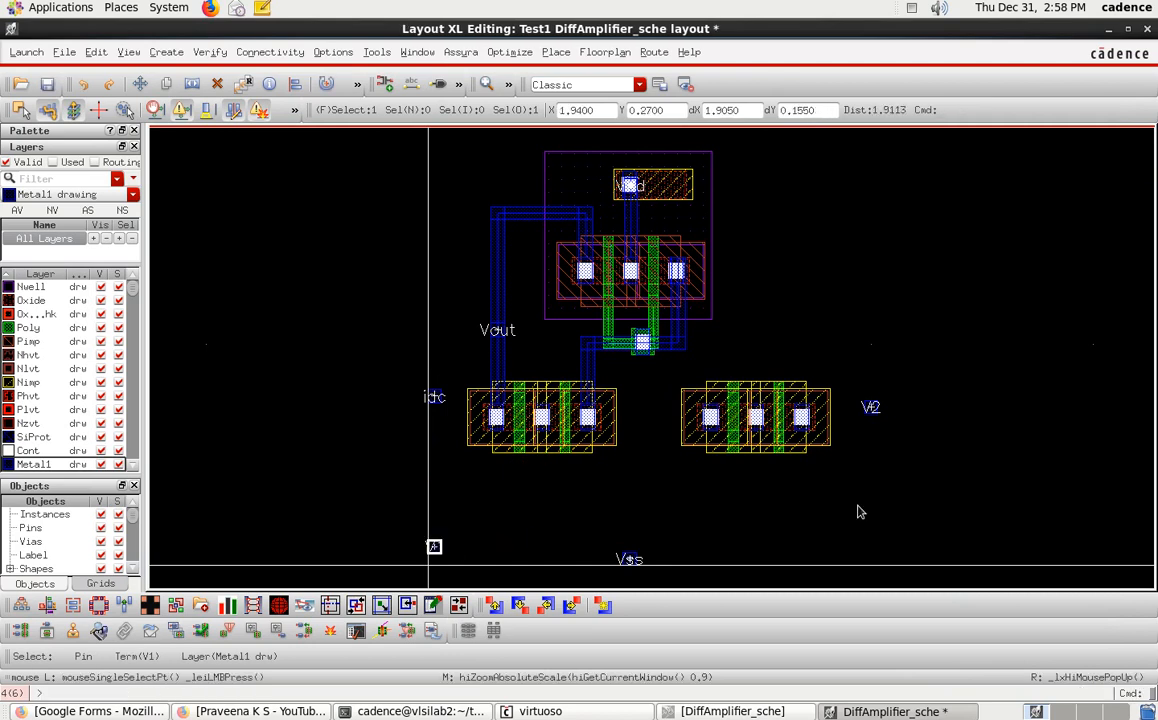
# Try moving the V2 label down on its own and undo the move
pyautogui.press('m')
pyautogui.click(871, 446)
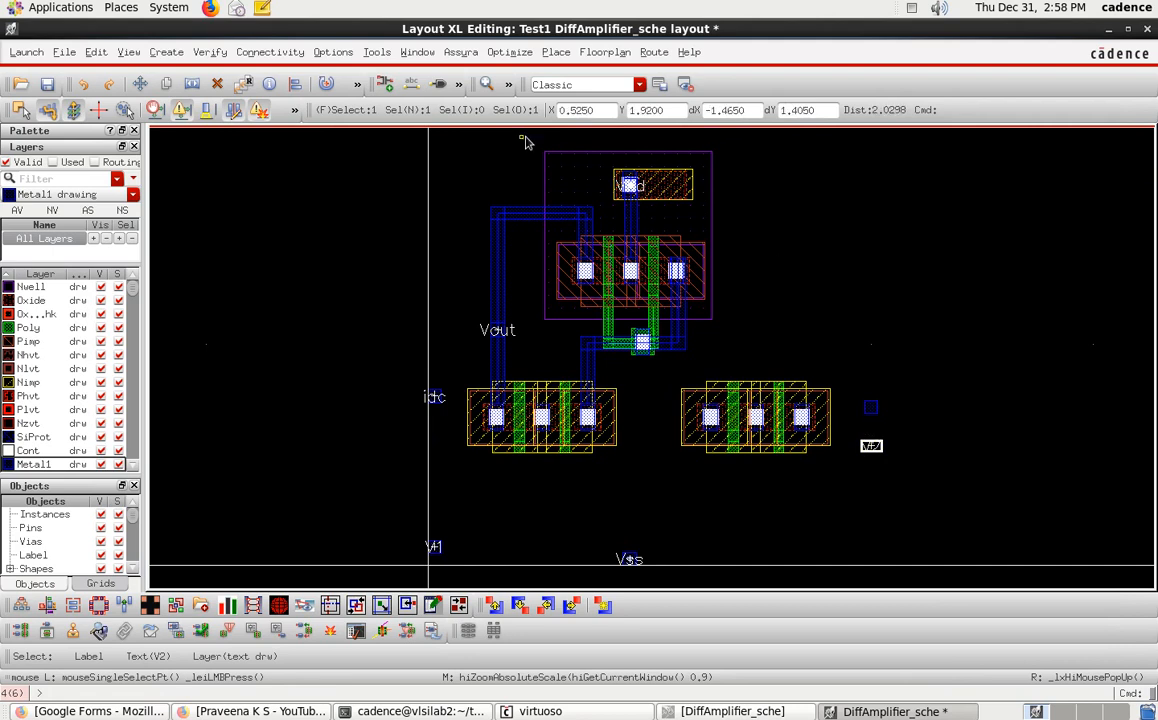
pyautogui.click(83, 84)
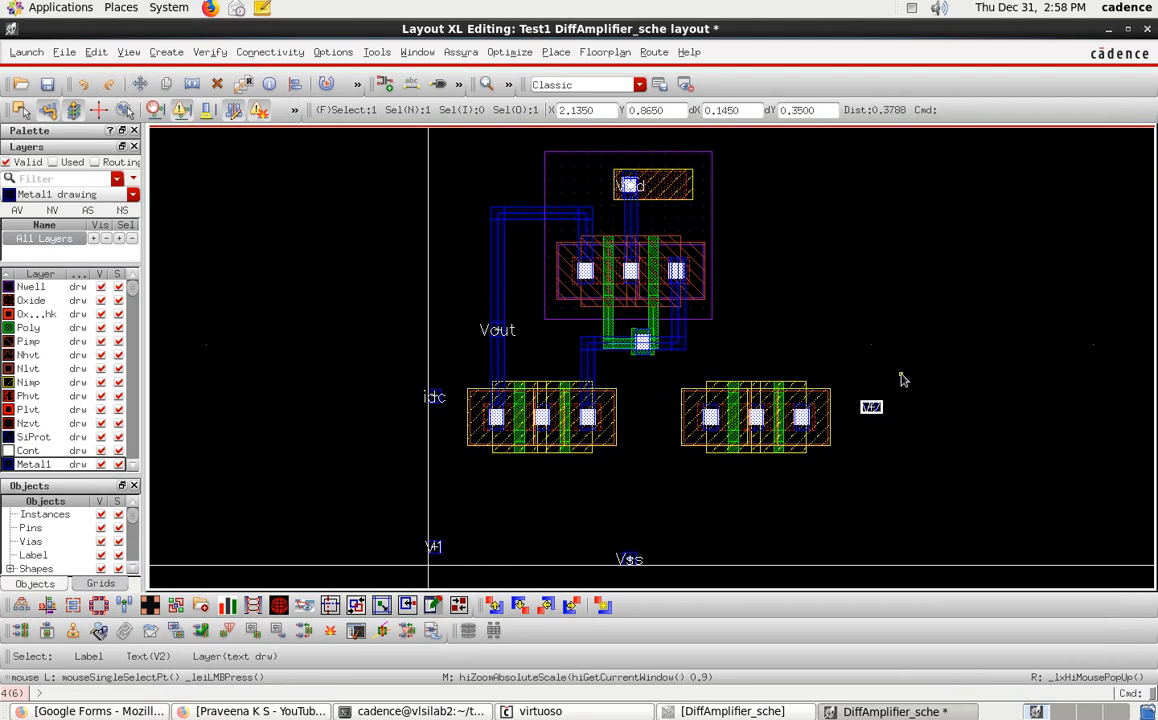
pyautogui.hotkey('ctrl', 'z')
# Move the V2 pin with its label to the layout's left side, between idc and V1
pyautogui.press('m')
pyautogui.click(857, 507)
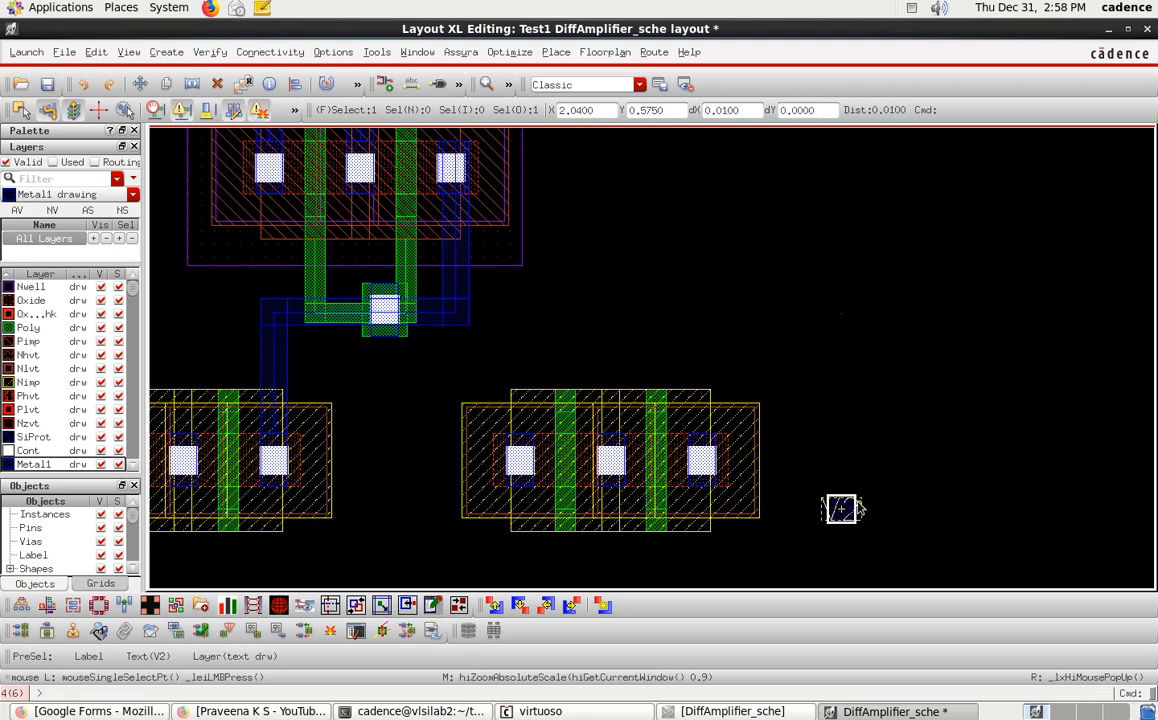
pyautogui.press('f')
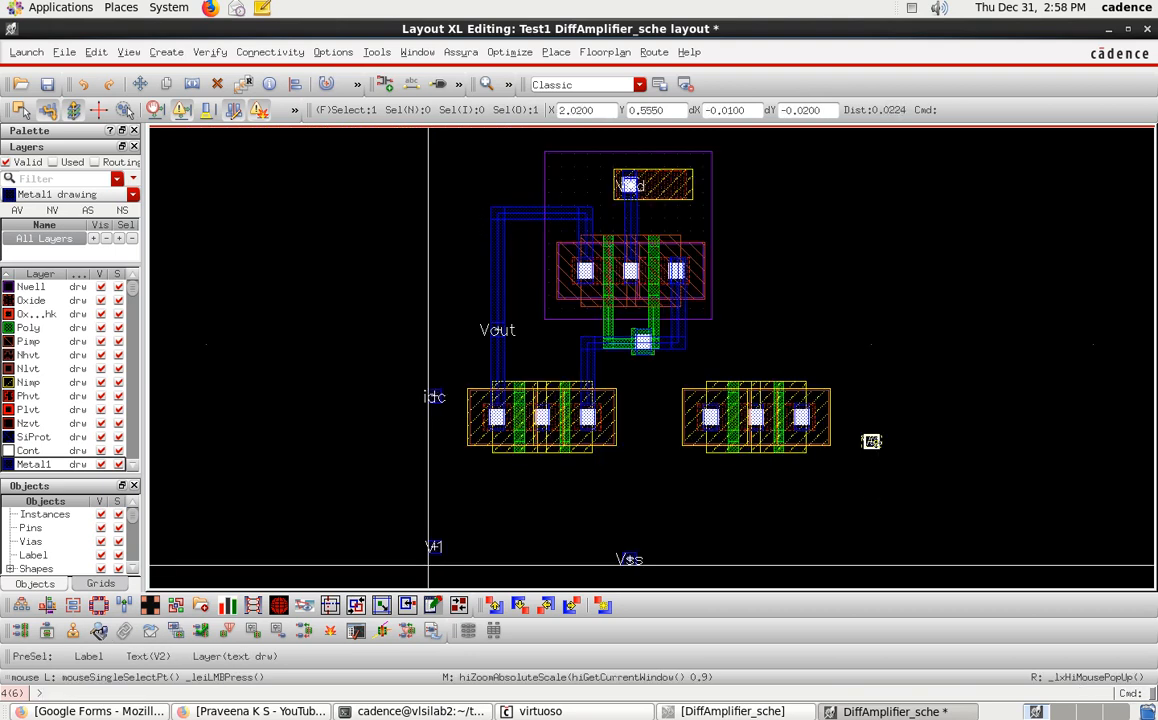
pyautogui.moveTo(865, 442); pyautogui.dragTo(434, 482)
pyautogui.scroll(7, 535, 433)
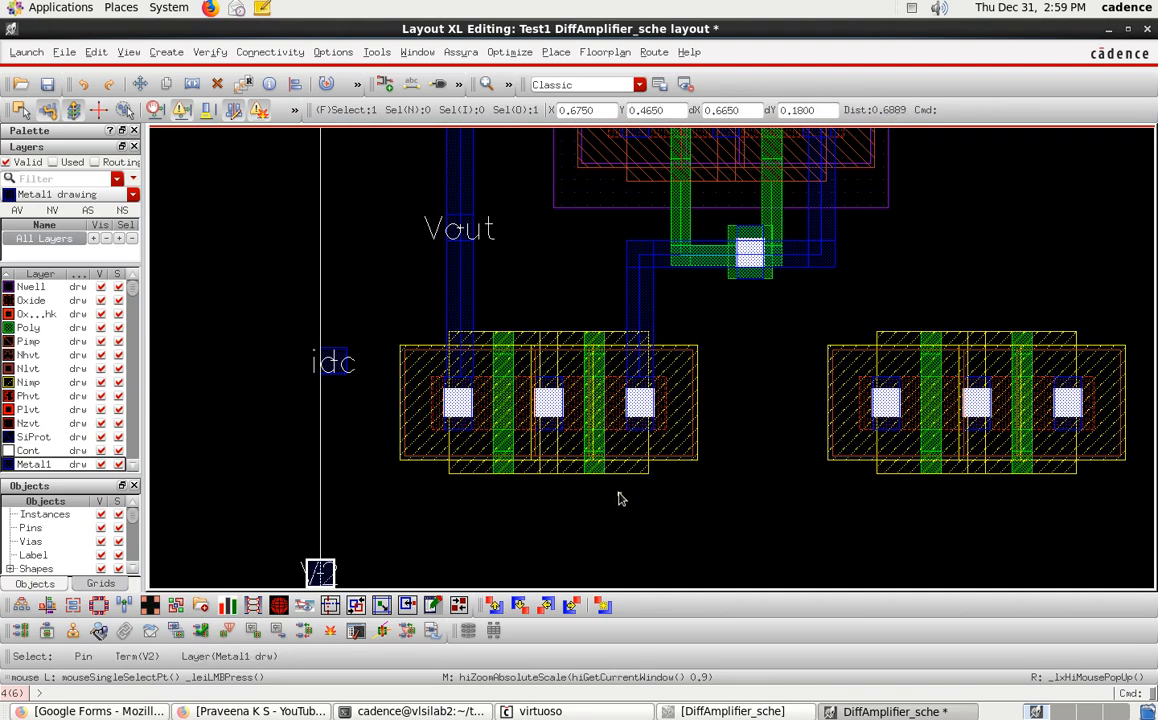
pyautogui.keyDown('ctrl'); pyautogui.scroll(-1, 619, 498); pyautogui.keyUp('ctrl')
pyautogui.keyDown('ctrl'); pyautogui.scroll(1, 545, 531); pyautogui.keyUp('ctrl')
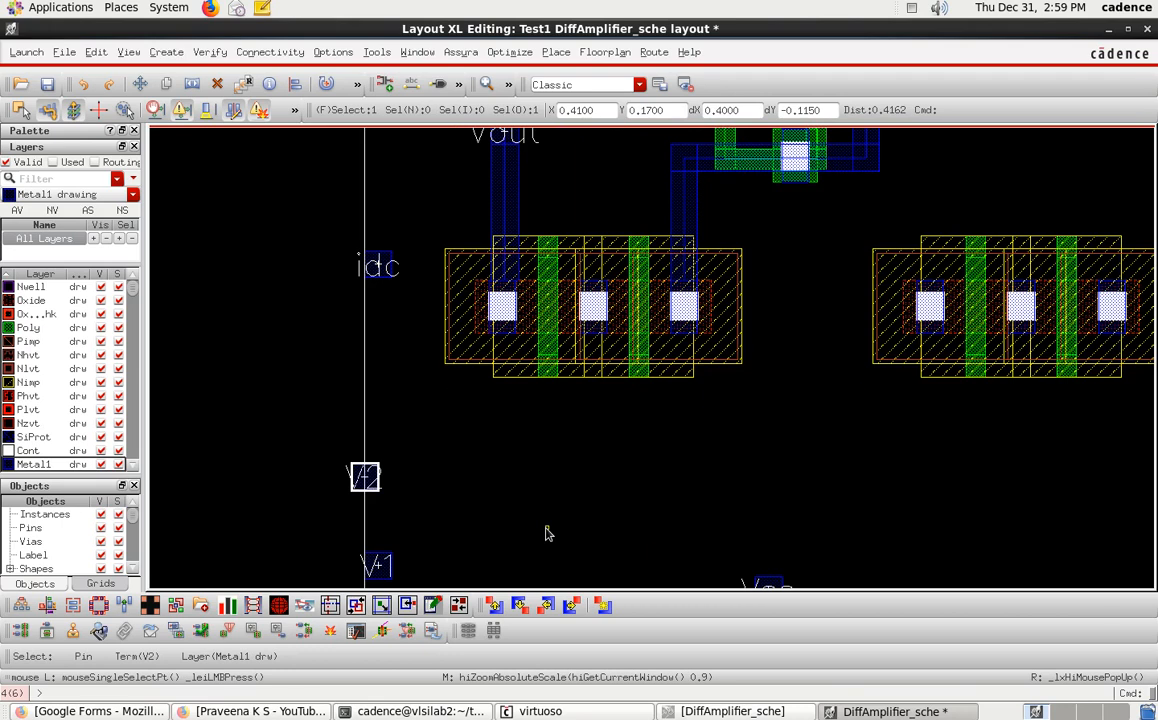
# Route a 0.045-wide Poly wire from the left NMOS pair's left gate down about 0.16 and left about 0.28 toward V2
pyautogui.click(513, 440)
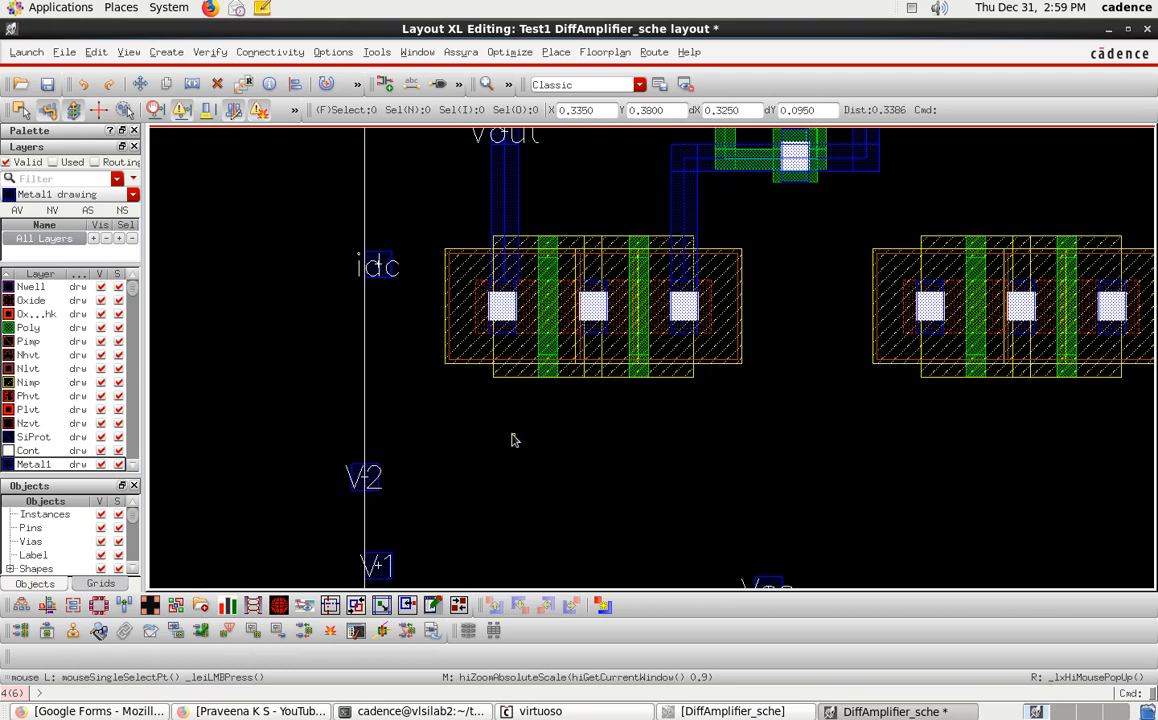
pyautogui.press('p')
pyautogui.click(550, 312)
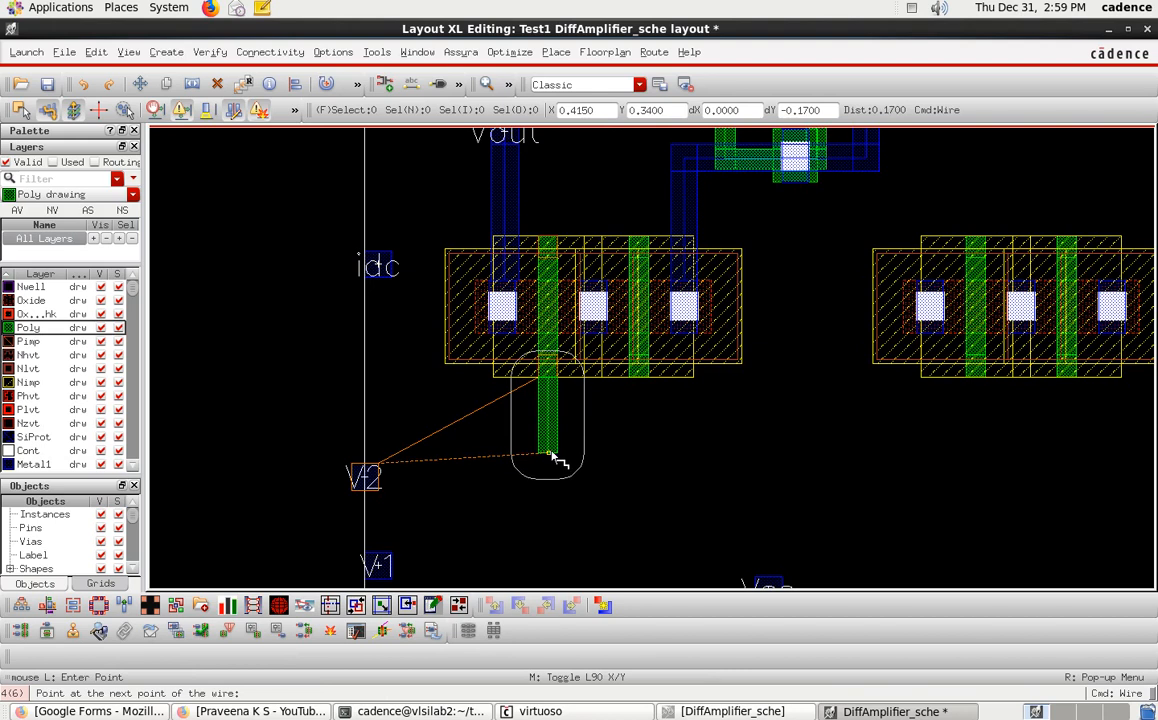
pyautogui.click(549, 451)
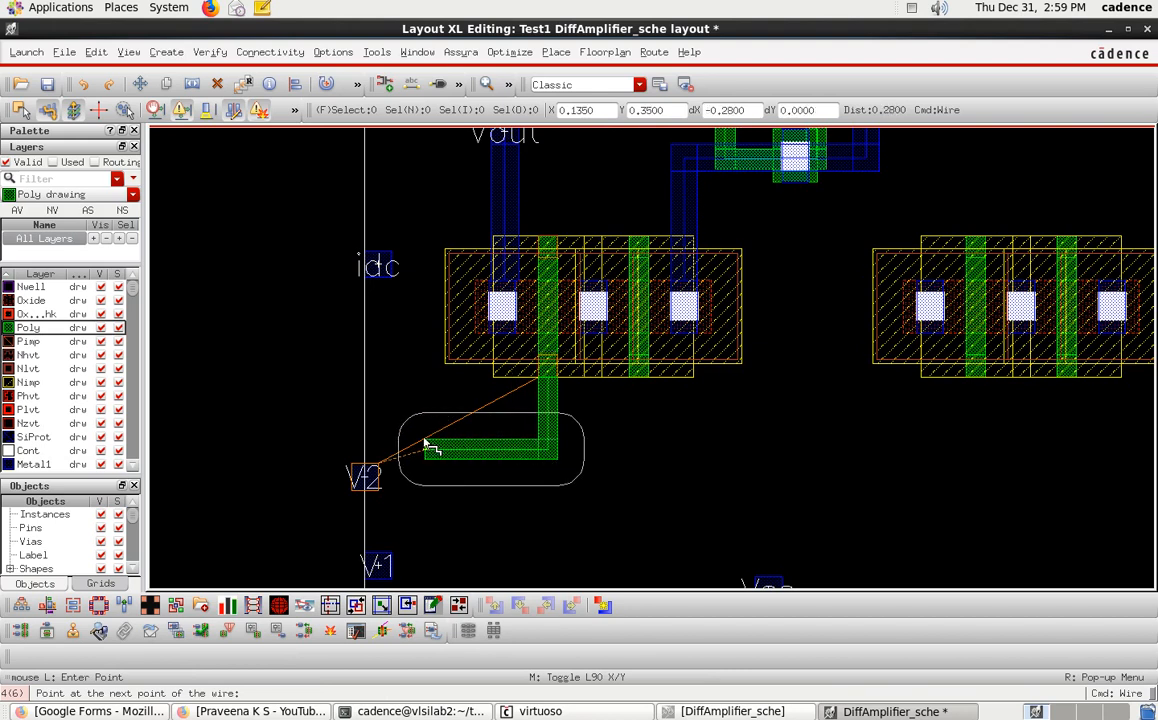
pyautogui.doubleClick(426, 447)
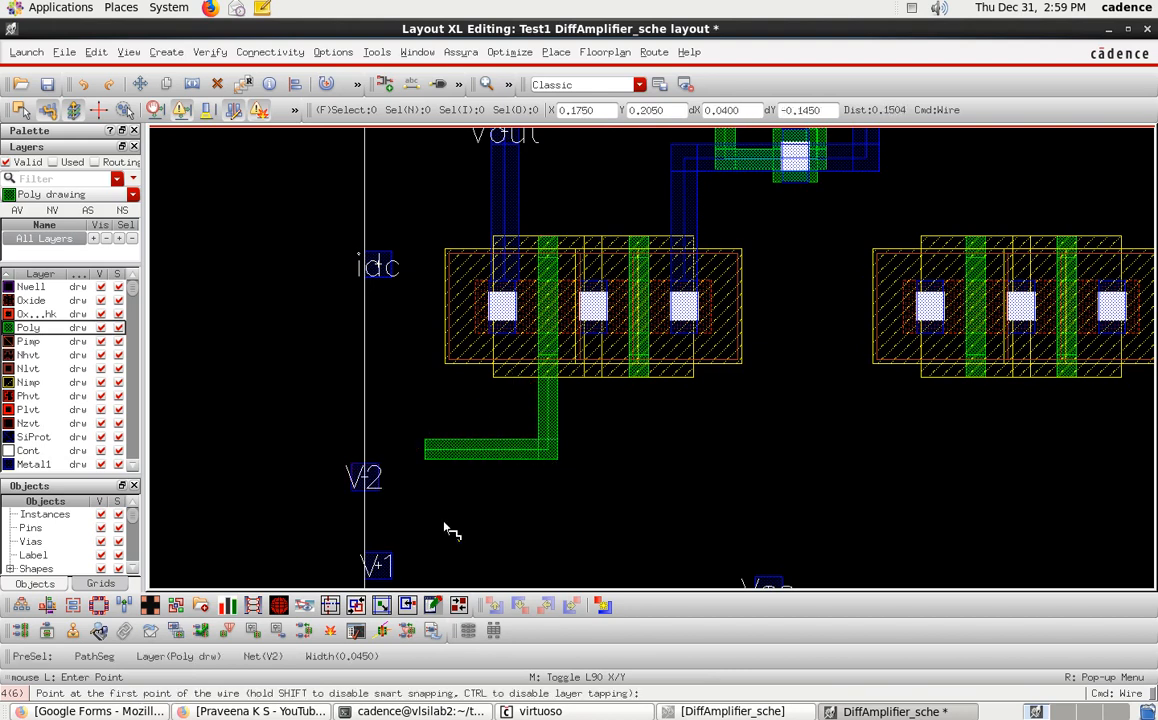
# Route a 0.045-wide Poly wire from the left NMOS pair's right gate down about 0.39 and left about 0.215 toward V1
pyautogui.click(640, 380)
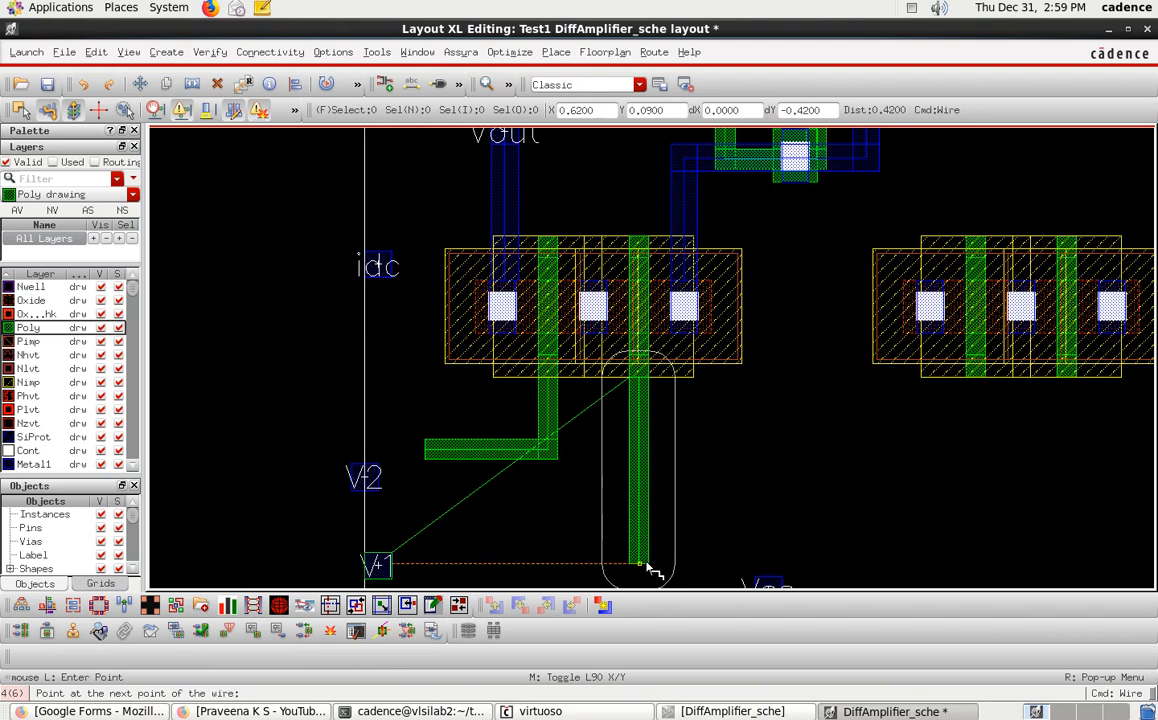
pyautogui.click(639, 550)
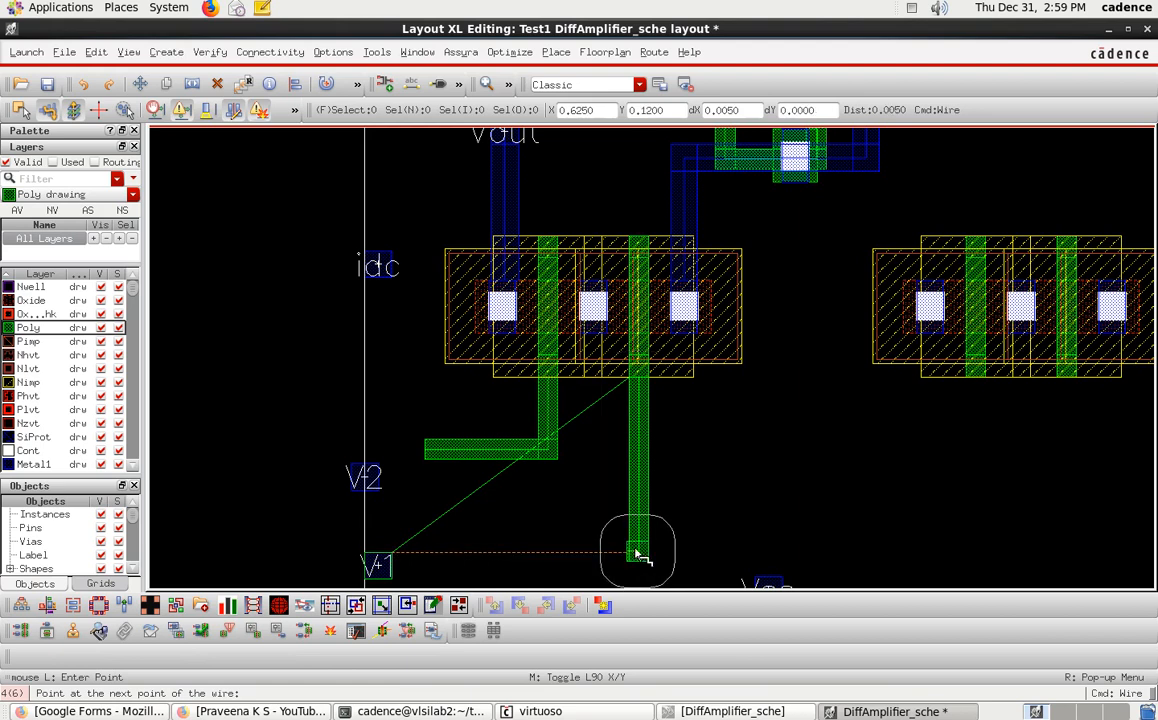
pyautogui.doubleClick(545, 548)
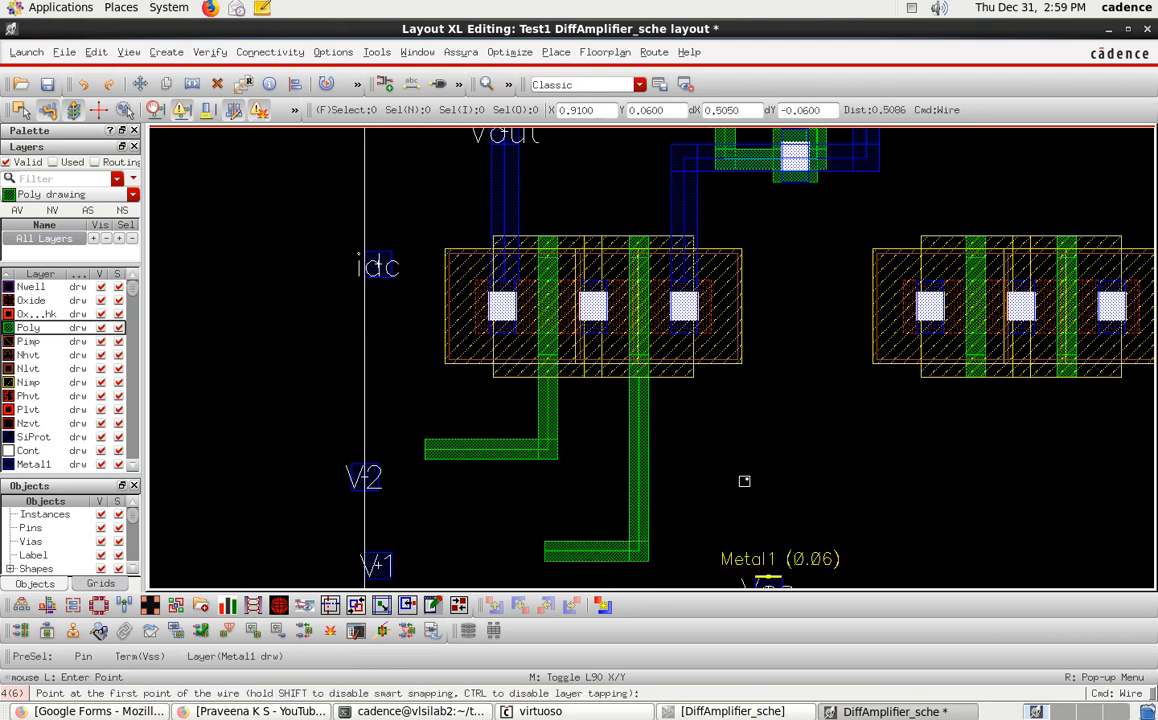
pyautogui.press('Escape')
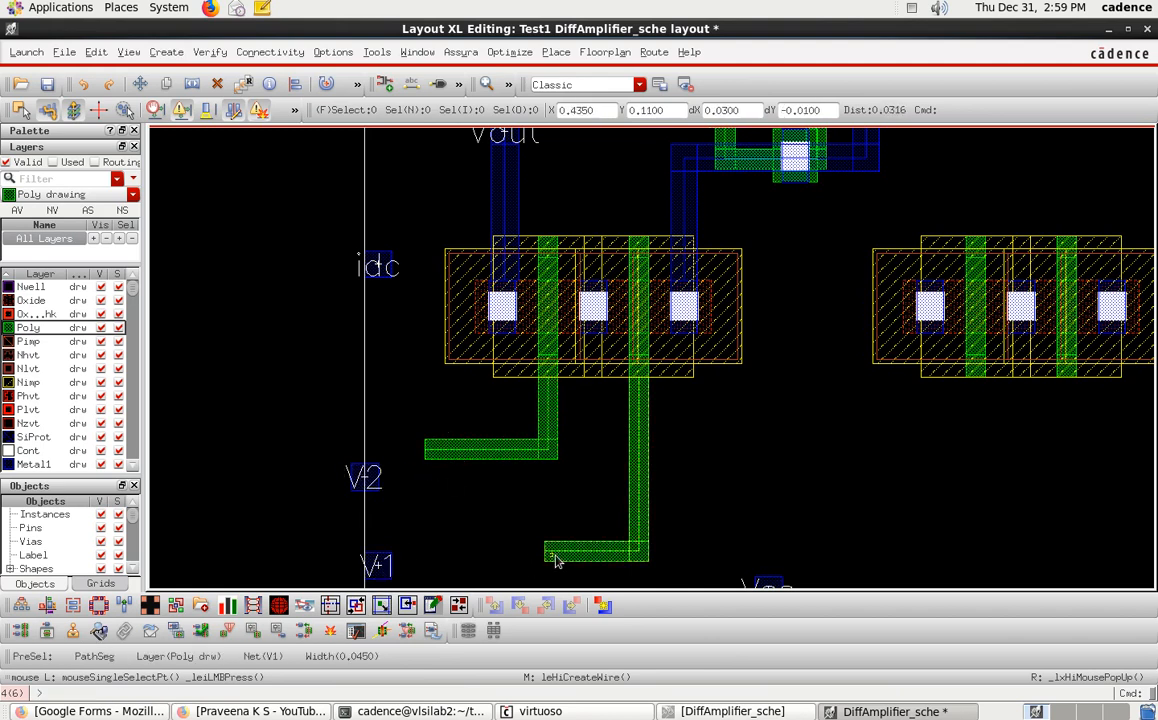
# Place single M1_PO vias at the free ends of the two Poly wires leading toward V2 and V1
pyautogui.press('o')
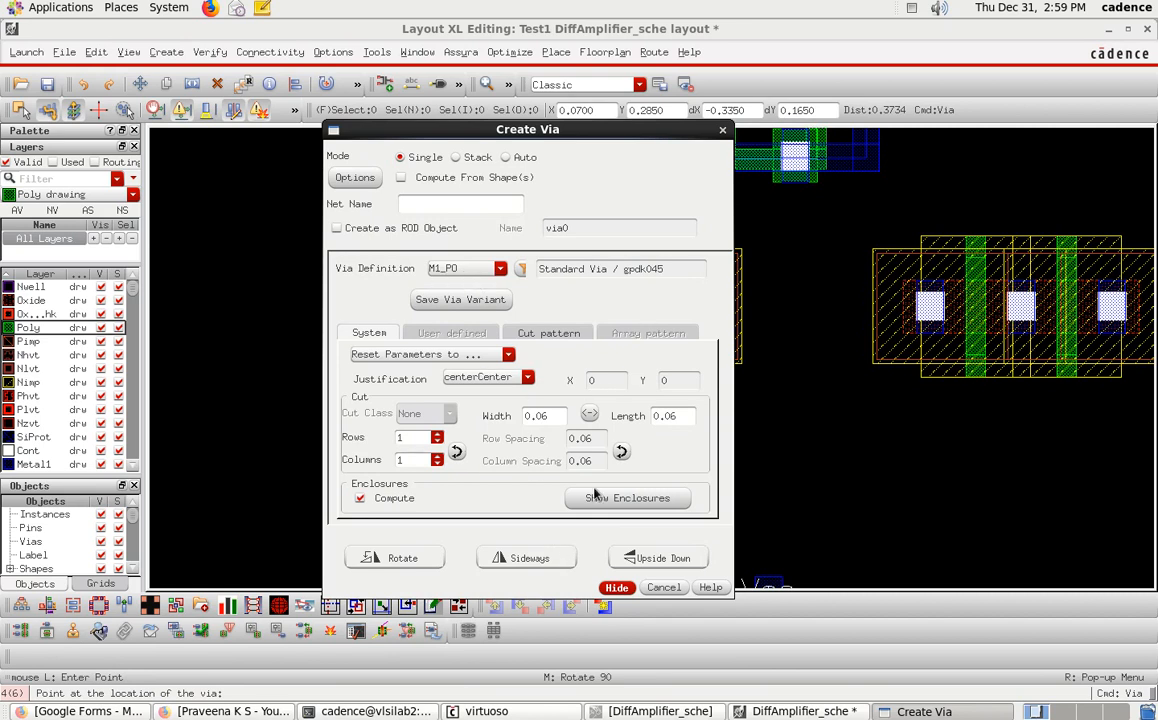
pyautogui.click(627, 590)
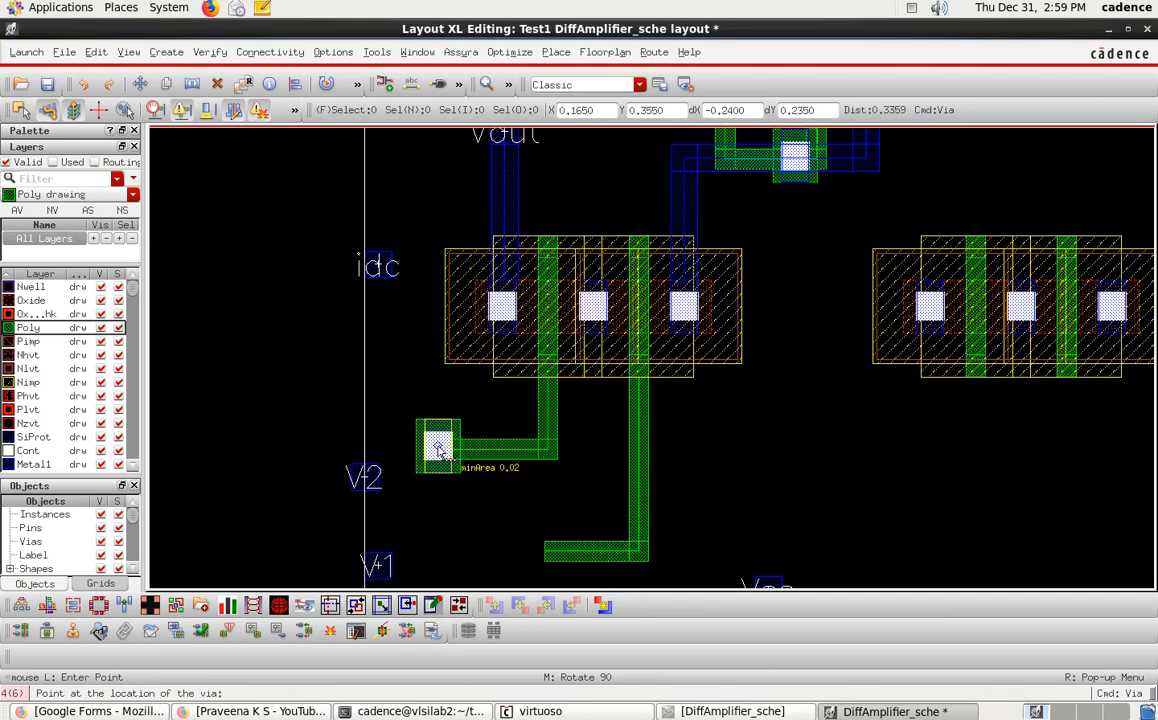
pyautogui.click(438, 452)
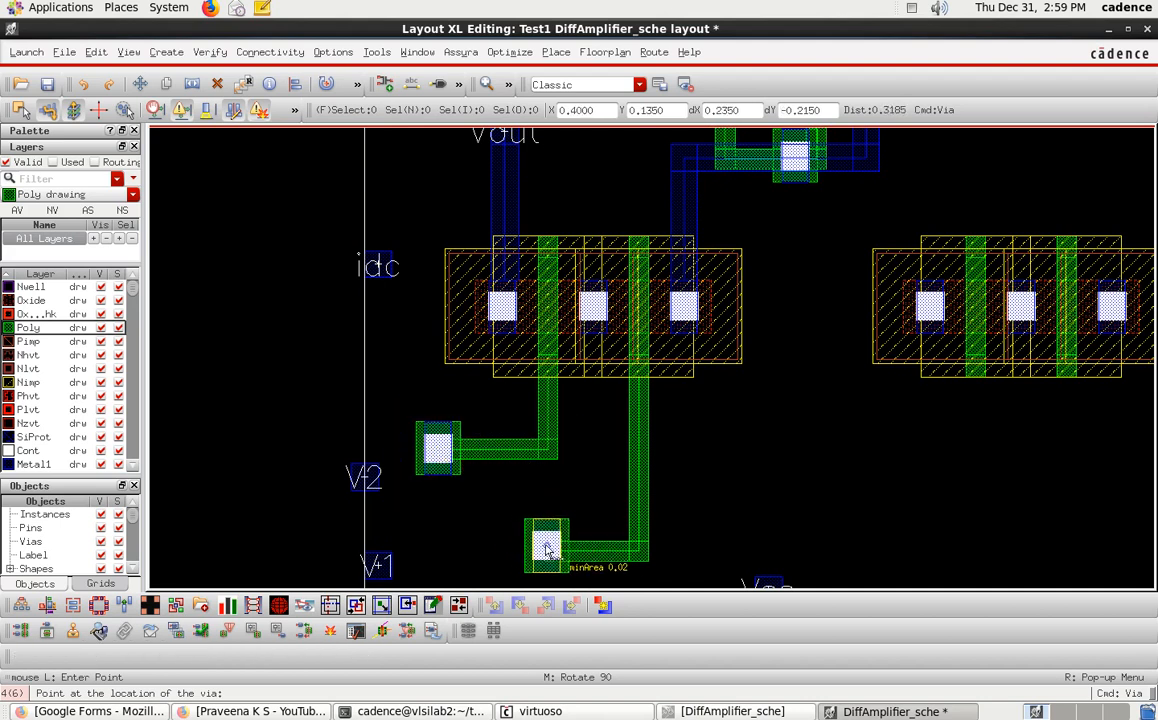
pyautogui.click(558, 550)
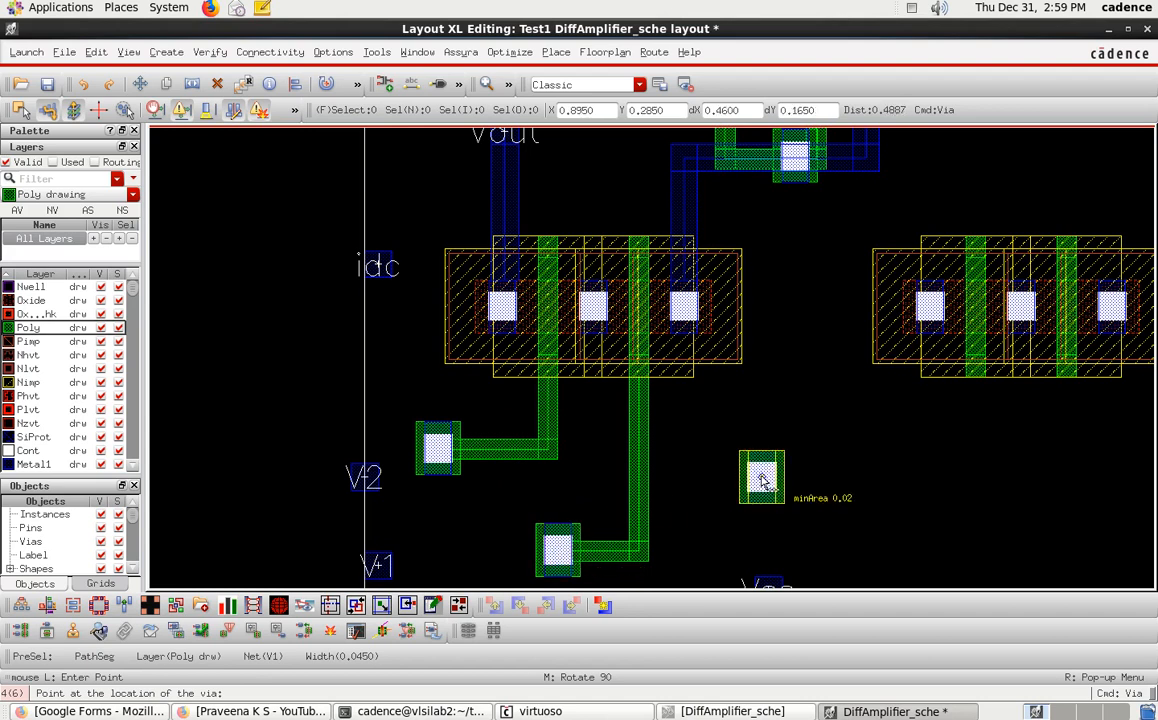
pyautogui.press('Escape')
# Flatten the M1_PO via at the end of the V2 Poly wire
pyautogui.click(428, 462)
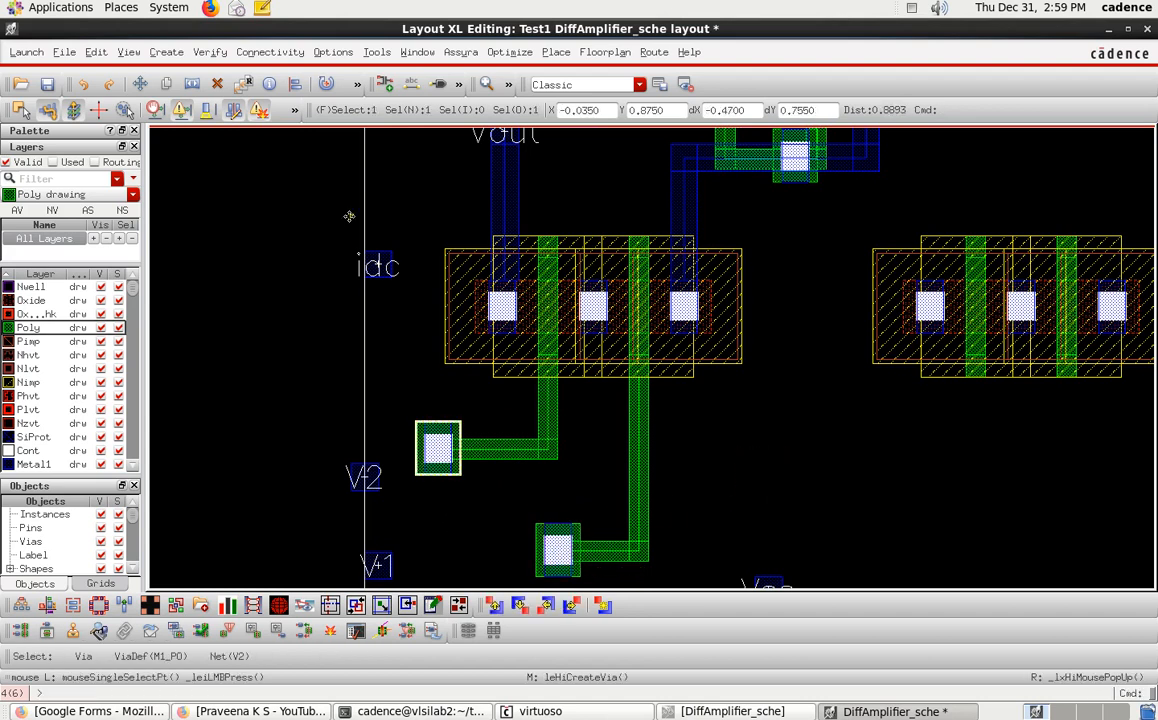
pyautogui.click(96, 52)
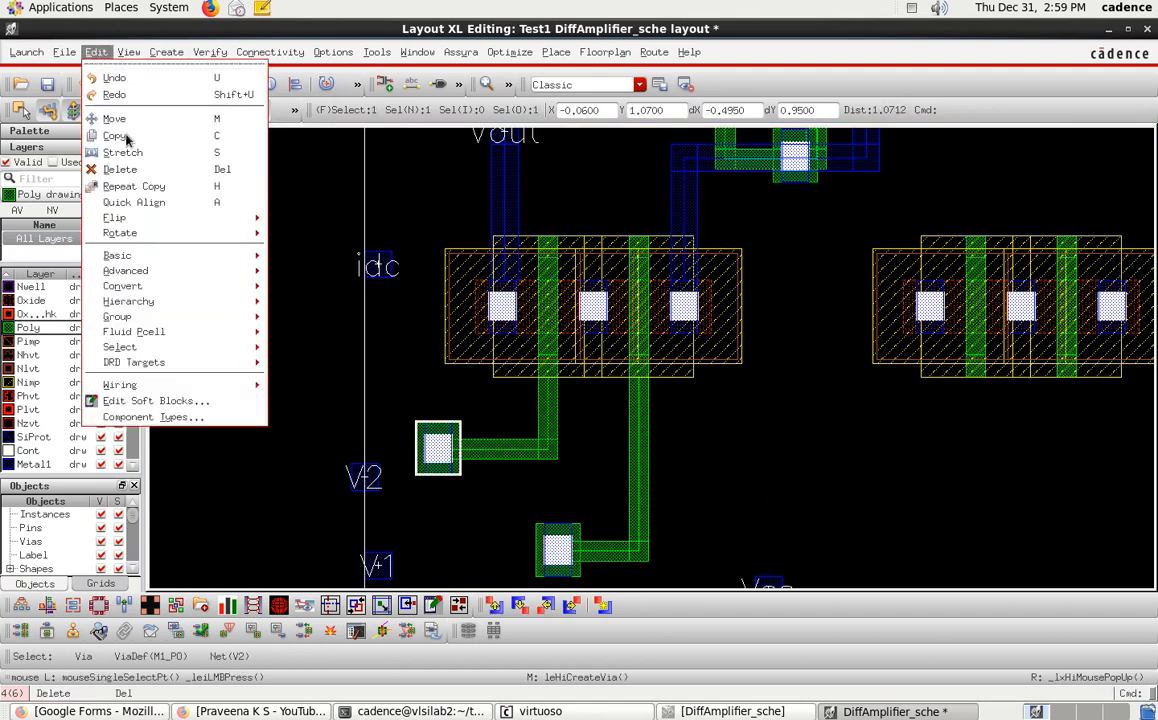
pyautogui.moveTo(197, 305)
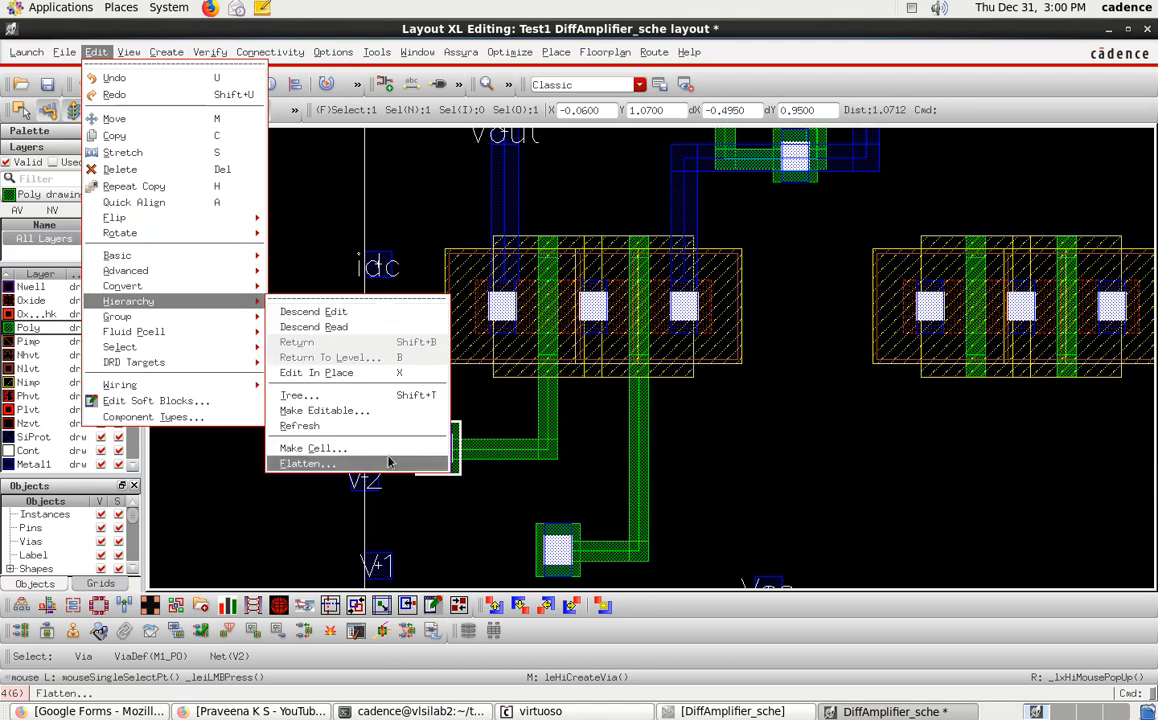
pyautogui.click(308, 463)
pyautogui.click(438, 318)
# Flatten the M1_PO via at the end of the V1 Poly wire
pyautogui.click(556, 550)
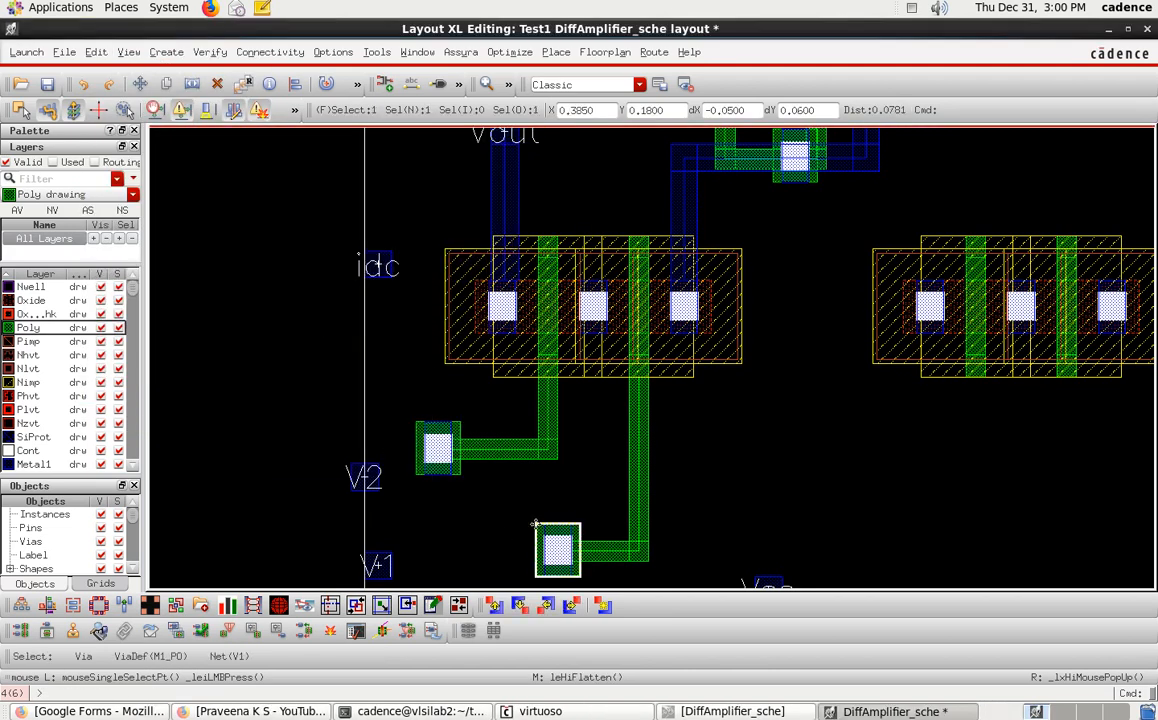
pyautogui.click(90, 53)
pyautogui.moveTo(150, 301)
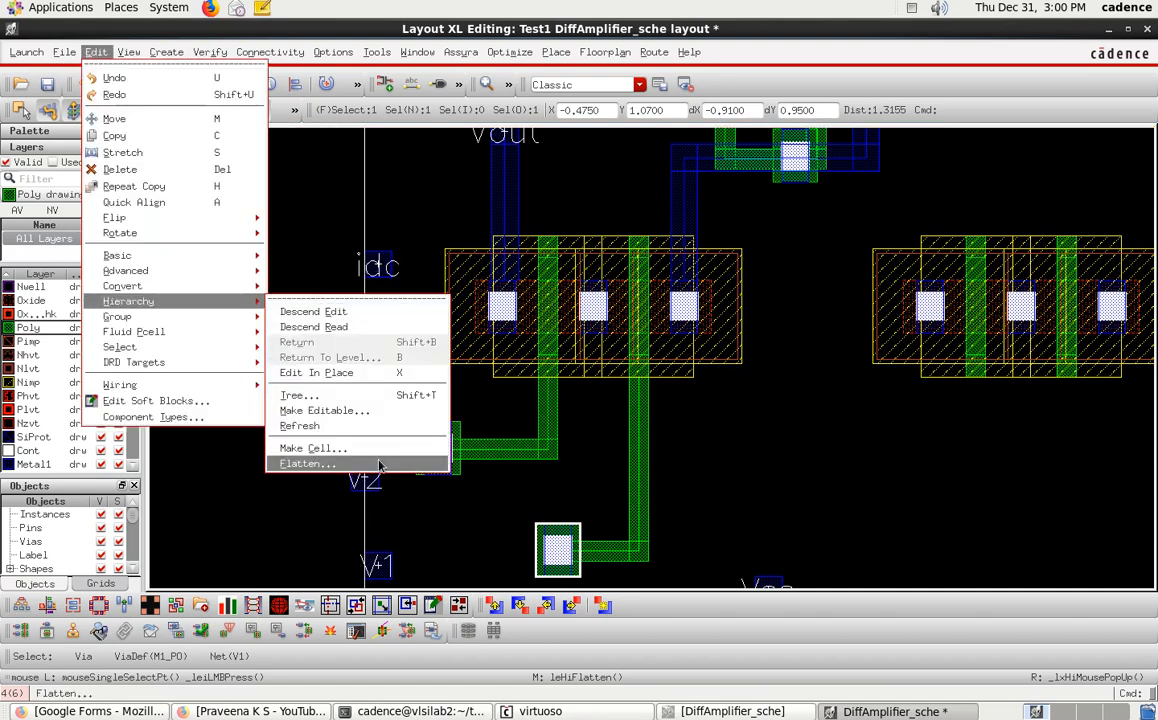
pyautogui.click(330, 463)
pyautogui.click(426, 318)
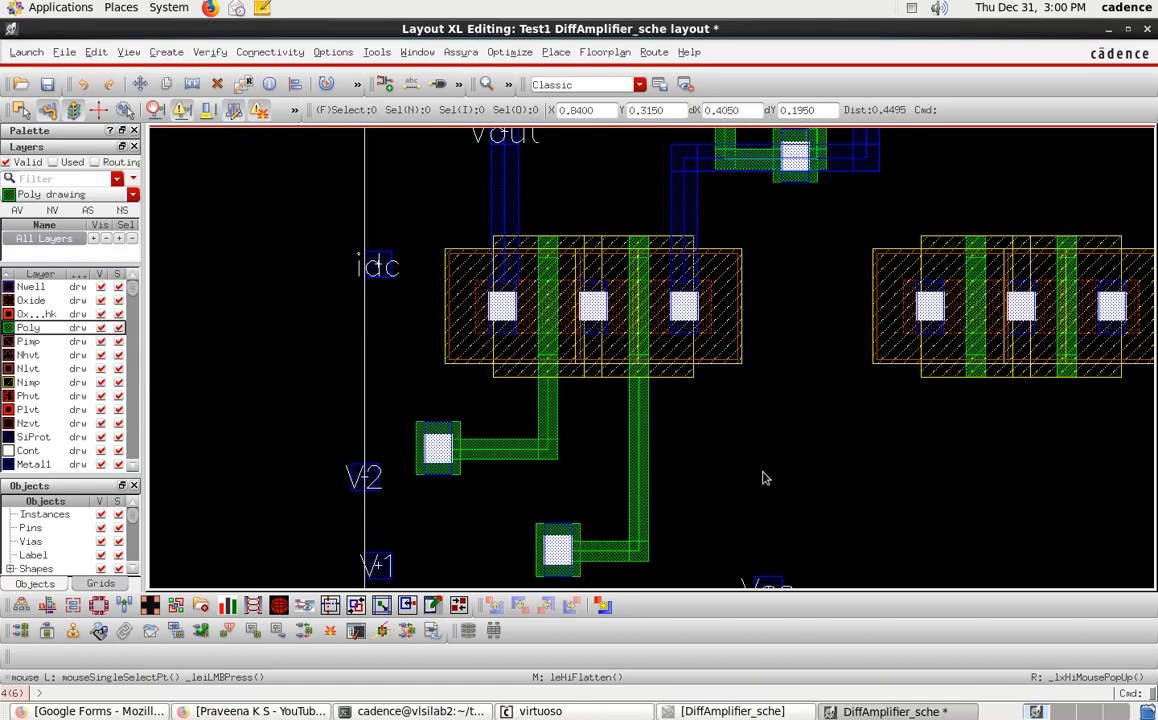
pyautogui.click(455, 497)
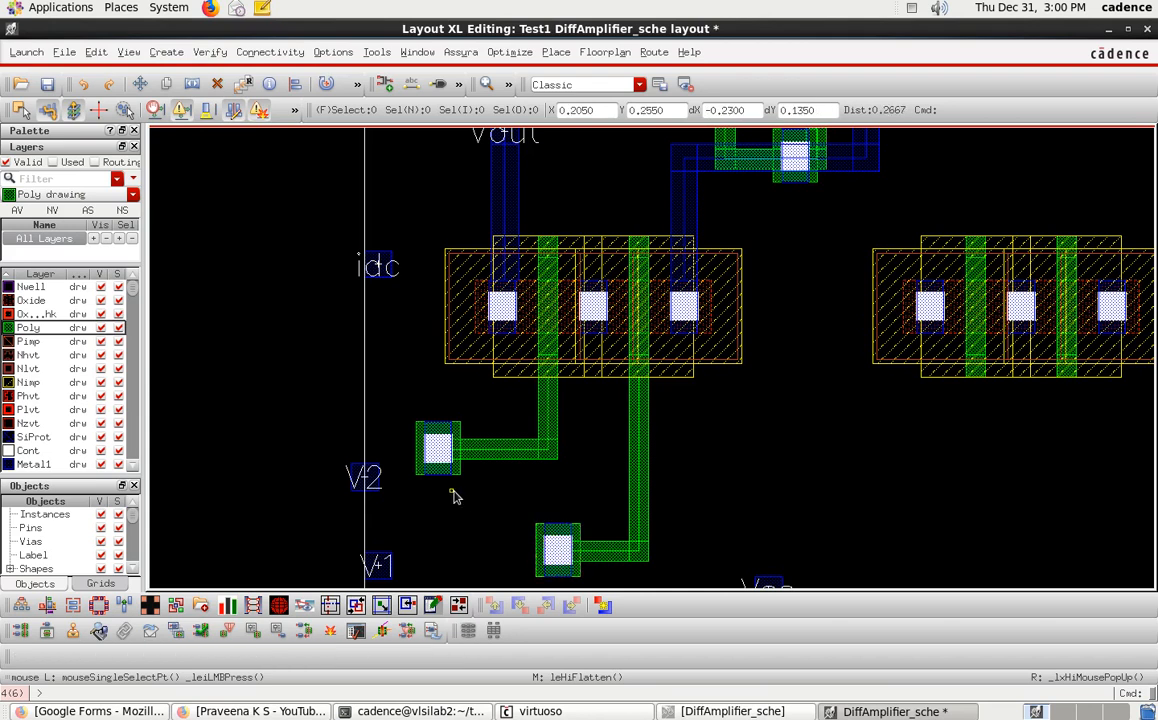
# Move the V2 pin down clear of its via, and stretch the via's Poly left to the vertical axis and its Metal1 to about 0.185 wide
pyautogui.click(364, 474)
pyautogui.moveTo(364, 476); pyautogui.dragTo(362, 522)
pyautogui.click(383, 435)
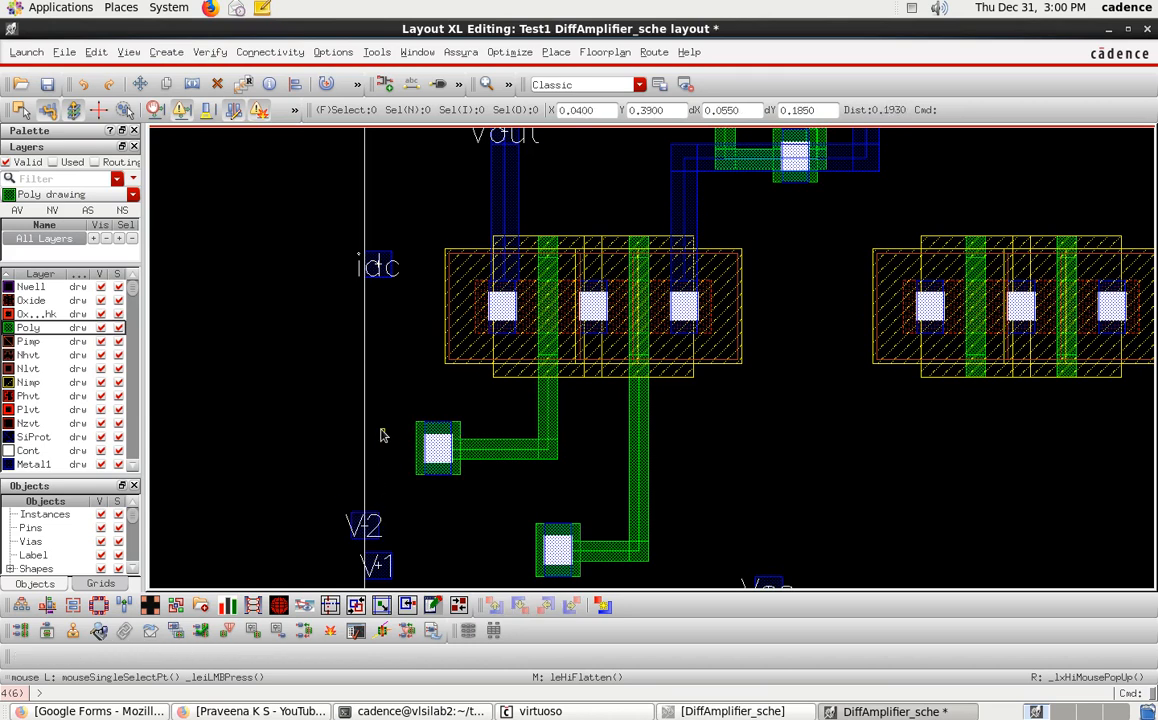
pyautogui.keyDown('ctrl'); pyautogui.scroll(1, 383, 435); pyautogui.keyUp('ctrl')
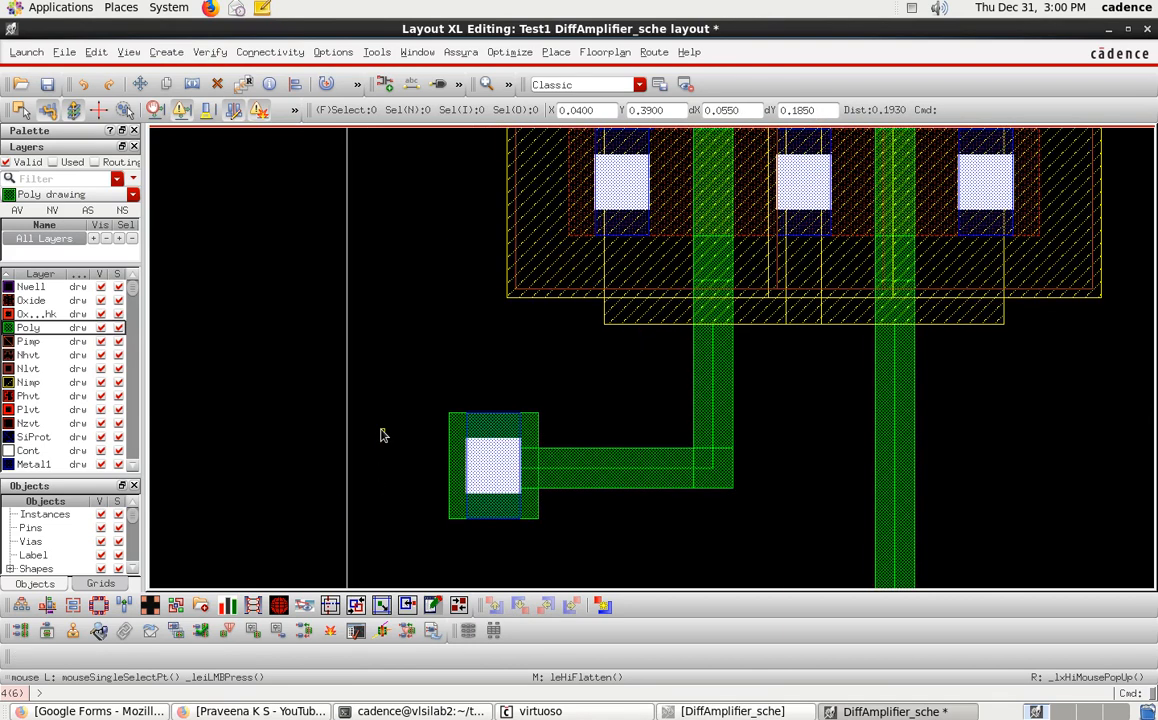
pyautogui.click(192, 84)
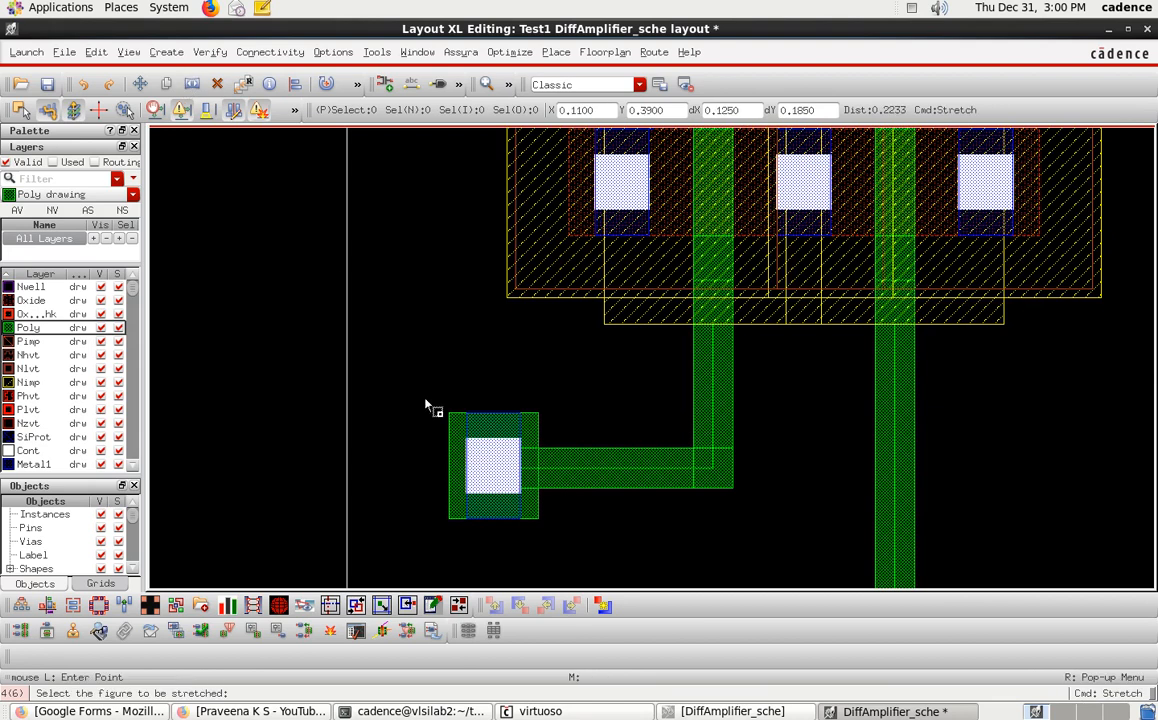
pyautogui.click(451, 459)
pyautogui.click(320, 460)
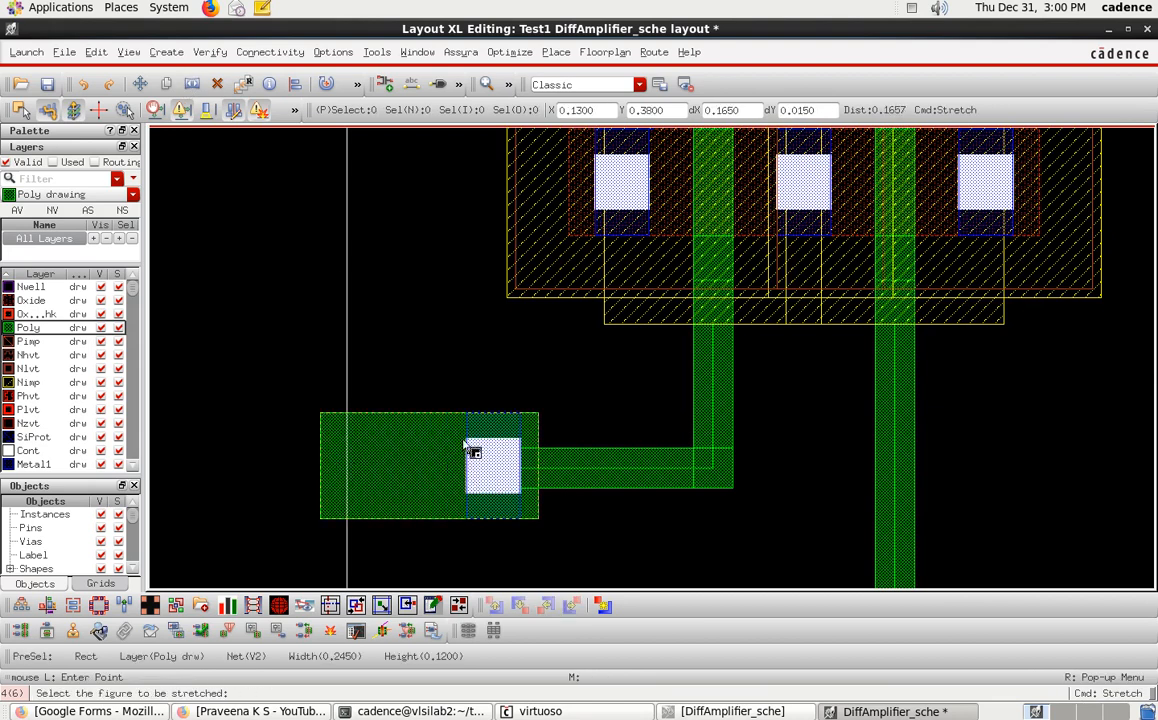
pyautogui.click(468, 432)
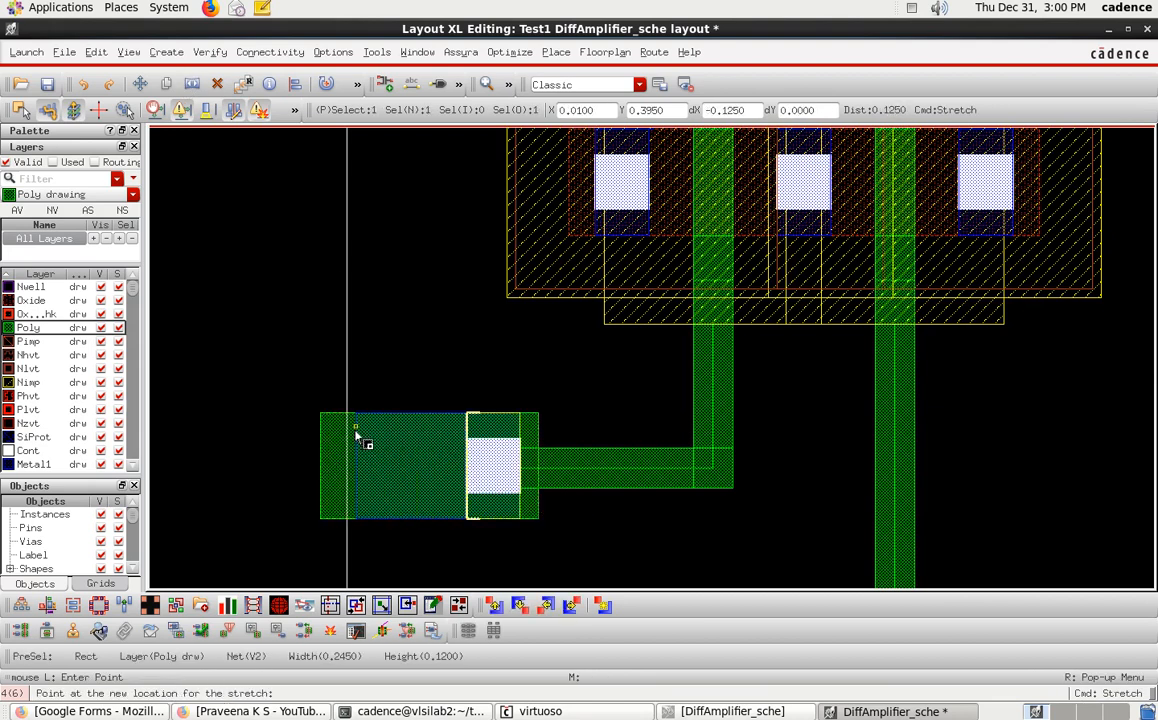
pyautogui.click(356, 442)
pyautogui.click(322, 486)
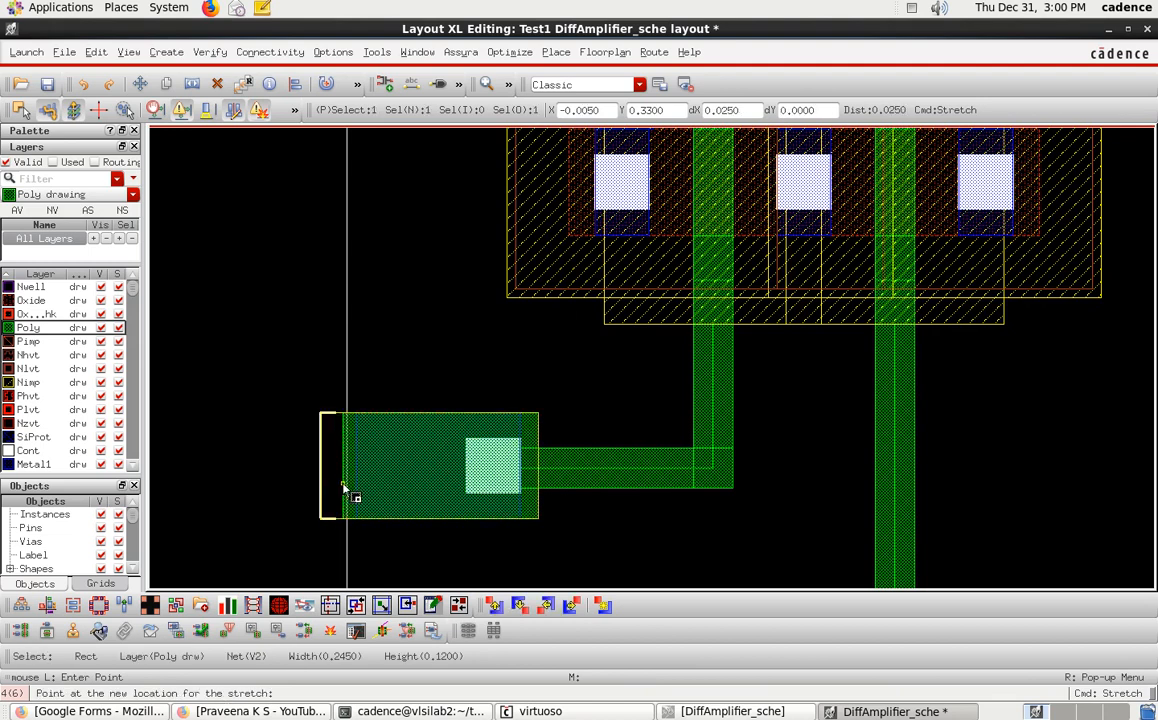
pyautogui.click(347, 490)
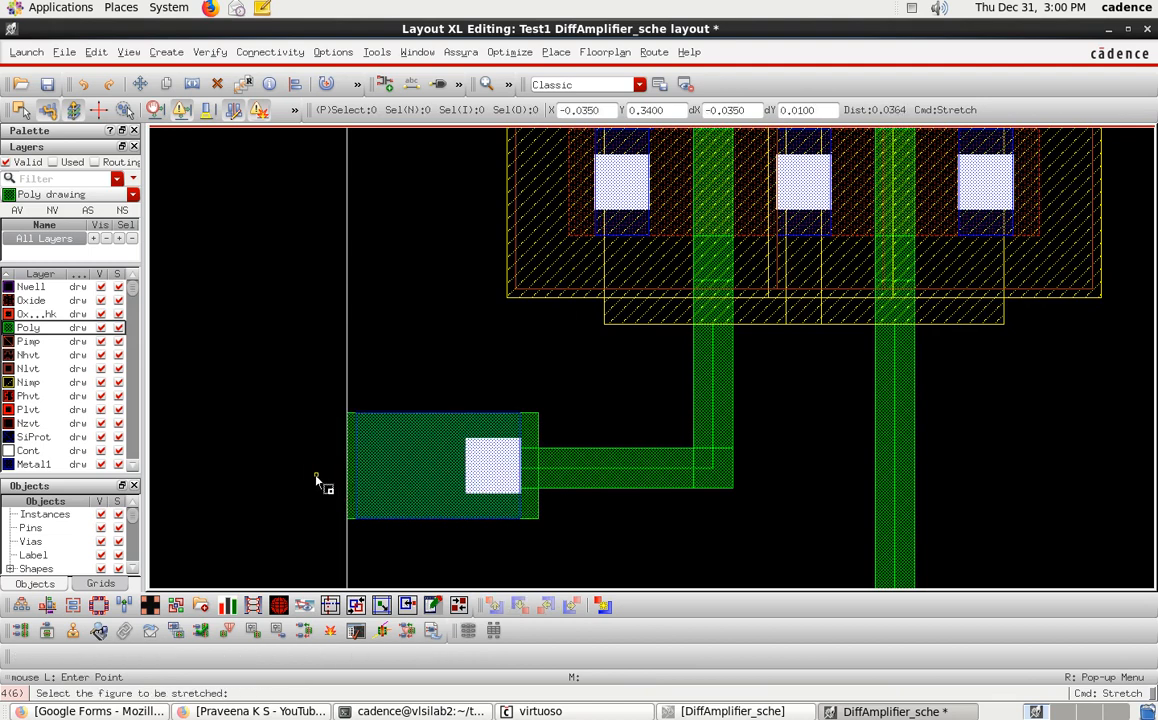
# Stretch the V1 via's Poly rectangle left to about 0.22 wide and its Metal1 rectangle to about 0.185 wide
pyautogui.scroll(-2, 553, 573)
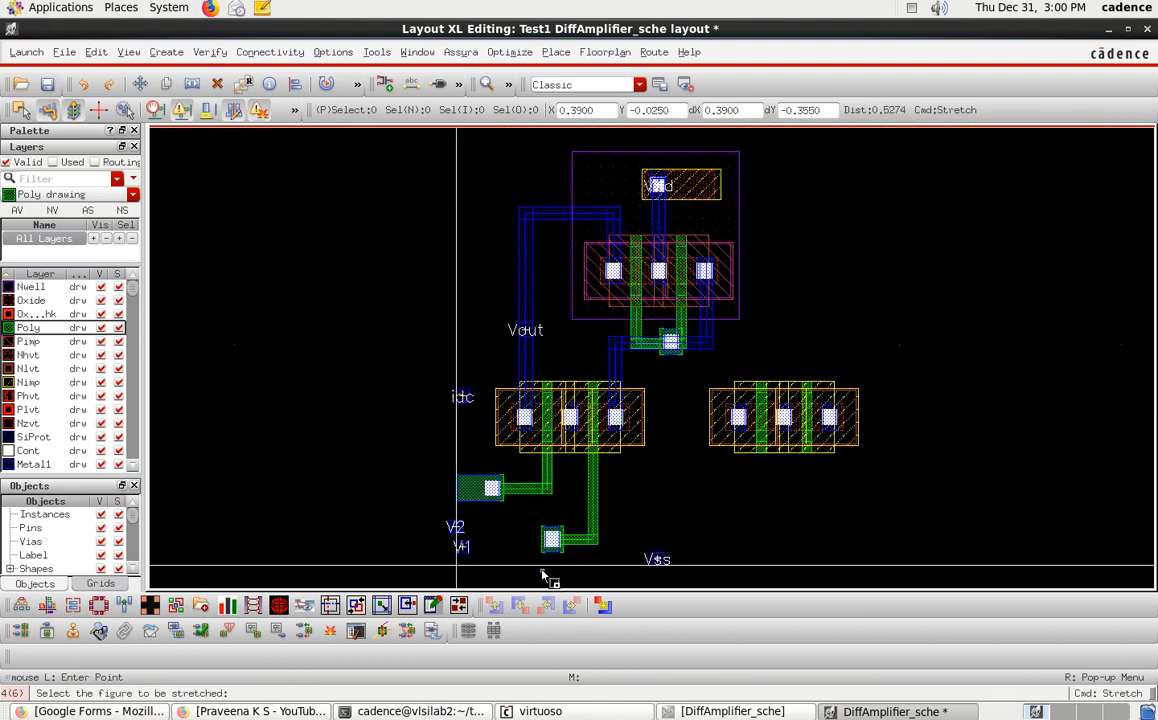
pyautogui.scroll(2, 542, 571)
pyautogui.click(541, 414)
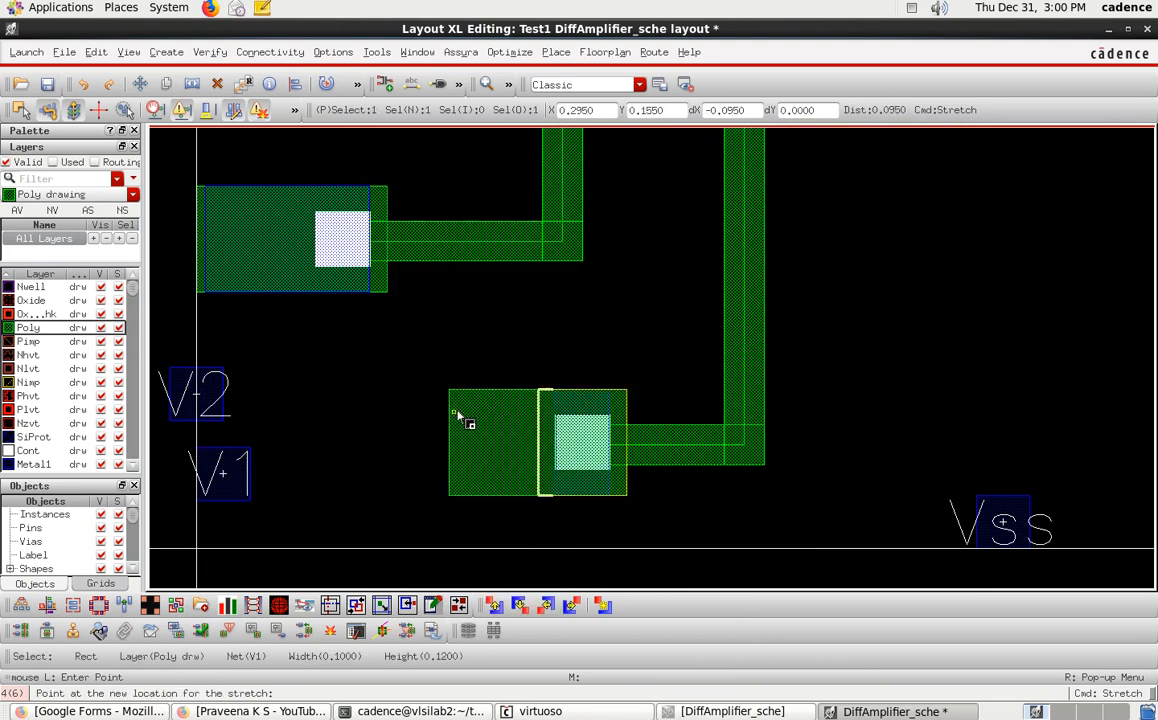
pyautogui.click(434, 414)
pyautogui.click(553, 410)
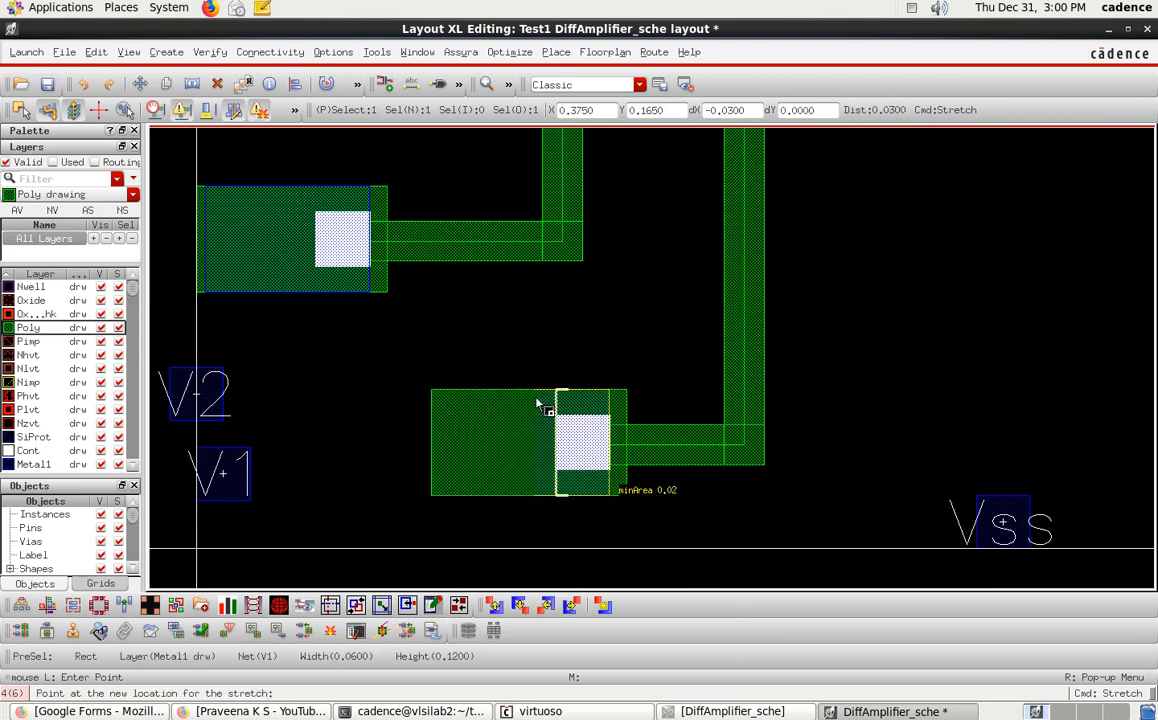
pyautogui.click(452, 417)
pyautogui.press('Escape')
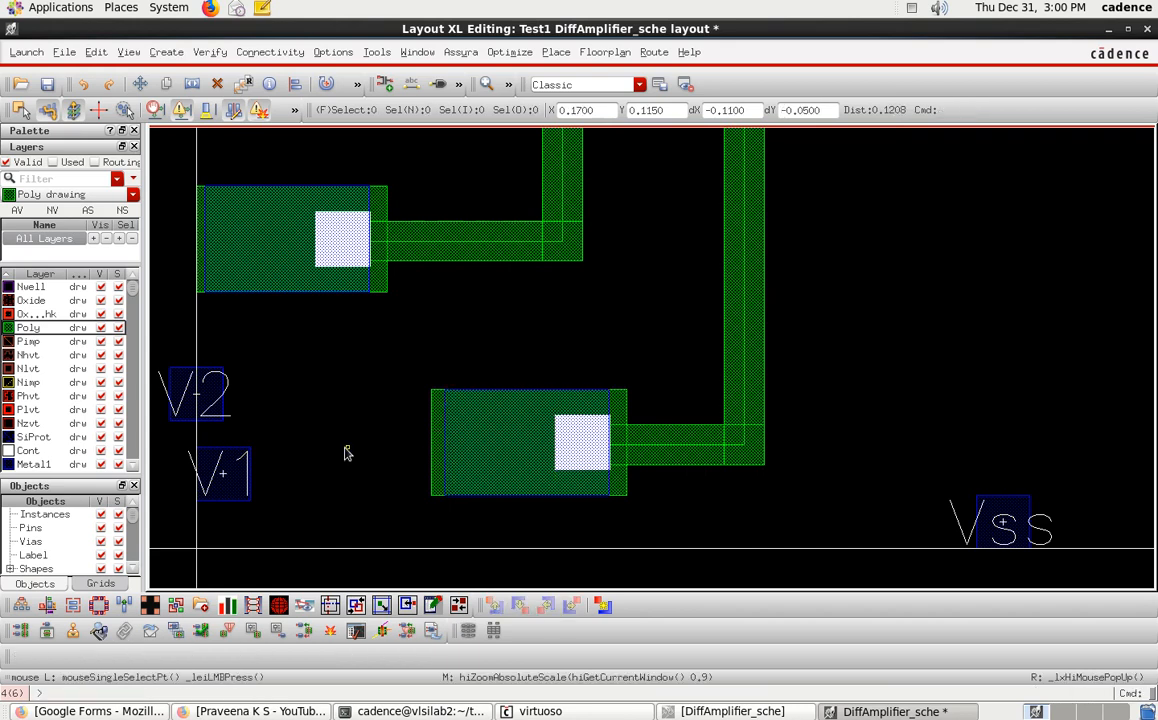
# Move the V2 pin with its label onto the stretched Metal1 of the V2 contact, beside the cut
pyautogui.click(205, 380)
pyautogui.press('m')
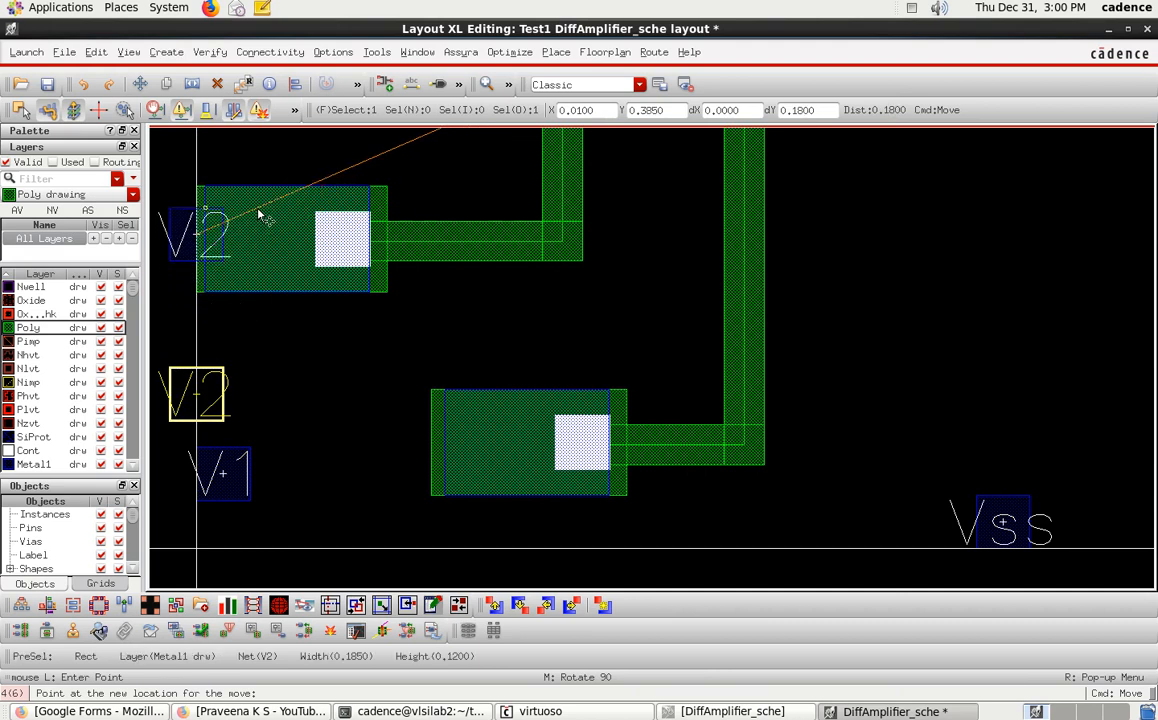
pyautogui.click(245, 216)
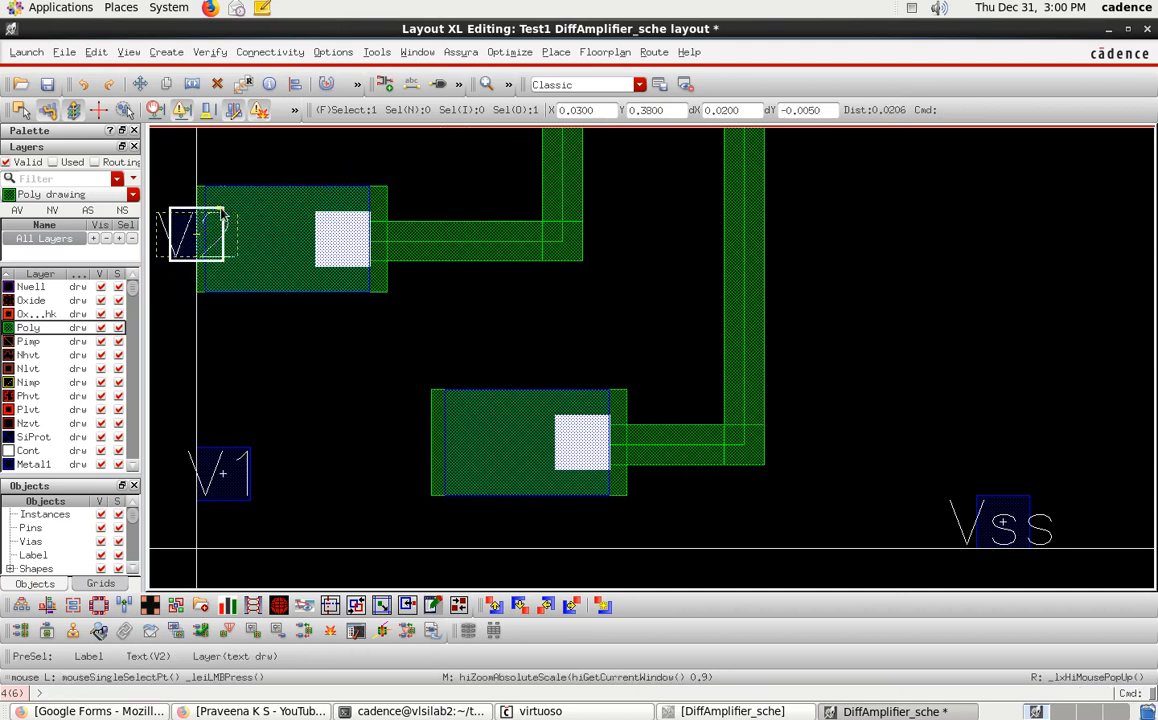
pyautogui.moveTo(220, 208); pyautogui.dragTo(281, 209)
pyautogui.click(341, 441)
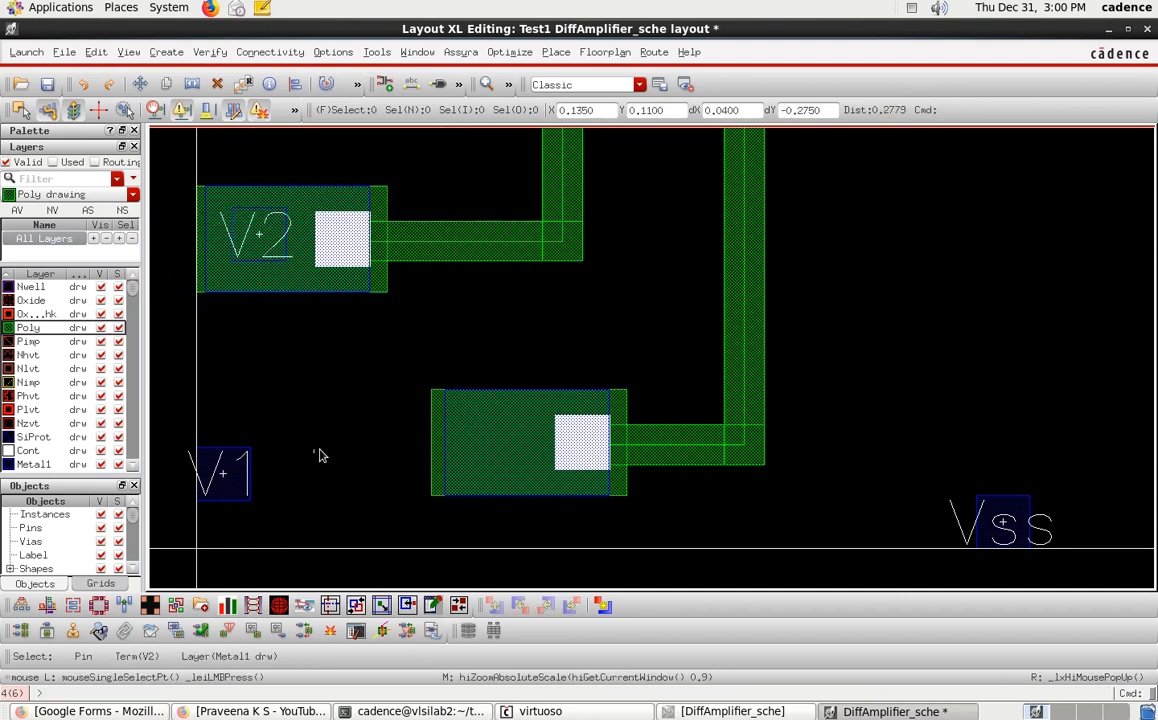
# Move the V1 pin with its label onto the stretched Metal1 of the V1 contact, vertically centred beside the cut
pyautogui.click(238, 473)
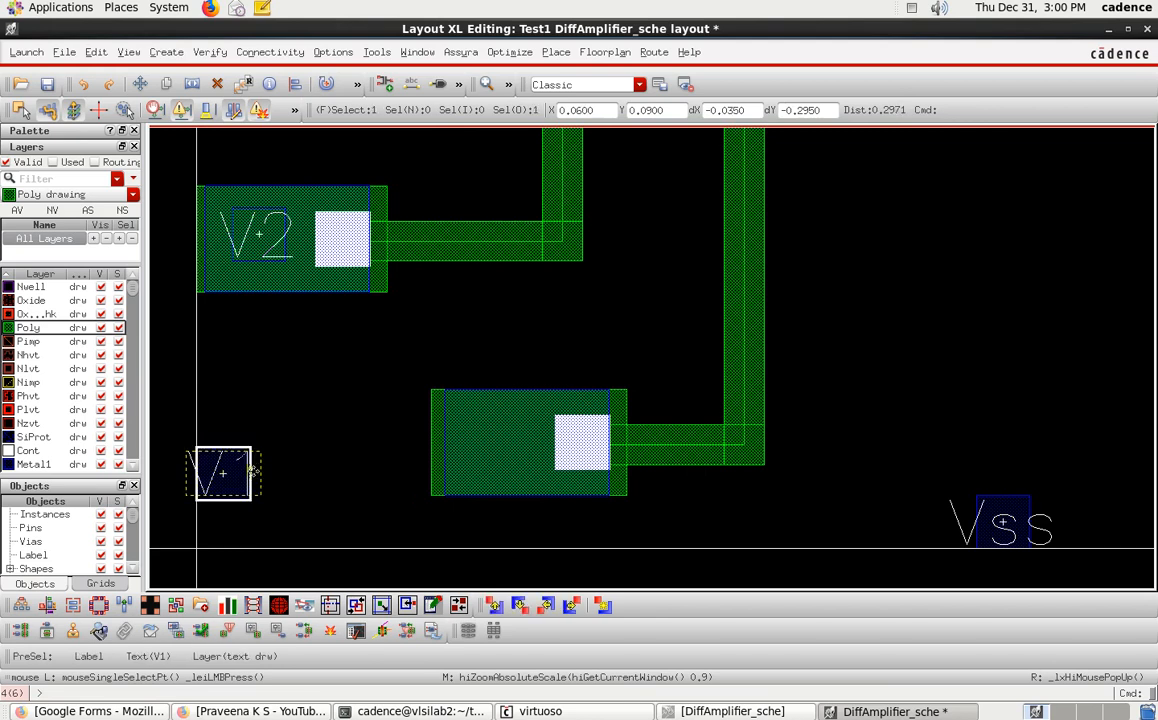
pyautogui.press('m')
pyautogui.click(509, 449)
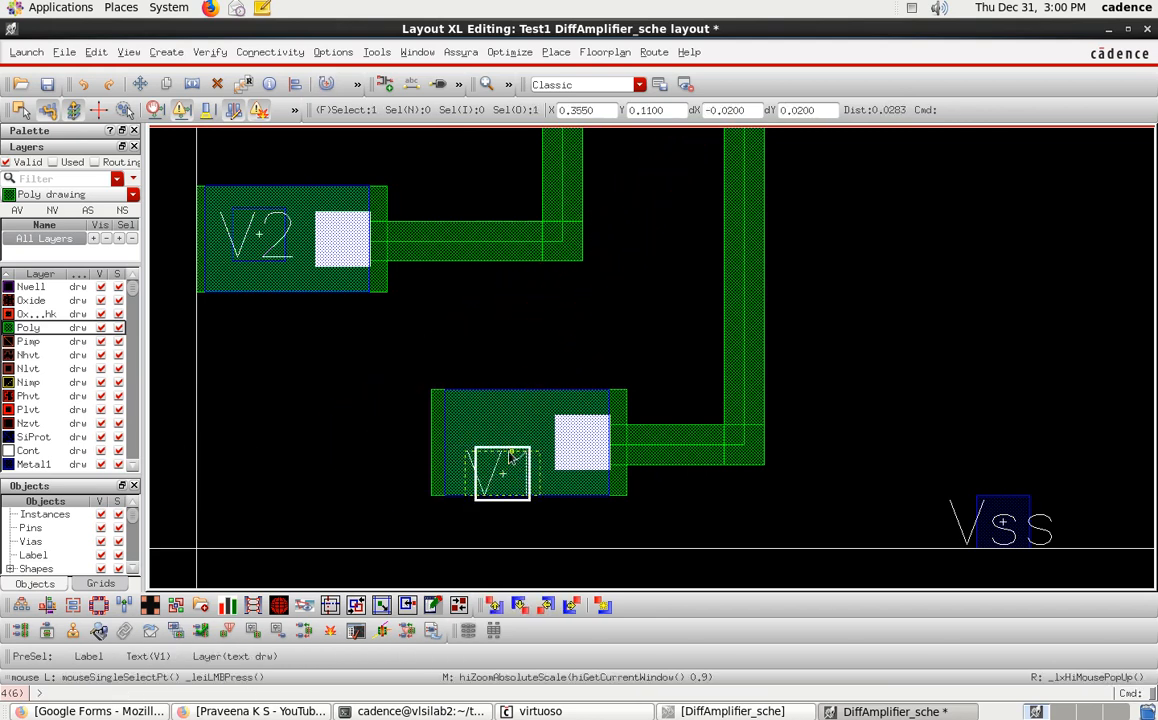
pyautogui.press('m')
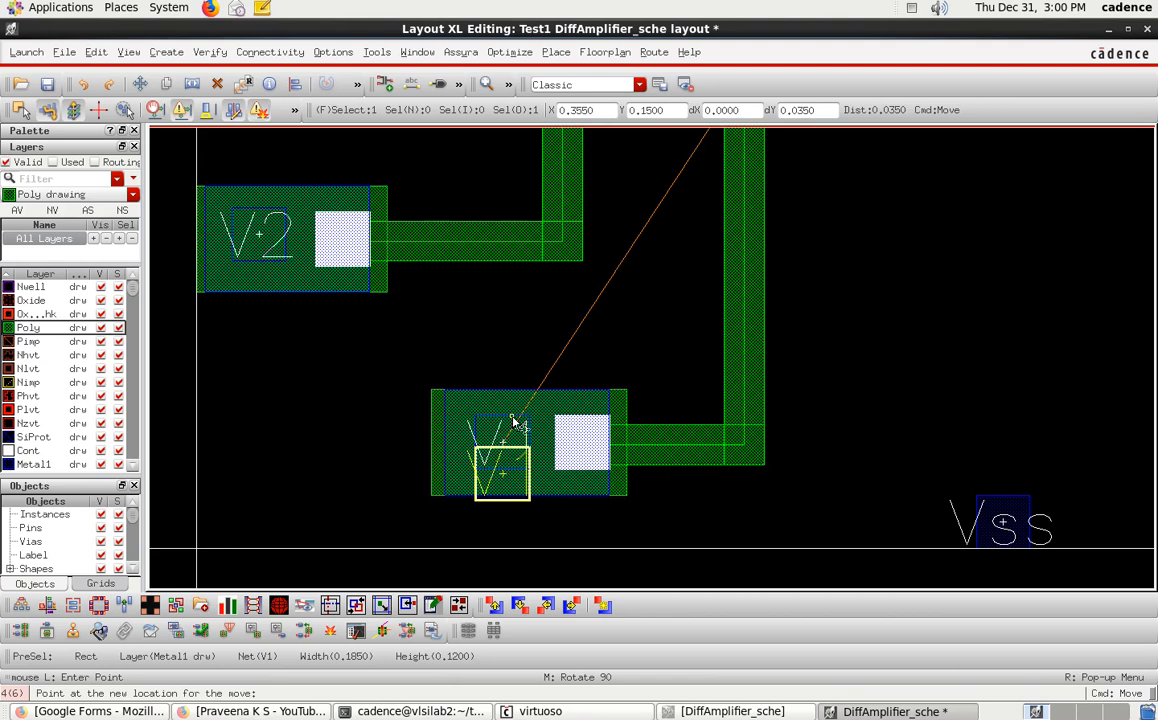
pyautogui.press('f')
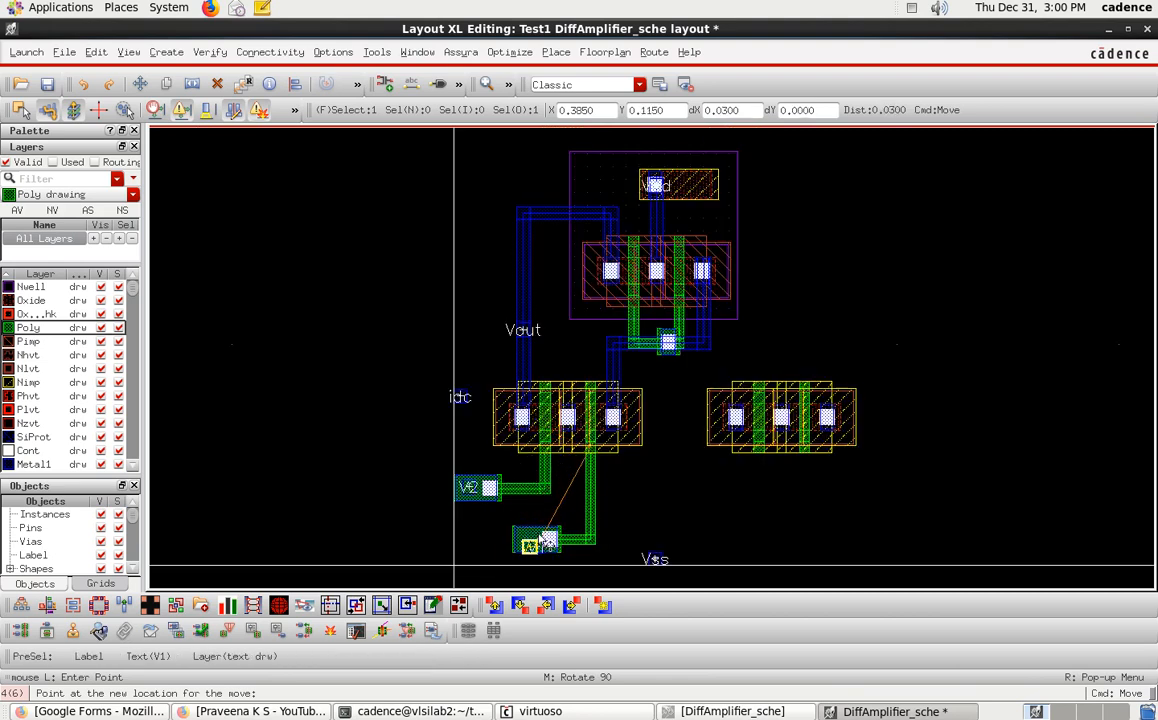
pyautogui.click(544, 539)
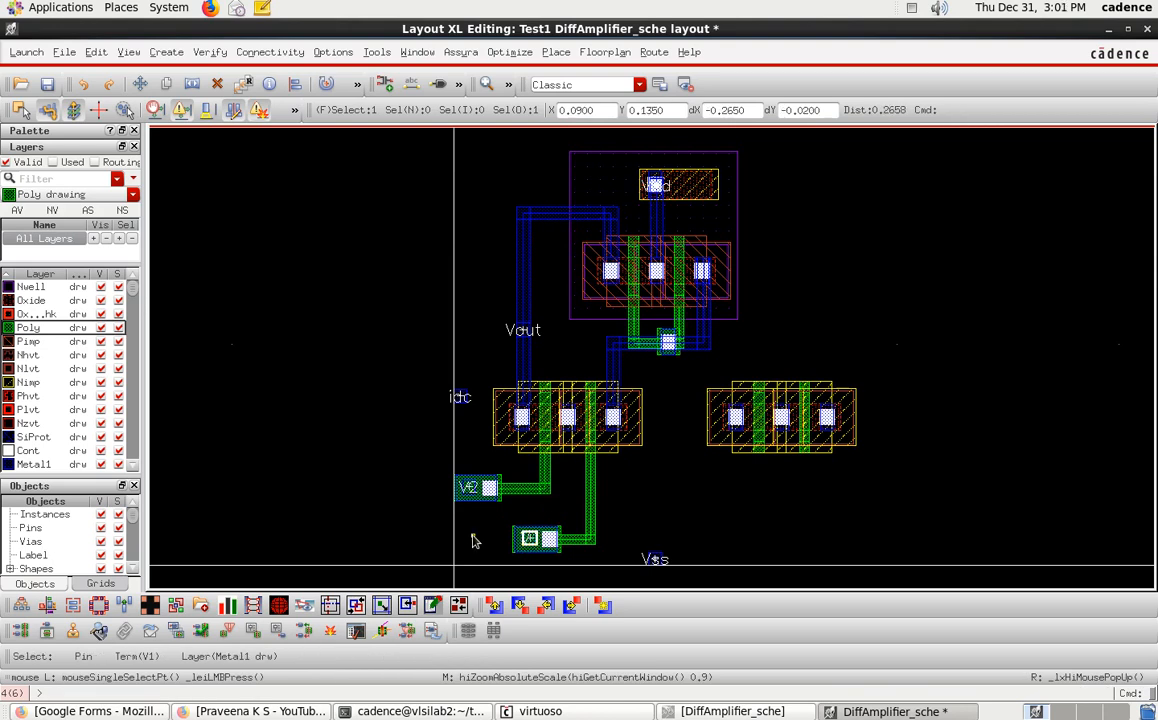
pyautogui.keyDown('ctrl'); pyautogui.scroll(4, 631, 537); pyautogui.keyUp('ctrl')
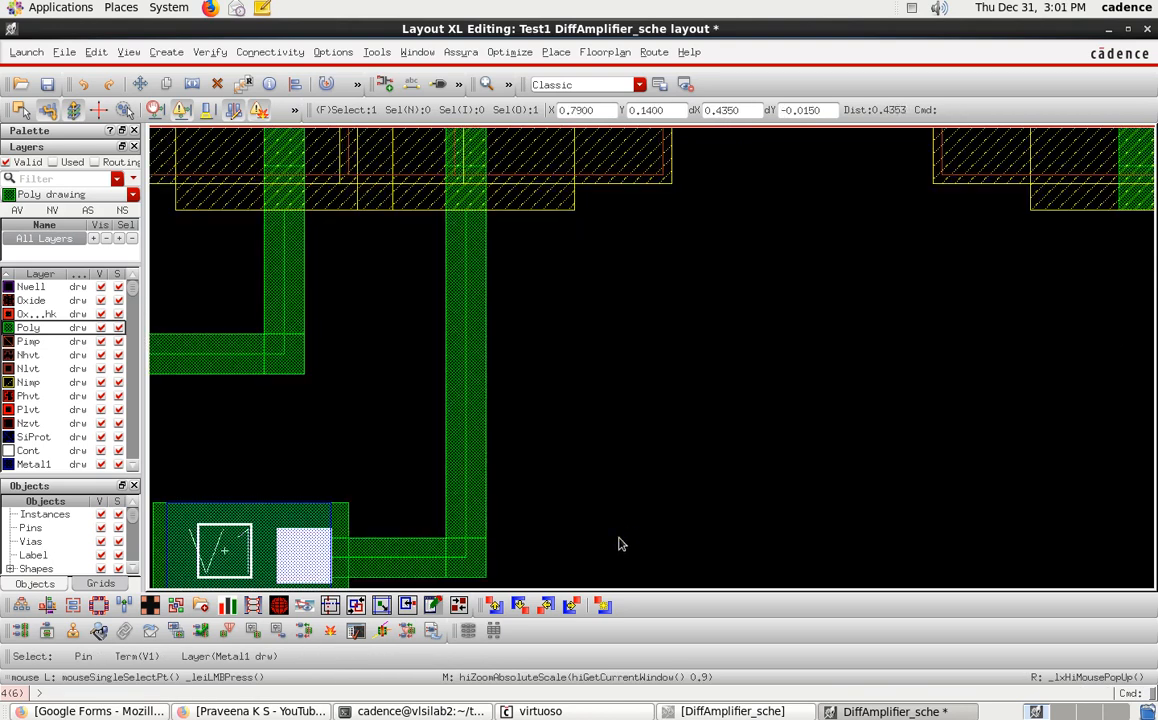
pyautogui.keyDown('ctrl'); pyautogui.scroll(-2, 618, 545); pyautogui.keyUp('ctrl')
pyautogui.click(315, 537)
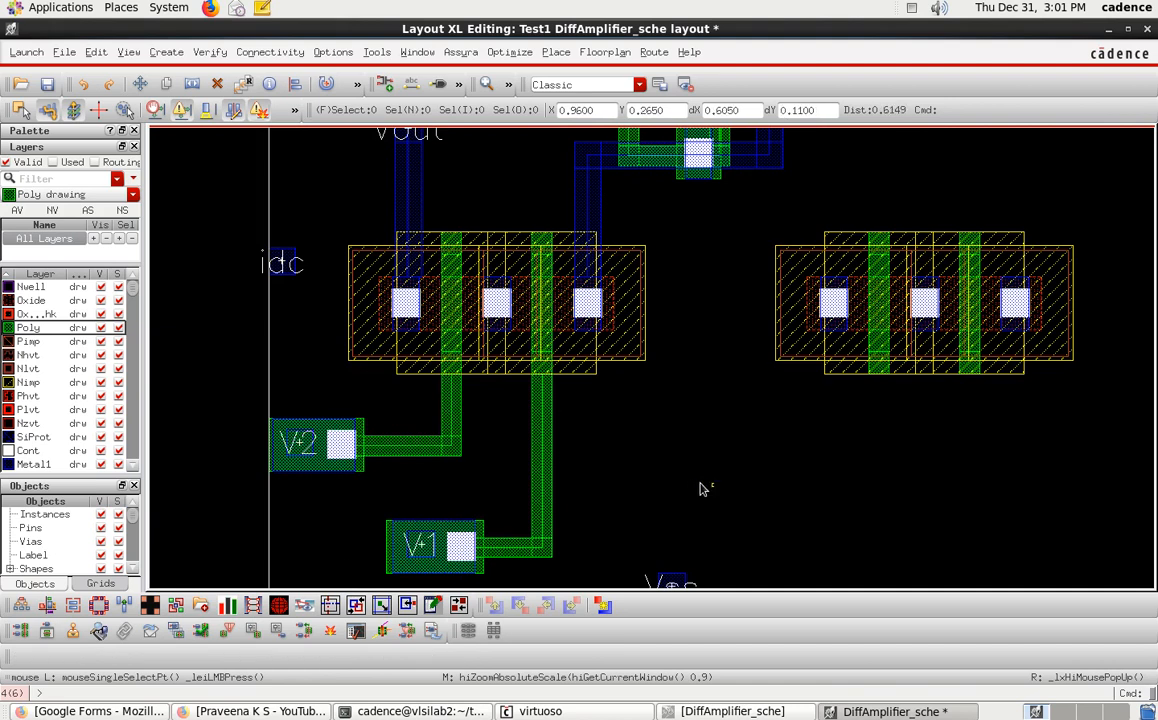
# Examine the NMOS source and bulk connections in the DiffAmplifier_sche schematic and return to the layout
pyautogui.press('f')
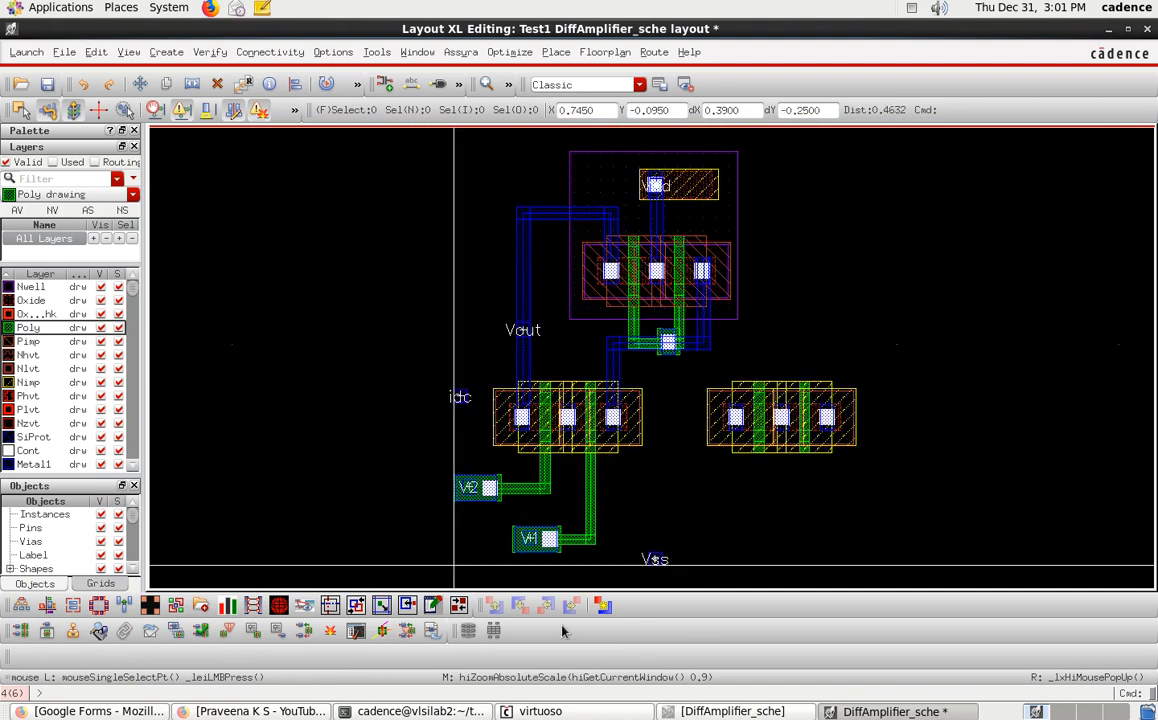
pyautogui.click(729, 709)
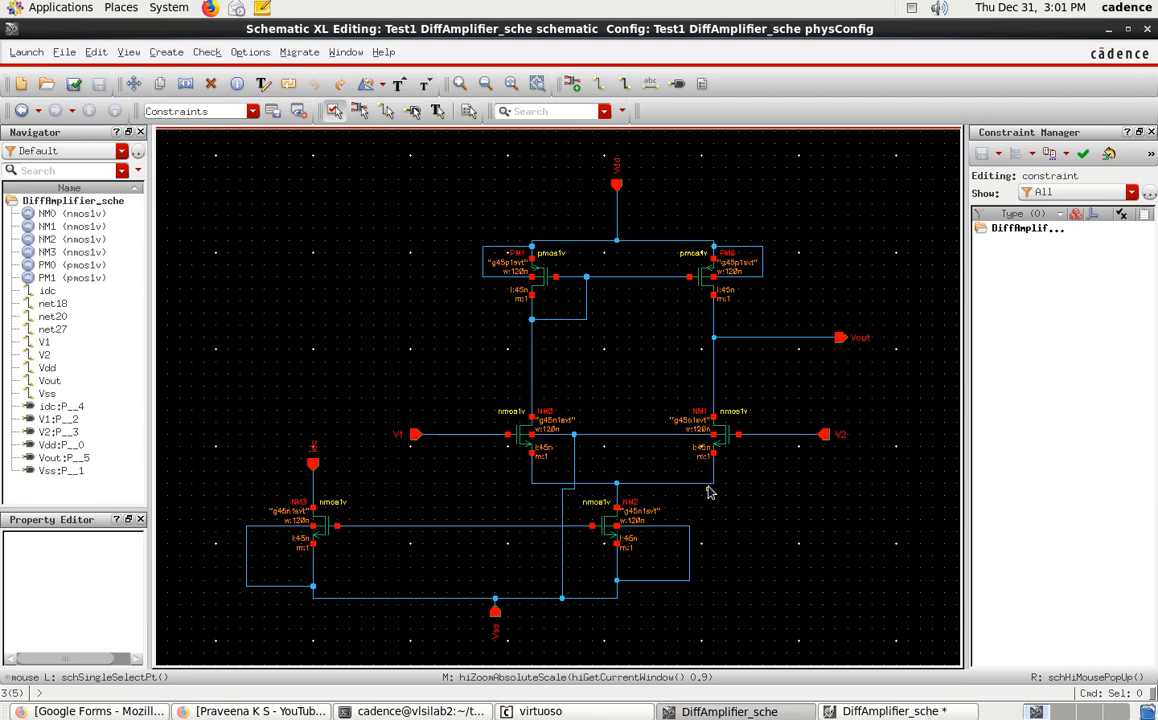
pyautogui.click(729, 711)
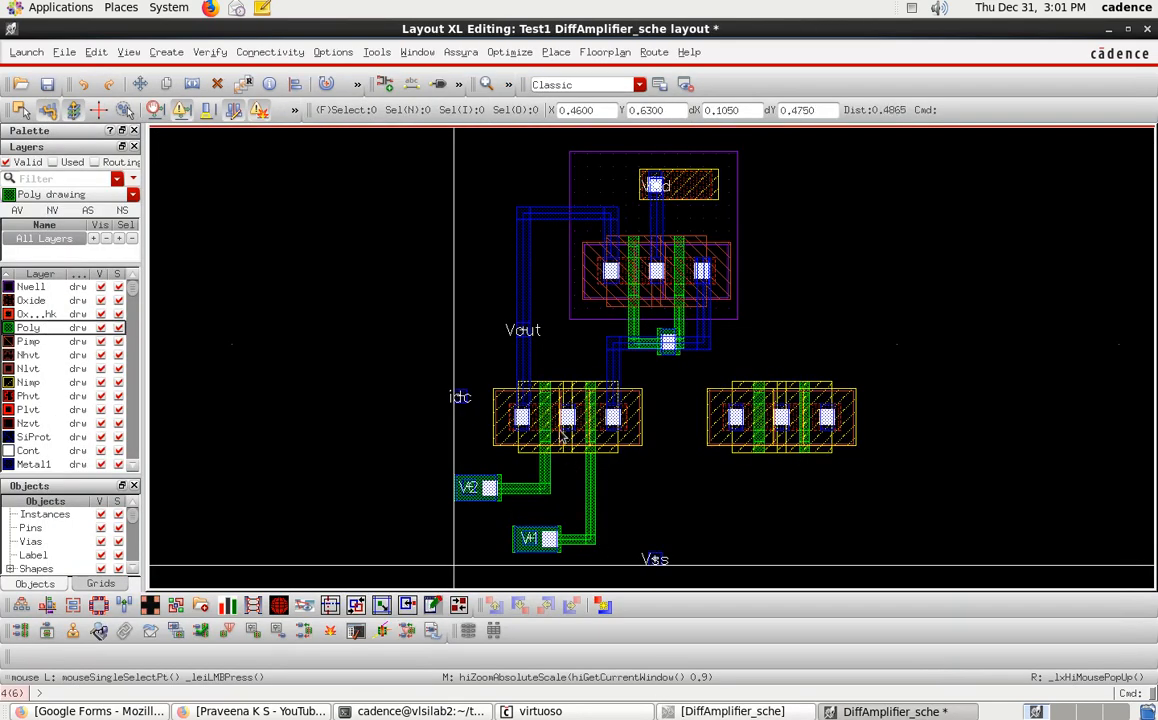
# Route a Metal1 wire from the left NMOS pair's middle contact, below both devices, up to the right NMOS pair's left contact
pyautogui.scroll(1, 556, 454)
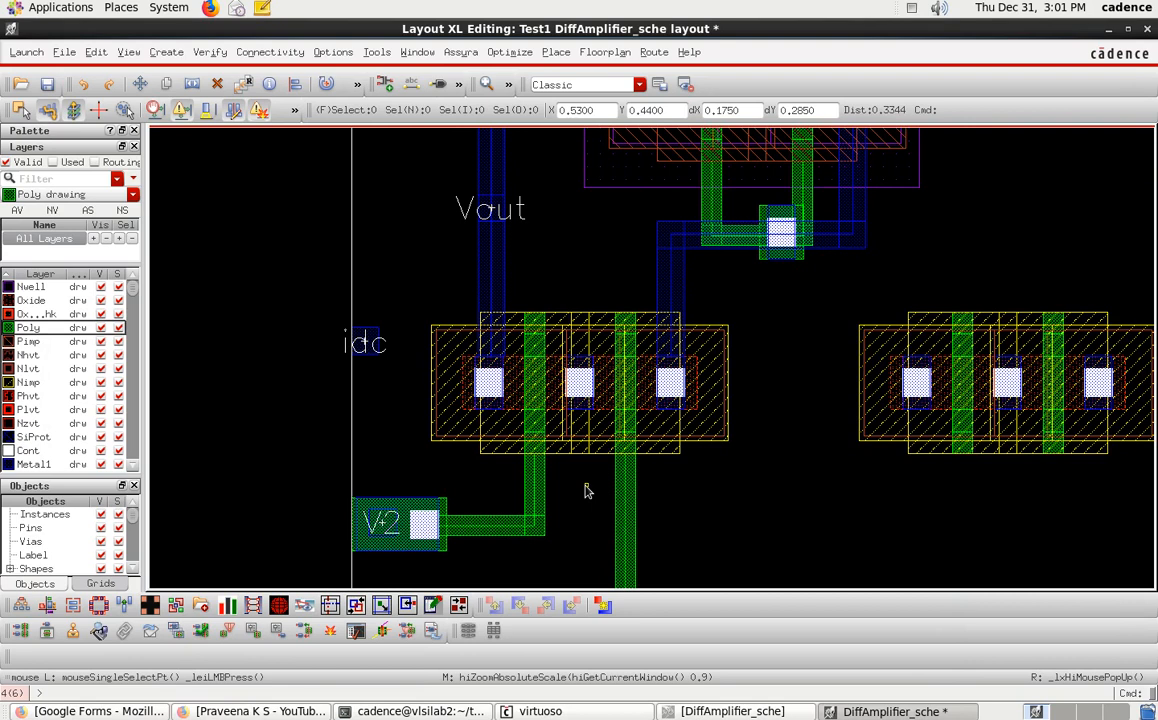
pyautogui.press('p')
pyautogui.click(581, 408)
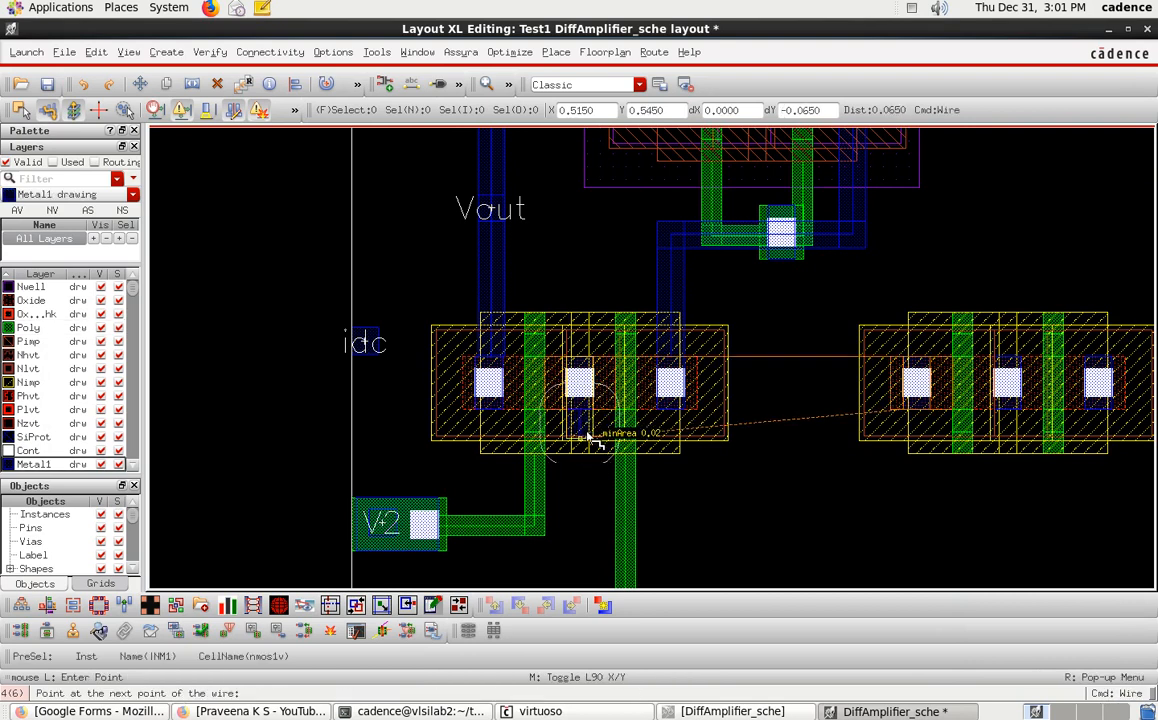
pyautogui.click(594, 531)
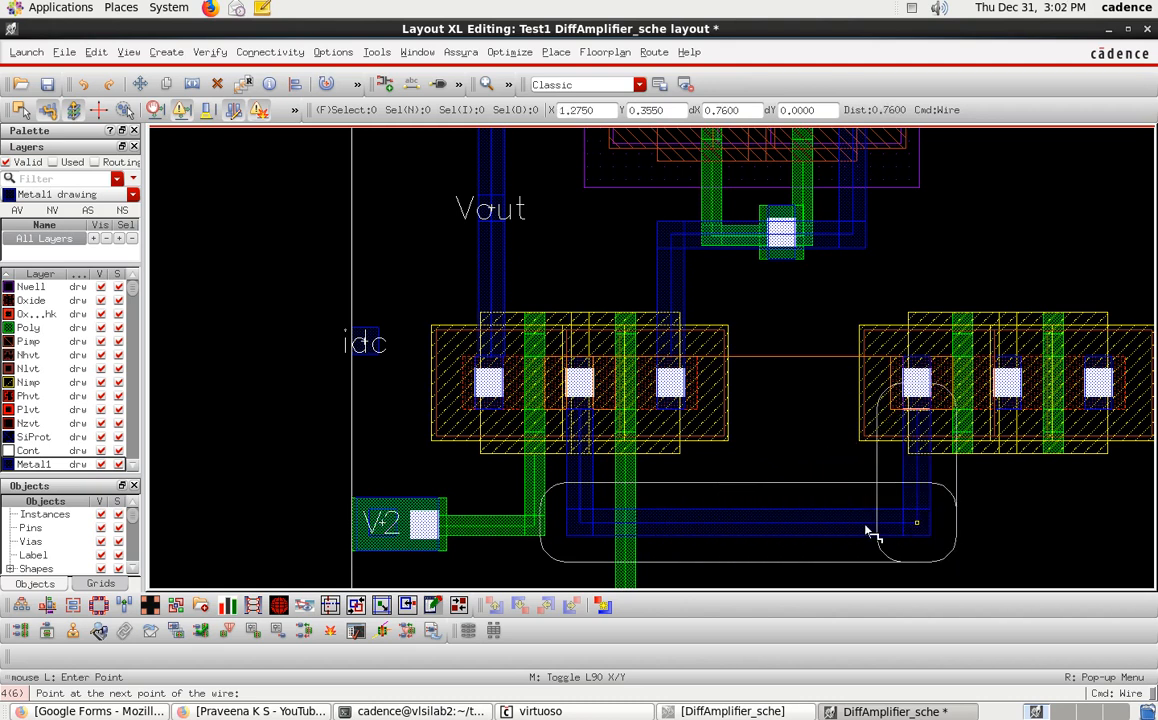
pyautogui.doubleClick(885, 528)
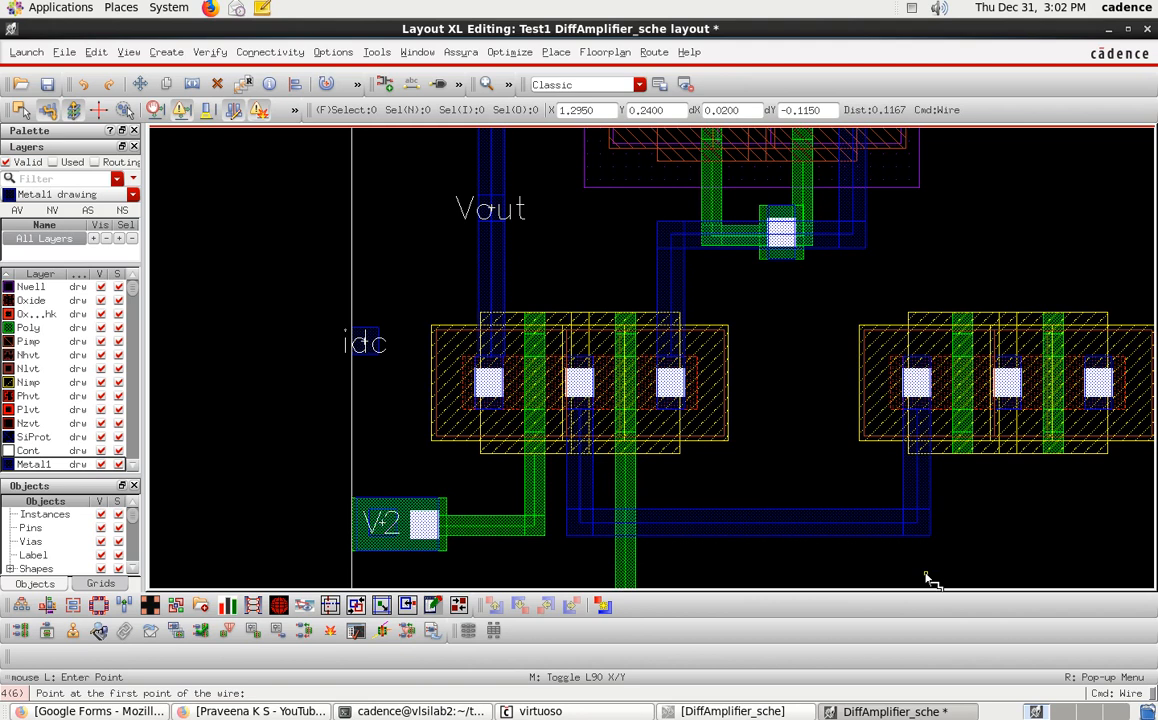
pyautogui.press('f')
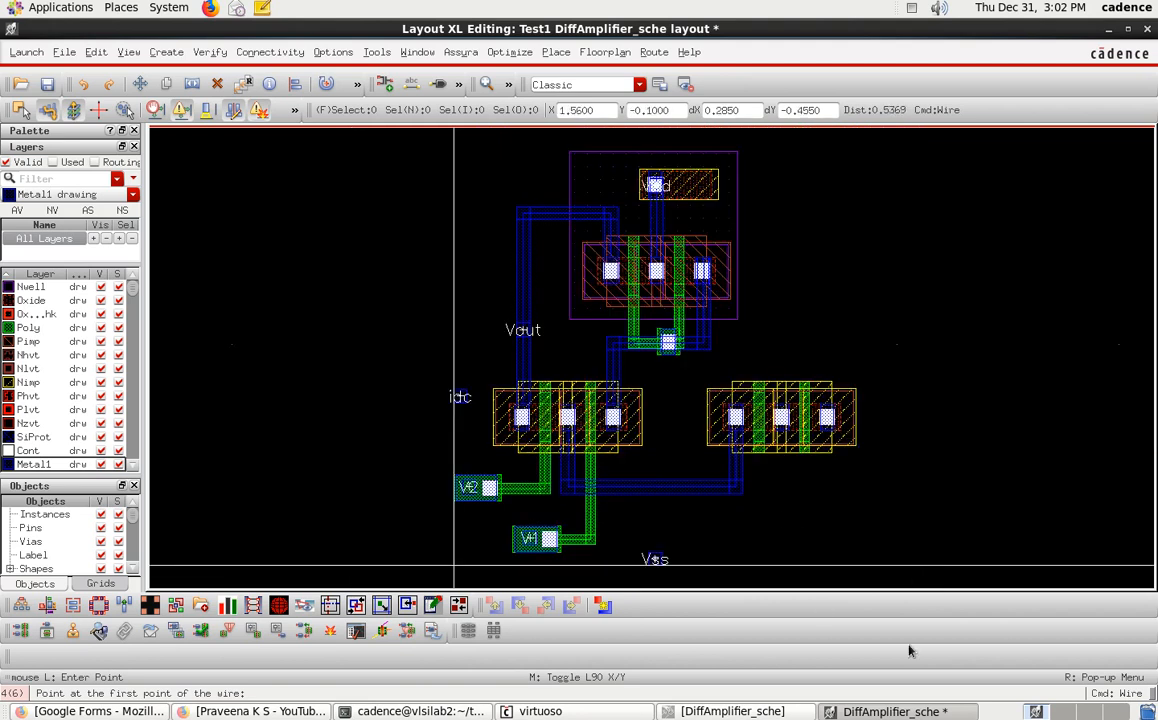
# Check the NM2 and NM3 gate connection in the schematic, and join the right NMOS pair's two gates with a Poly wire above the devices
pyautogui.click(753, 716)
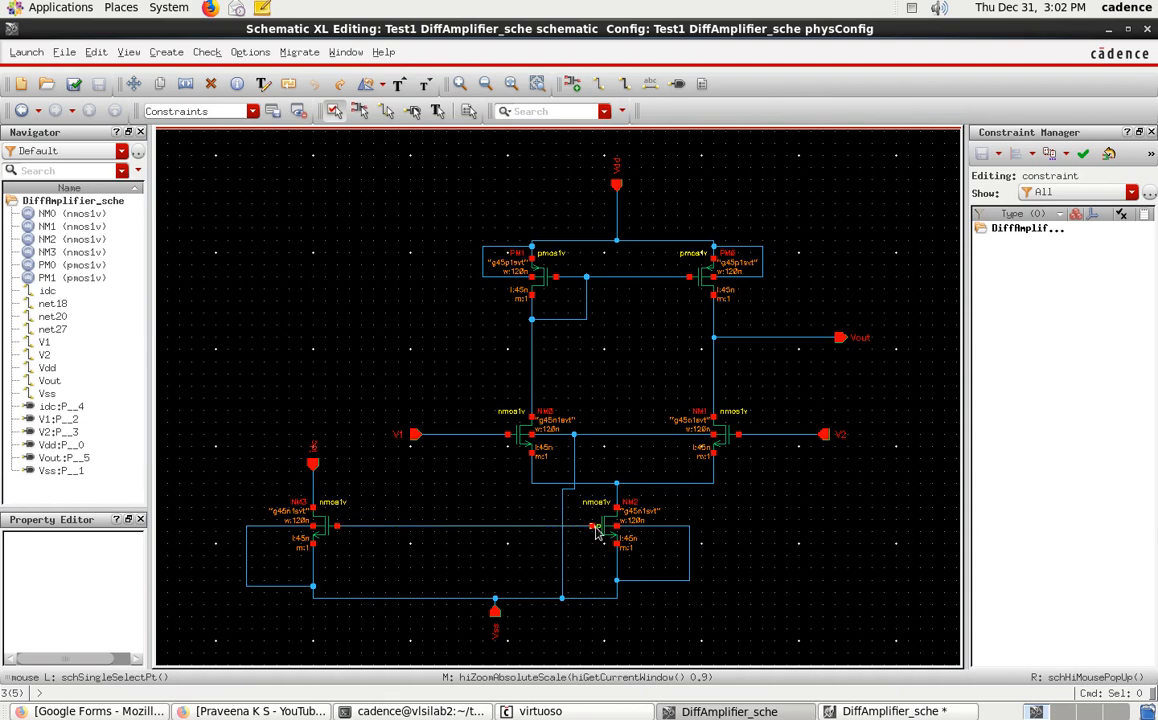
pyautogui.moveTo(593, 525); pyautogui.dragTo(366, 532)
pyautogui.click(900, 712)
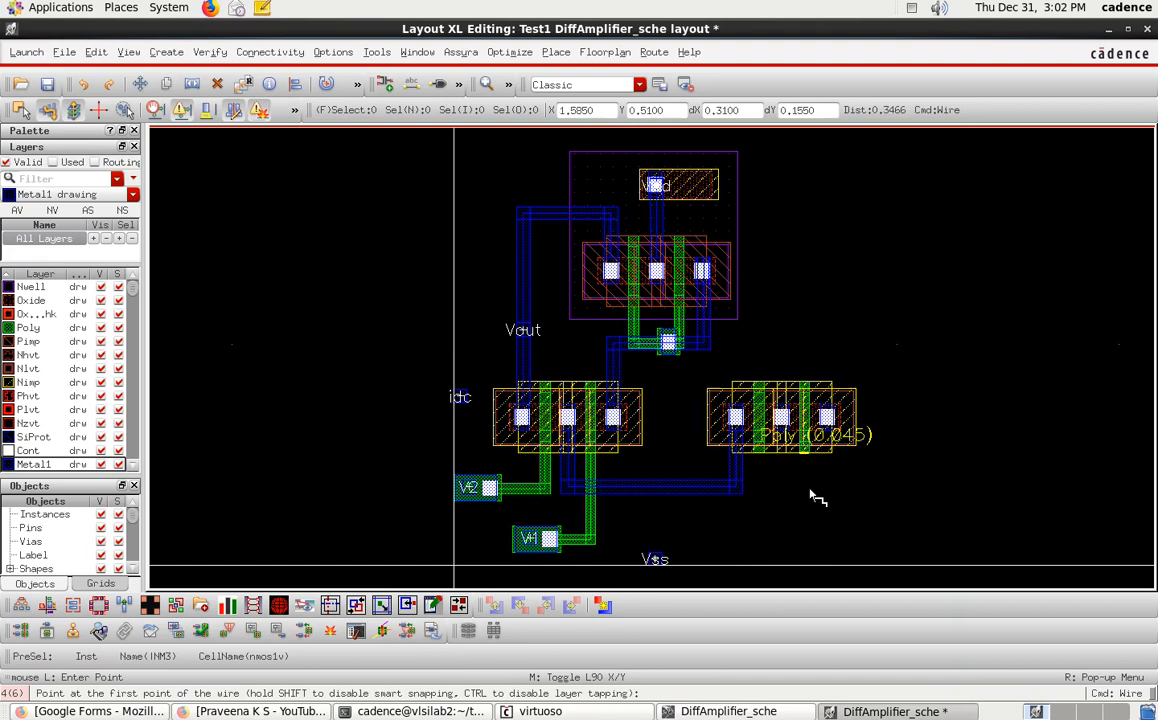
pyautogui.keyDown('ctrl'); pyautogui.scroll(2, 815, 498); pyautogui.keyUp('ctrl')
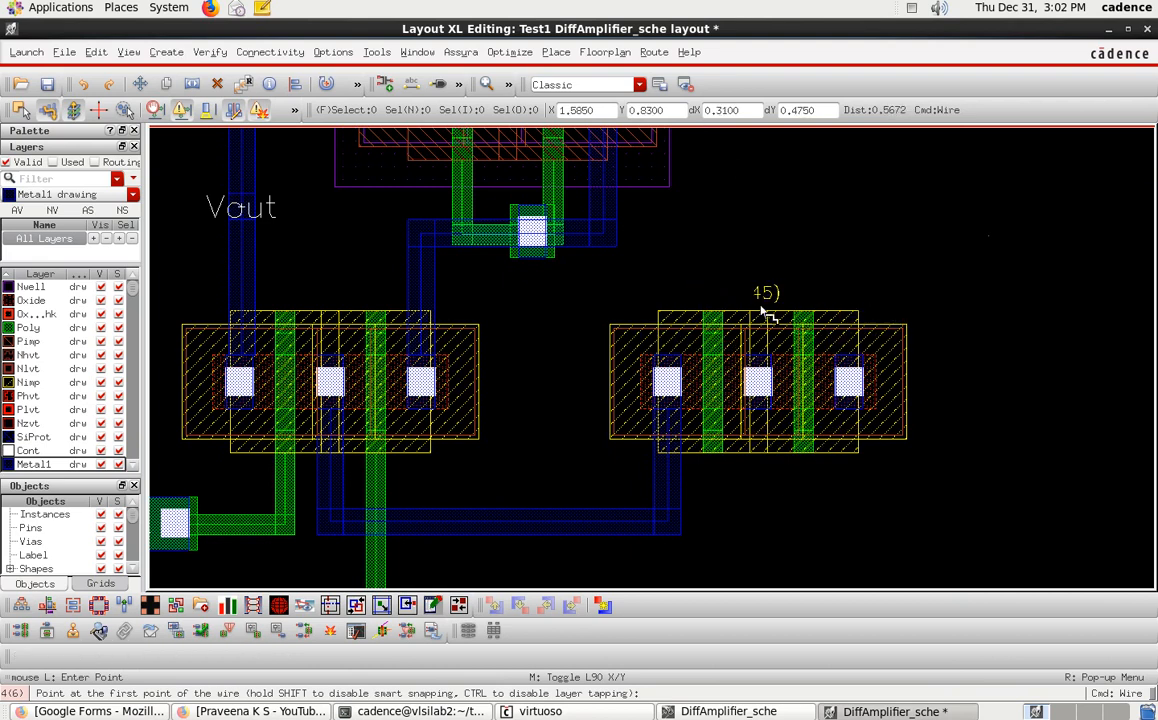
pyautogui.click(712, 314)
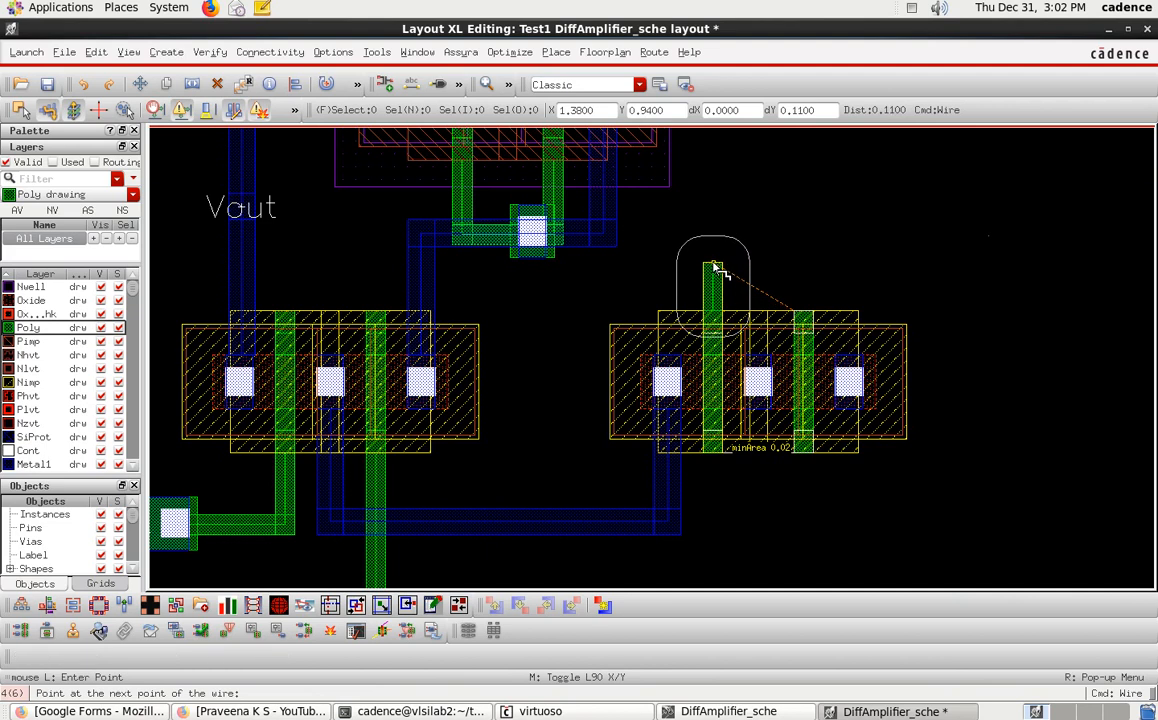
pyautogui.click(715, 268)
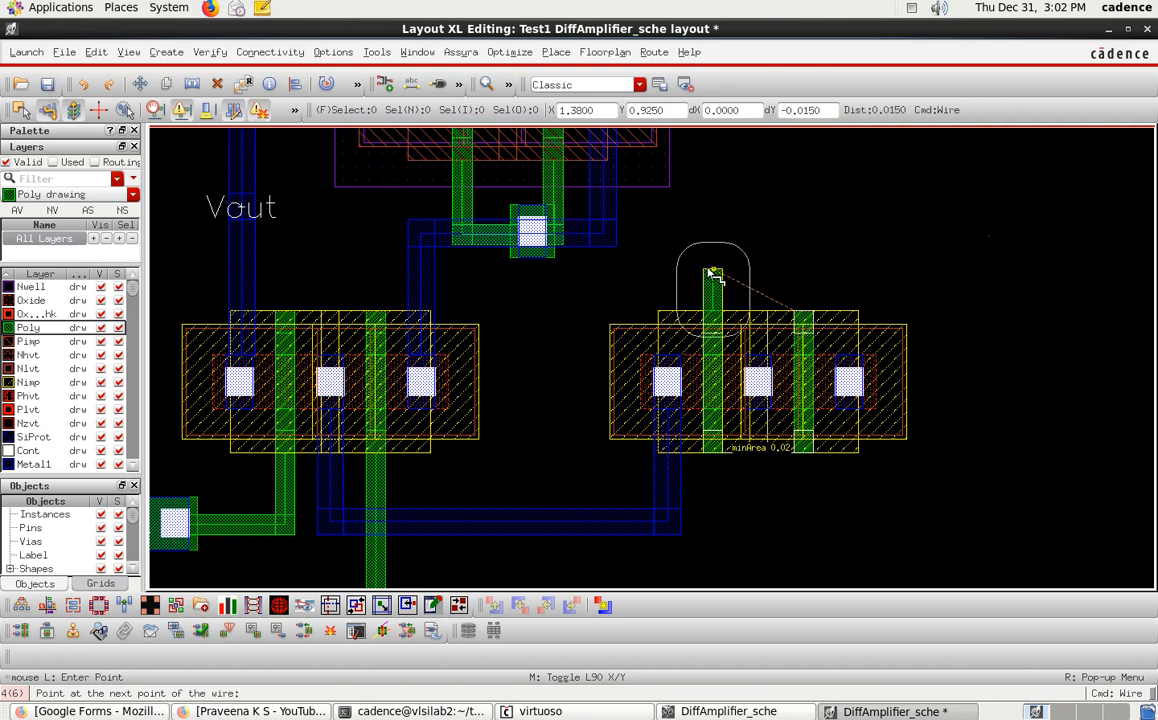
pyautogui.doubleClick(804, 265)
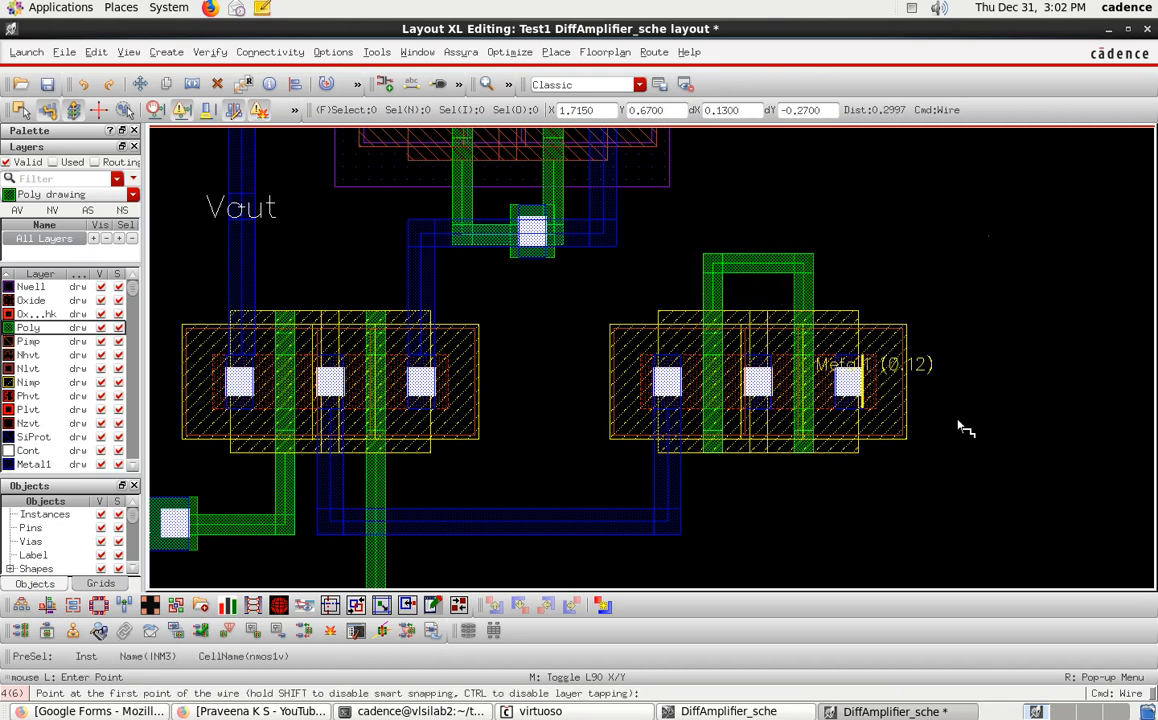
pyautogui.press('f')
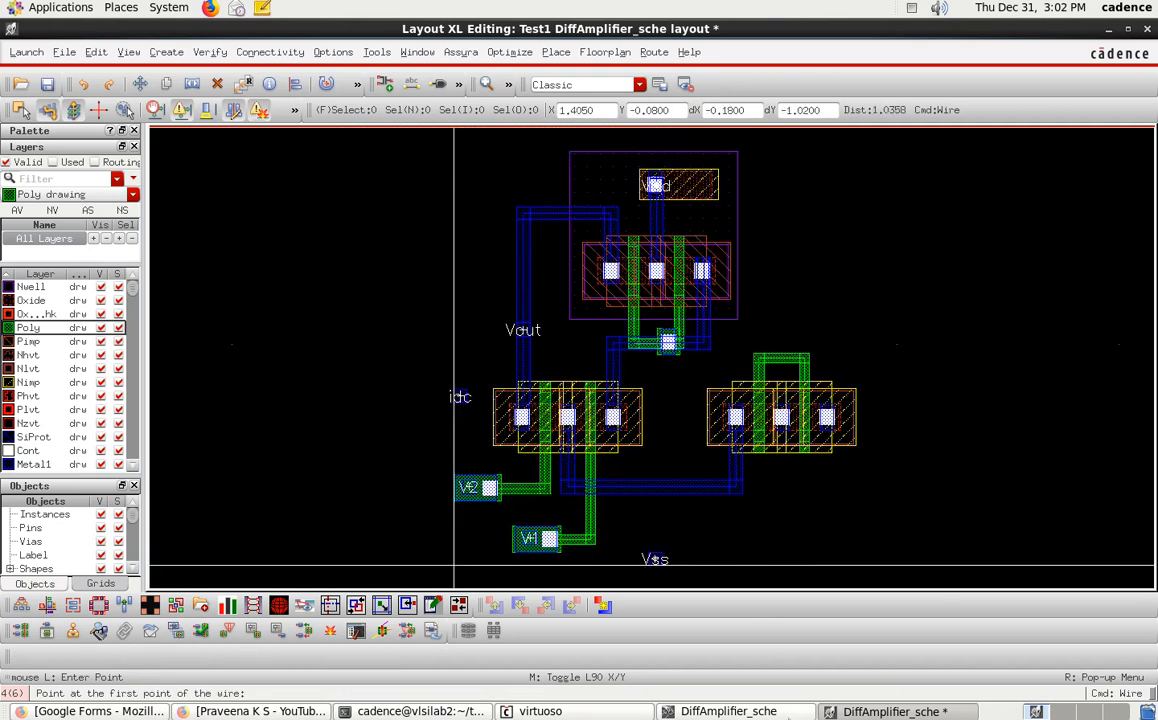
# Check the idc connection to NM3 in the schematic, and move the idc pin with its label to the right of the right NMOS pair
pyautogui.click(724, 711)
pyautogui.click(337, 526)
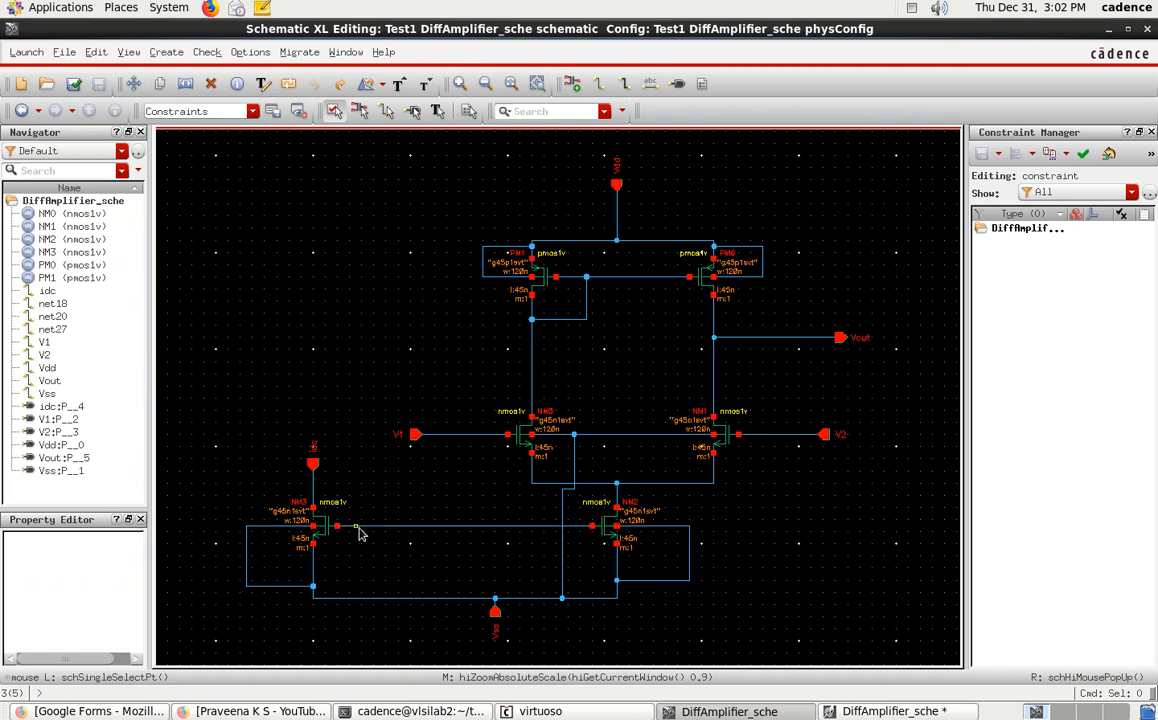
pyautogui.keyDown('ctrl'); pyautogui.scroll(2, 316, 487); pyautogui.keyUp('ctrl')
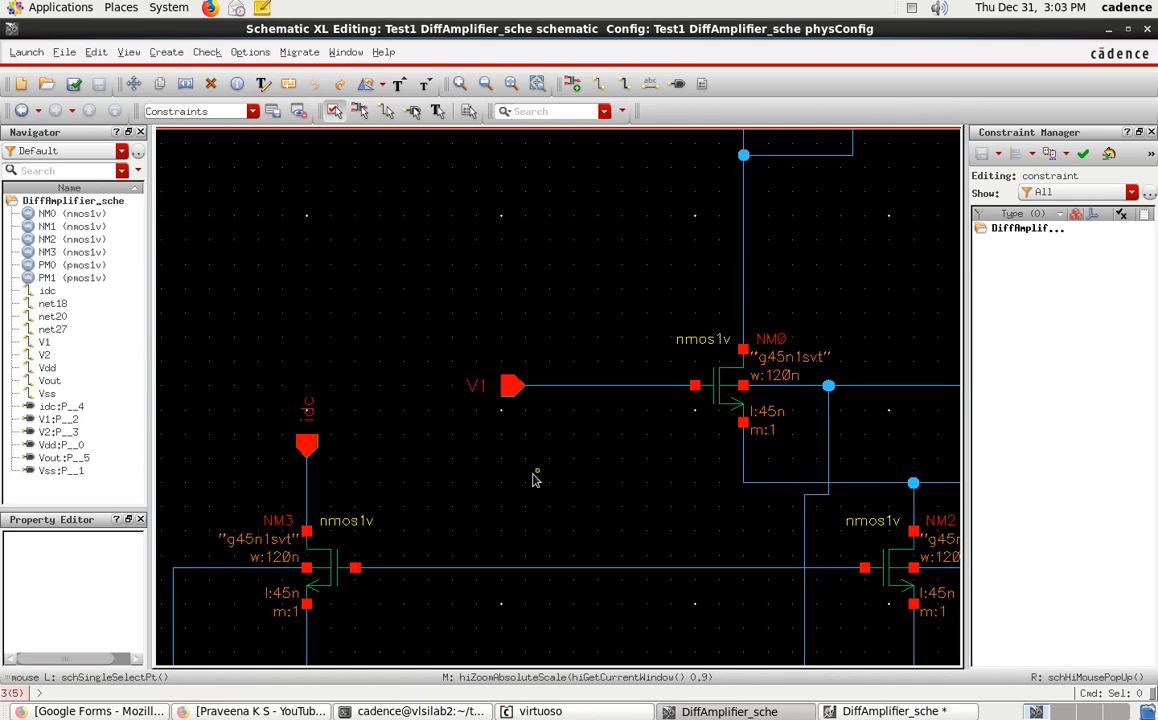
pyautogui.press('f')
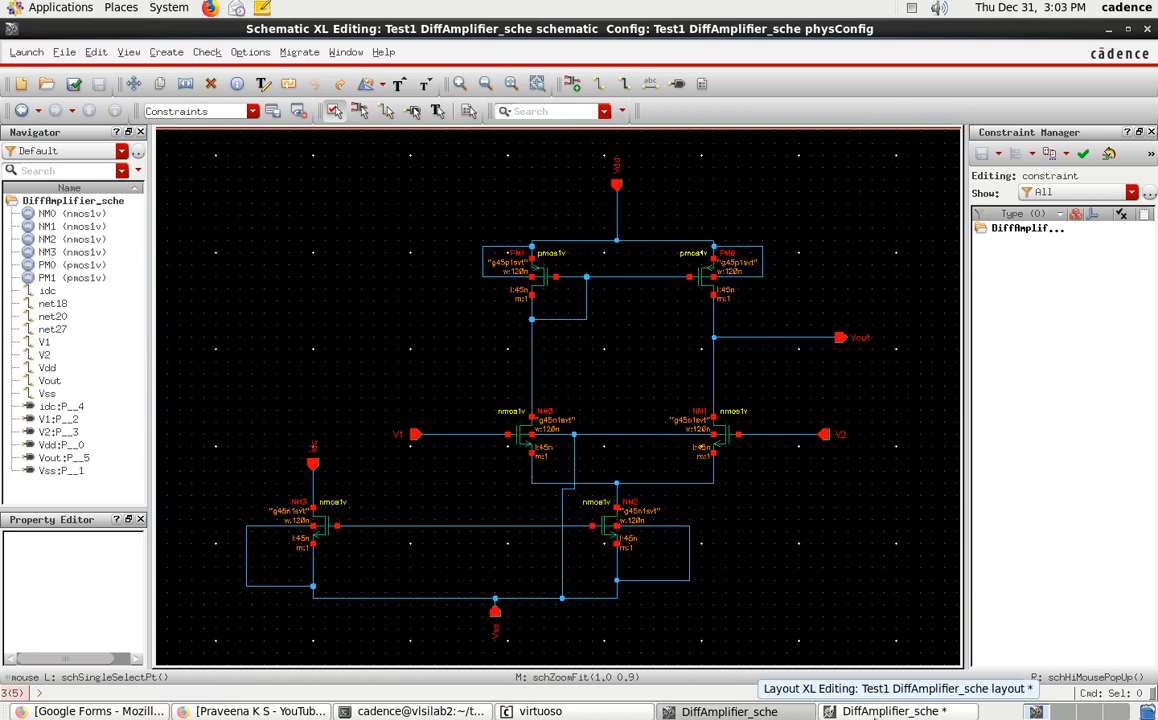
pyautogui.click(890, 711)
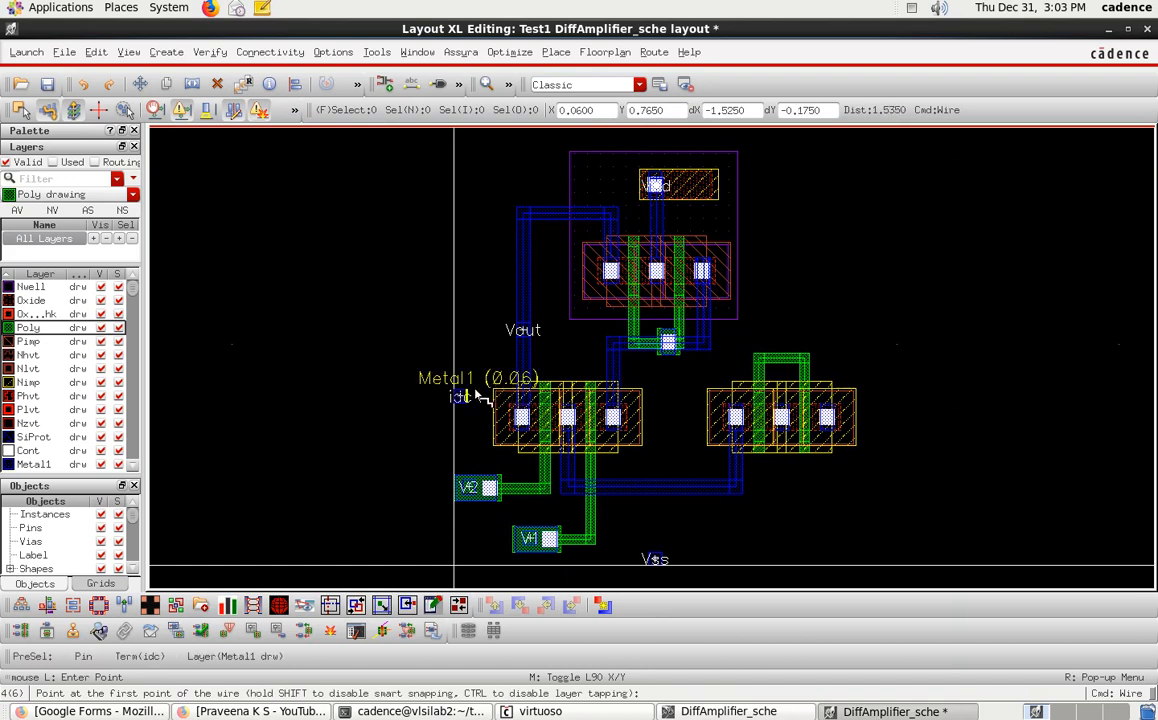
pyautogui.press('Escape')
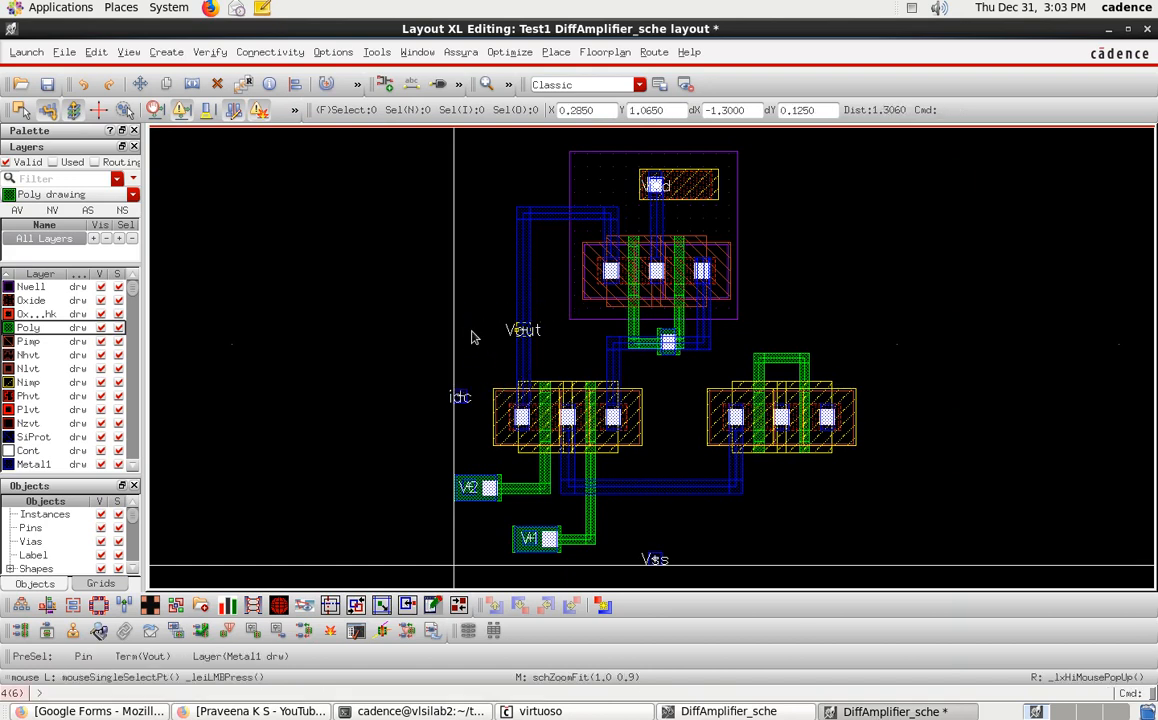
pyautogui.click(461, 395)
pyautogui.press('m')
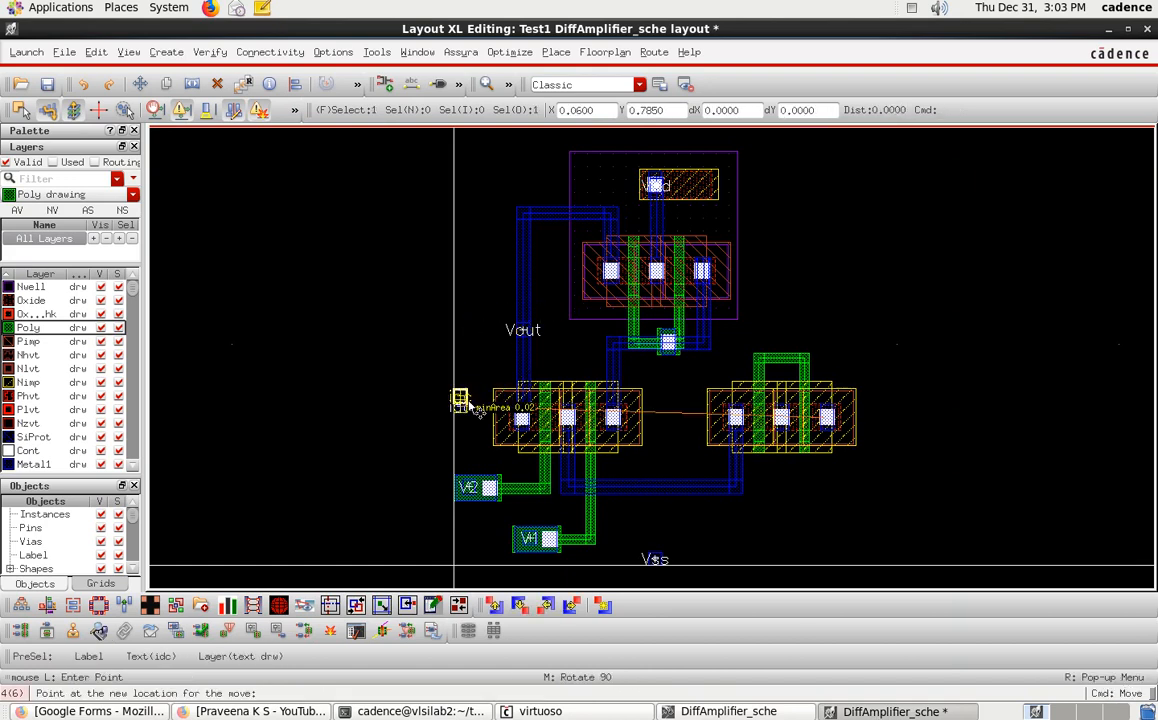
pyautogui.click(473, 451)
pyautogui.moveTo(464, 449); pyautogui.dragTo(630, 451)
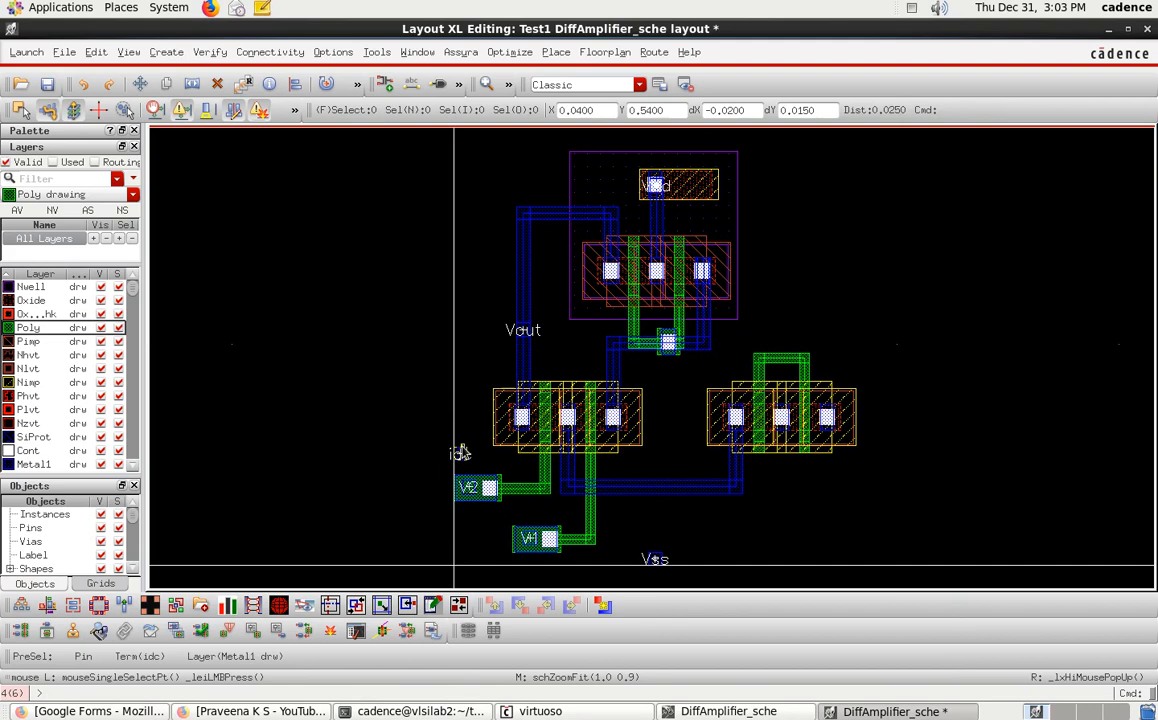
pyautogui.moveTo(460, 453); pyautogui.dragTo(918, 514)
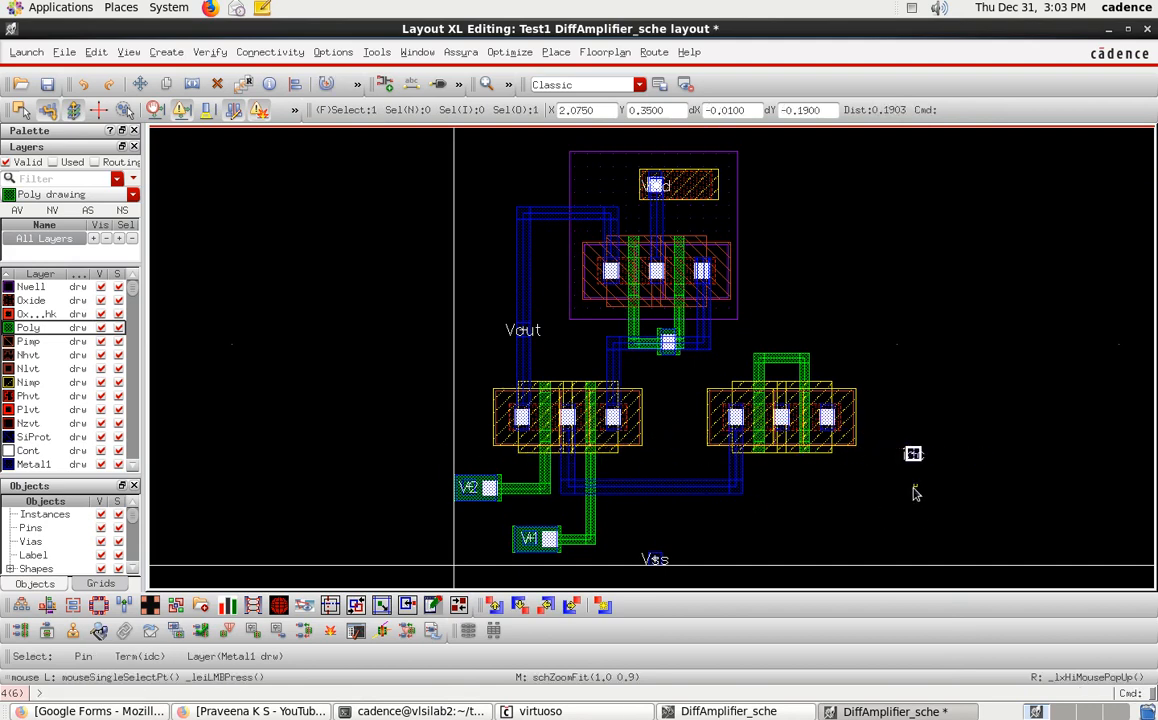
# Move the idc pin with its label lower and closer in, diagonally below the right NMOS pair's right contact
pyautogui.scroll(1, 893, 403)
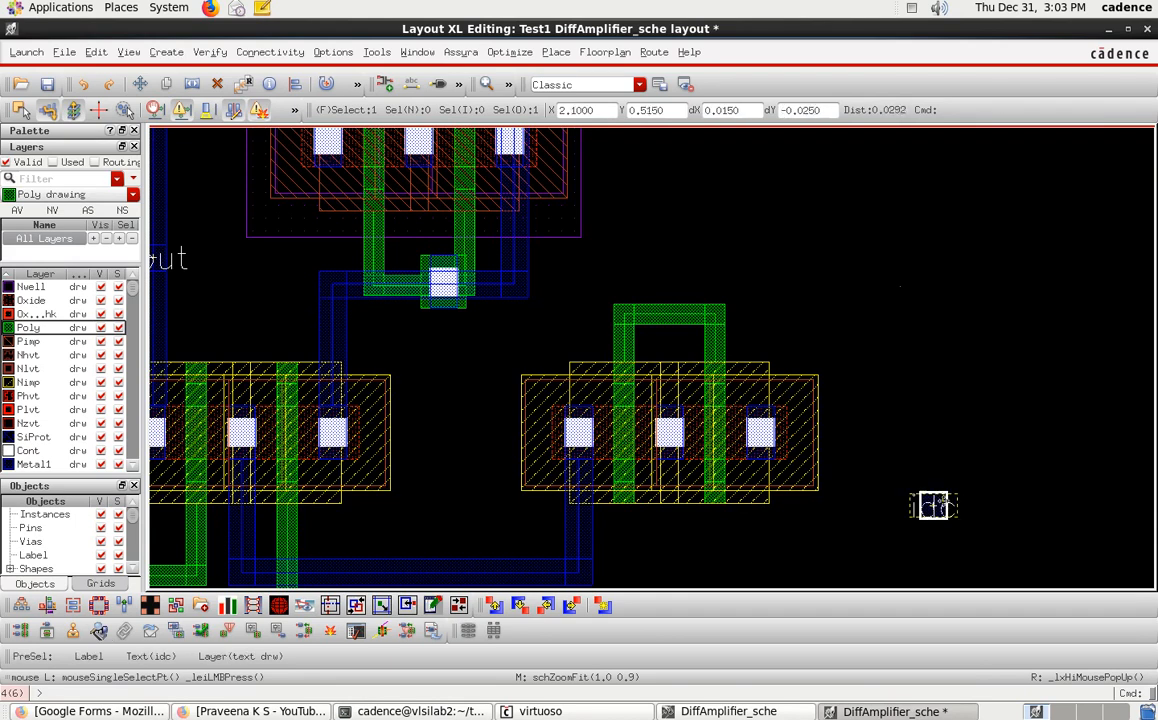
pyautogui.moveTo(943, 497); pyautogui.dragTo(952, 510)
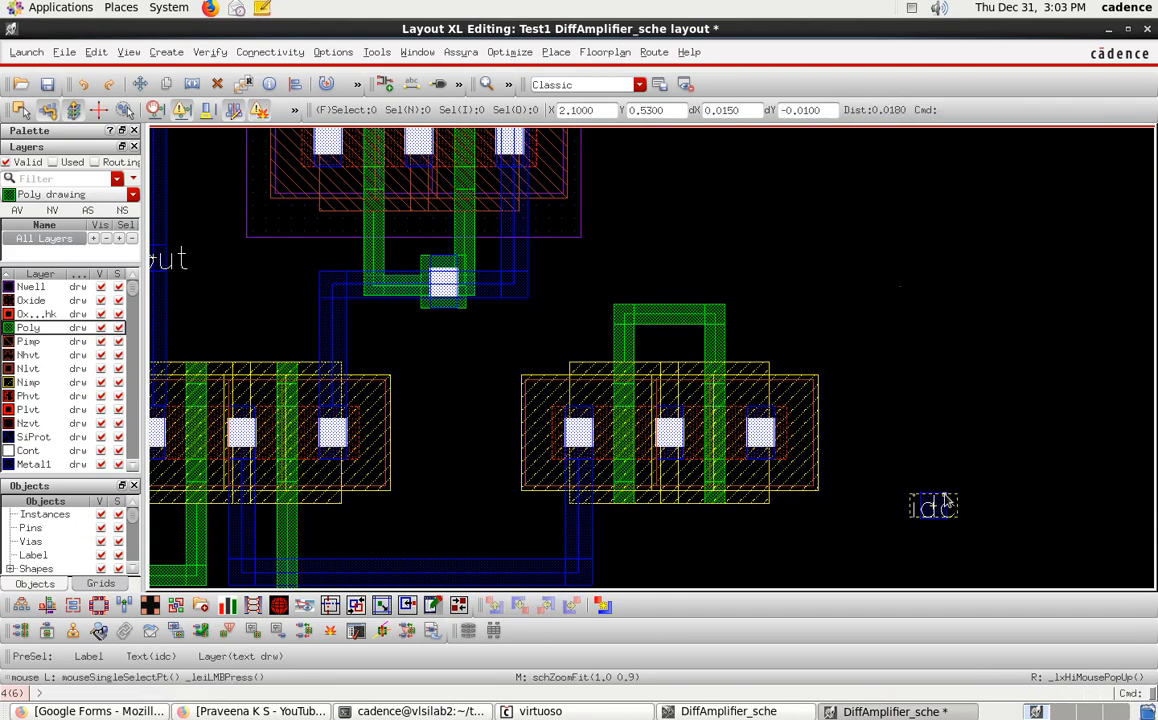
pyautogui.click(945, 514)
pyautogui.press('m')
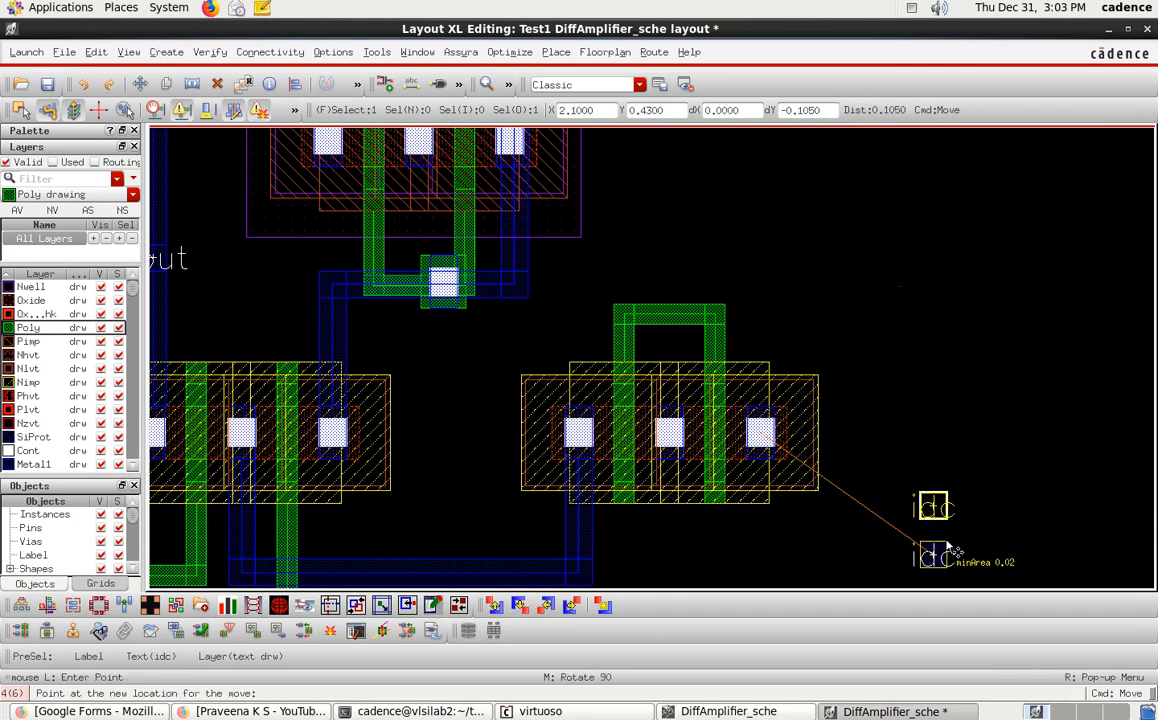
pyautogui.click(929, 561)
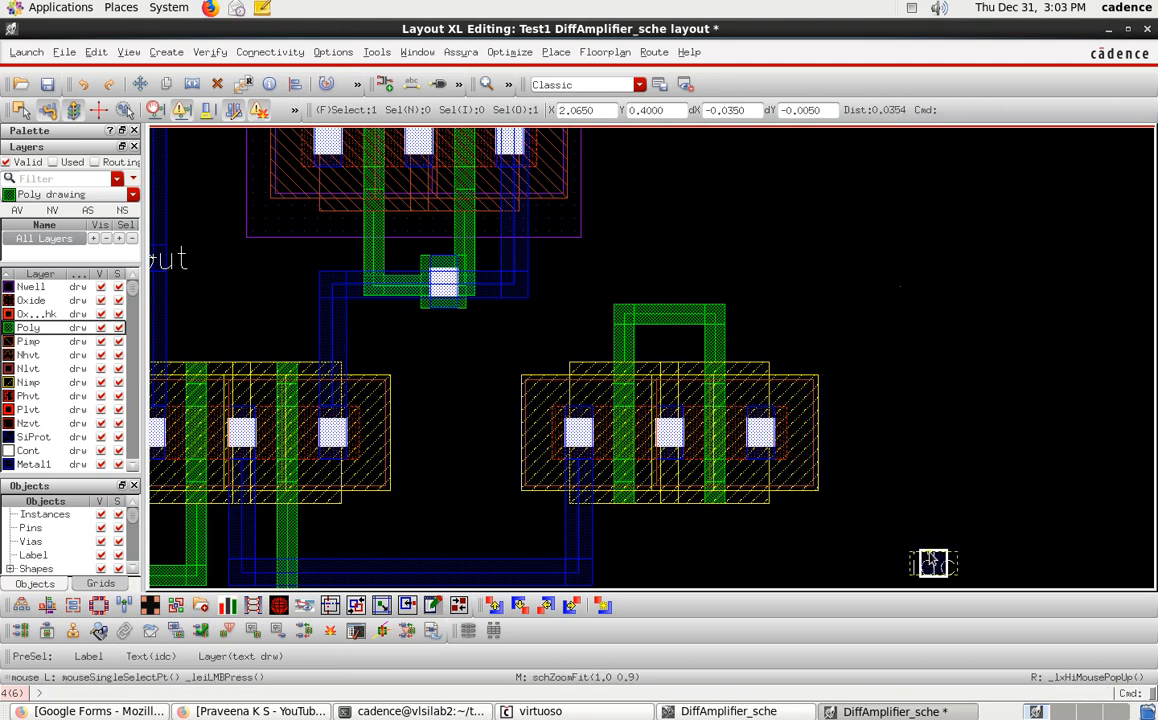
pyautogui.click(944, 555)
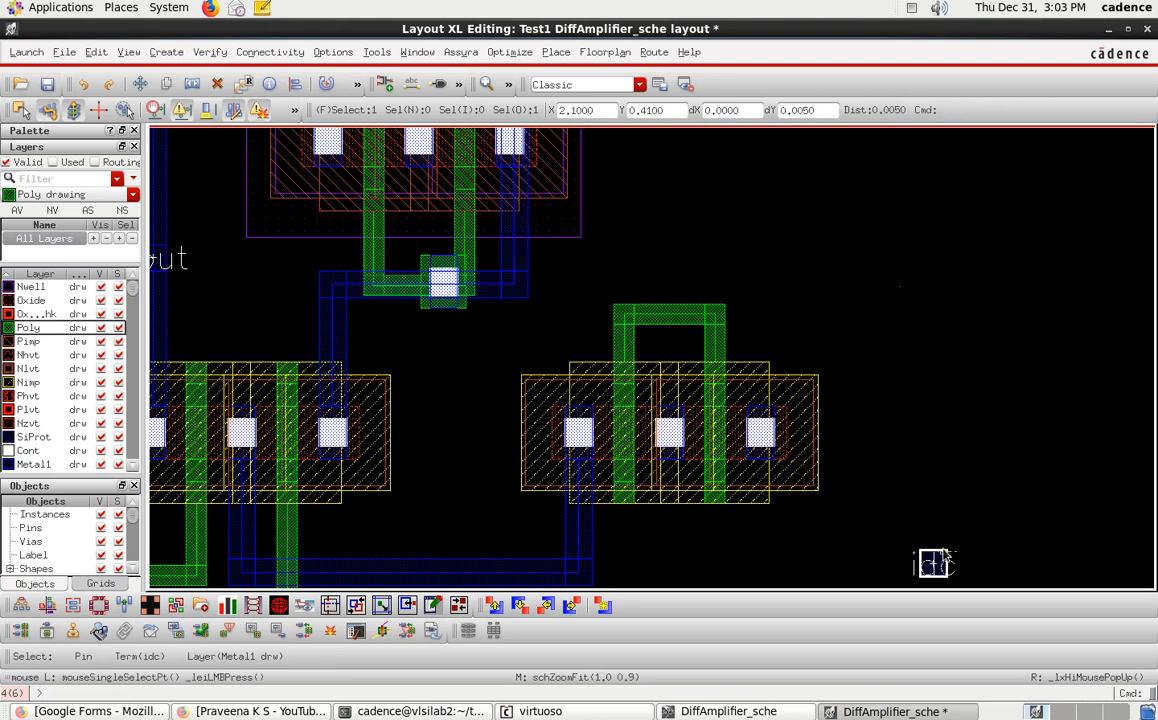
pyautogui.moveTo(943, 551); pyautogui.dragTo(930, 552)
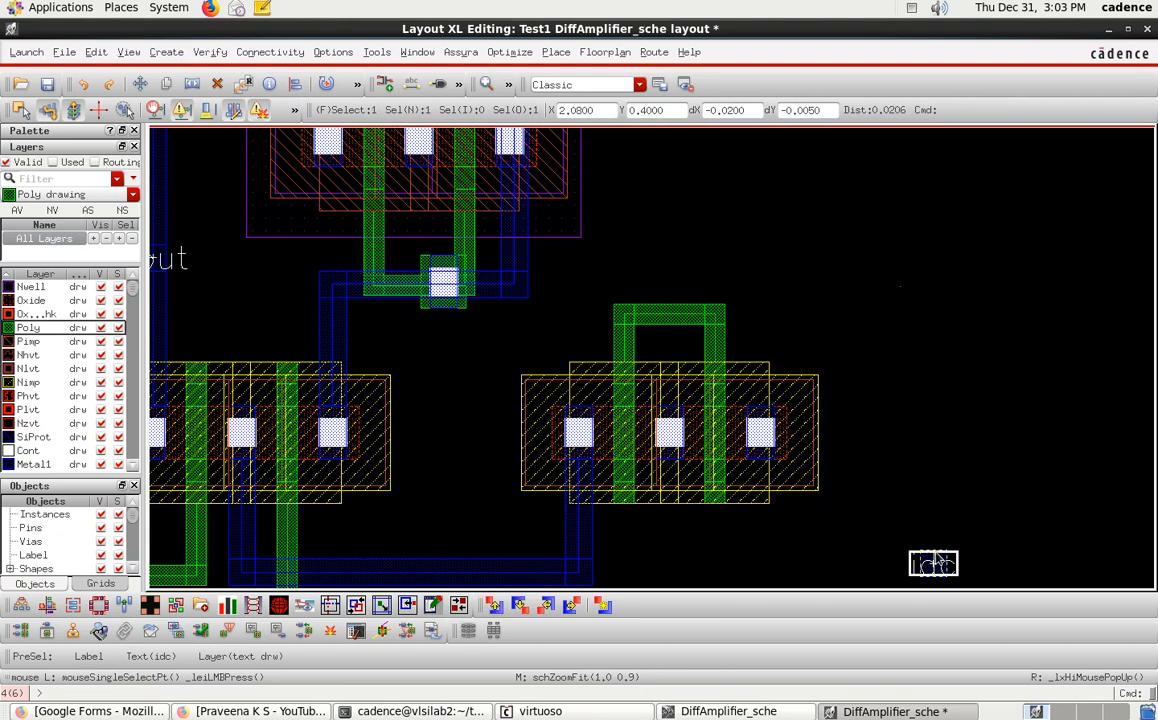
pyautogui.click(937, 561)
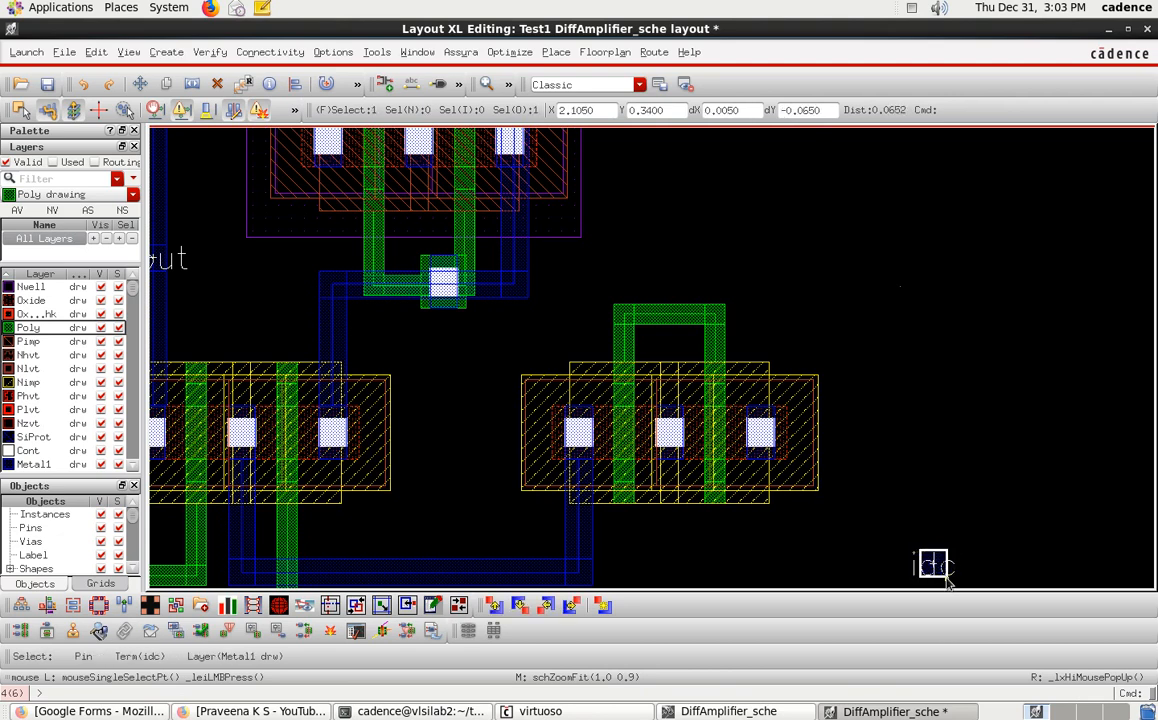
pyautogui.press('m')
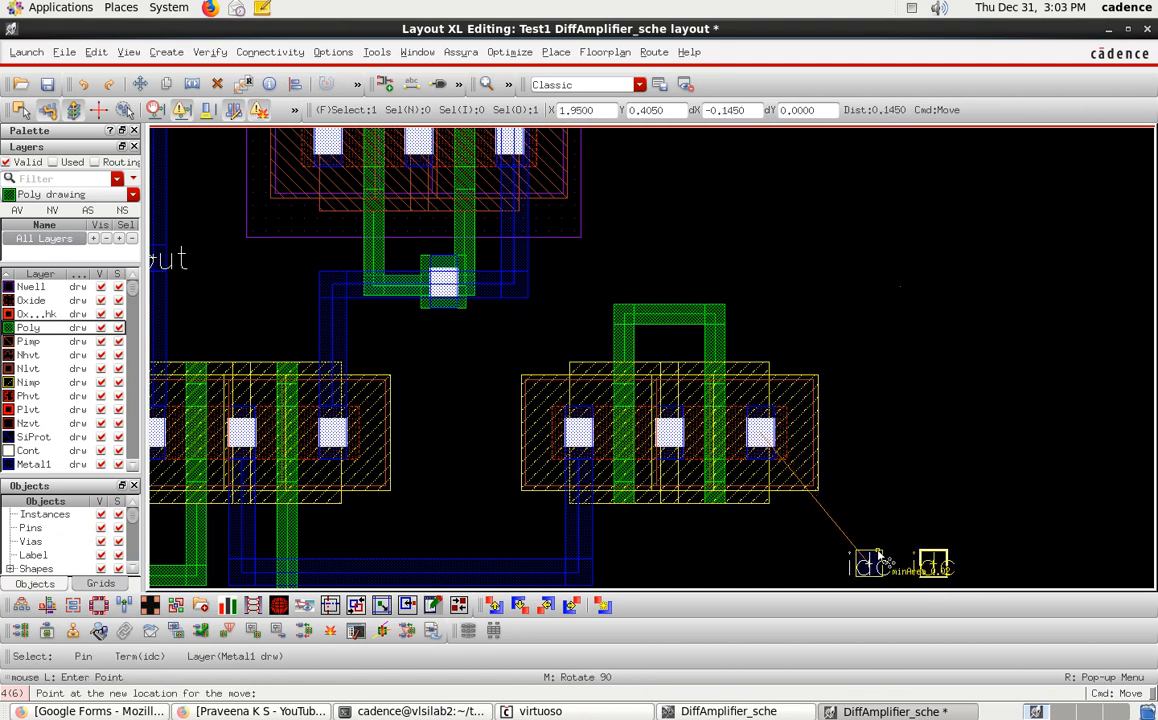
pyautogui.press('Escape')
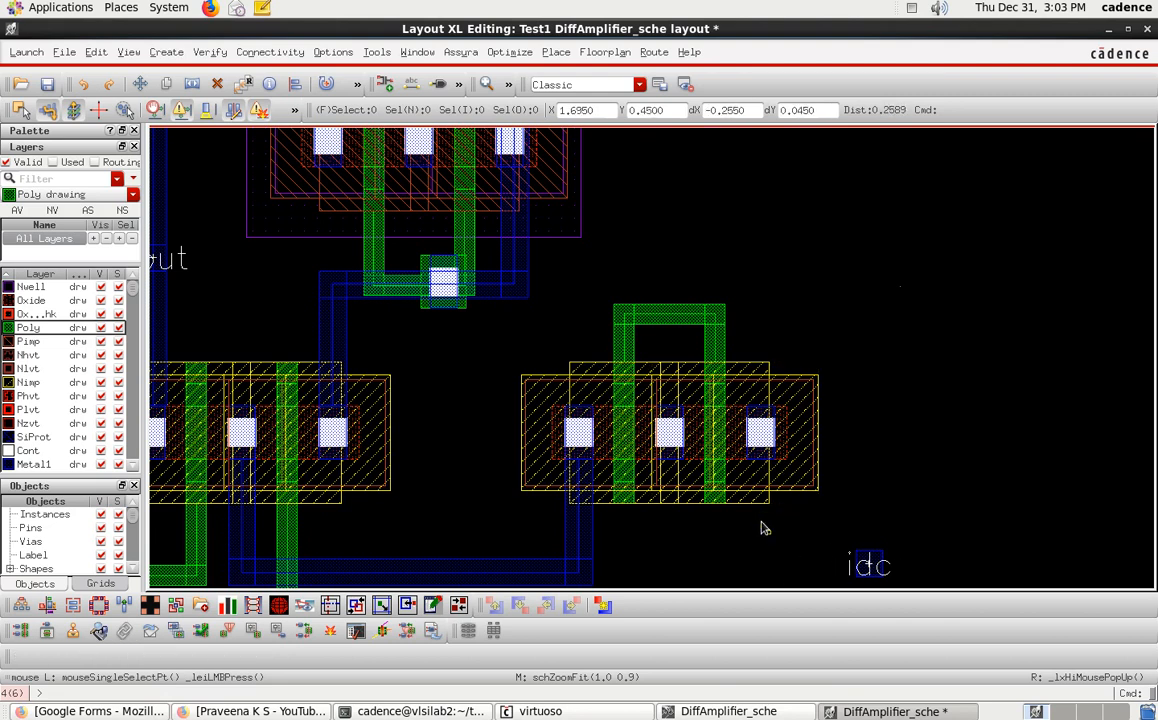
# Route a Metal1 wire from the right NMOS pair's right contact down and across to the idc pin
pyautogui.press('p')
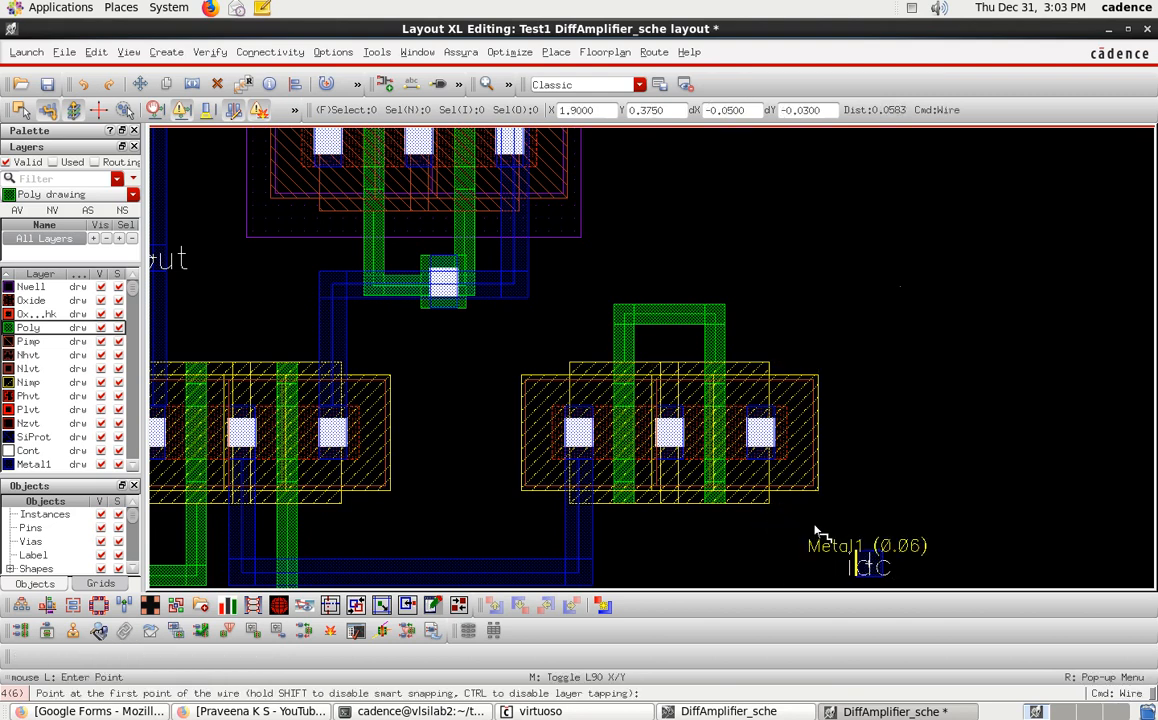
pyautogui.click(762, 469)
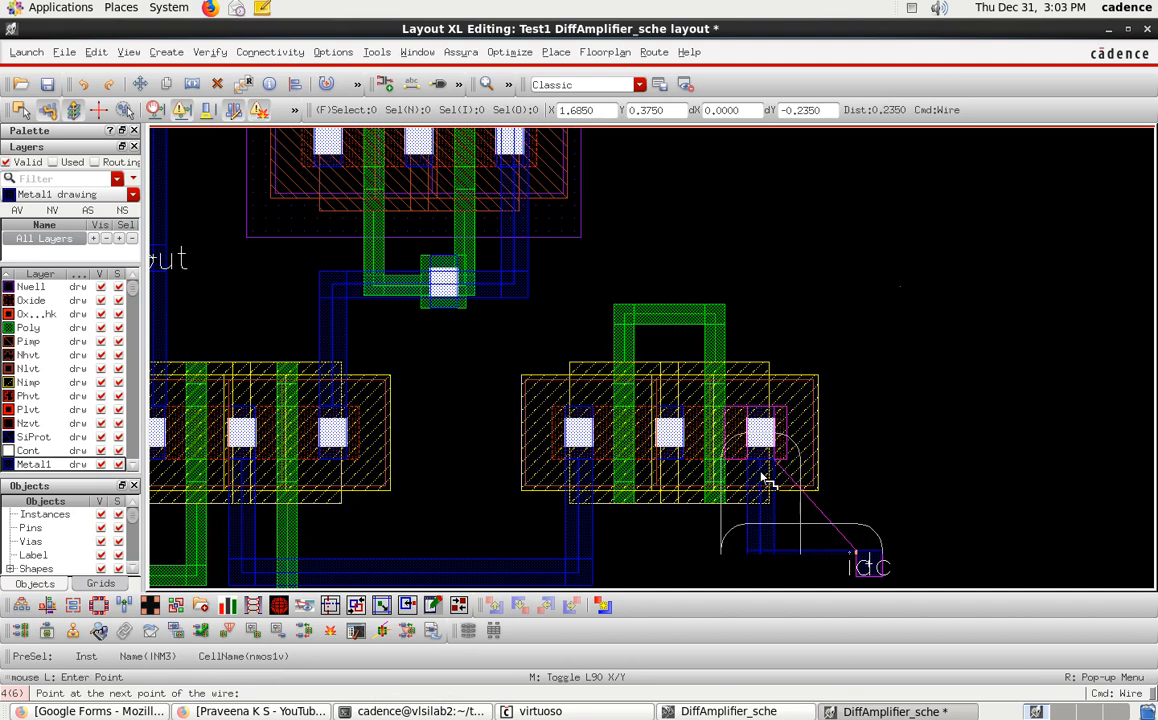
pyautogui.doubleClick(777, 552)
pyautogui.press('Escape')
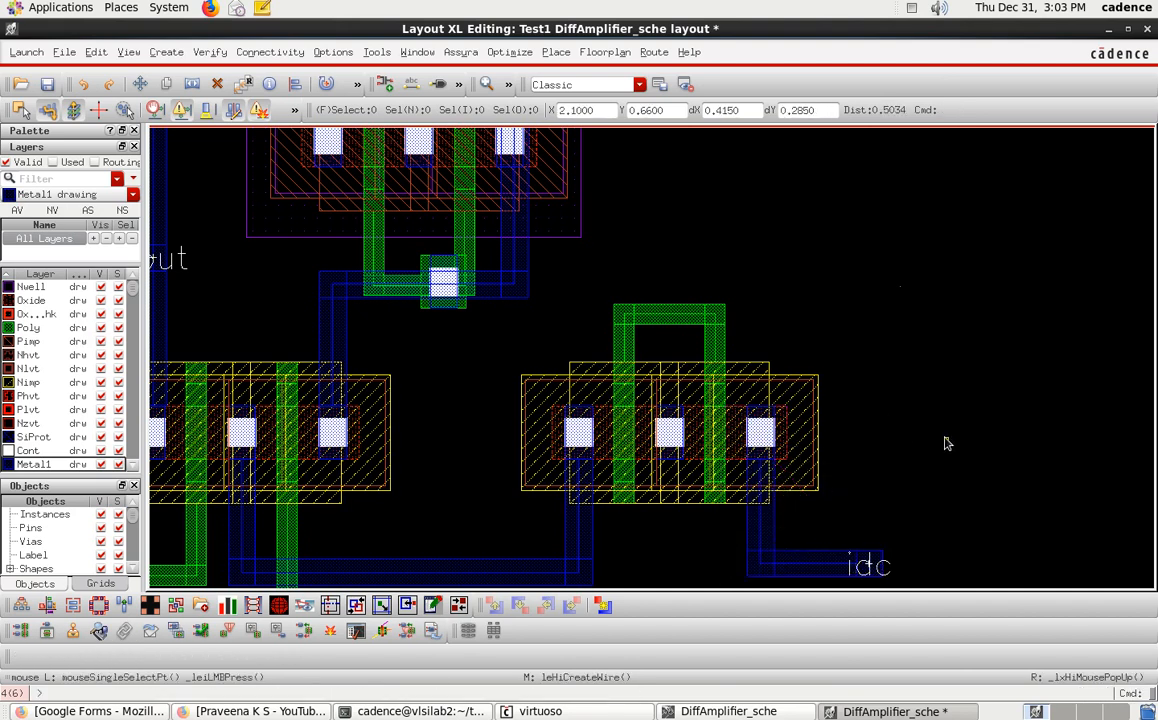
pyautogui.keyDown('ctrl'); pyautogui.scroll(-6, 950, 445); pyautogui.keyUp('ctrl')
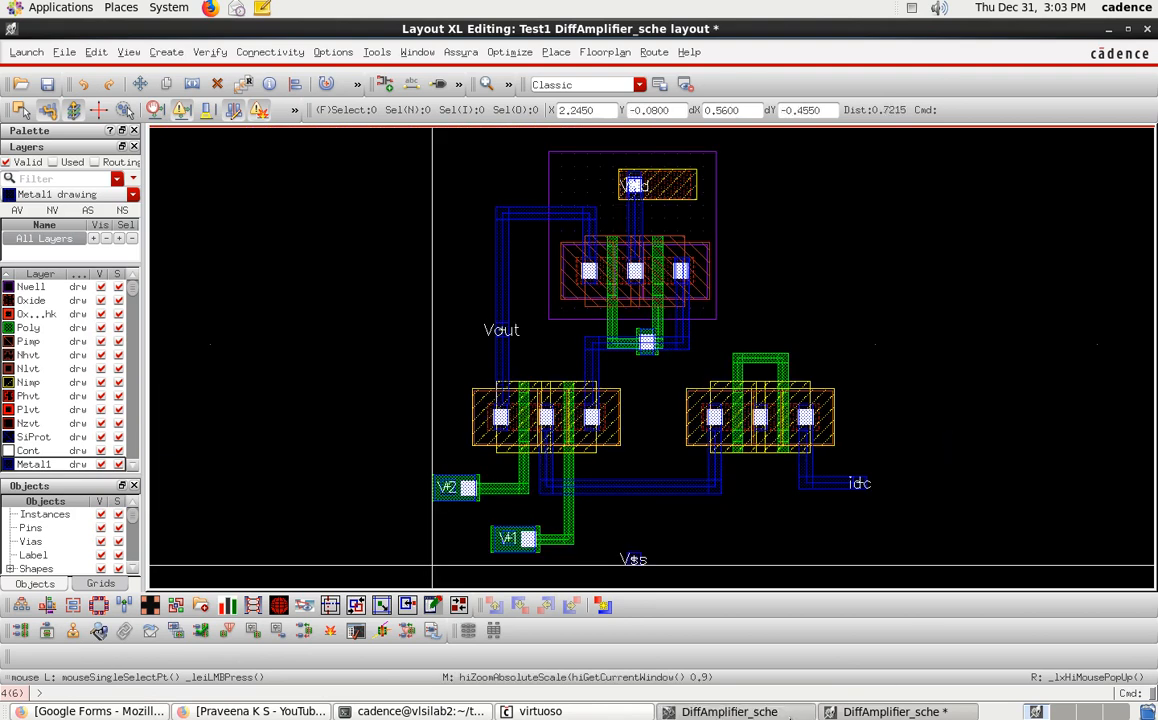
# Check the Vss connections in the schematic, and place an M1_PSUB via in the layout below the right NMOS pair's middle contact
pyautogui.click(724, 711)
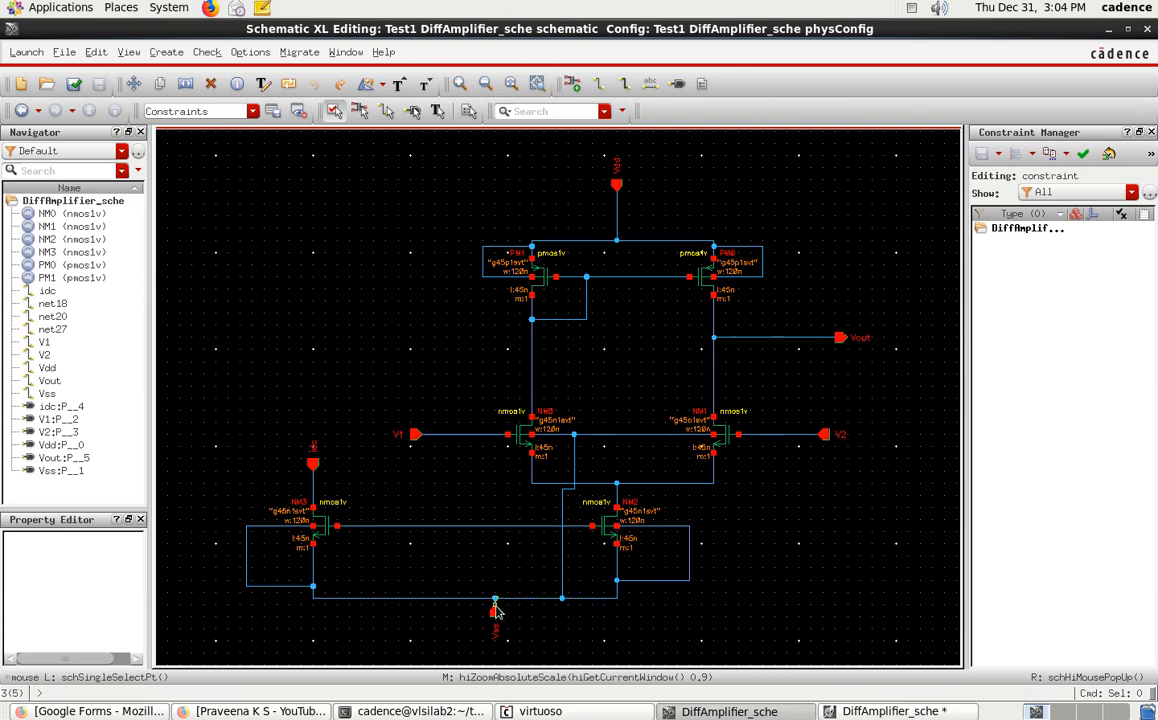
pyautogui.keyDown('ctrl'); pyautogui.scroll(1, 503, 650); pyautogui.keyUp('ctrl')
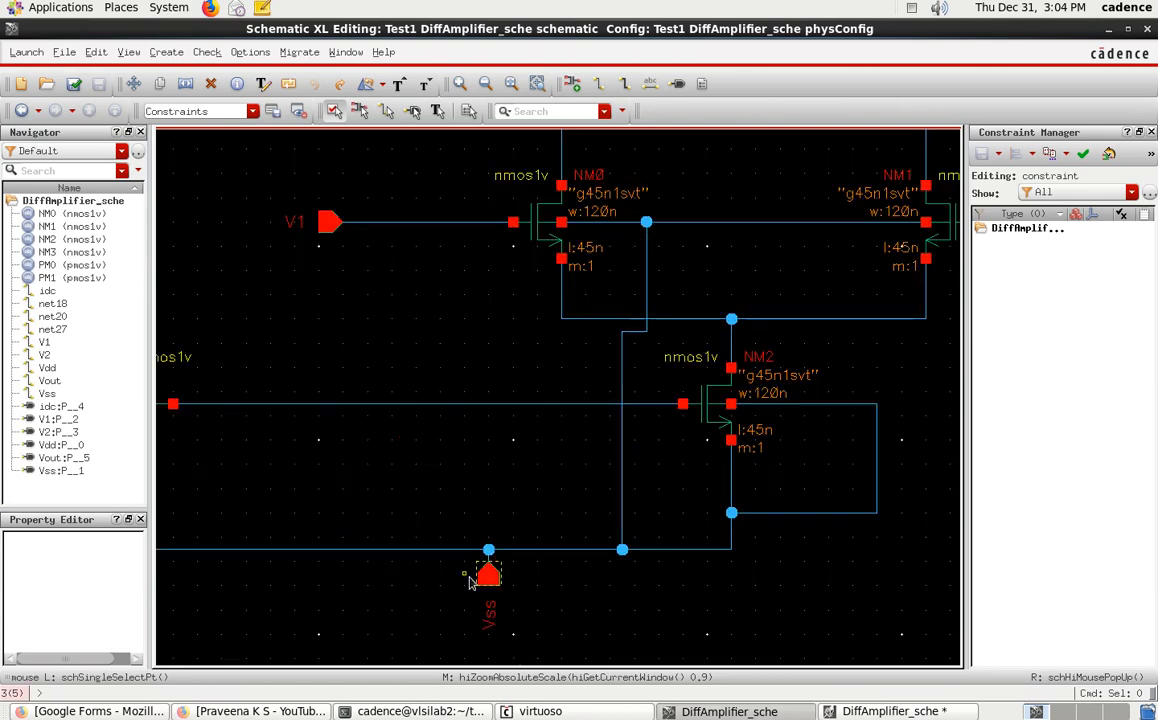
pyautogui.press('f')
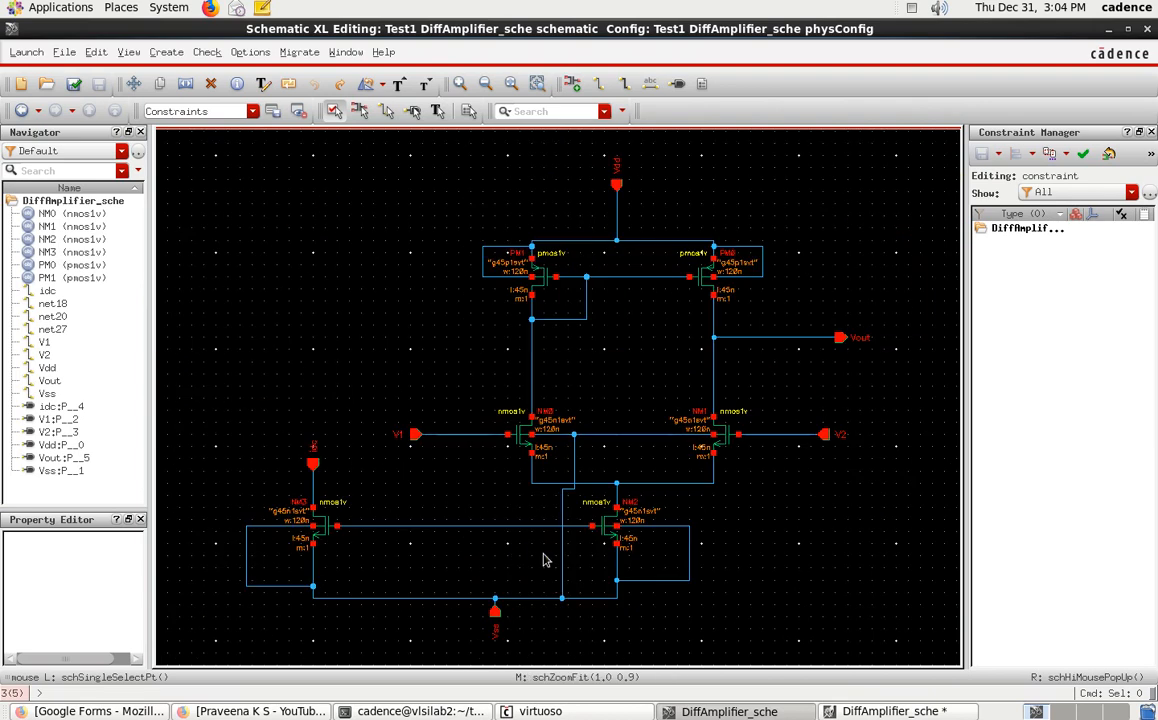
pyautogui.click(735, 711)
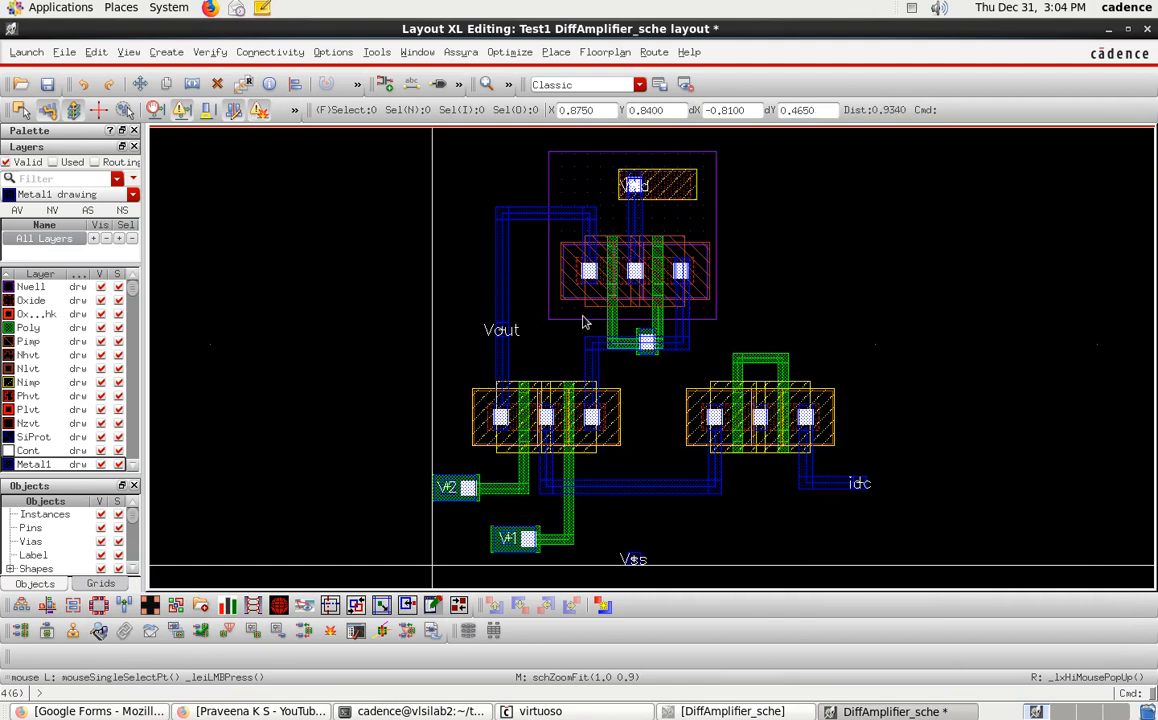
pyautogui.click(164, 54)
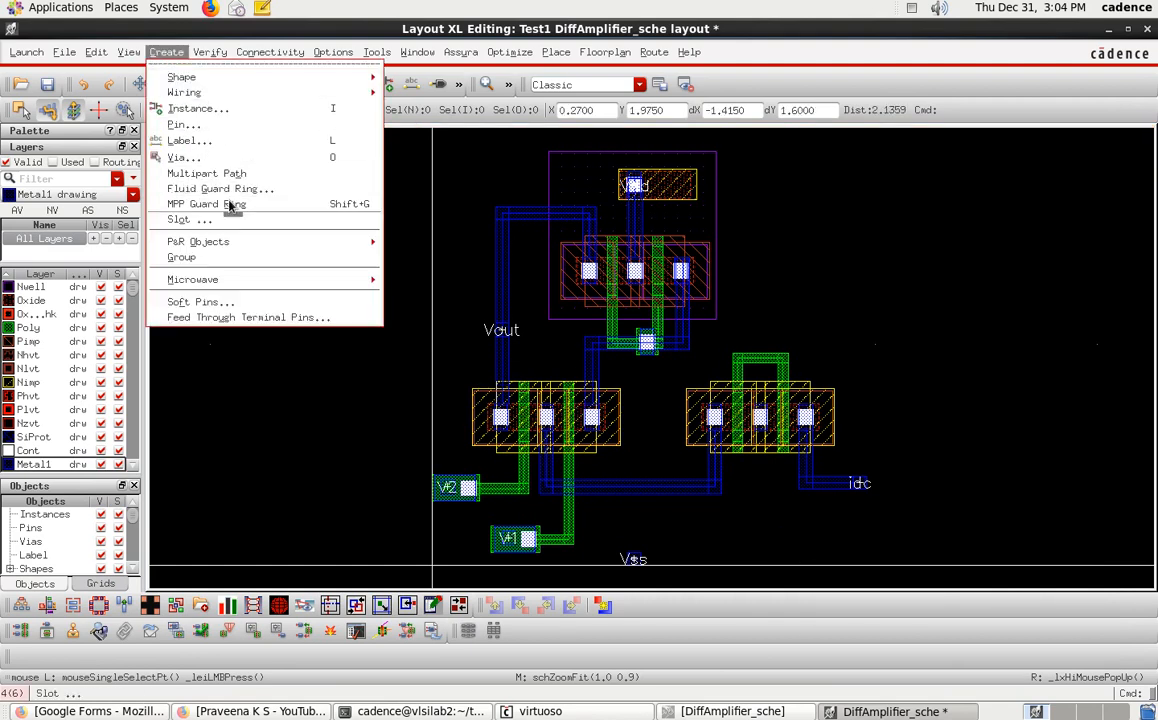
pyautogui.click(238, 162)
pyautogui.click(500, 268)
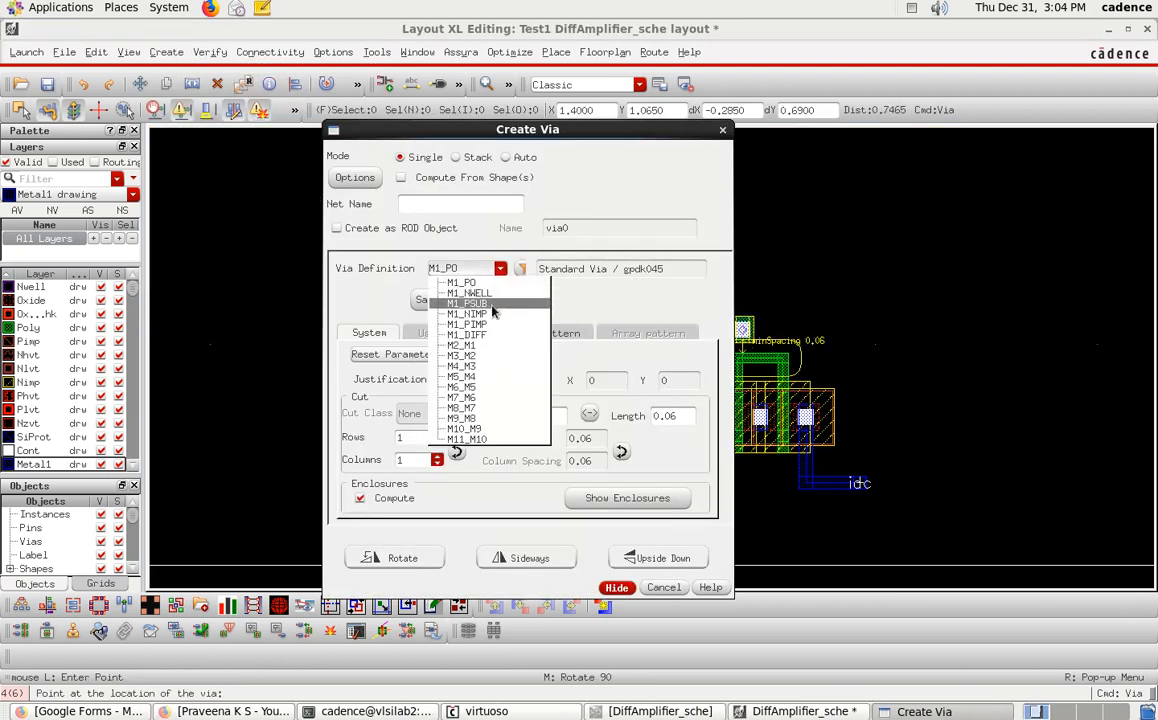
pyautogui.click(490, 305)
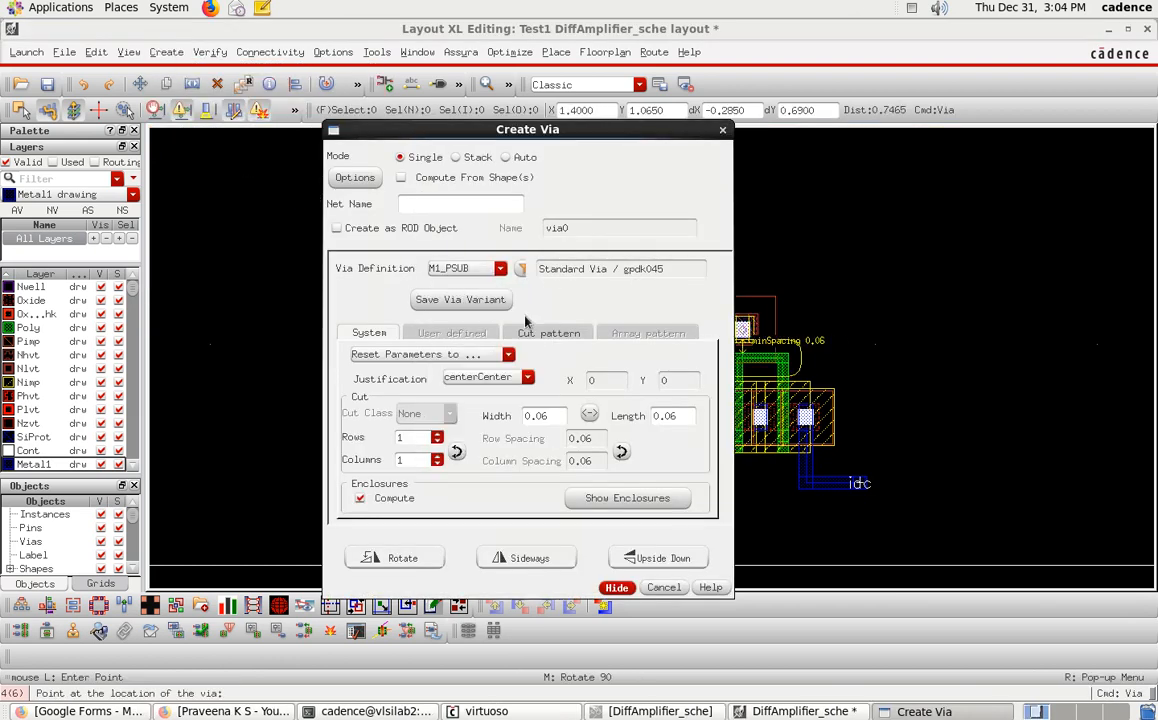
pyautogui.click(616, 589)
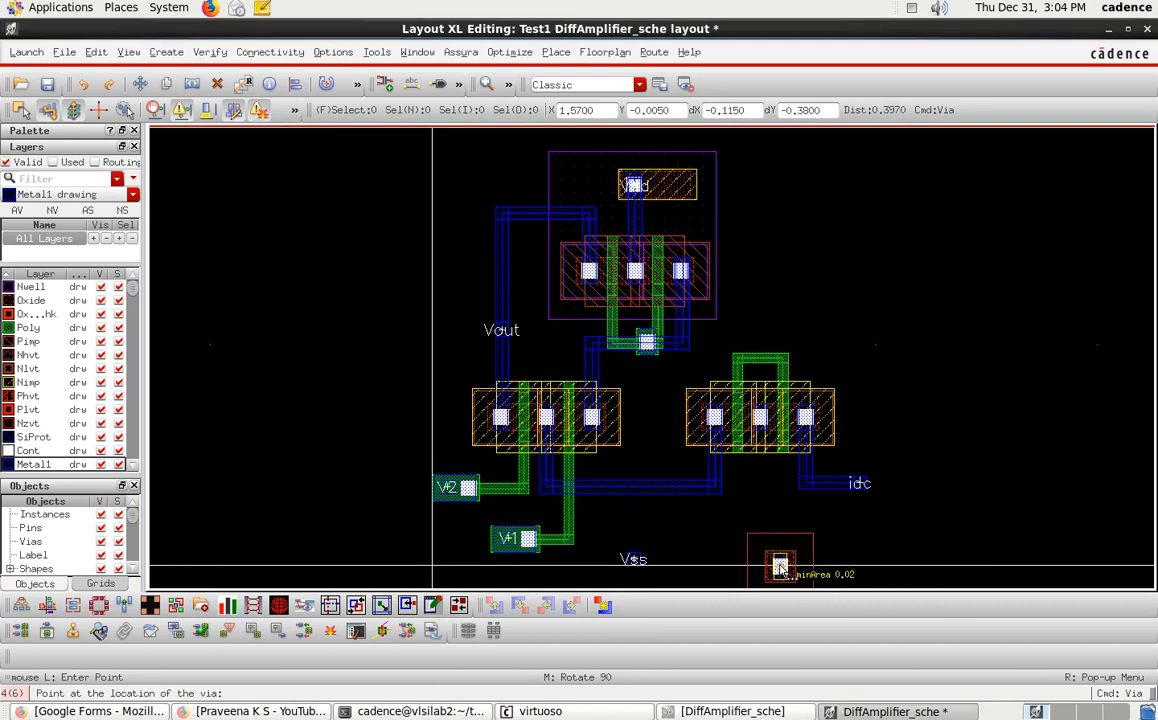
pyautogui.keyDown('ctrl'); pyautogui.scroll(3, 780, 568); pyautogui.keyUp('ctrl')
pyautogui.keyDown('ctrl'); pyautogui.scroll(-3, 782, 570); pyautogui.keyUp('ctrl')
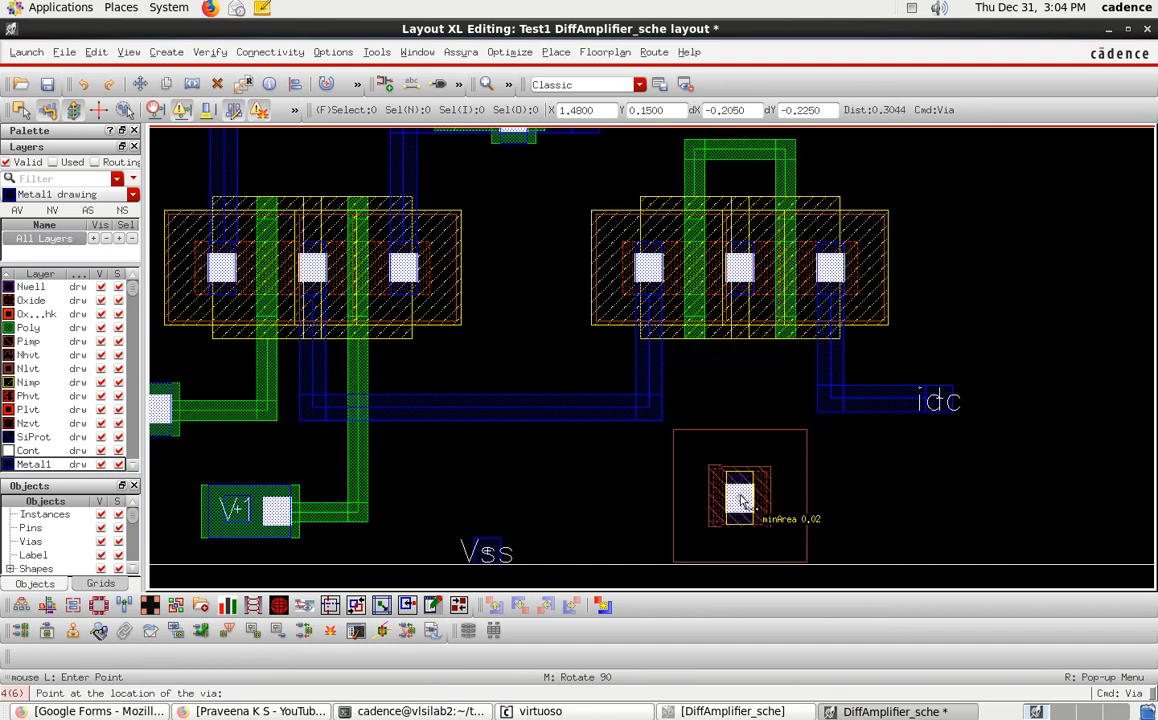
pyautogui.click(742, 518)
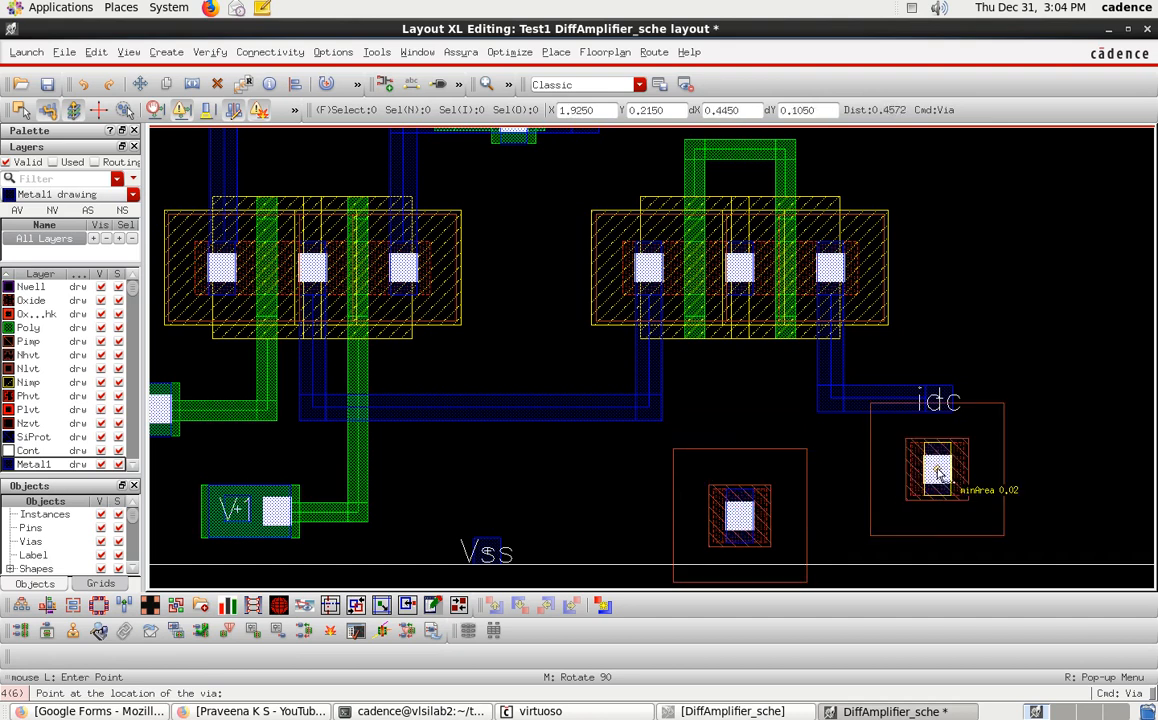
pyautogui.press('Escape')
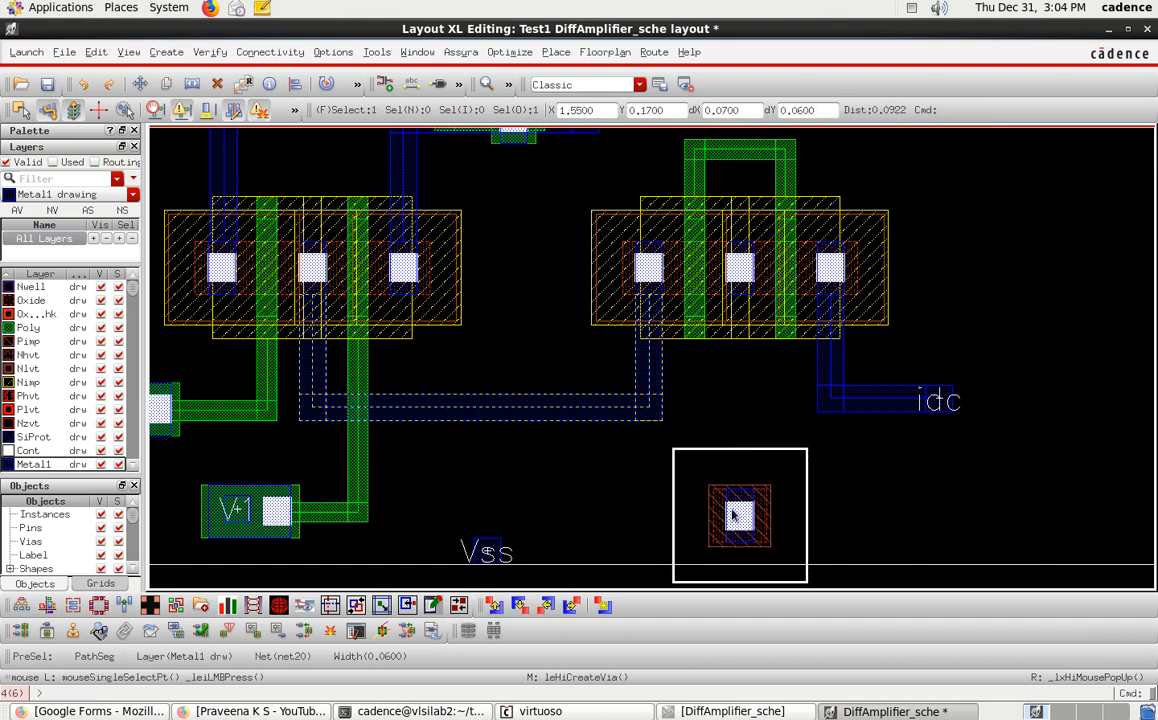
# Flatten the new M1_PSUB via by one level, with vias and Pcells included
pyautogui.click(140, 86)
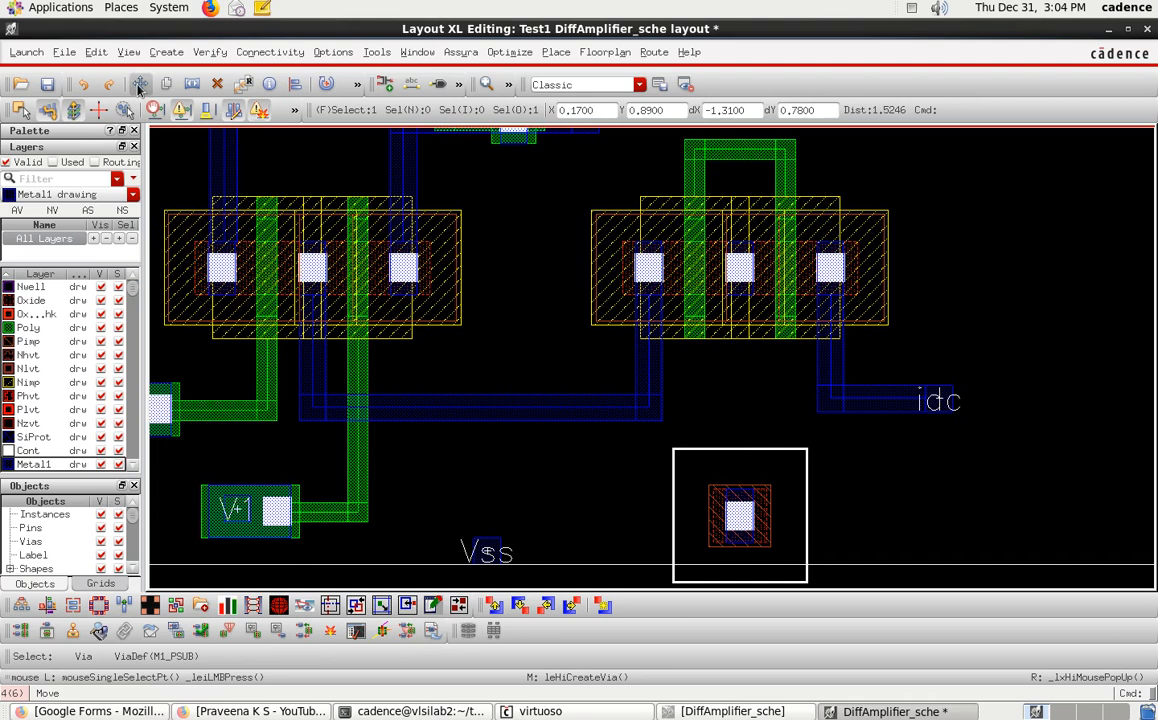
pyautogui.click(96, 52)
pyautogui.moveTo(165, 301)
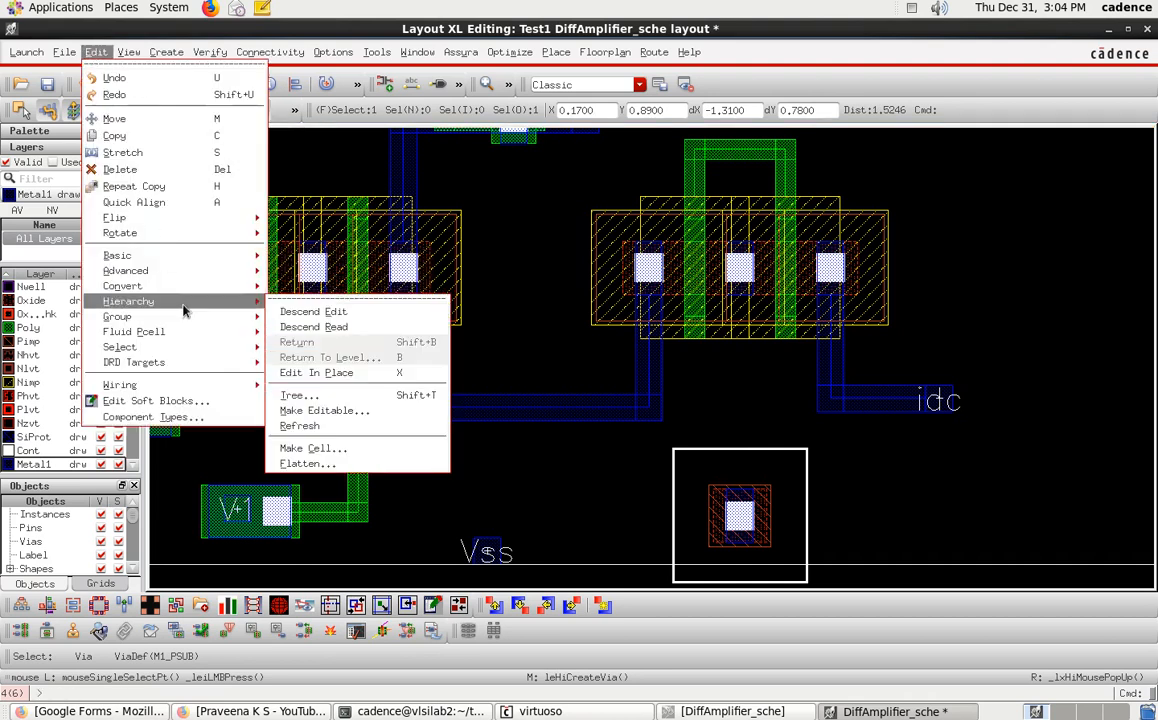
pyautogui.click(345, 463)
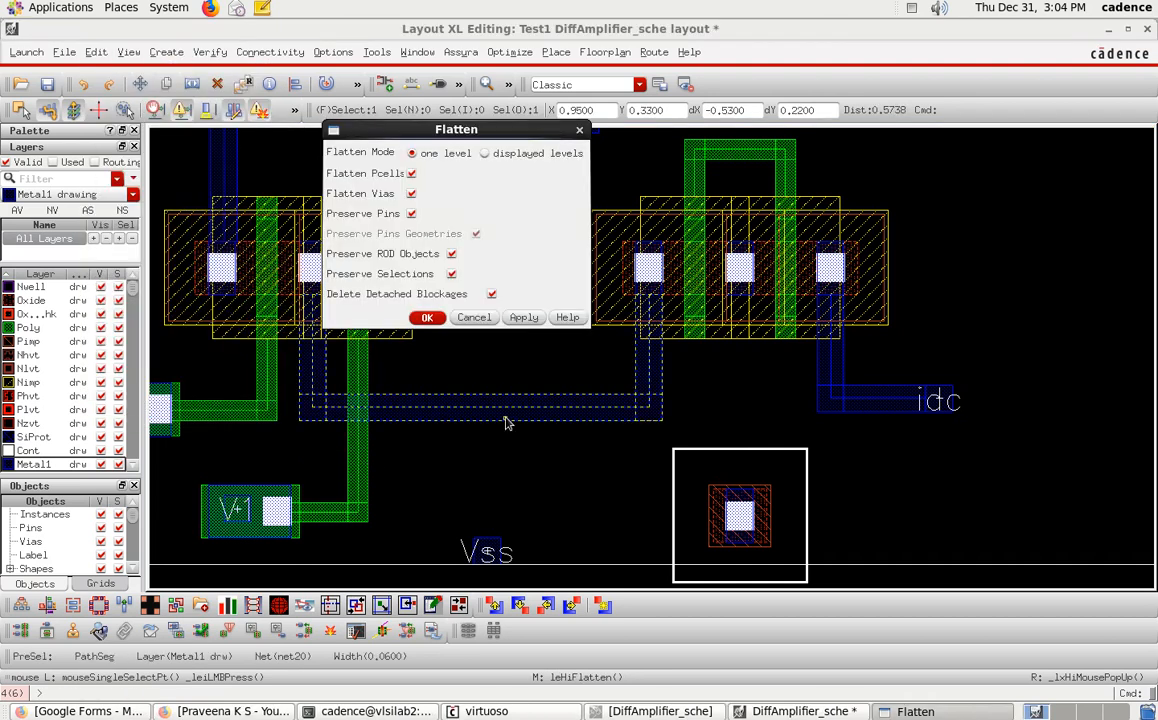
pyautogui.click(428, 318)
pyautogui.click(890, 490)
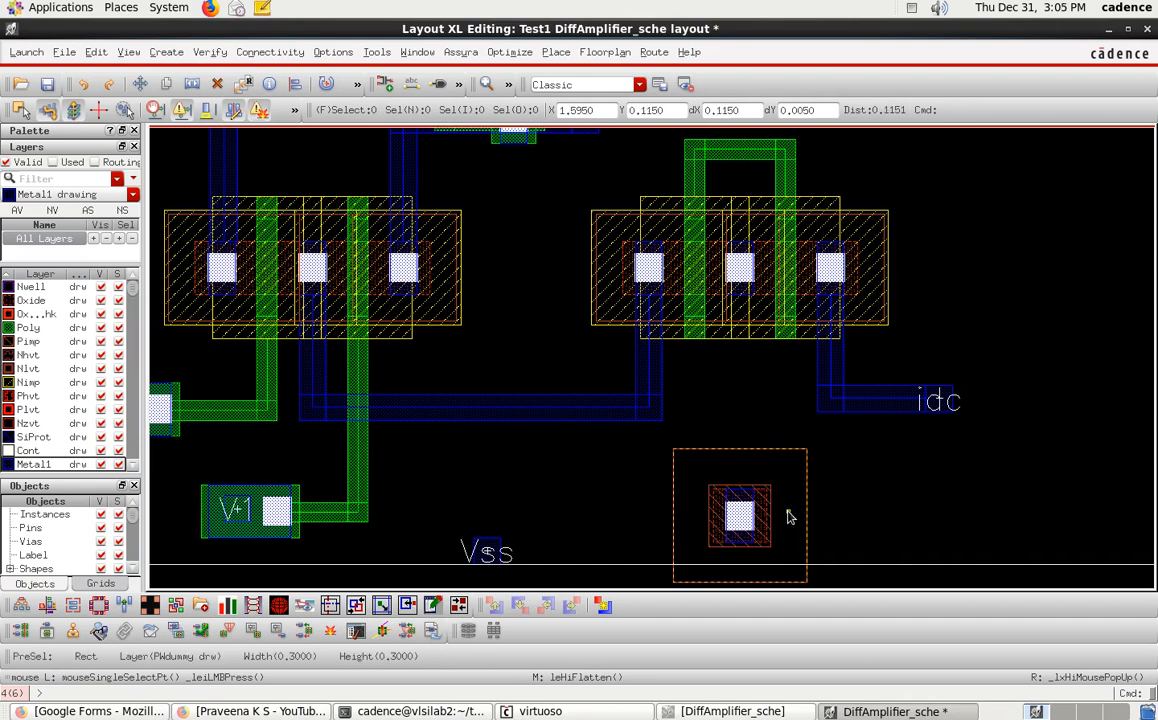
# Stretch the right edges of the flattened substrate tap's outer rectangle and its two inner rectangles outward, widening the tap beyond its contact
pyautogui.click(192, 84)
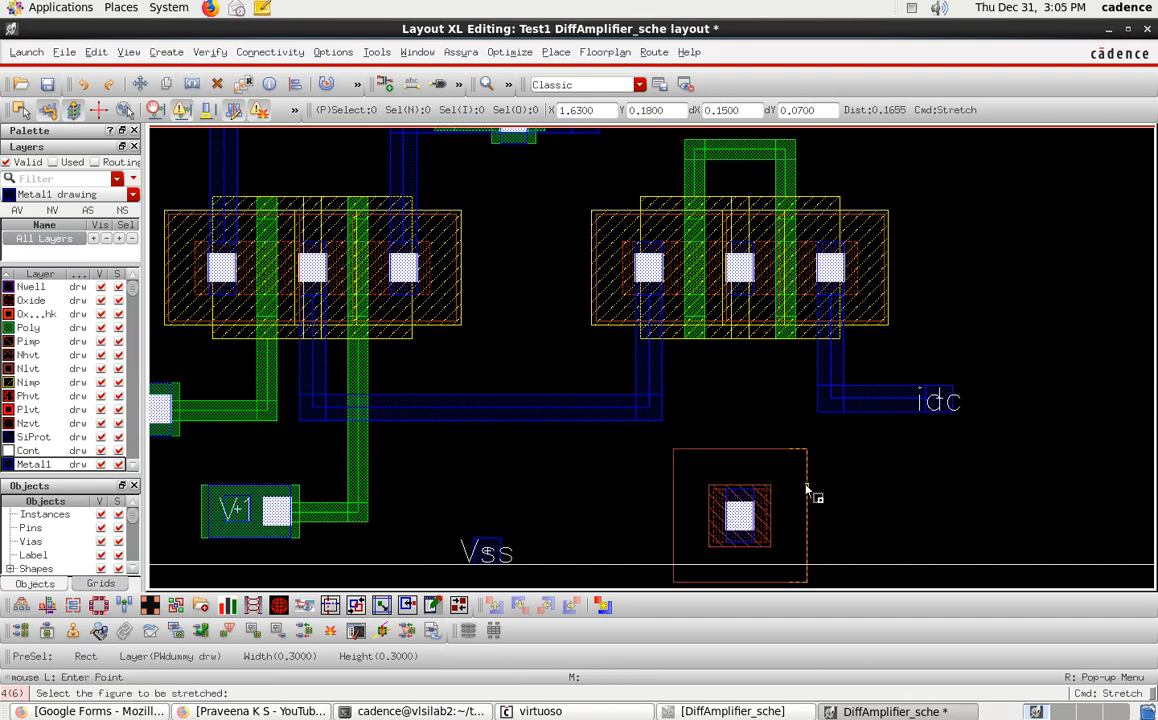
pyautogui.click(807, 490)
pyautogui.click(921, 487)
pyautogui.click(771, 496)
pyautogui.click(893, 496)
pyautogui.click(765, 504)
pyautogui.click(890, 514)
pyautogui.press('Escape')
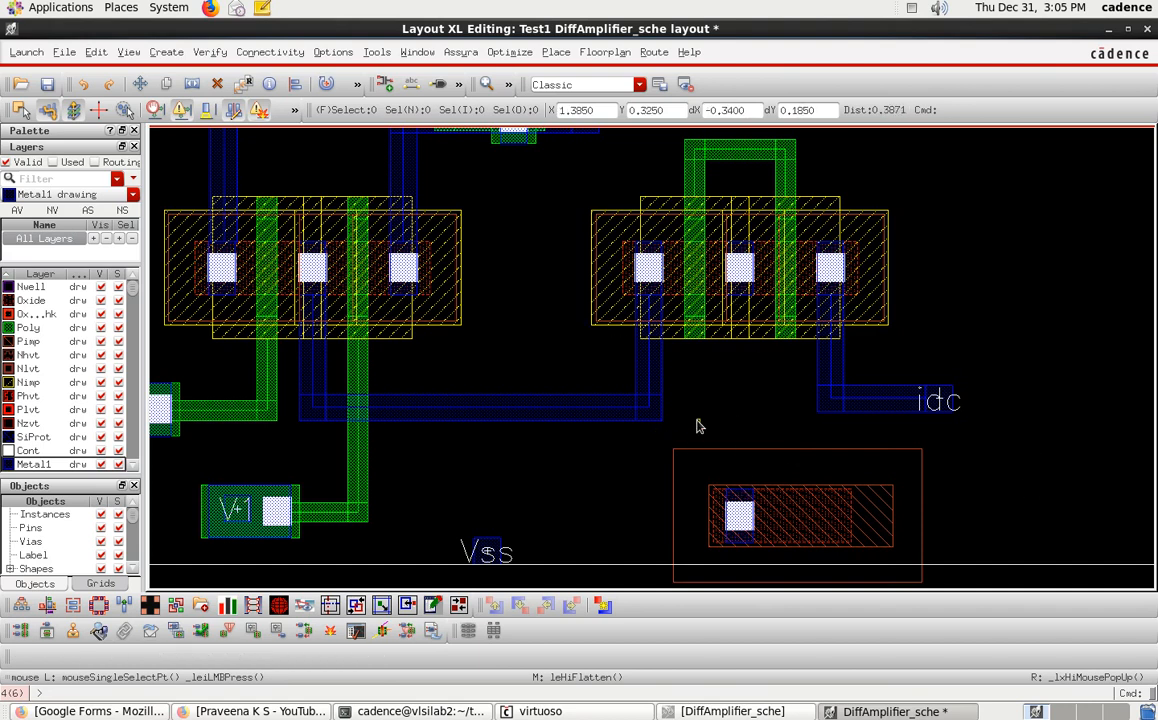
# Route a Metal1 wire from the right NMOS pair's middle contact straight down to the substrate tap's contact
pyautogui.press('p')
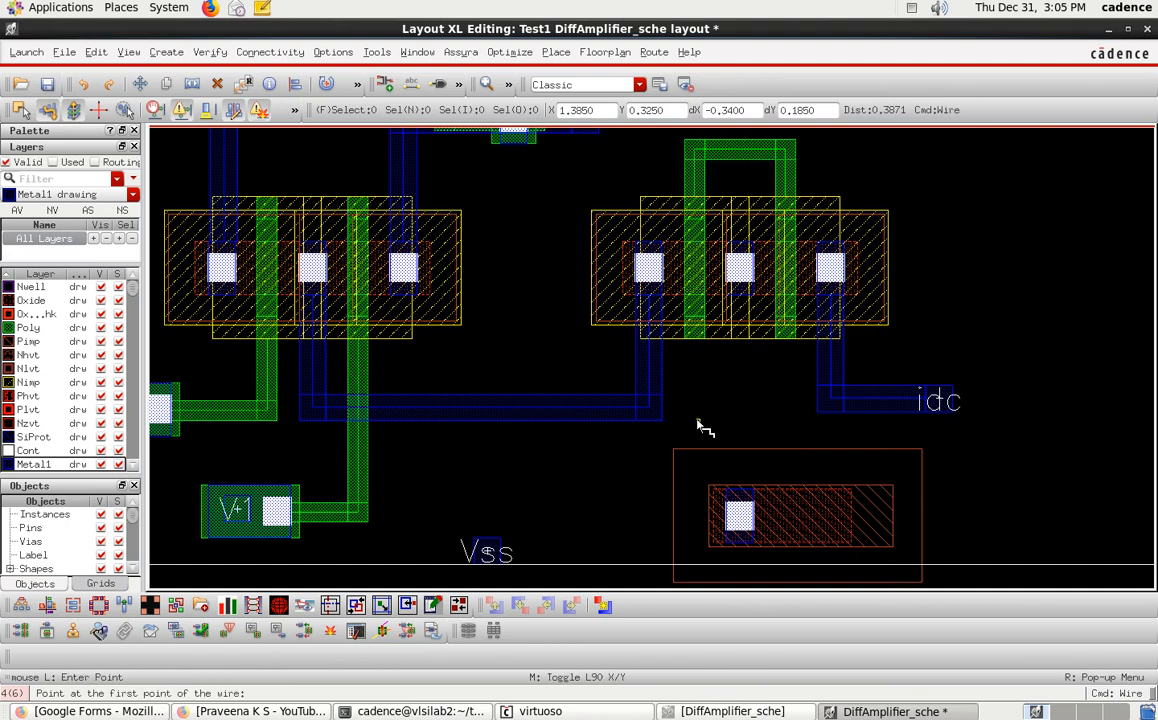
pyautogui.click(742, 302)
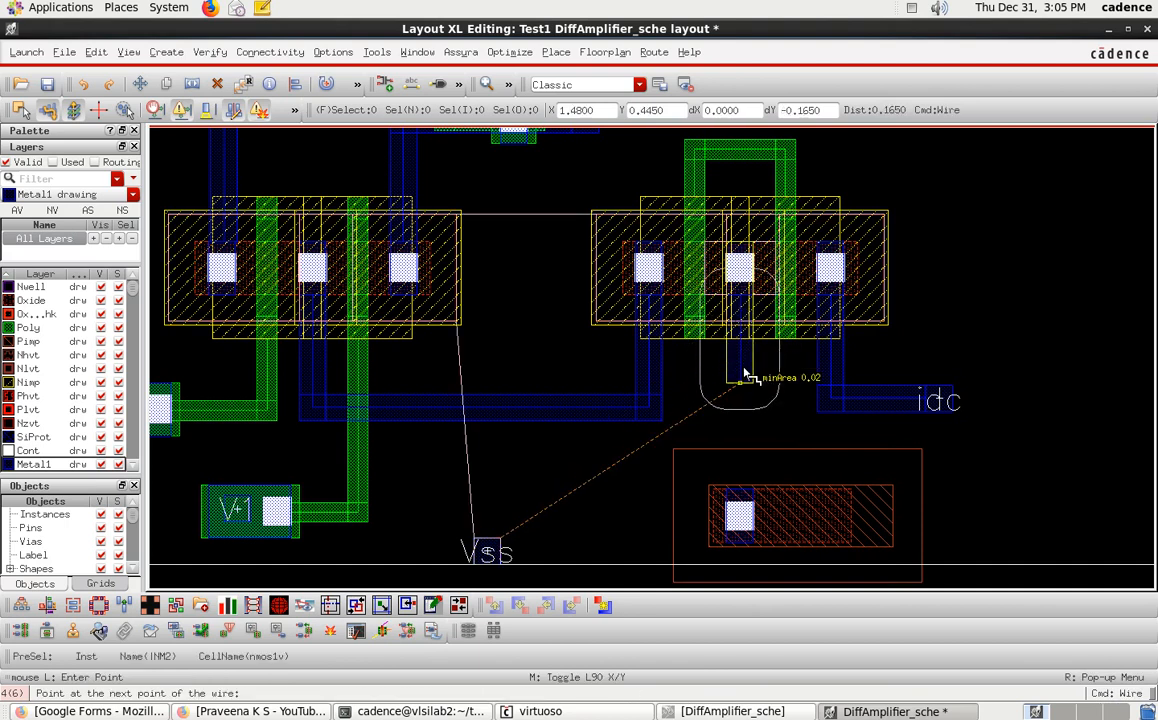
pyautogui.doubleClick(742, 540)
pyautogui.press('Escape')
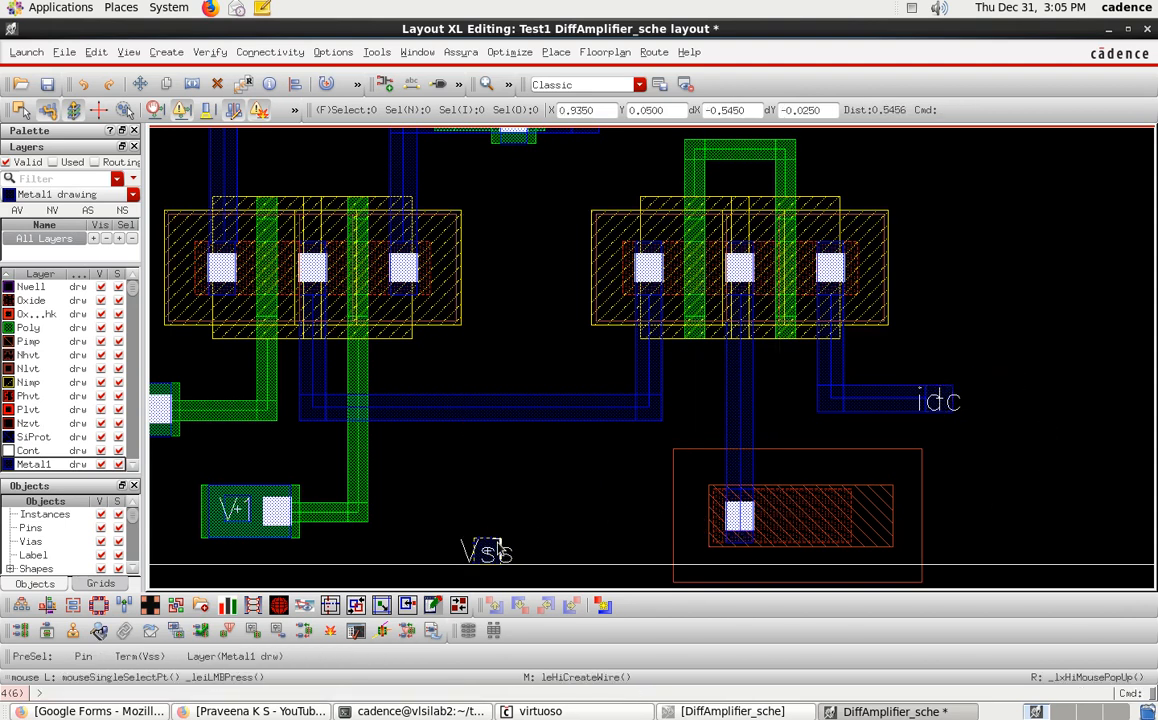
# Move the Vss pin with its label onto the substrate tap's contact, and save the layout
pyautogui.click(488, 546)
pyautogui.press('m')
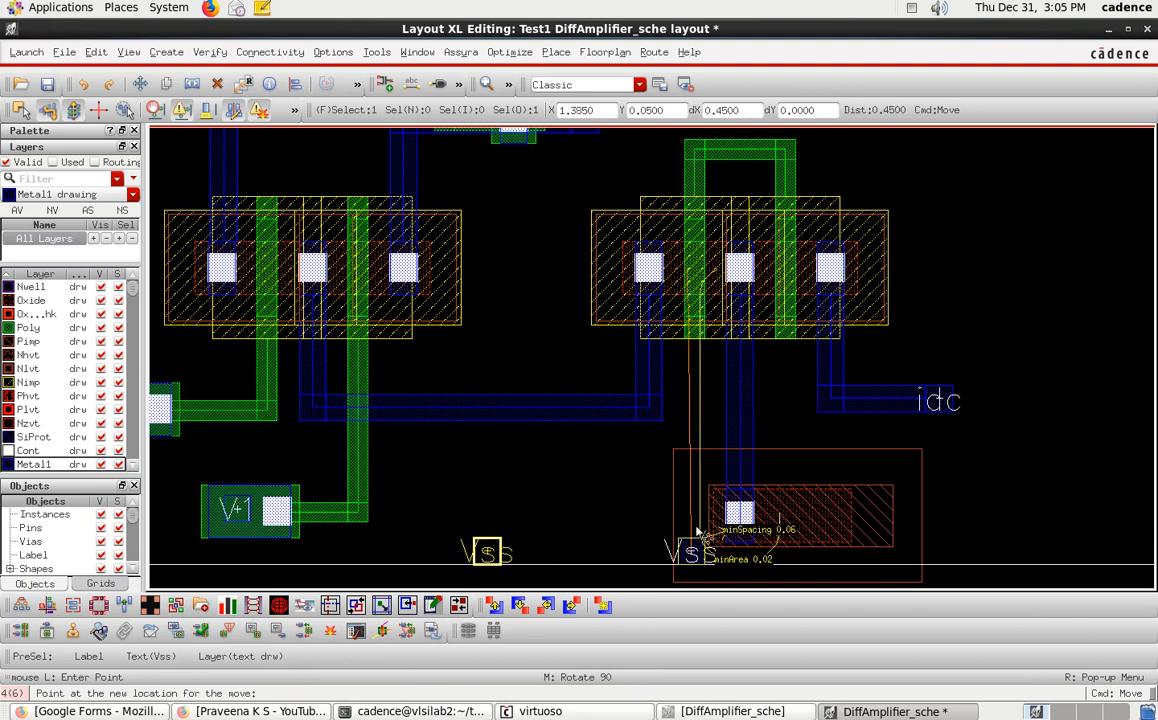
pyautogui.click(748, 546)
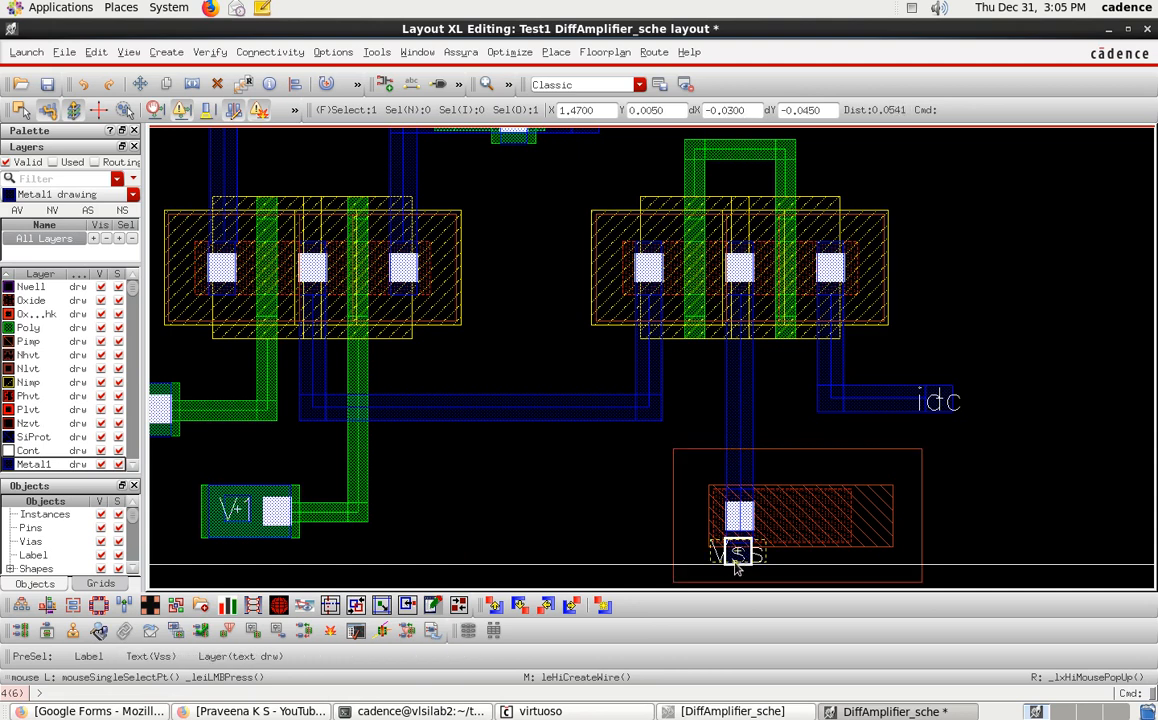
pyautogui.press('m')
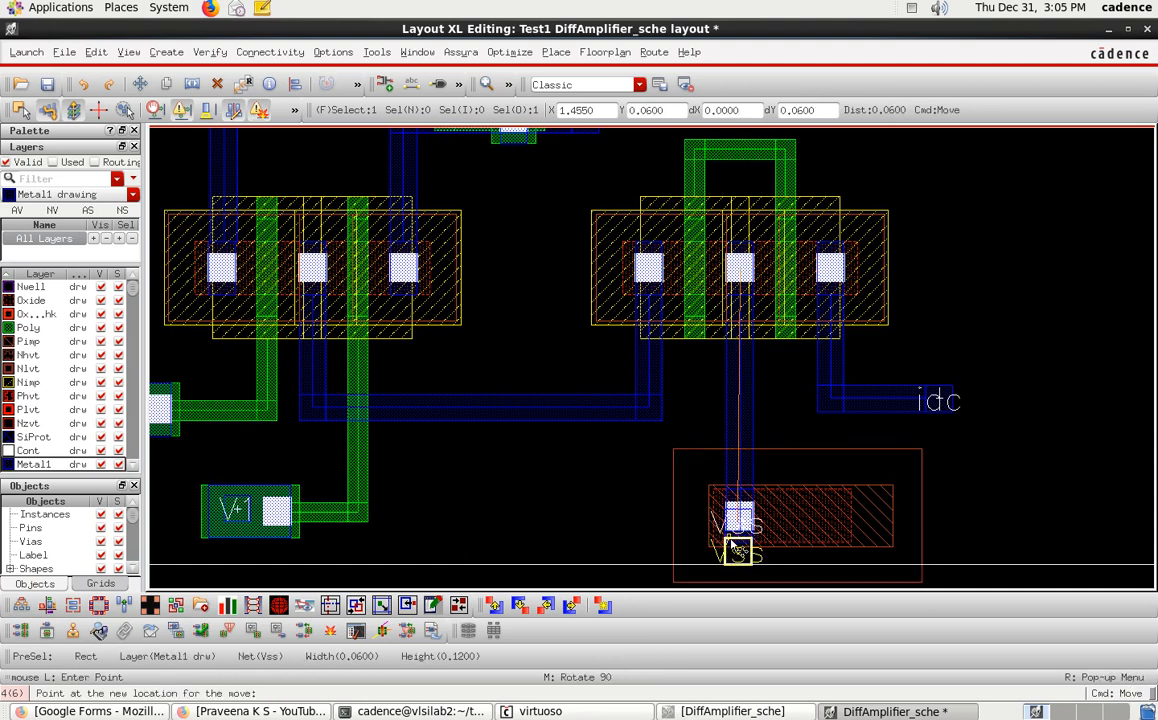
pyautogui.press('Escape')
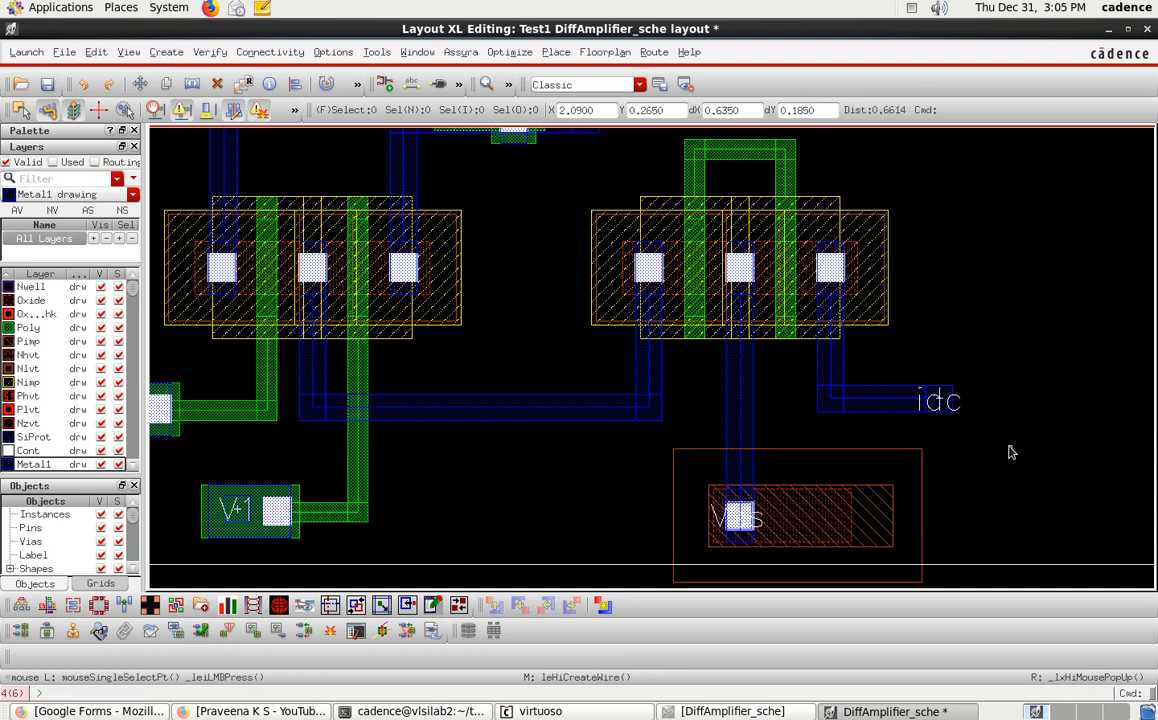
pyautogui.press('f')
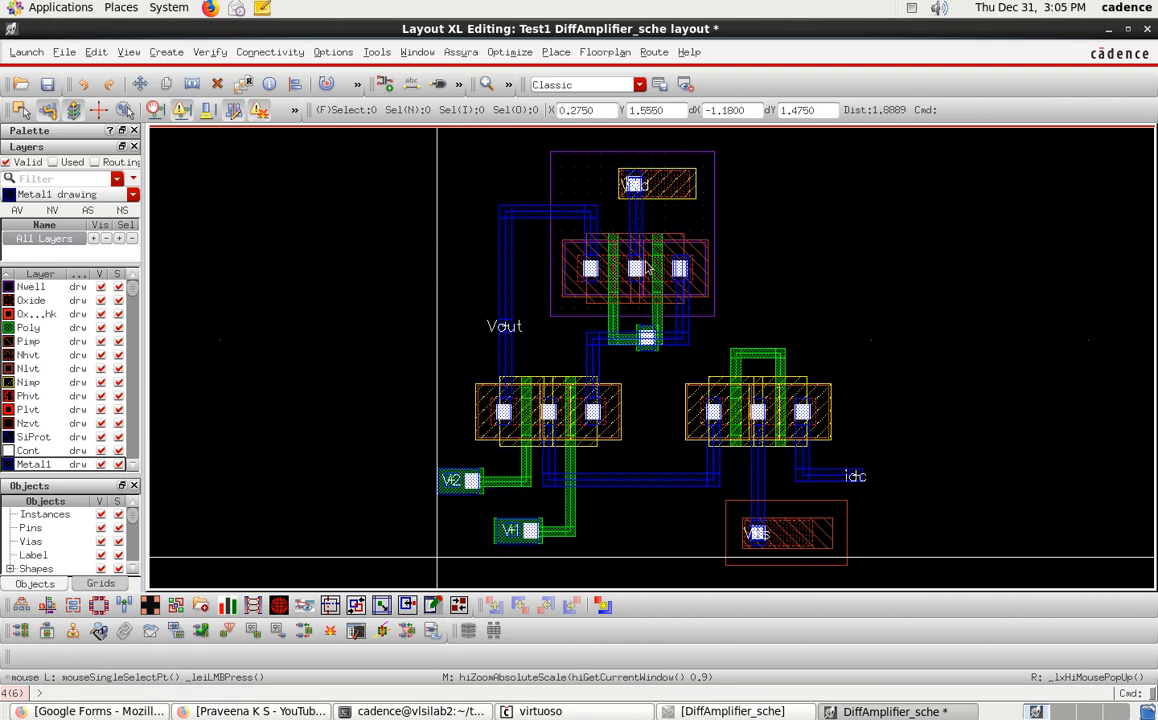
pyautogui.click(48, 85)
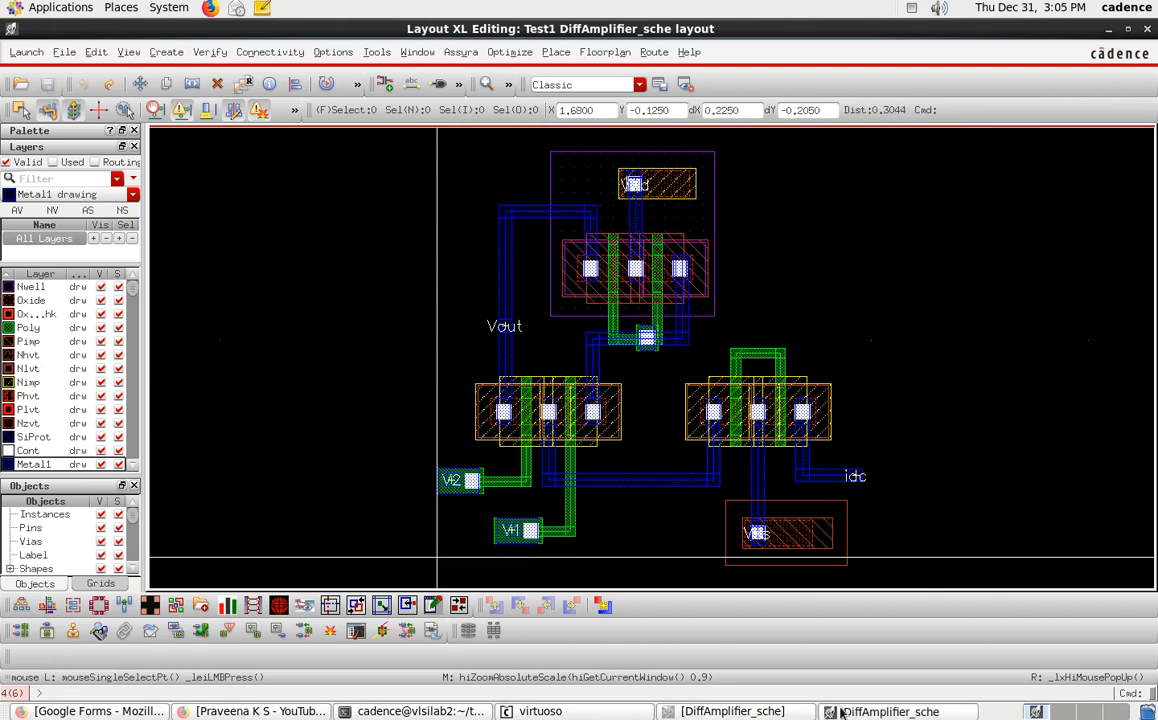
# Compare the layout with the schematic, run Assura DRC on the full layout, and open the run's results
pyautogui.click(730, 711)
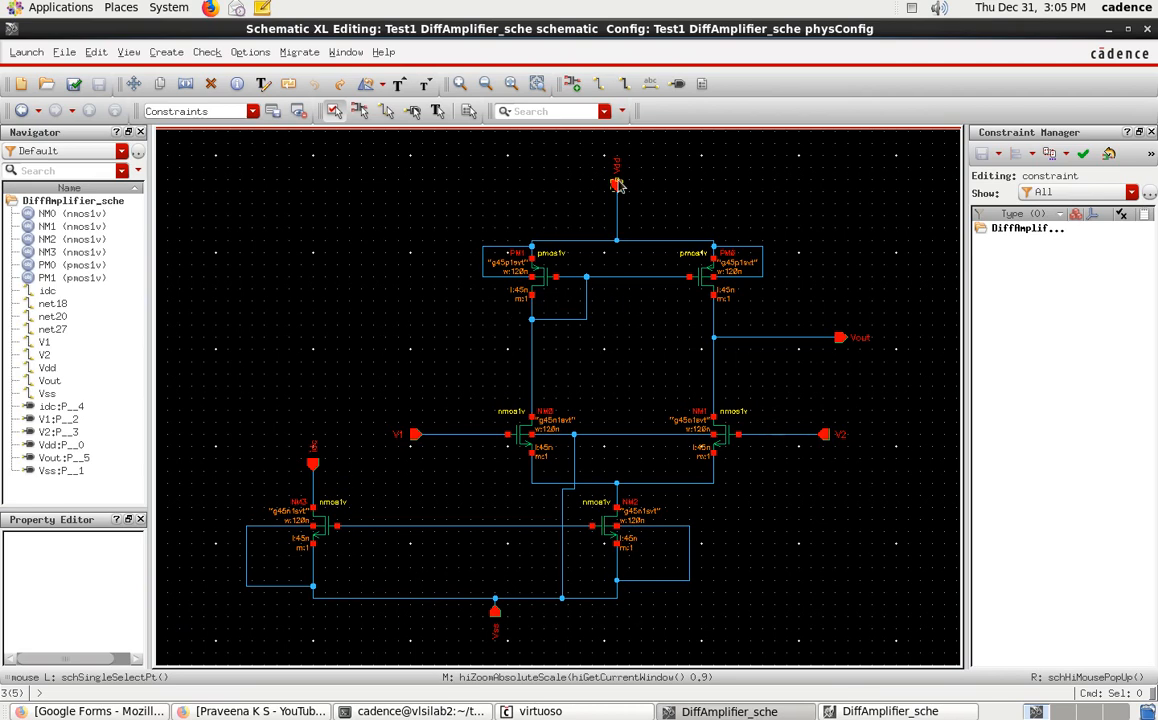
pyautogui.click(892, 713)
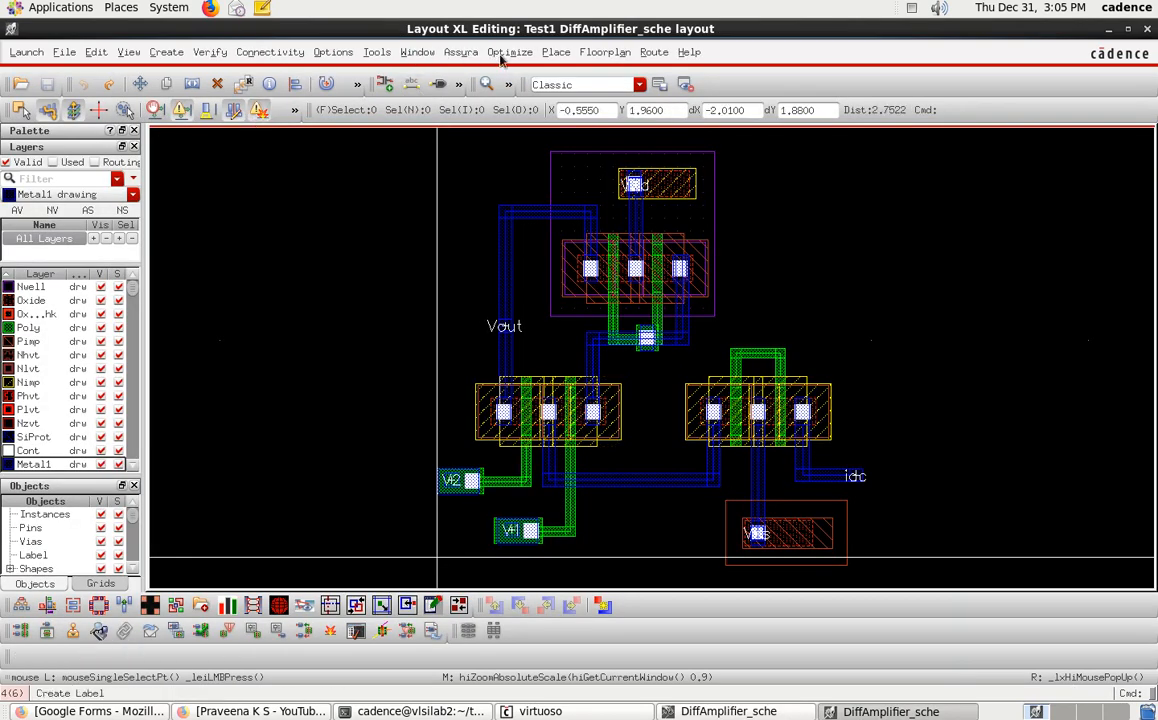
pyautogui.click(460, 52)
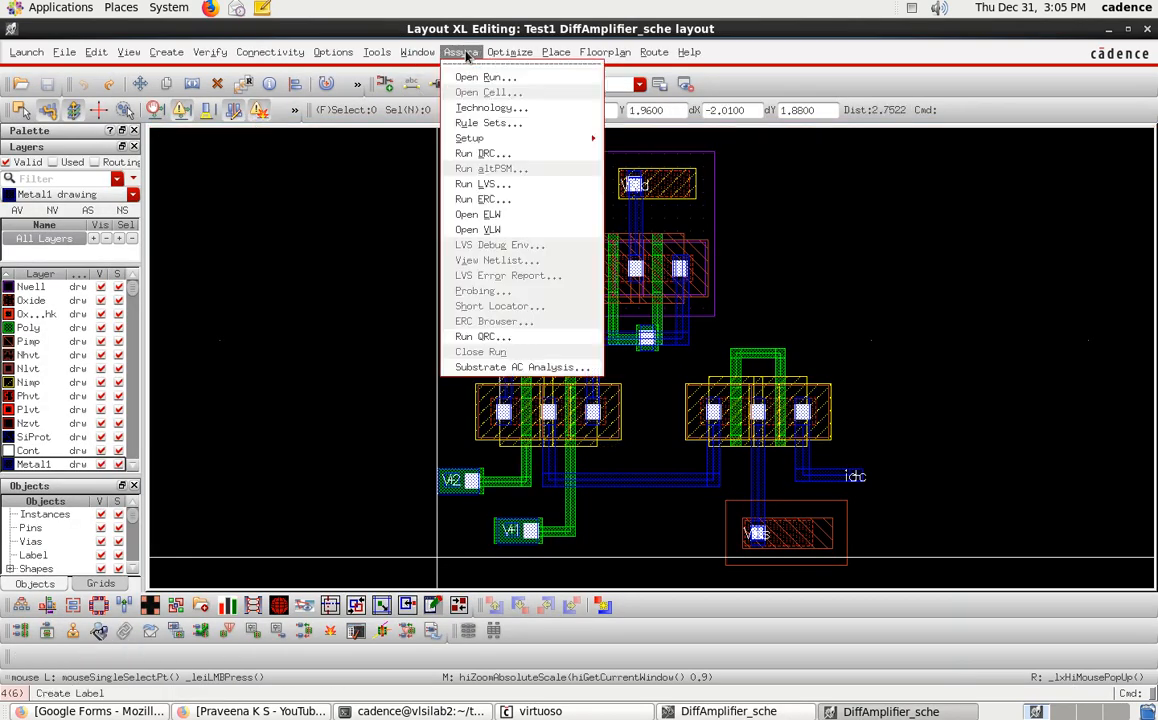
pyautogui.click(482, 153)
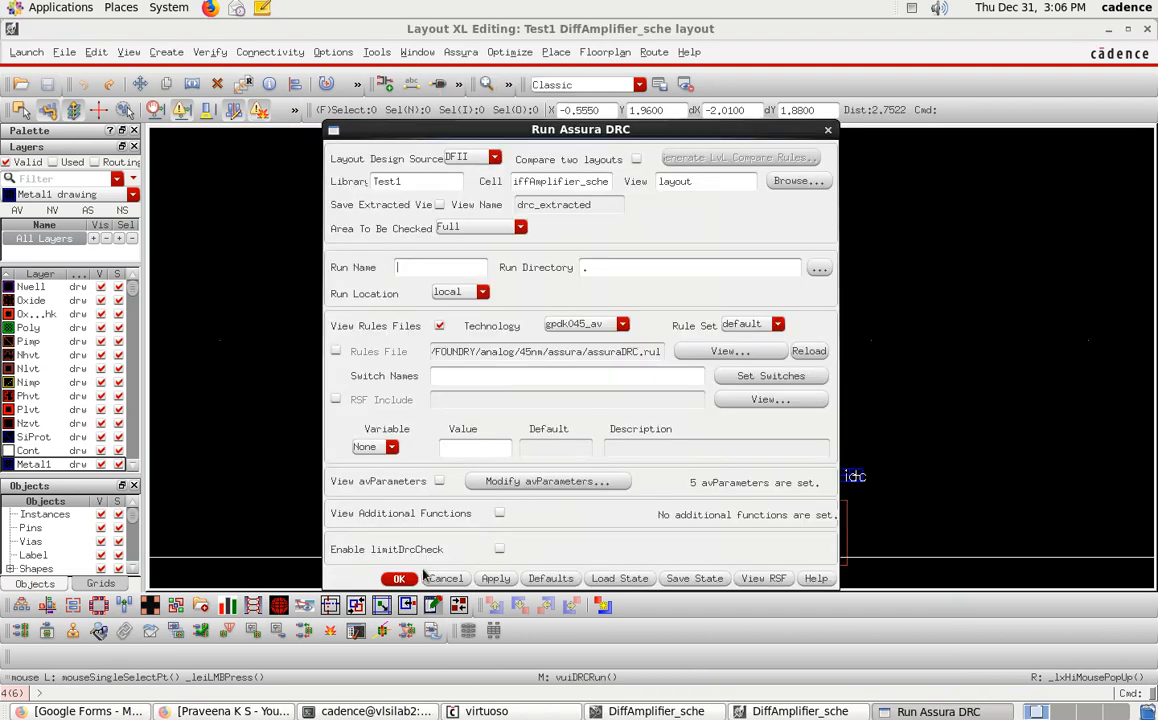
pyautogui.click(401, 579)
pyautogui.click(527, 377)
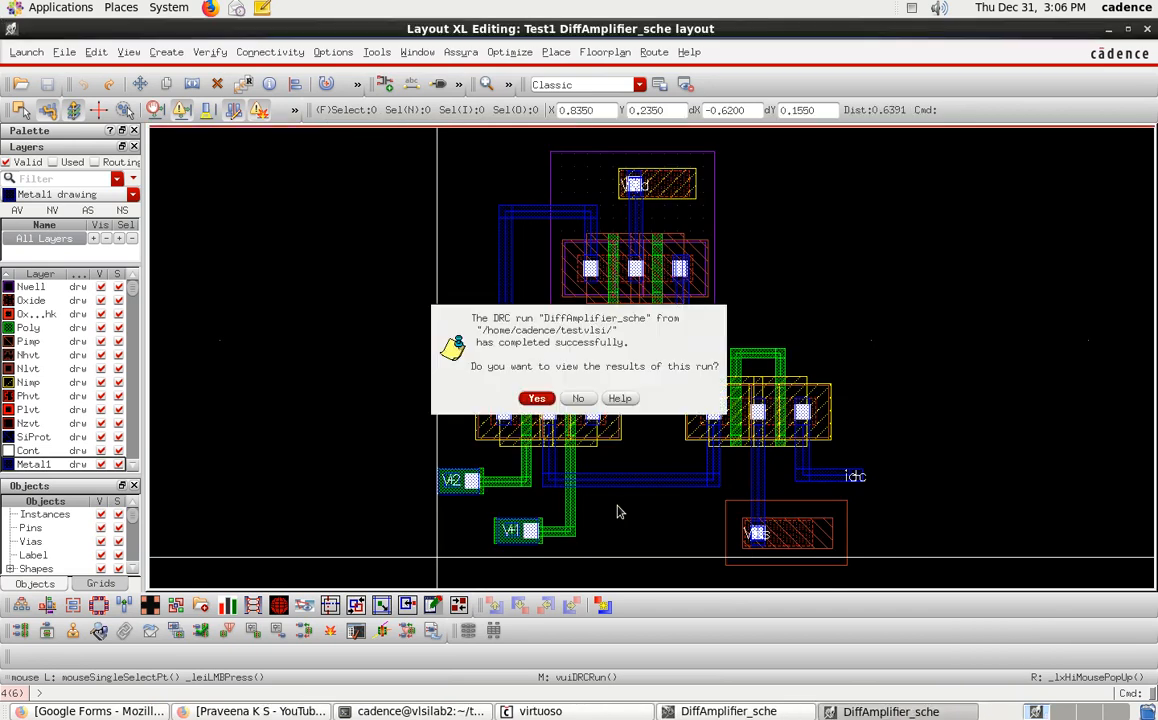
pyautogui.click(536, 398)
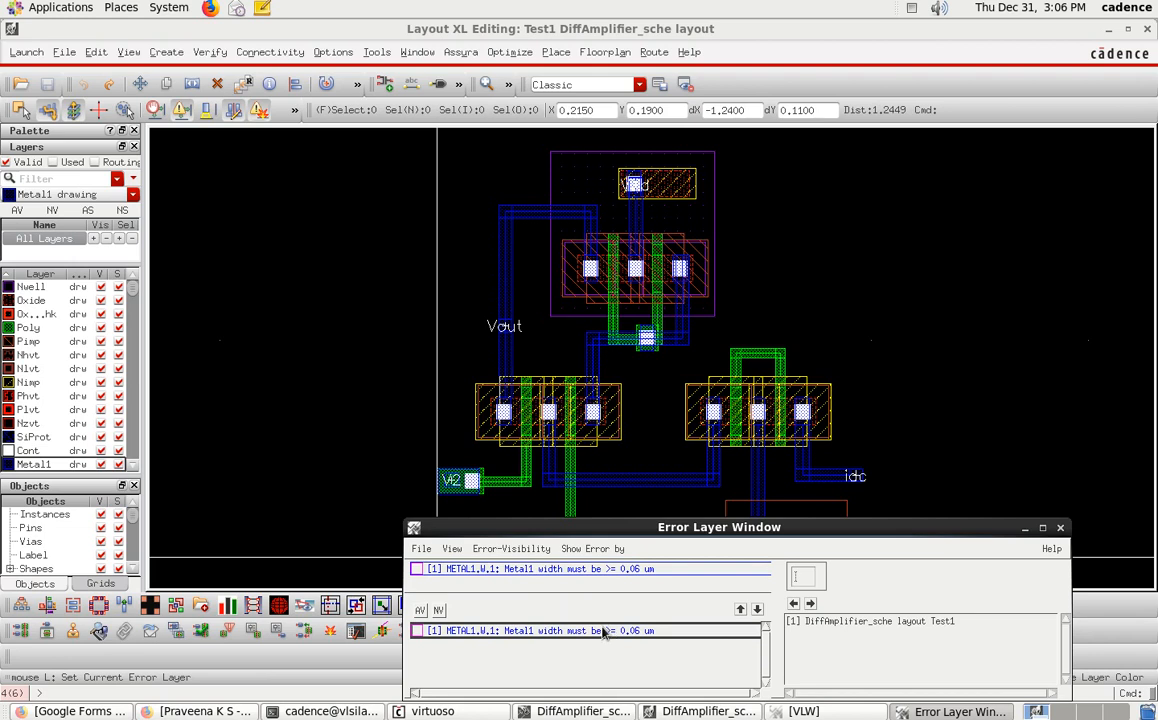
# Locate the METAL1.W.1 width error in the layout and examine the marked Metal1 shapes and their surroundings
pyautogui.click(811, 606)
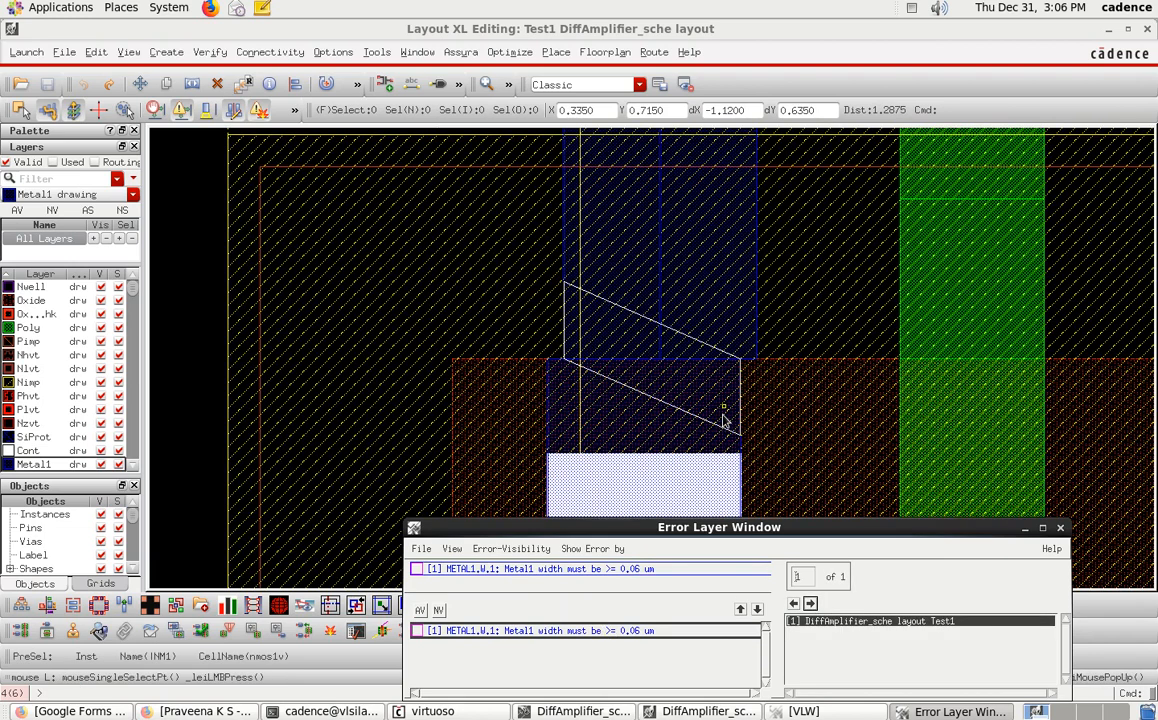
pyautogui.click(1025, 528)
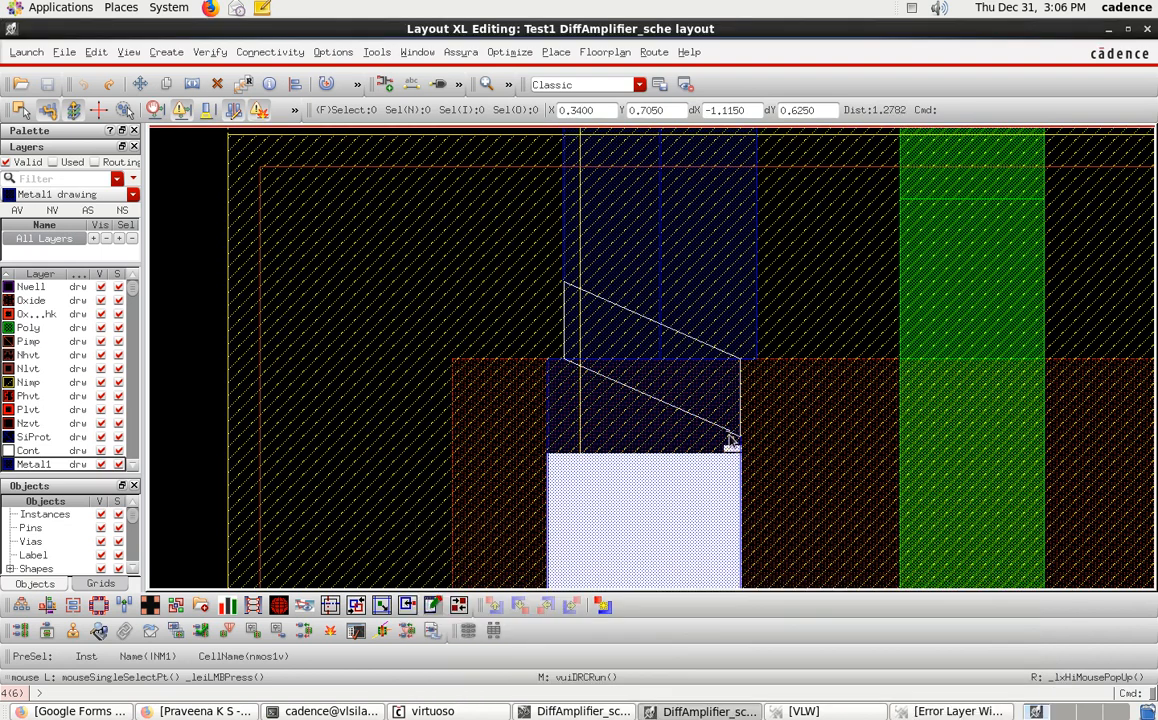
pyautogui.keyDown('ctrl'); pyautogui.scroll(-2, 731, 440); pyautogui.keyUp('ctrl')
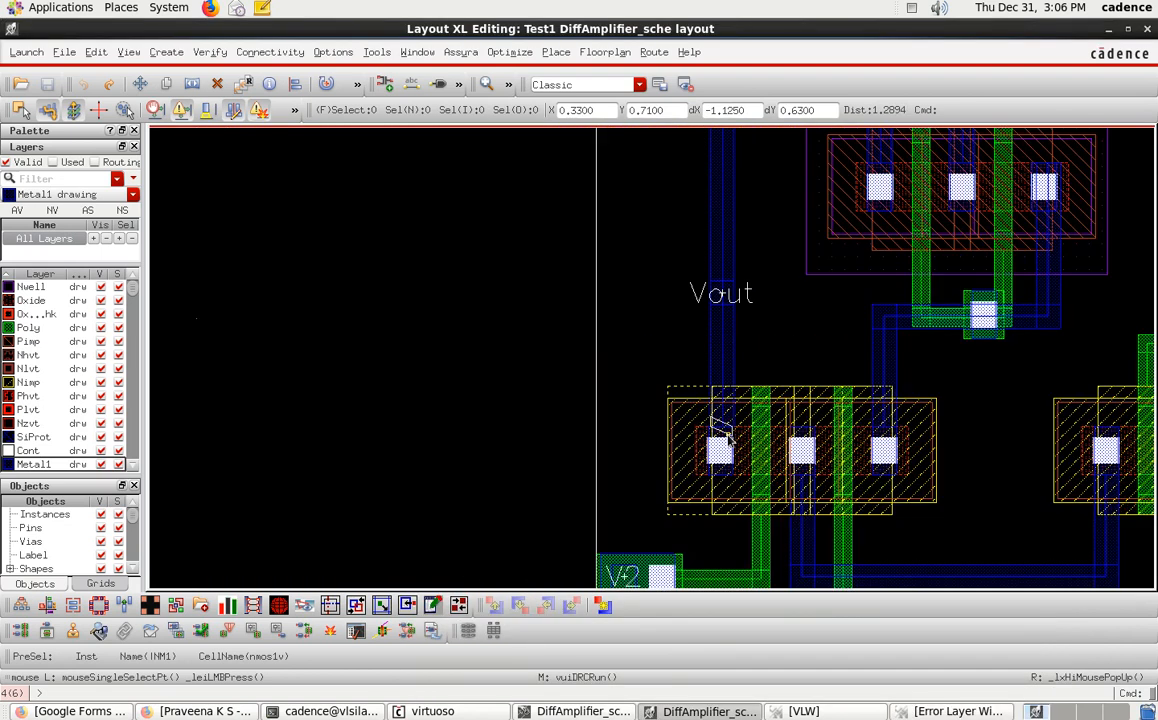
# Shift the vertical Metal1 Vout wire 0.005 left to line up with the left NMOS pair's left contact
pyautogui.keyDown('ctrl'); pyautogui.scroll(2, 725, 433); pyautogui.keyUp('ctrl')
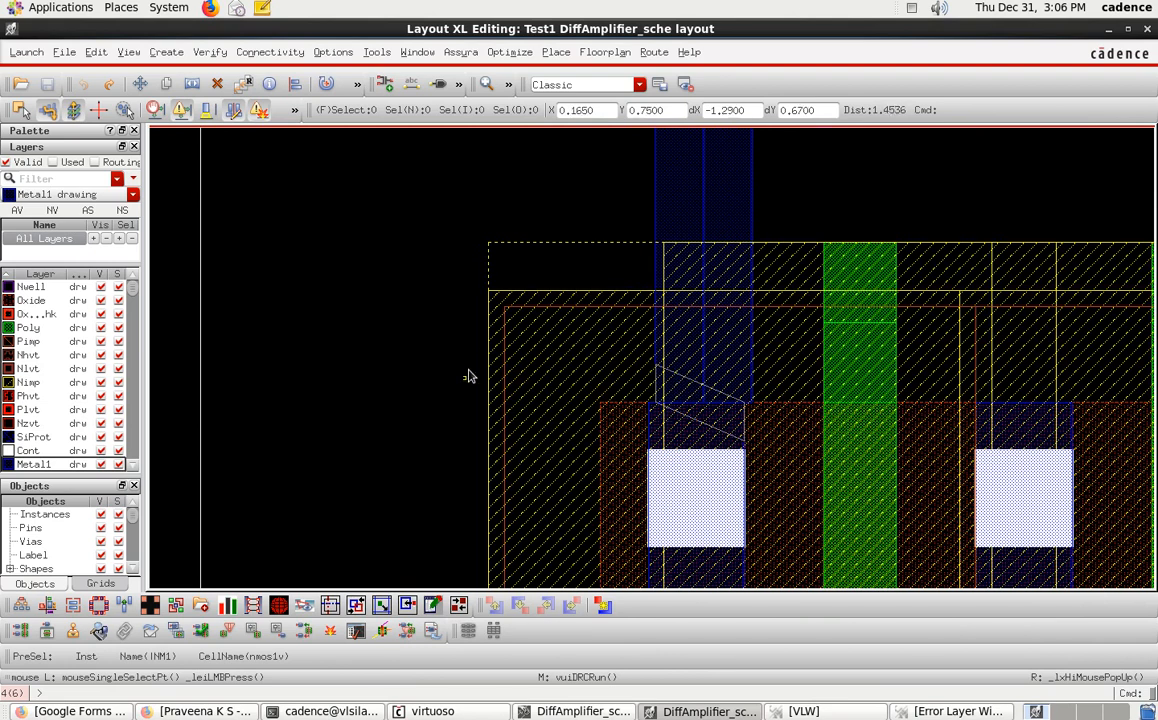
pyautogui.click(710, 200)
pyautogui.press('s')
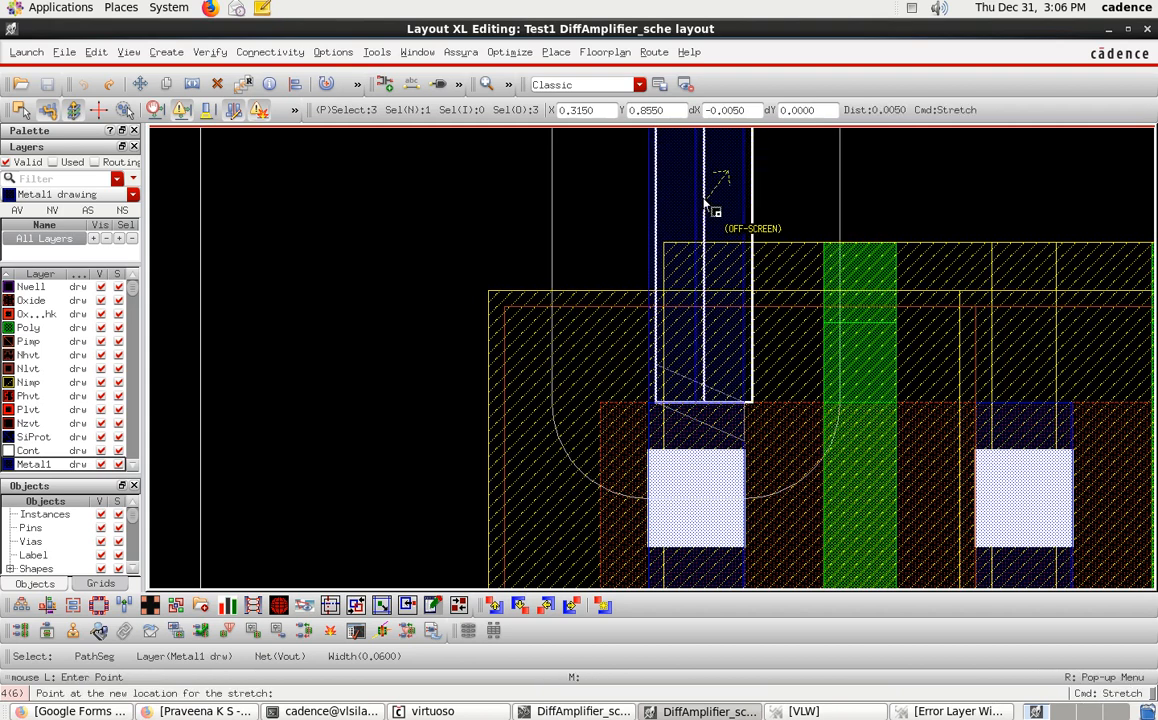
pyautogui.click(704, 199)
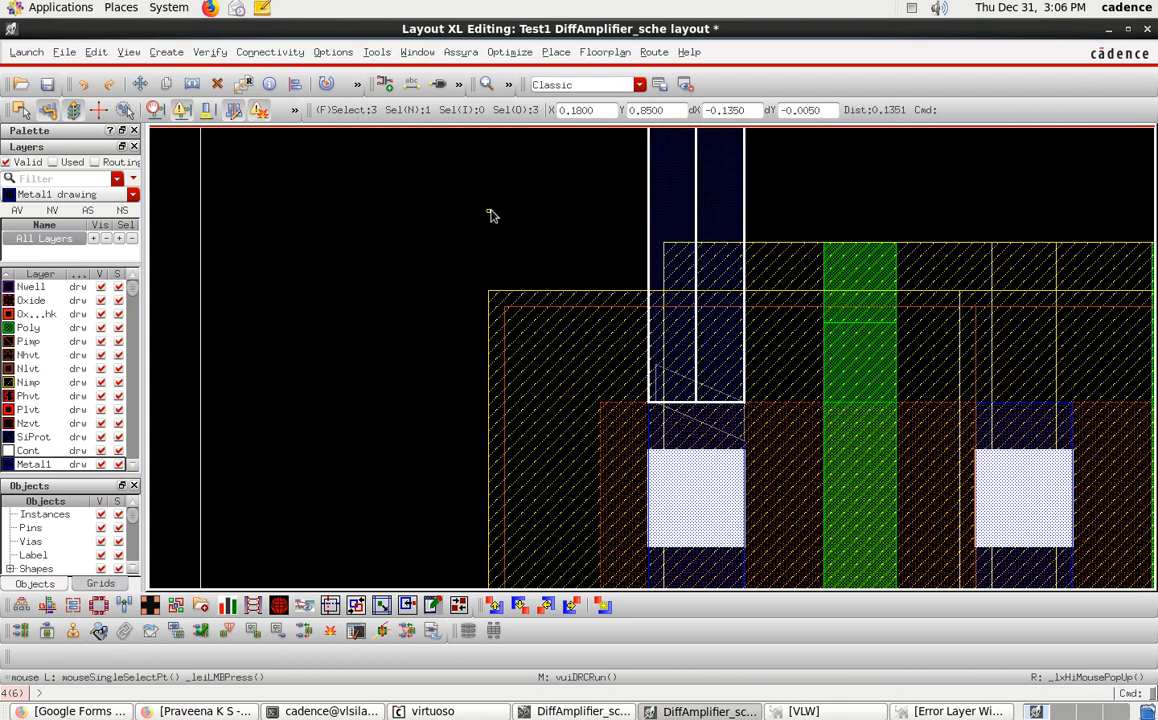
pyautogui.click(491, 213)
pyautogui.press('f')
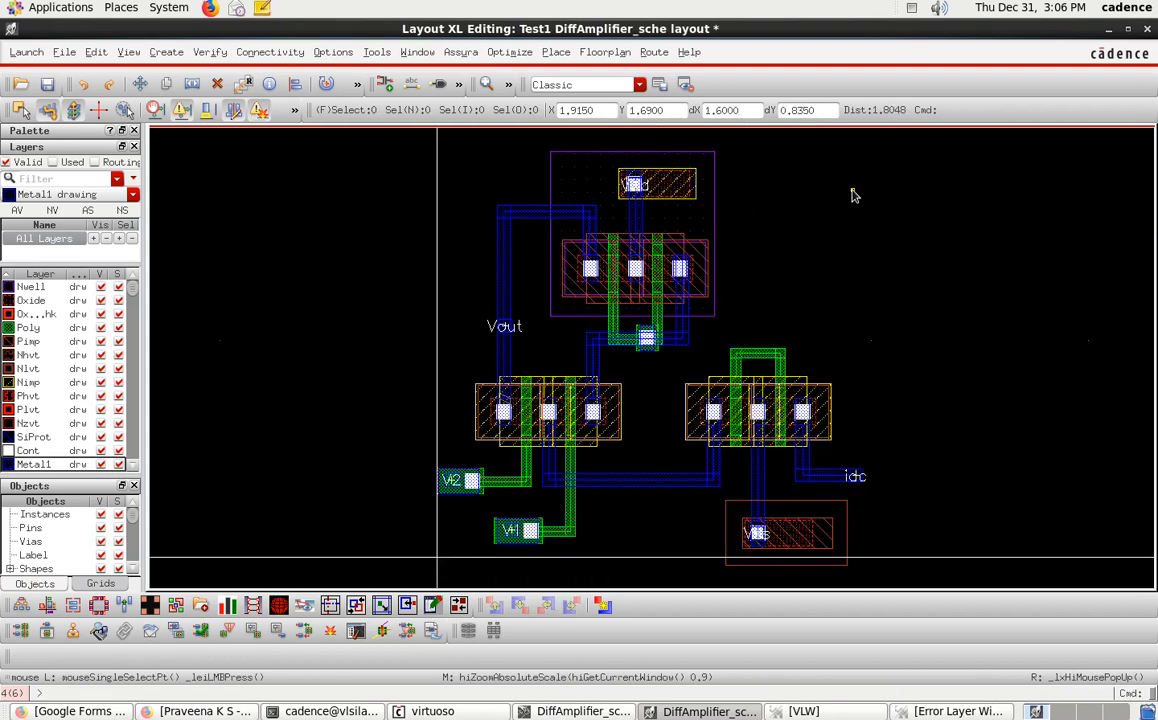
# Delete the entire Metal1 Vout wire running between the PMOS pair's left contact and the left NMOS pair
pyautogui.keyDown('ctrl'); pyautogui.scroll(3, 582, 190); pyautogui.keyUp('ctrl')
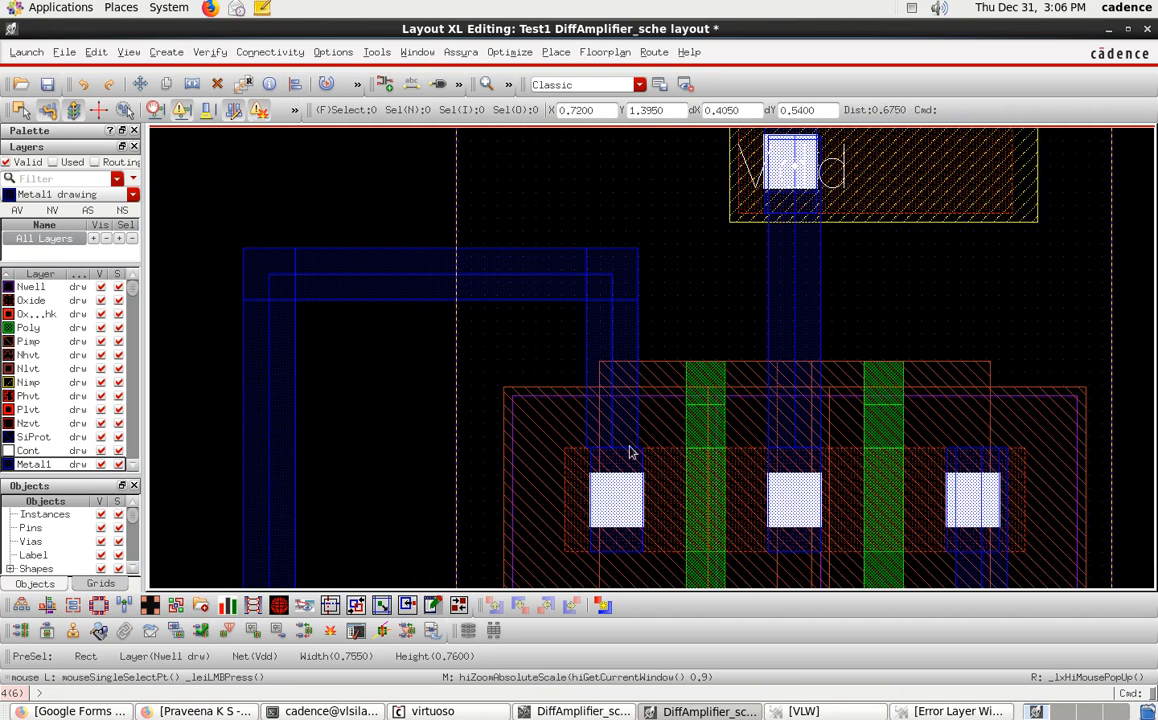
pyautogui.click(628, 345)
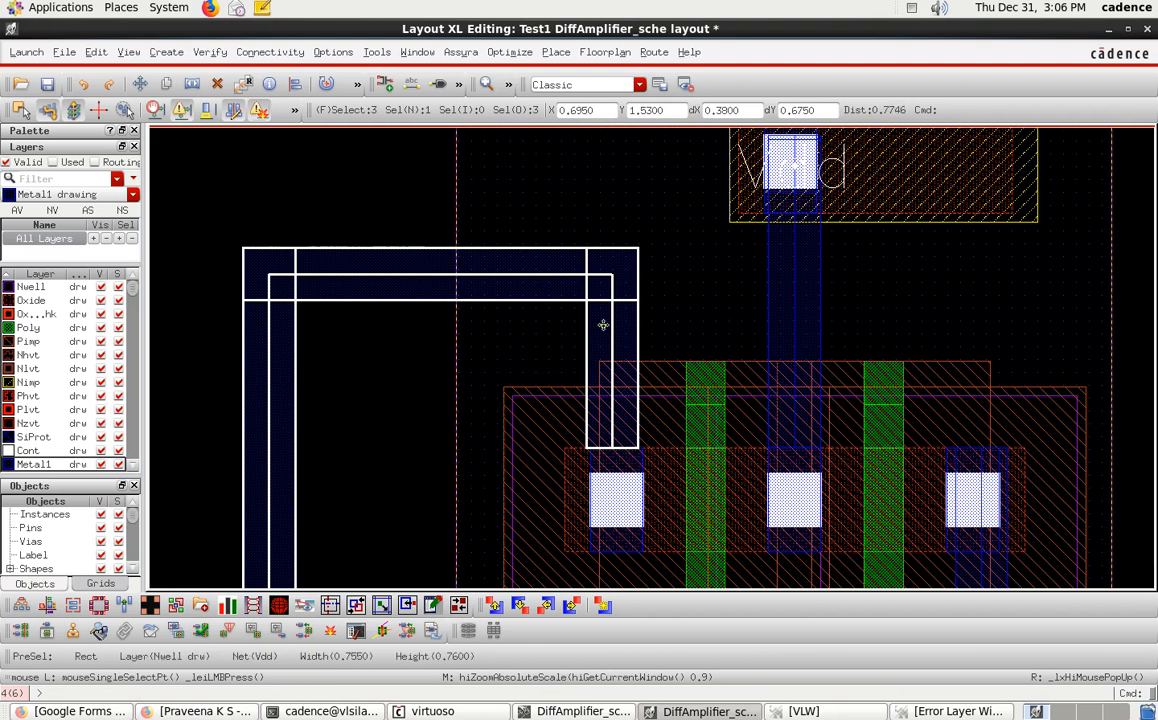
pyautogui.press('Delete')
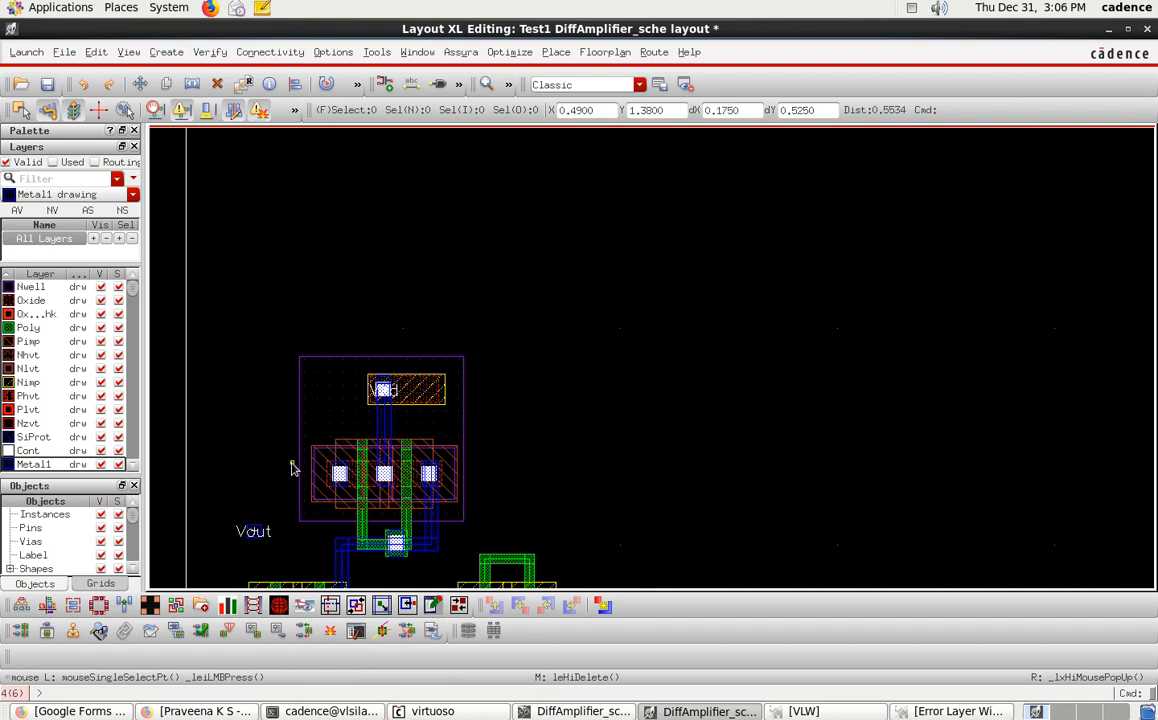
pyautogui.press('f')
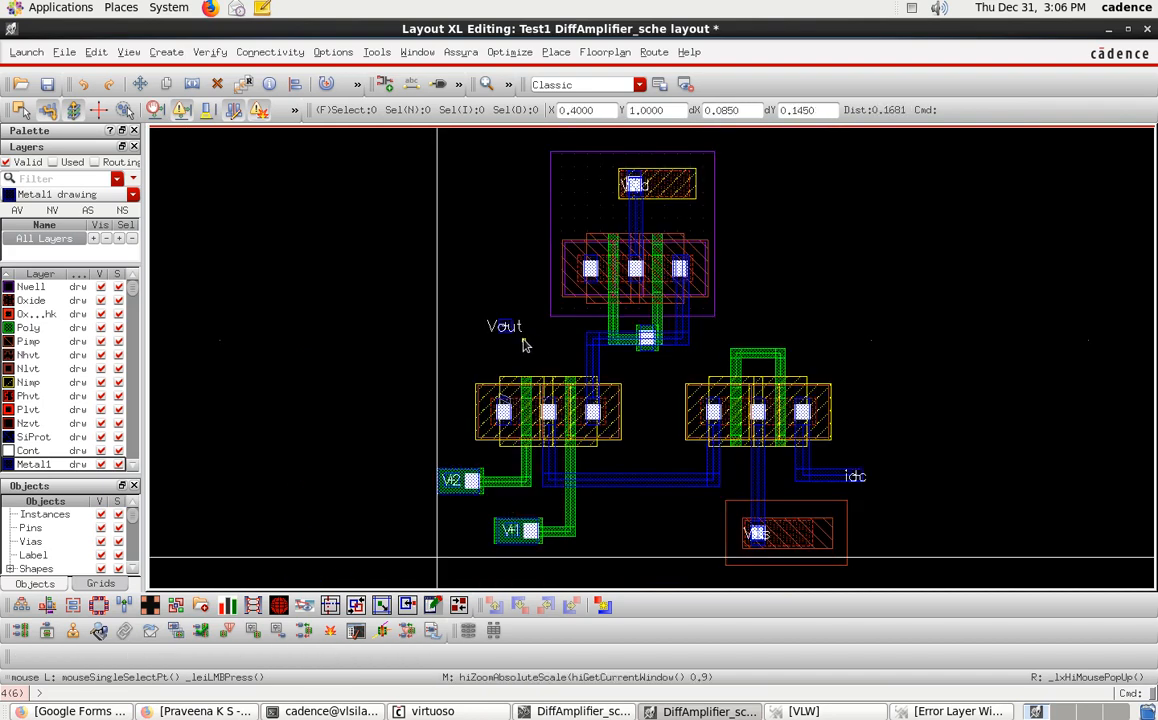
# Route a Metal1 wire from the left NMOS pair's left contact straight up to the Vout pin
pyautogui.keyDown('ctrl'); pyautogui.scroll(1, 522, 345); pyautogui.keyUp('ctrl')
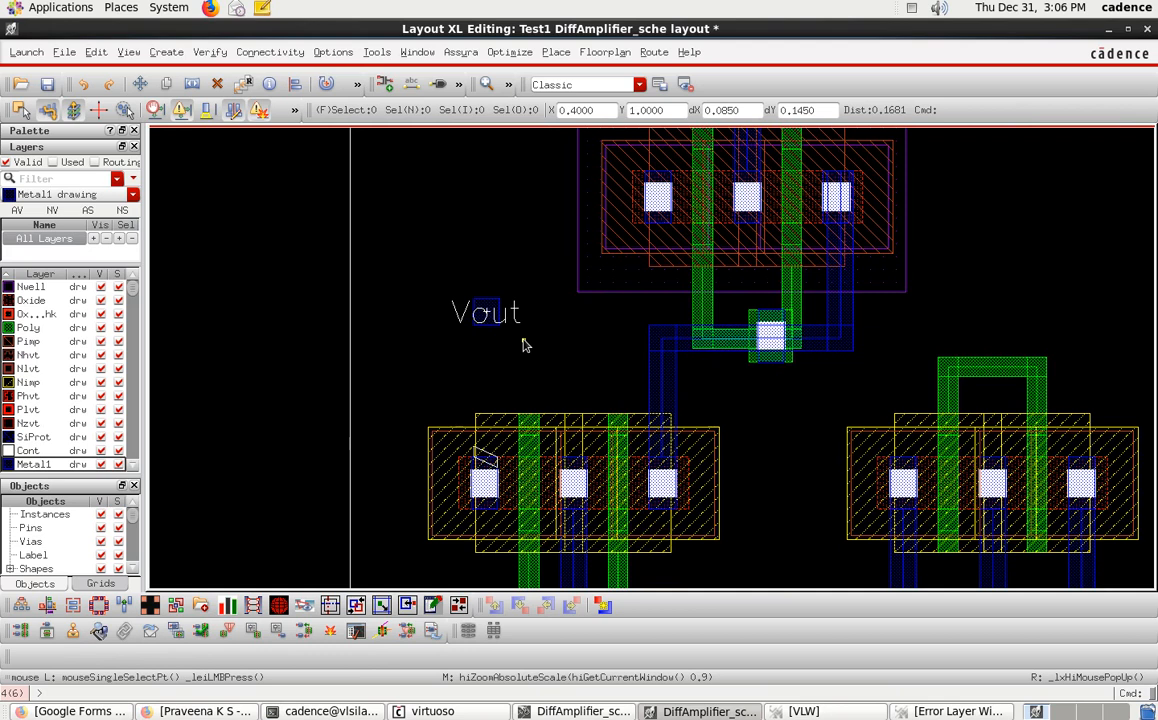
pyautogui.press('p')
pyautogui.click(485, 465)
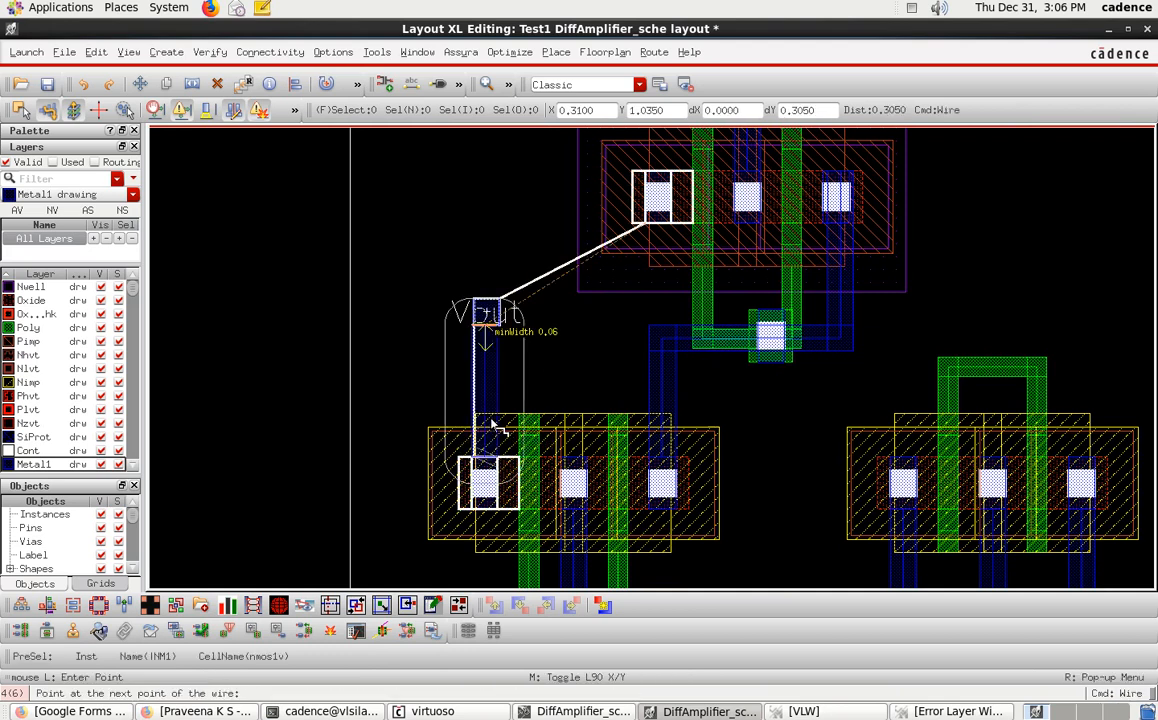
pyautogui.doubleClick(482, 305)
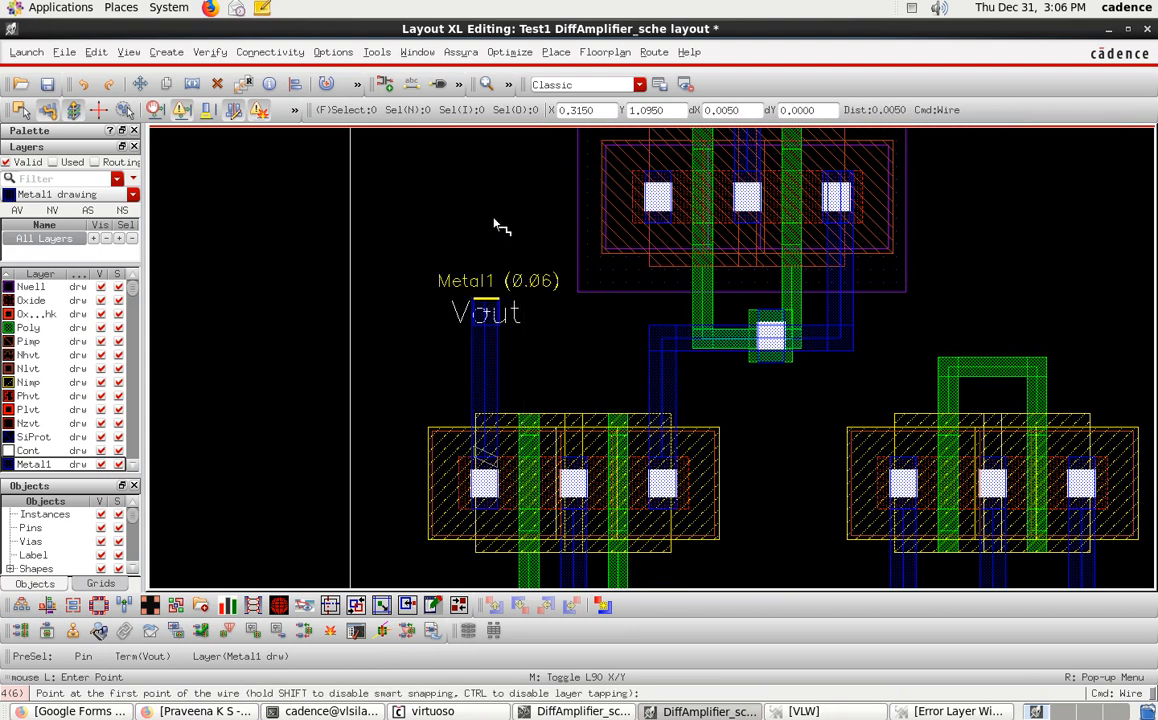
pyautogui.click(487, 306)
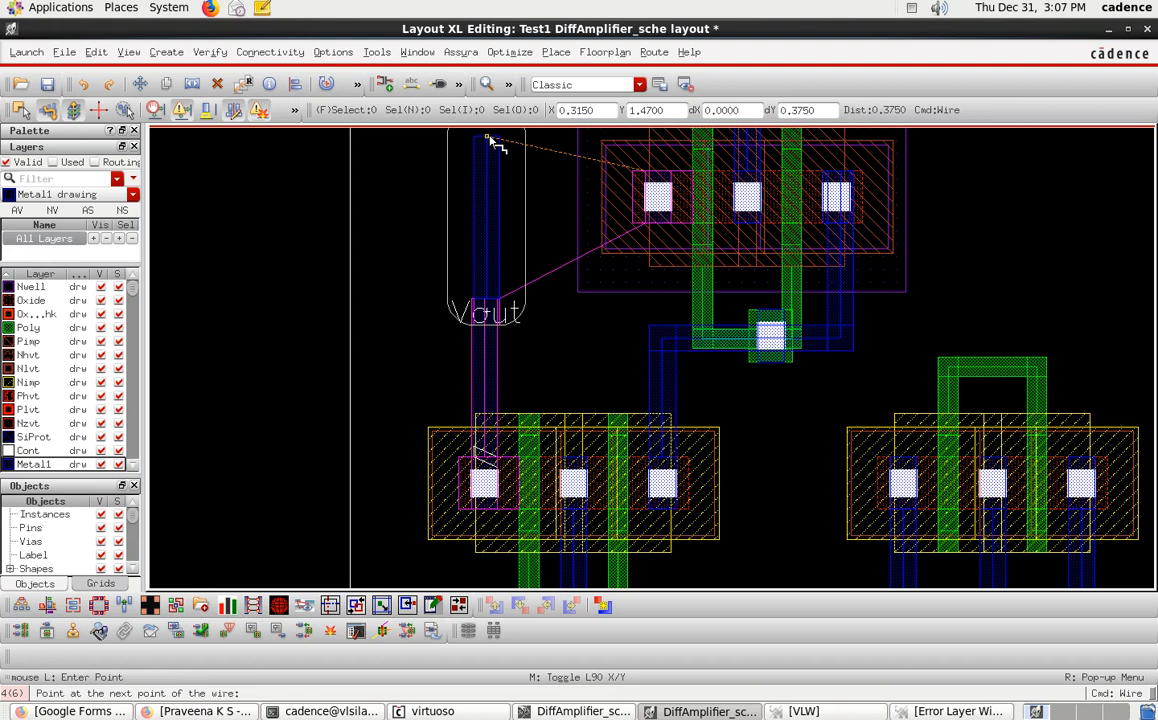
pyautogui.press('Escape')
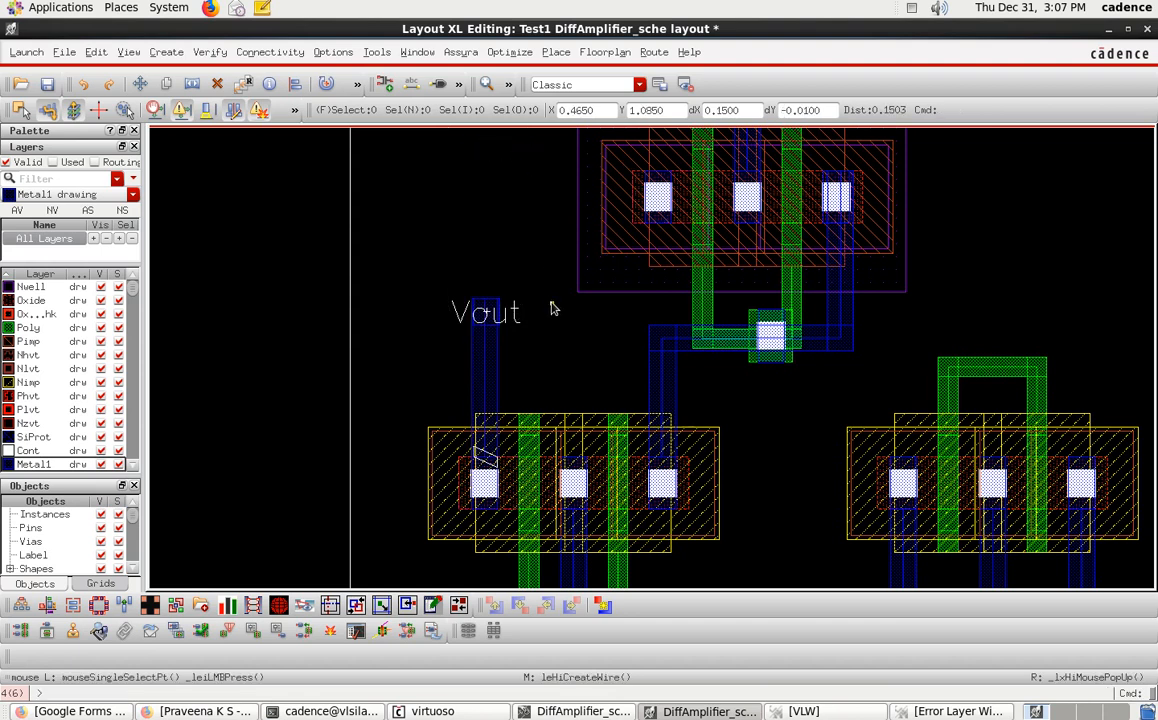
# Route a Metal1 wire from the PMOS pair's left contact up, across to the left, and down onto the Vout pin
pyautogui.press('p')
pyautogui.click(660, 168)
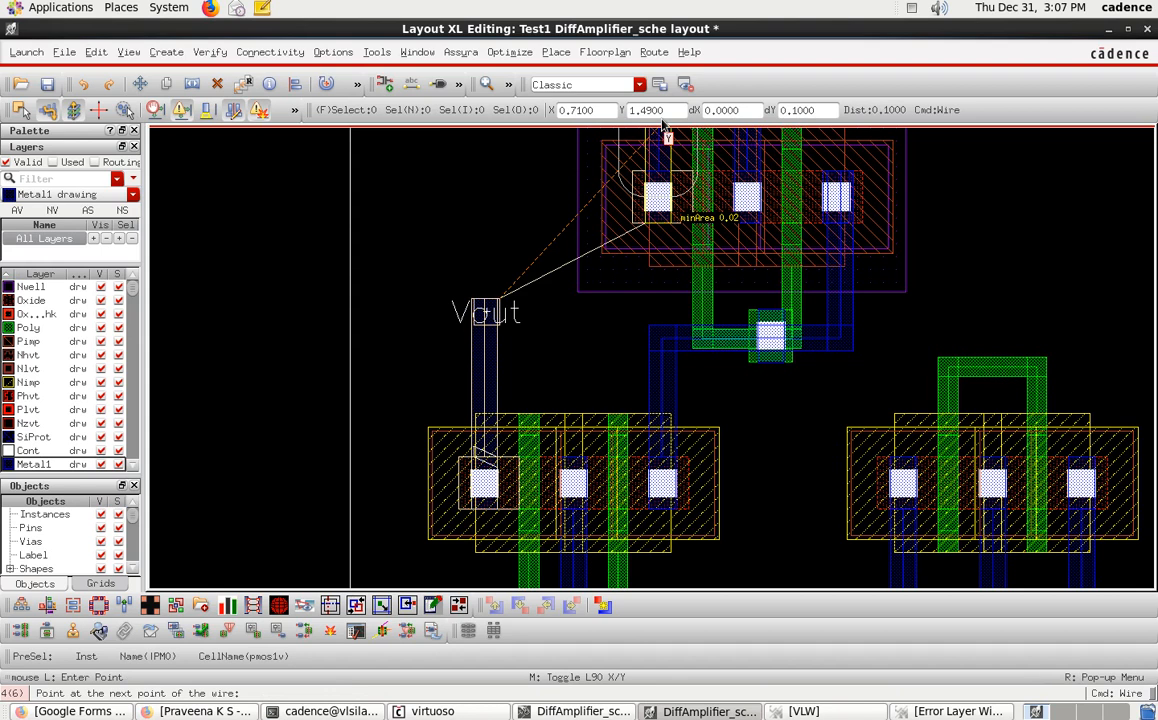
pyautogui.hotkey('shift', 'z')
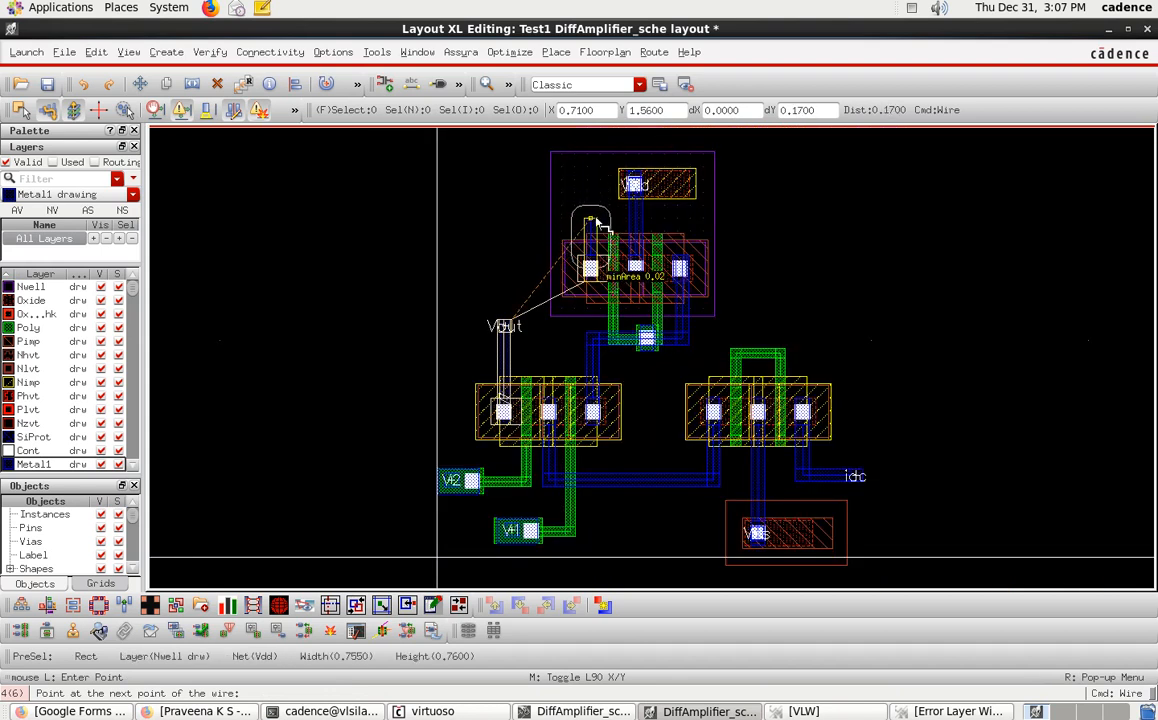
pyautogui.click(594, 212)
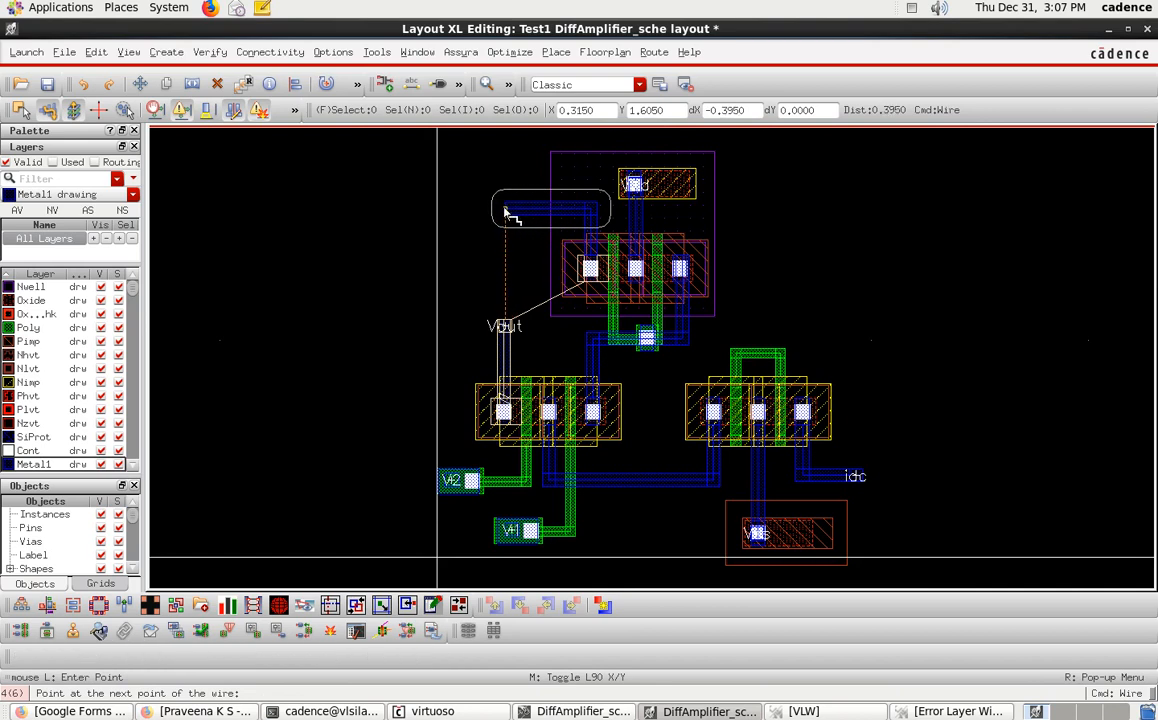
pyautogui.scroll(2, 506, 214)
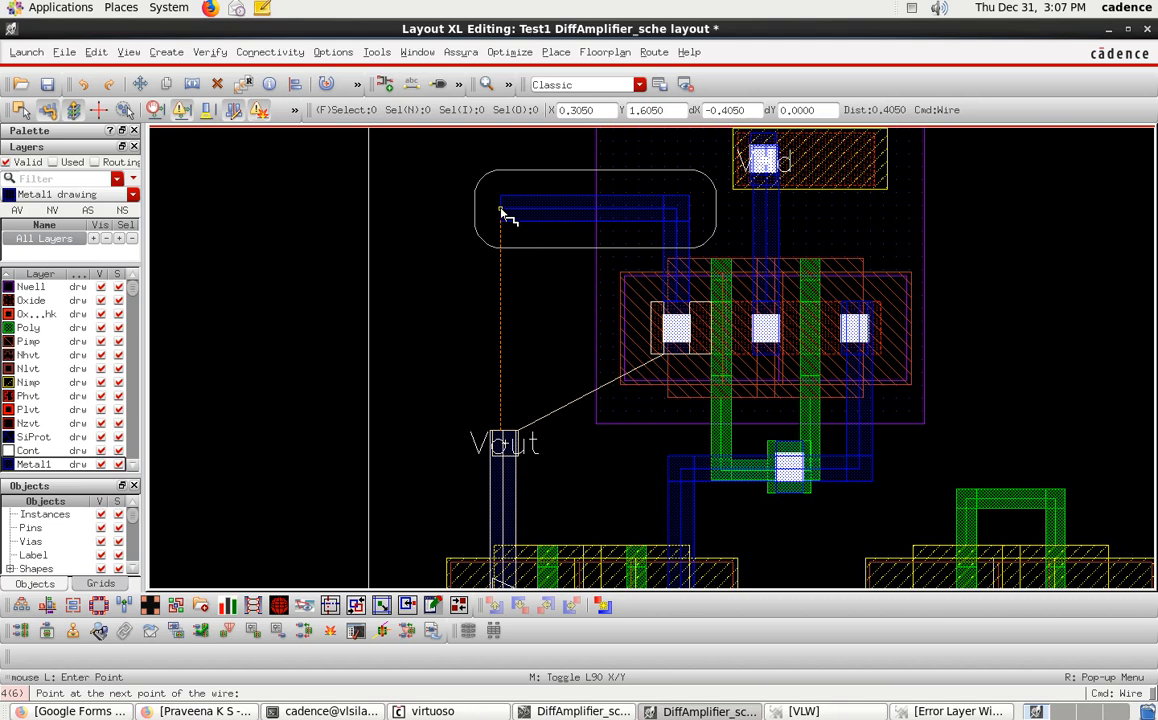
pyautogui.click(502, 213)
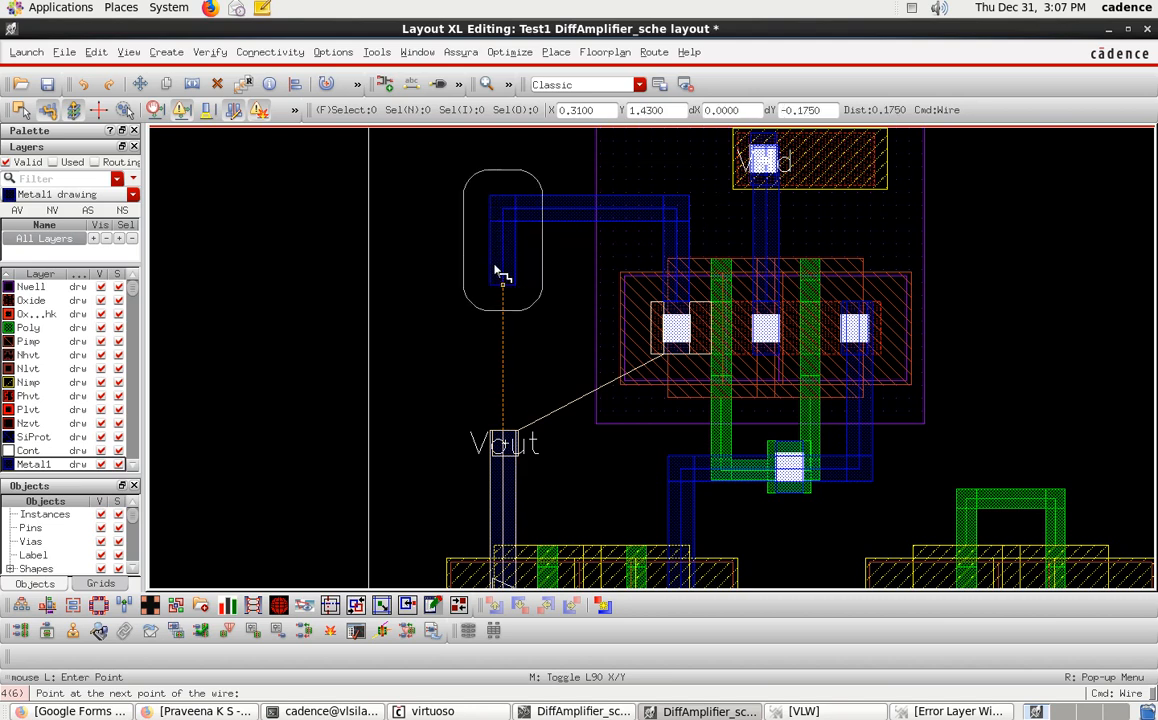
pyautogui.click(500, 430)
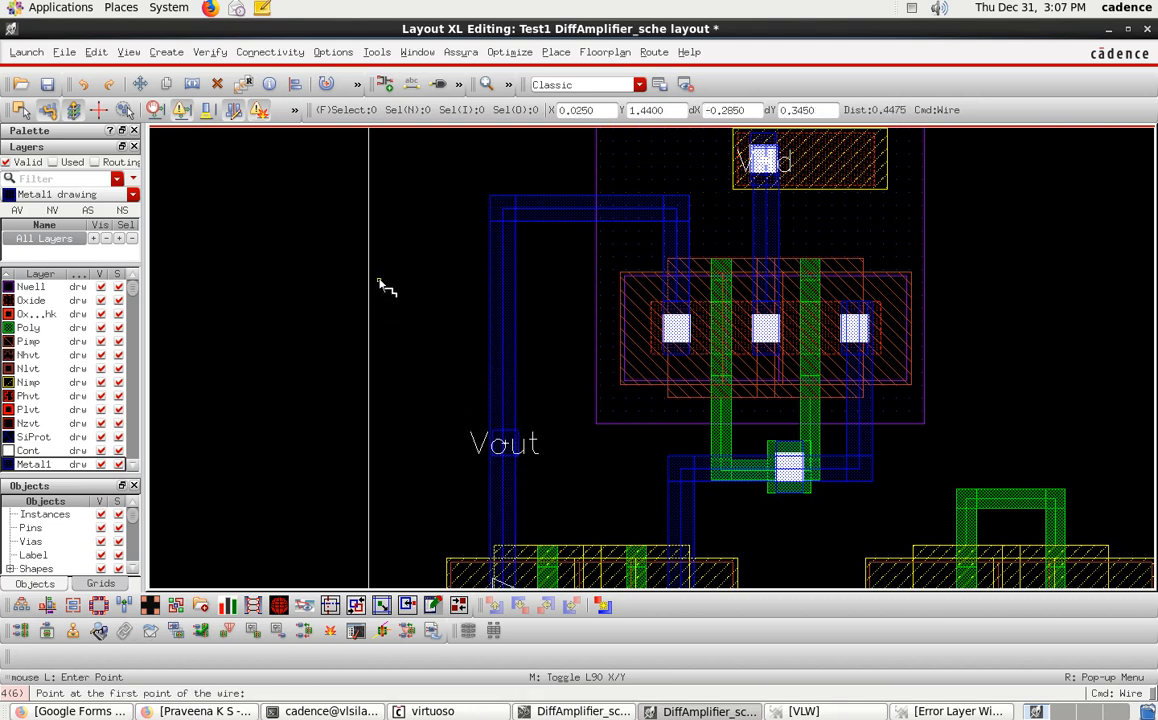
pyautogui.press('Escape')
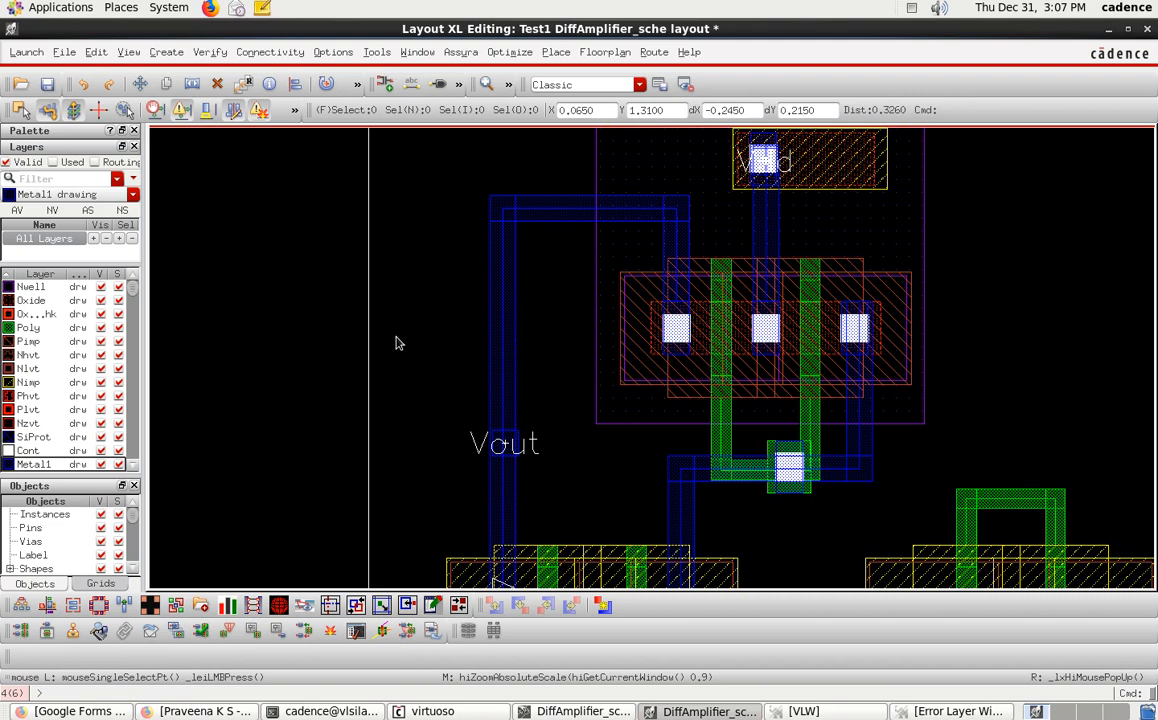
# Save the rerouted layout and rerun Assura DRC on the full layout, dismissing the result message
pyautogui.press('f')
pyautogui.click(47, 84)
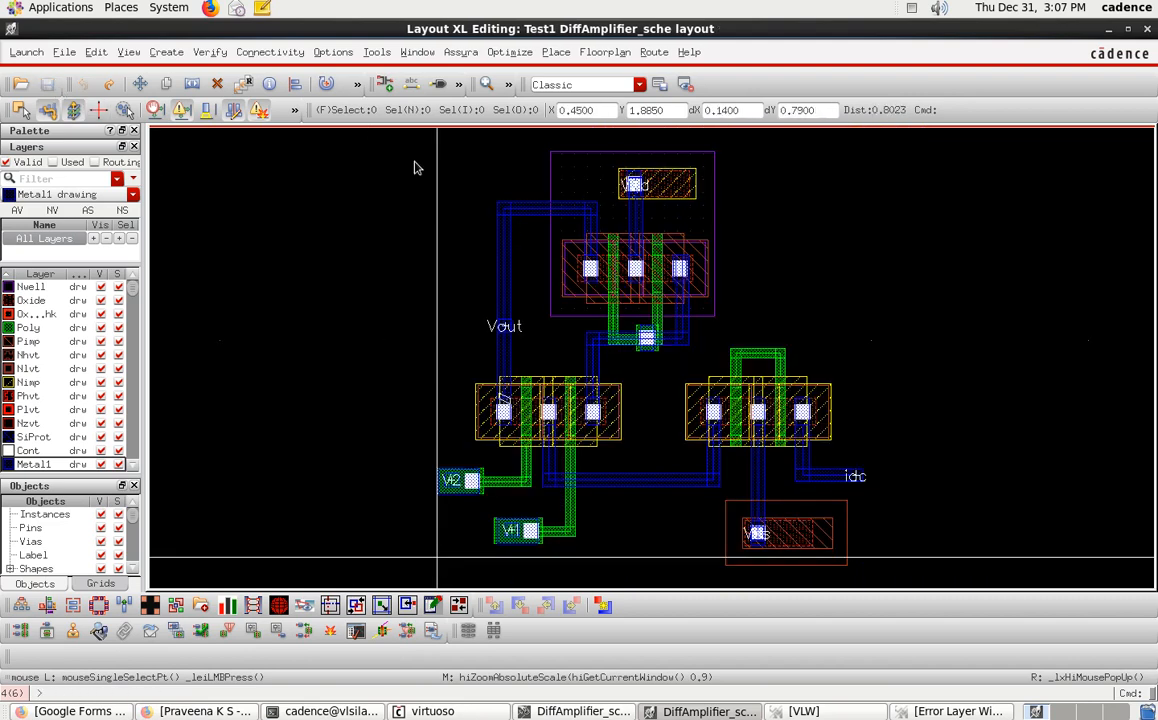
pyautogui.click(450, 55)
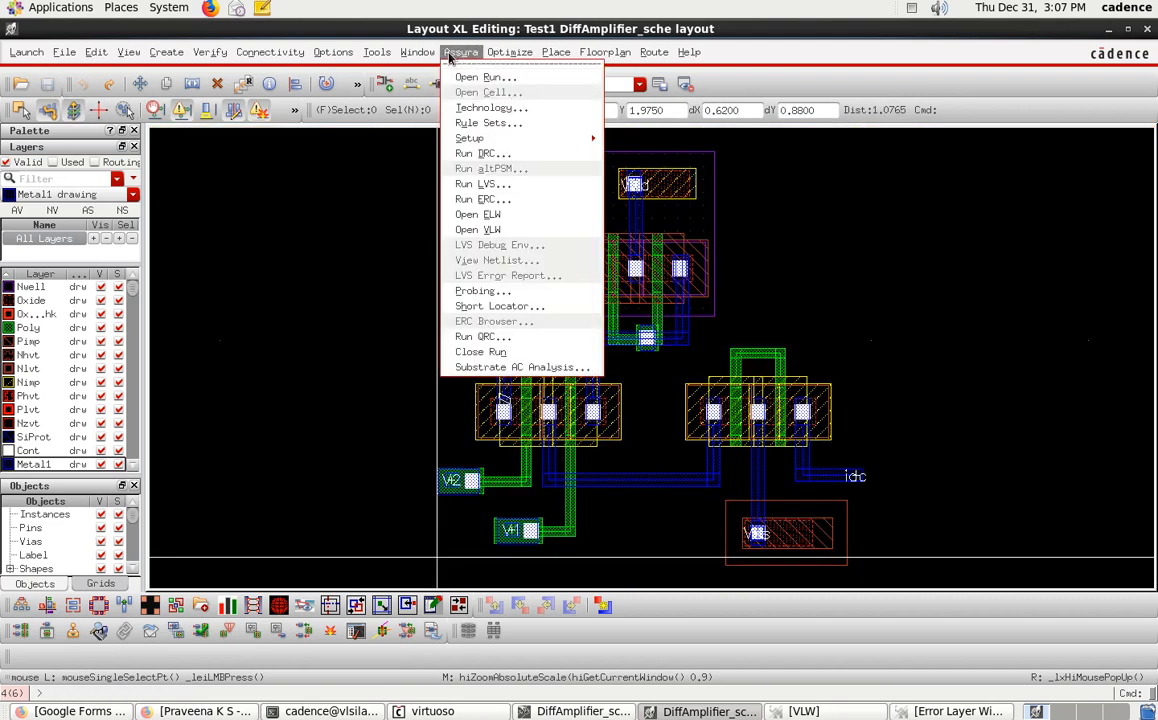
pyautogui.click(470, 155)
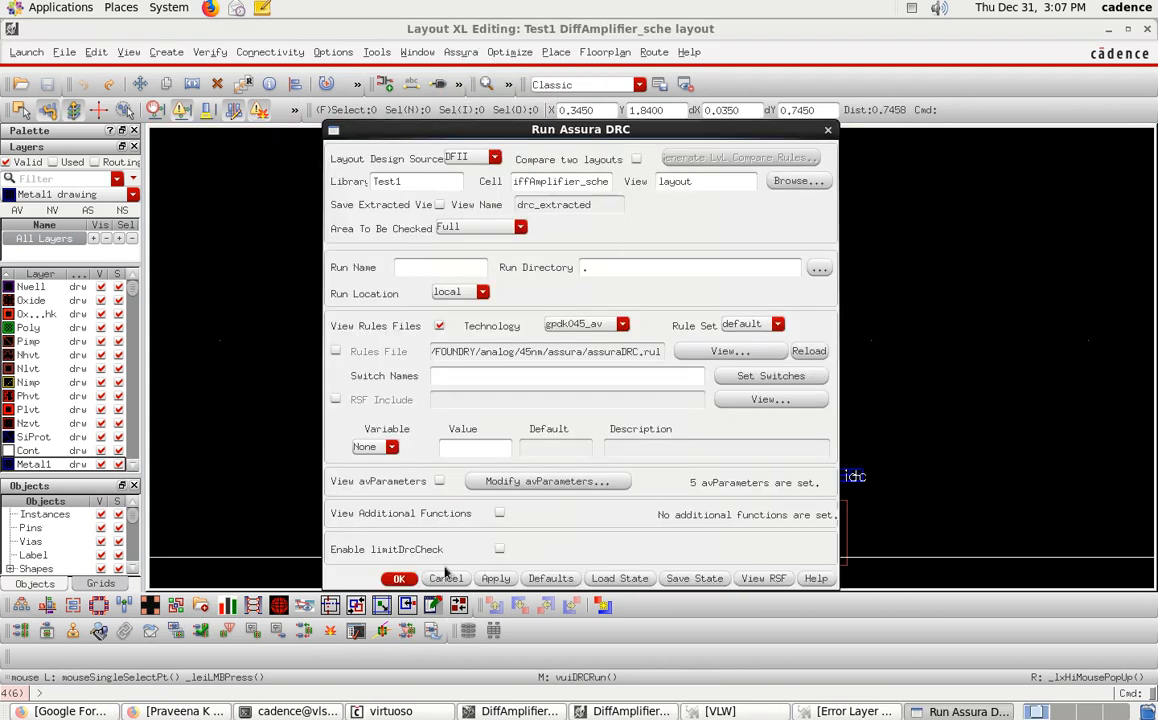
pyautogui.click(399, 579)
pyautogui.press('Return')
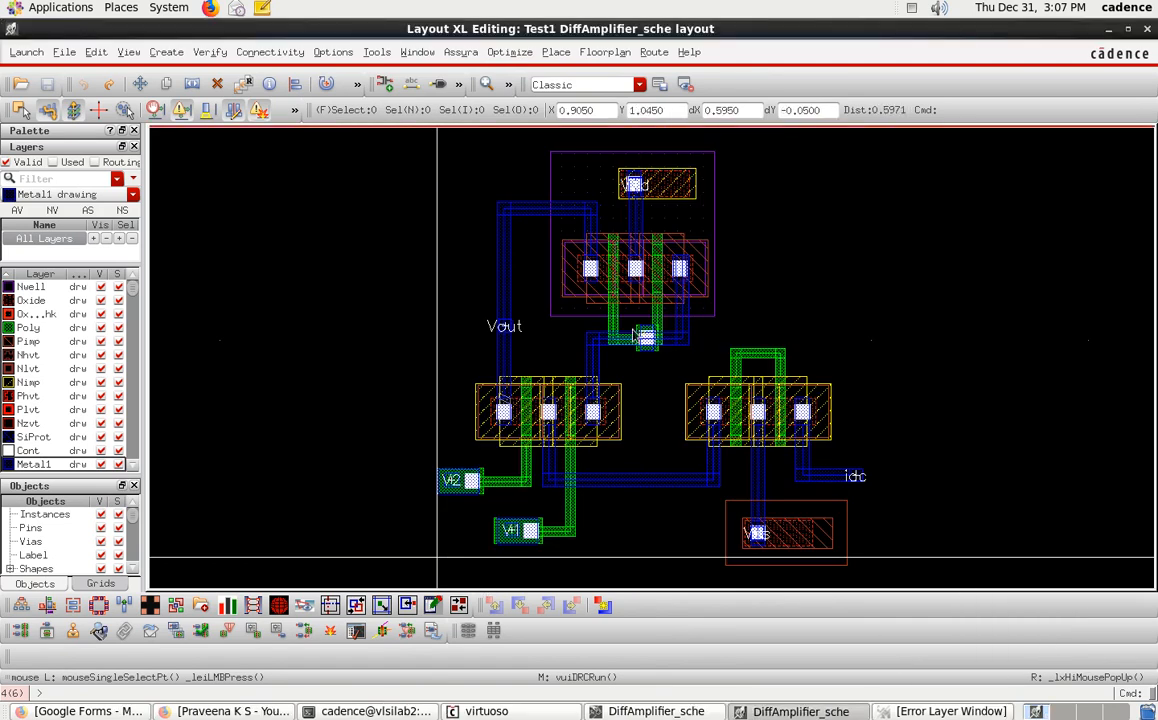
pyautogui.press('Return')
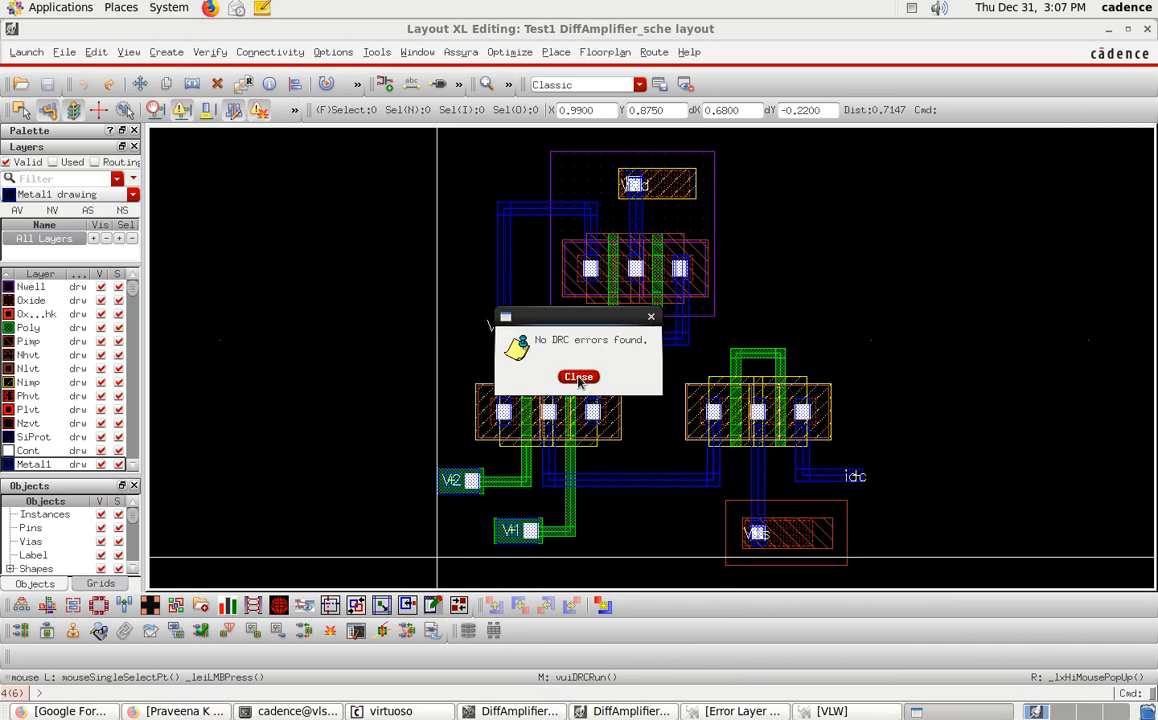
pyautogui.click(579, 377)
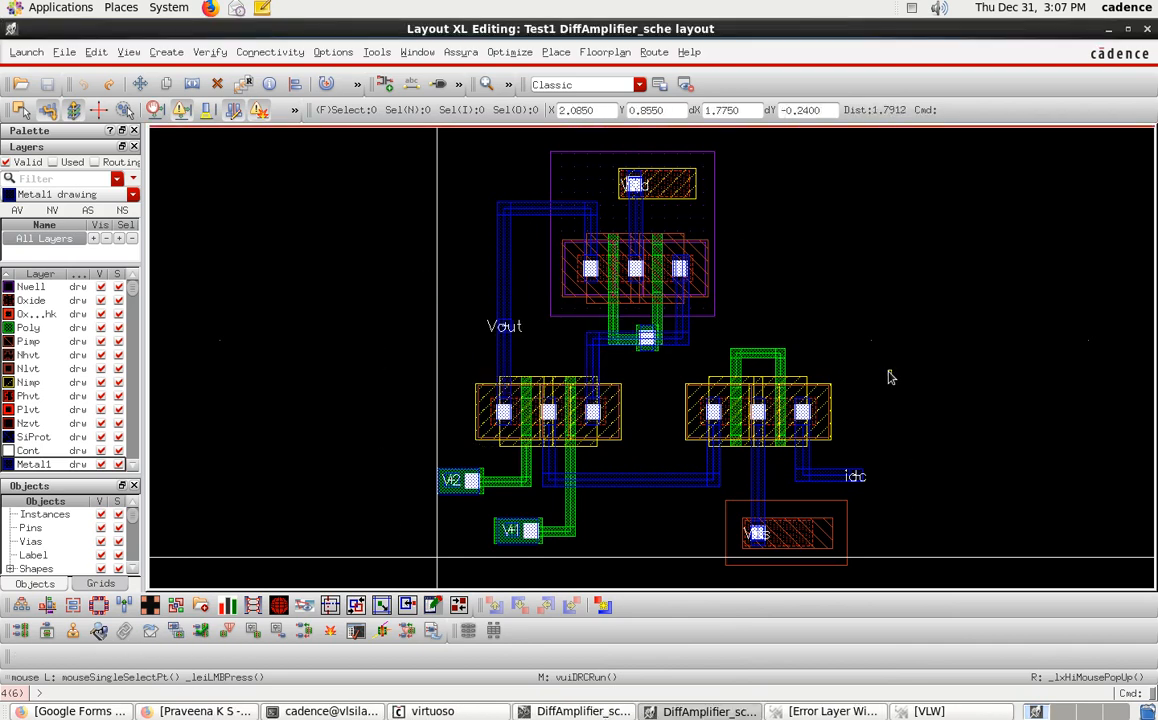
# Run Assura LVS between the DiffAmplifier_sche schematic and layout, view the comparison results, and close them
pyautogui.click(460, 52)
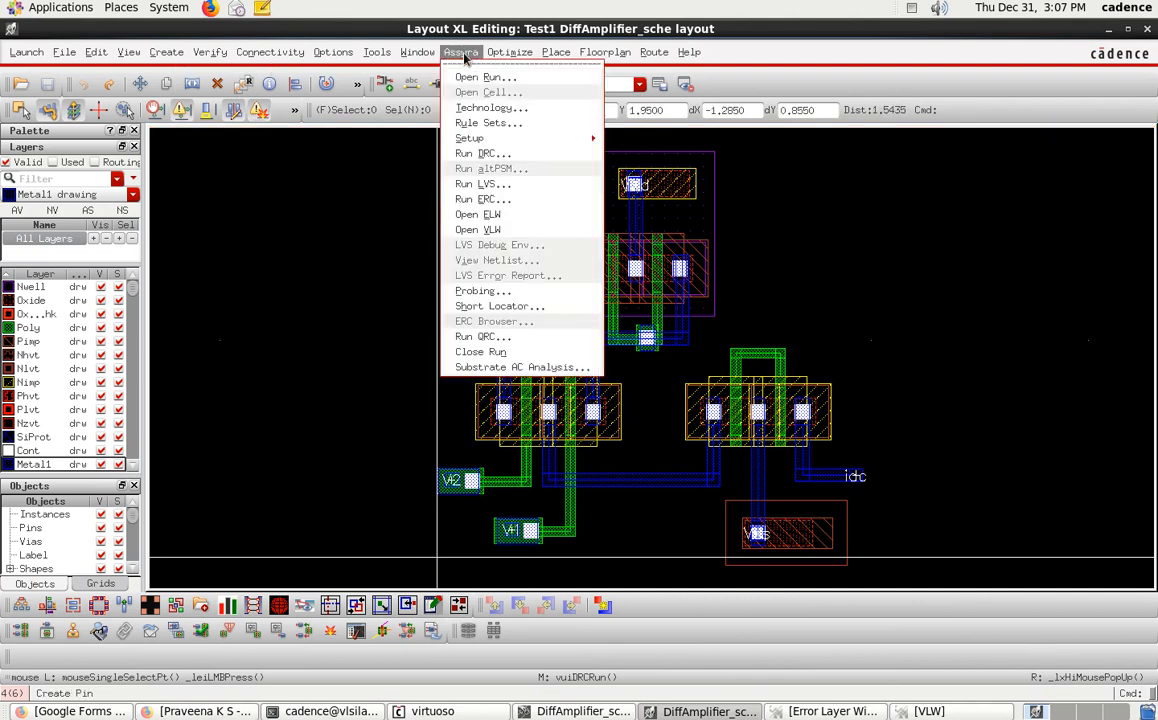
pyautogui.click(491, 186)
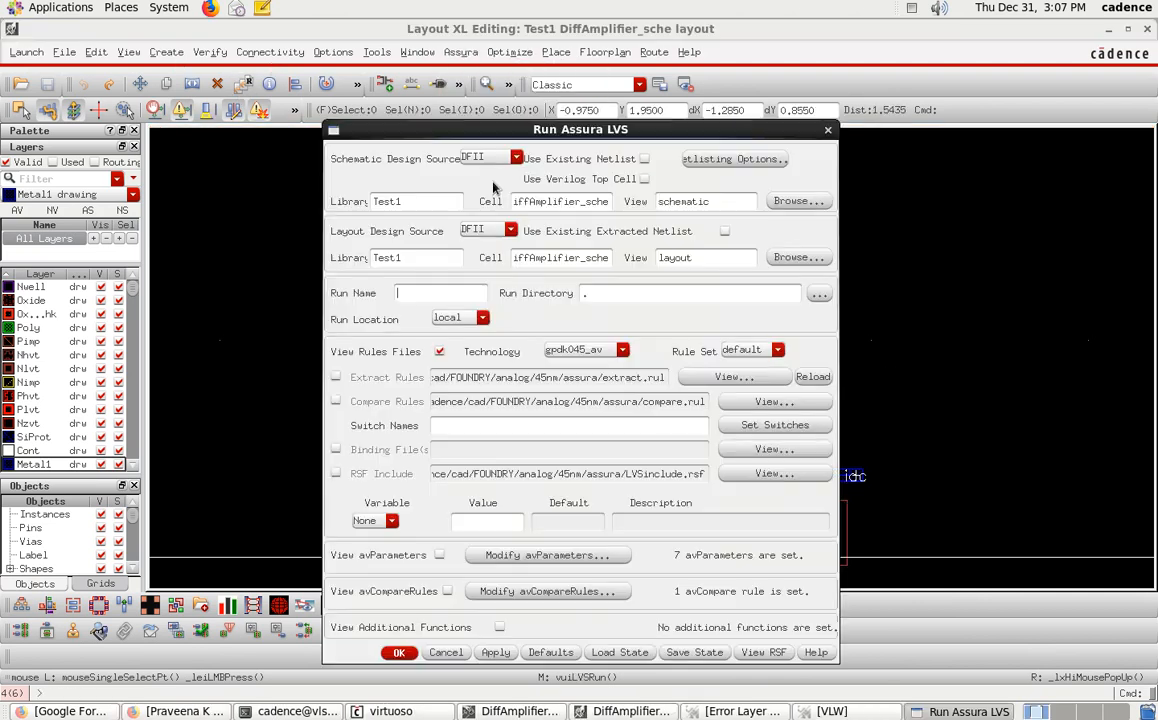
pyautogui.click(398, 652)
pyautogui.click(531, 377)
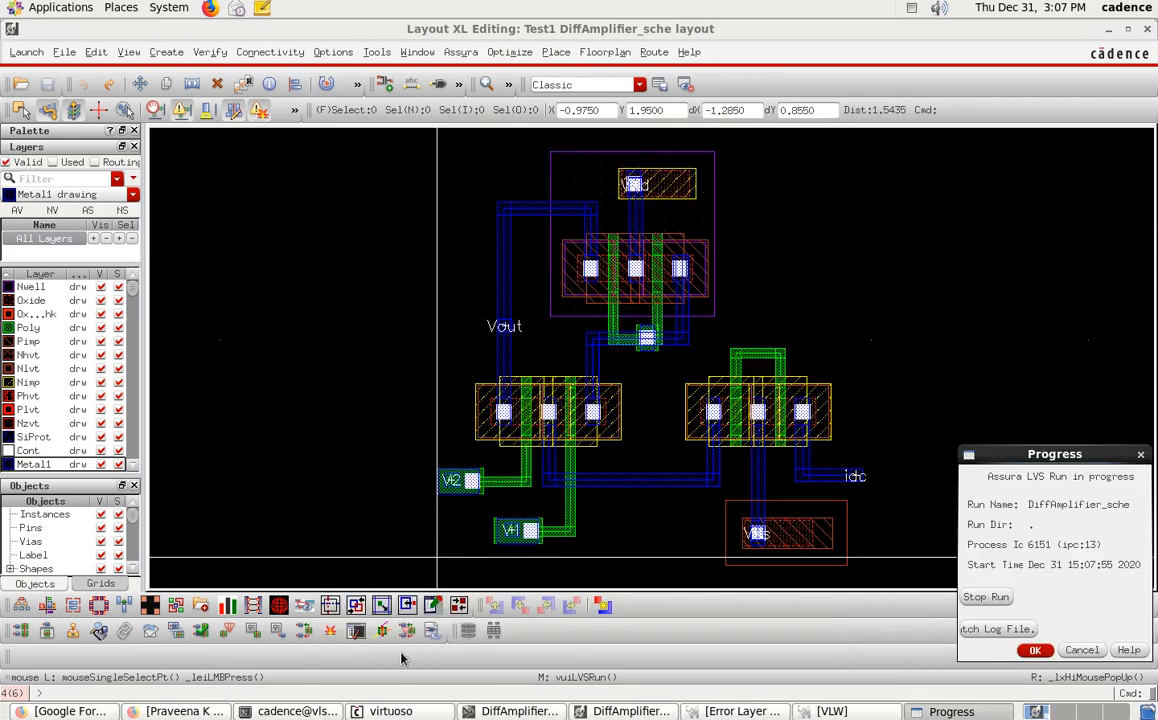
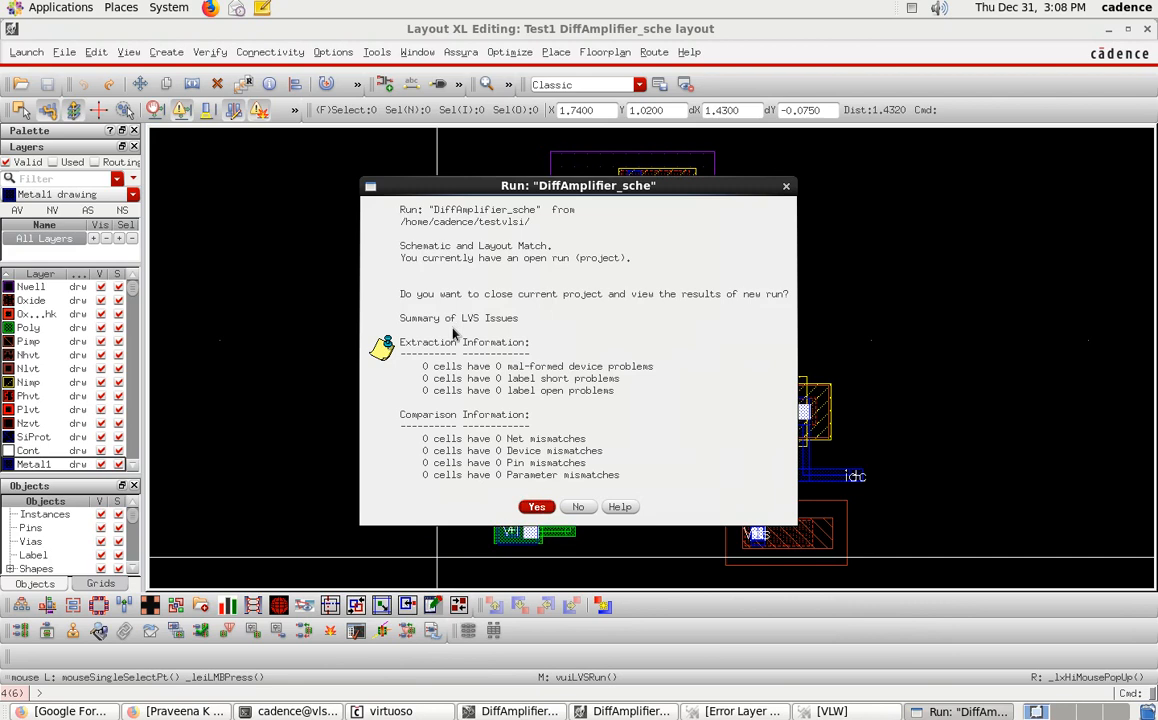
pyautogui.click(537, 507)
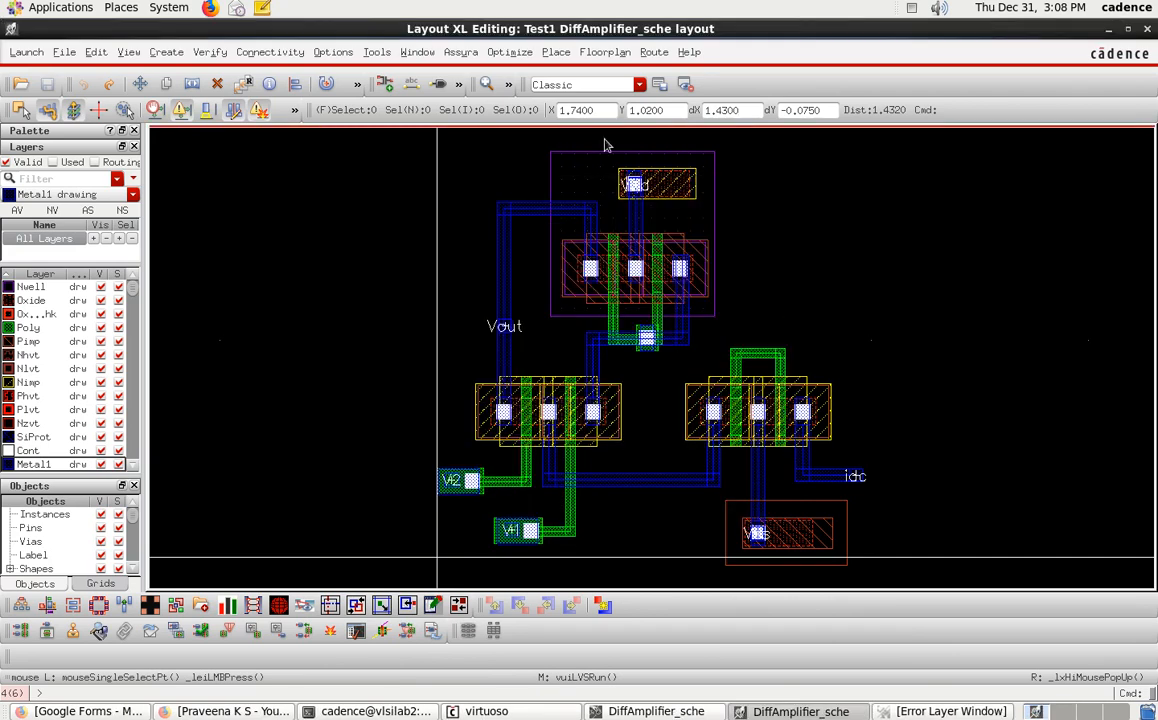
pyautogui.click(48, 106)
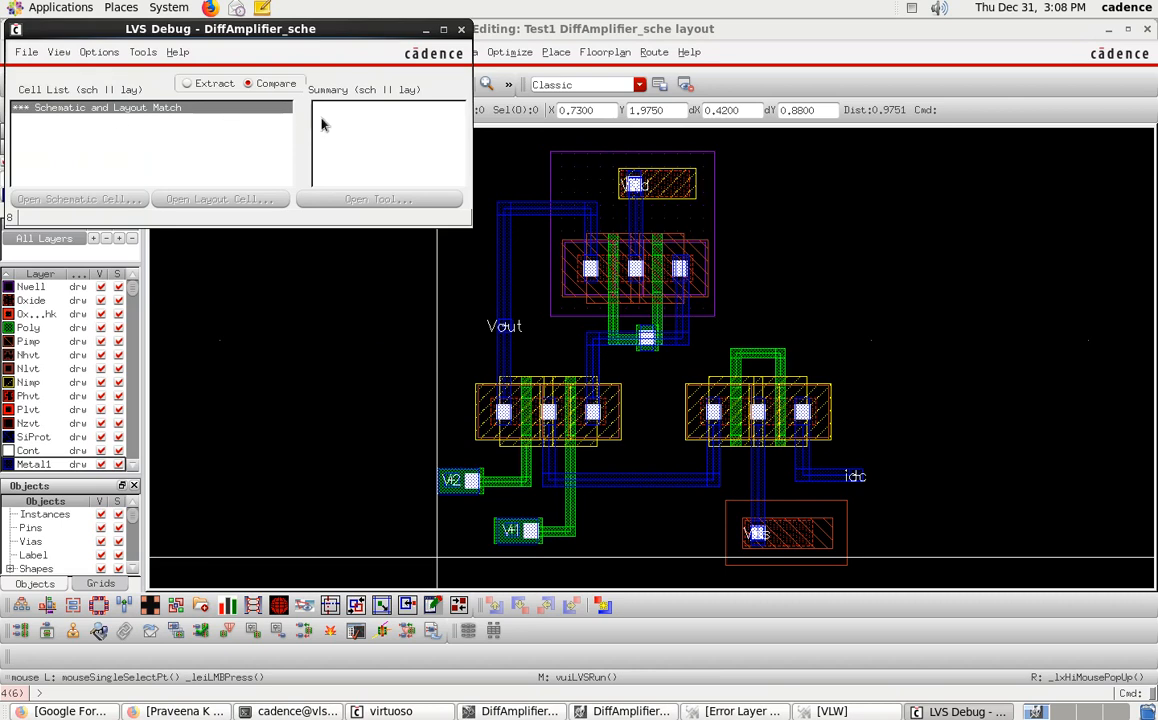
pyautogui.click(460, 31)
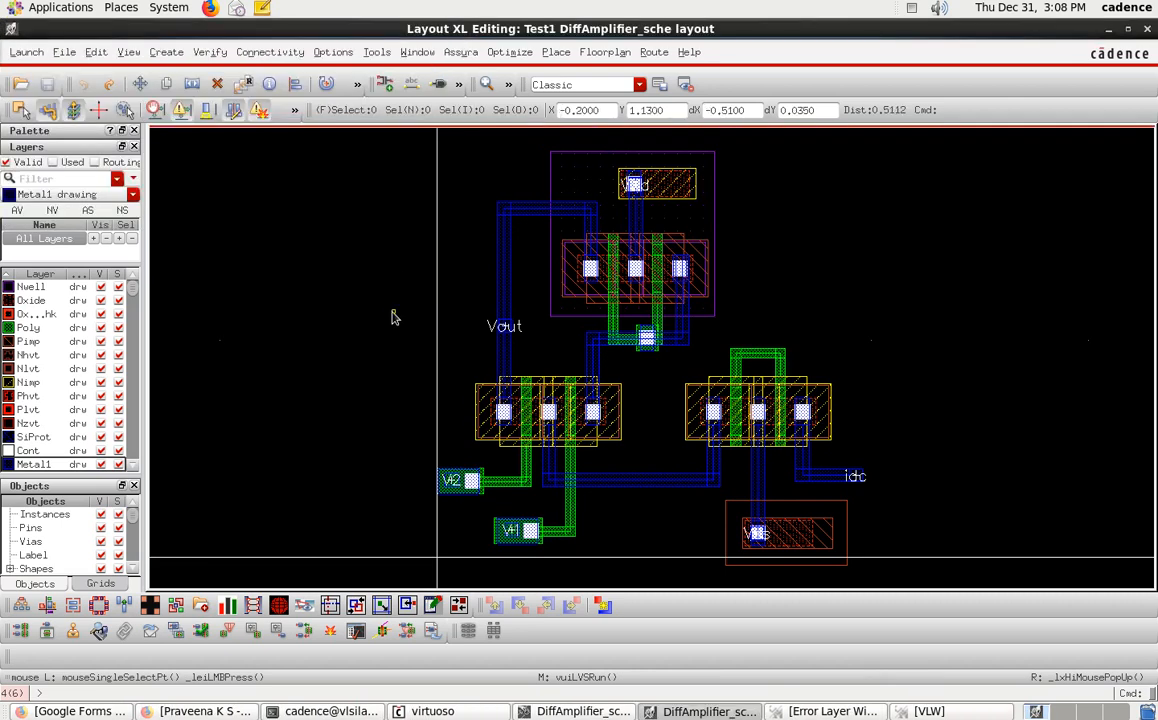
# Open the QRC parasitic extraction form and review its setup, extraction, filtering, netlisting, run details and substrate settings
pyautogui.click(466, 53)
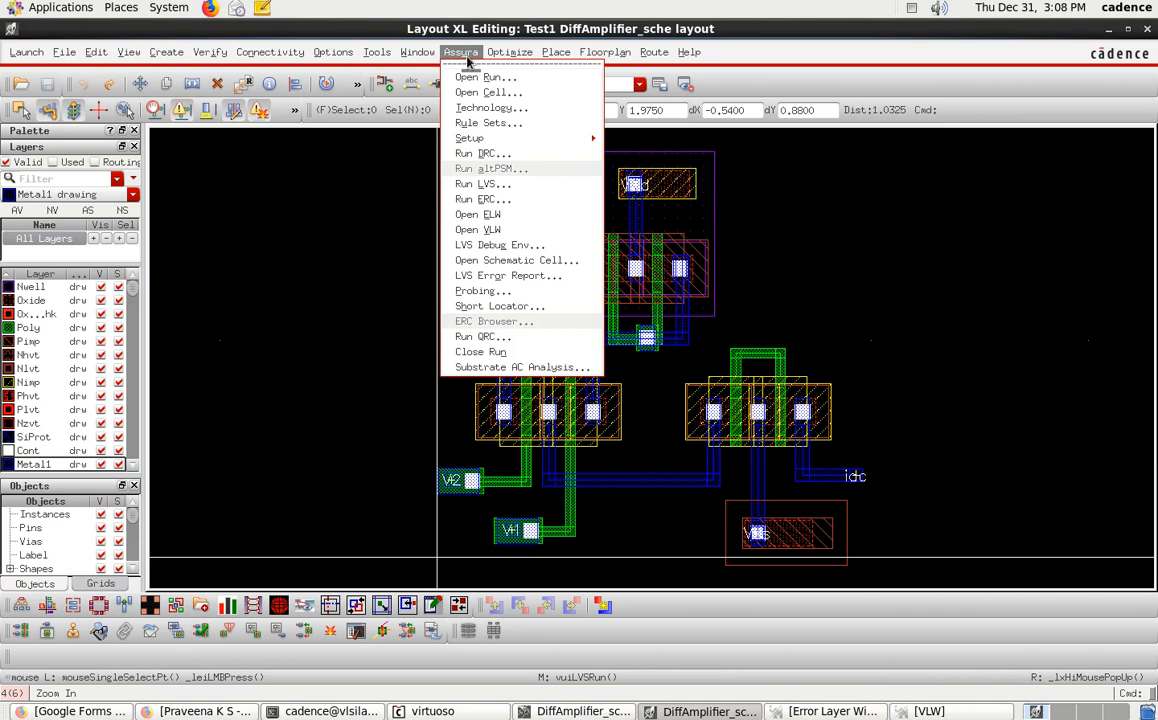
pyautogui.click(499, 338)
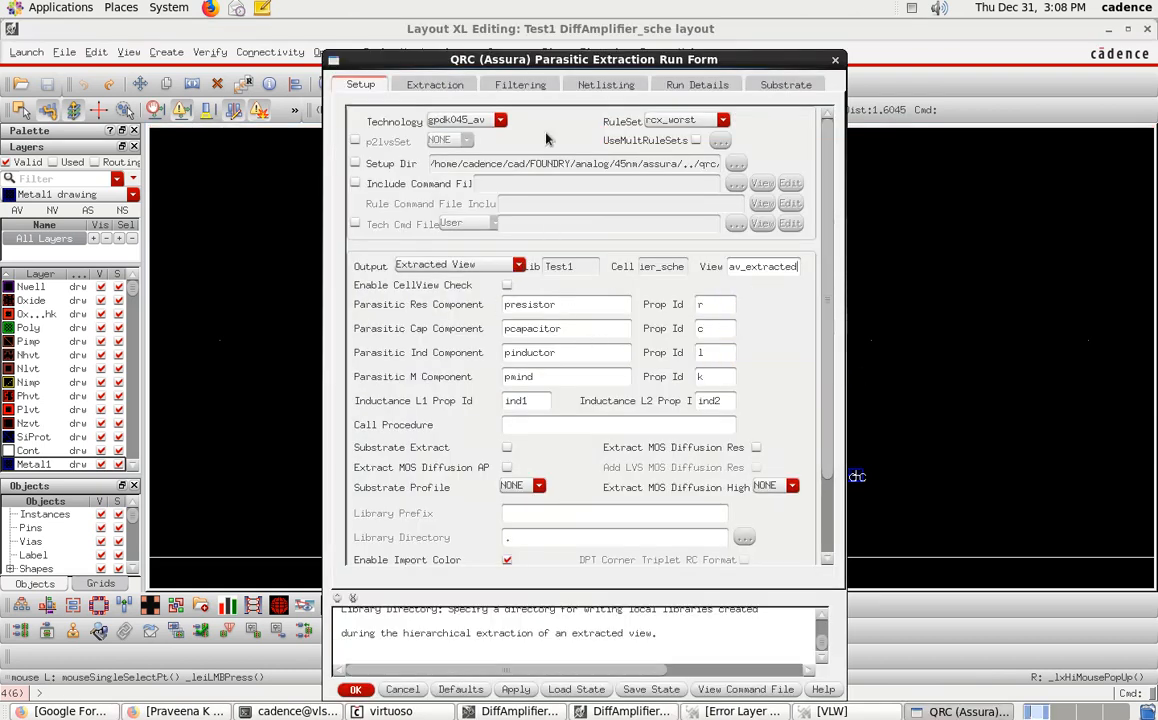
pyautogui.scroll(-2, 558, 515)
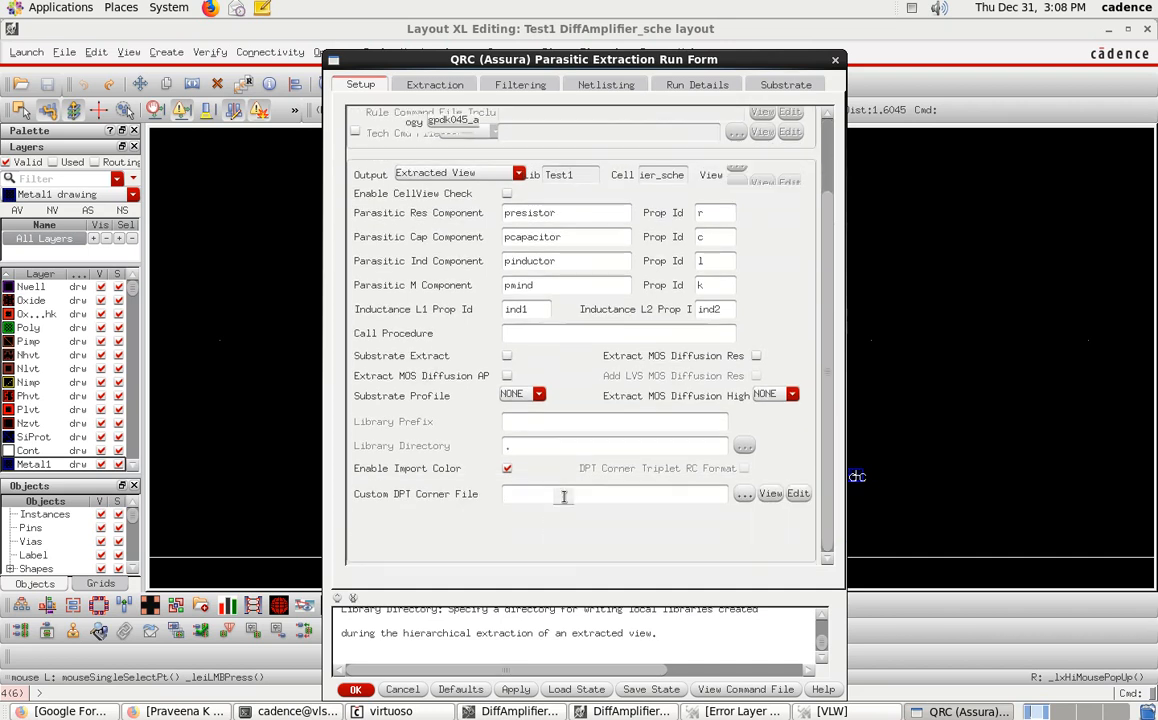
pyautogui.scroll(2, 564, 497)
pyautogui.click(408, 82)
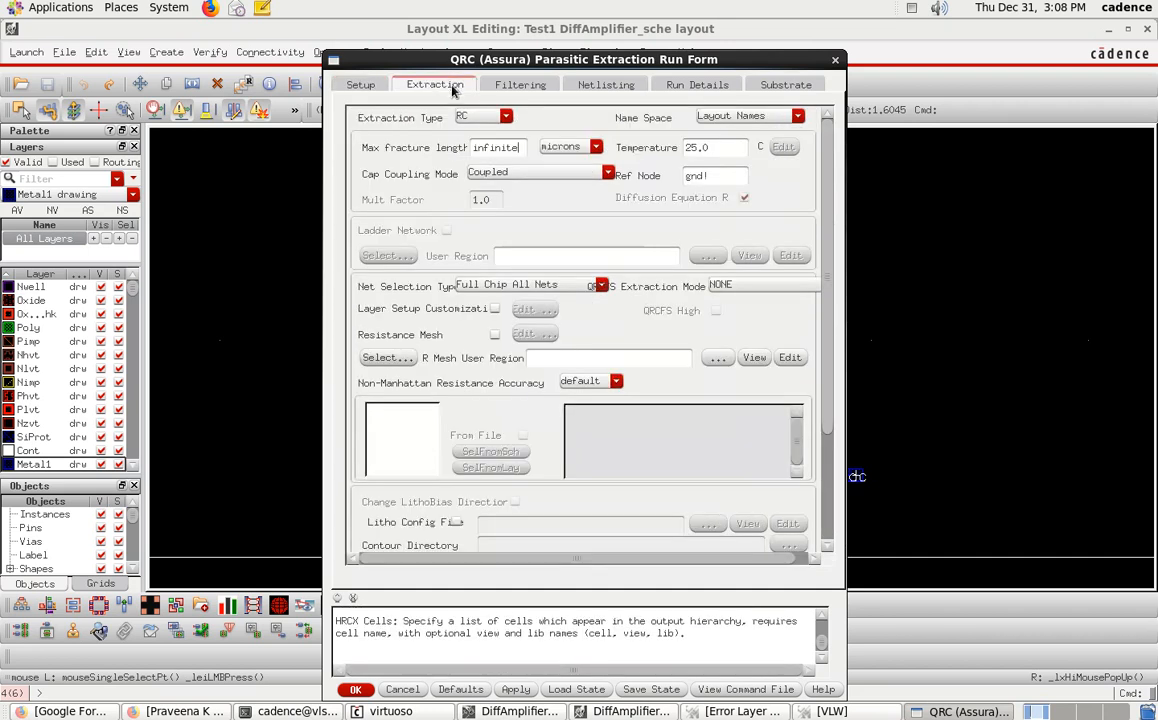
pyautogui.scroll(-2, 510, 415)
pyautogui.scroll(3, 540, 445)
pyautogui.click(515, 84)
pyautogui.scroll(-1, 532, 448)
pyautogui.scroll(1, 532, 448)
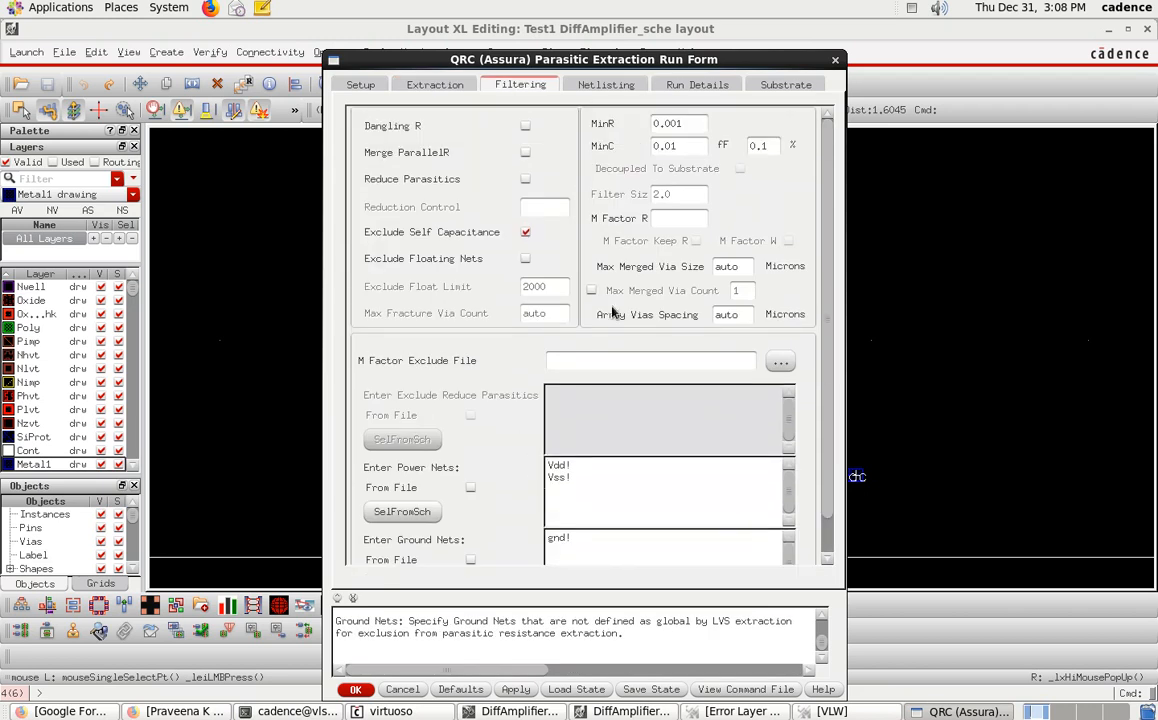
pyautogui.click(580, 85)
pyautogui.click(690, 85)
pyautogui.click(778, 86)
pyautogui.click(362, 86)
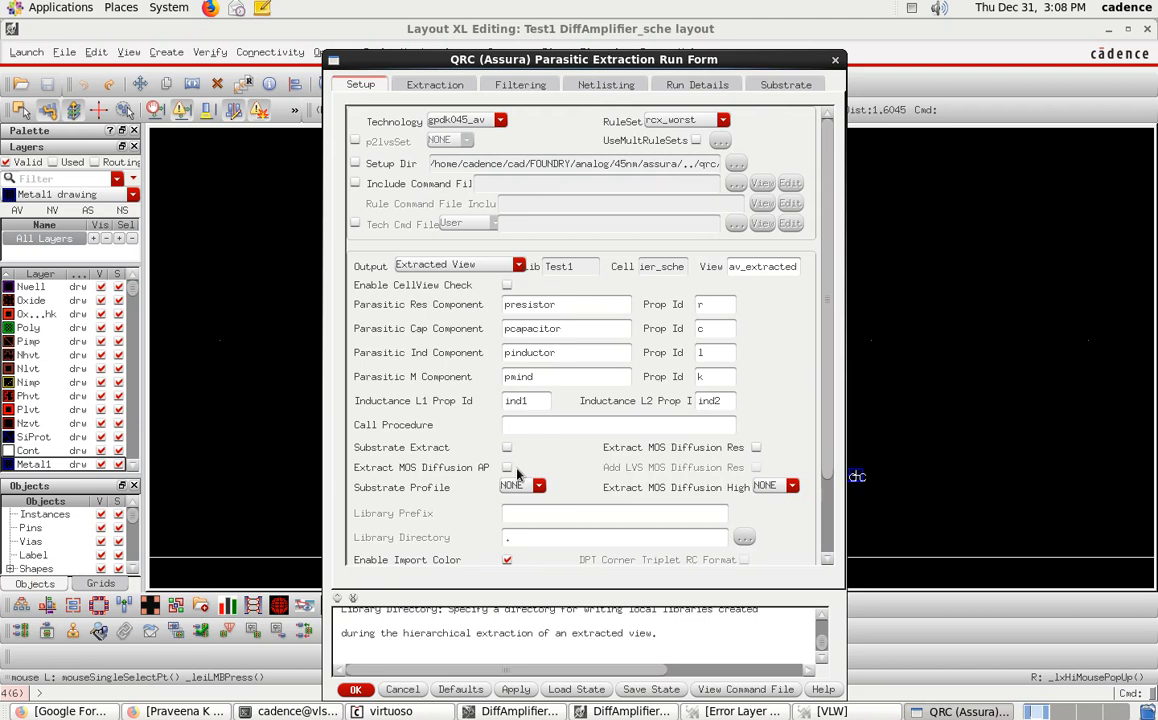
# Run the QRC extraction with output to the av_extracted view and dismiss the run messages
pyautogui.click(355, 689)
pyautogui.click(537, 394)
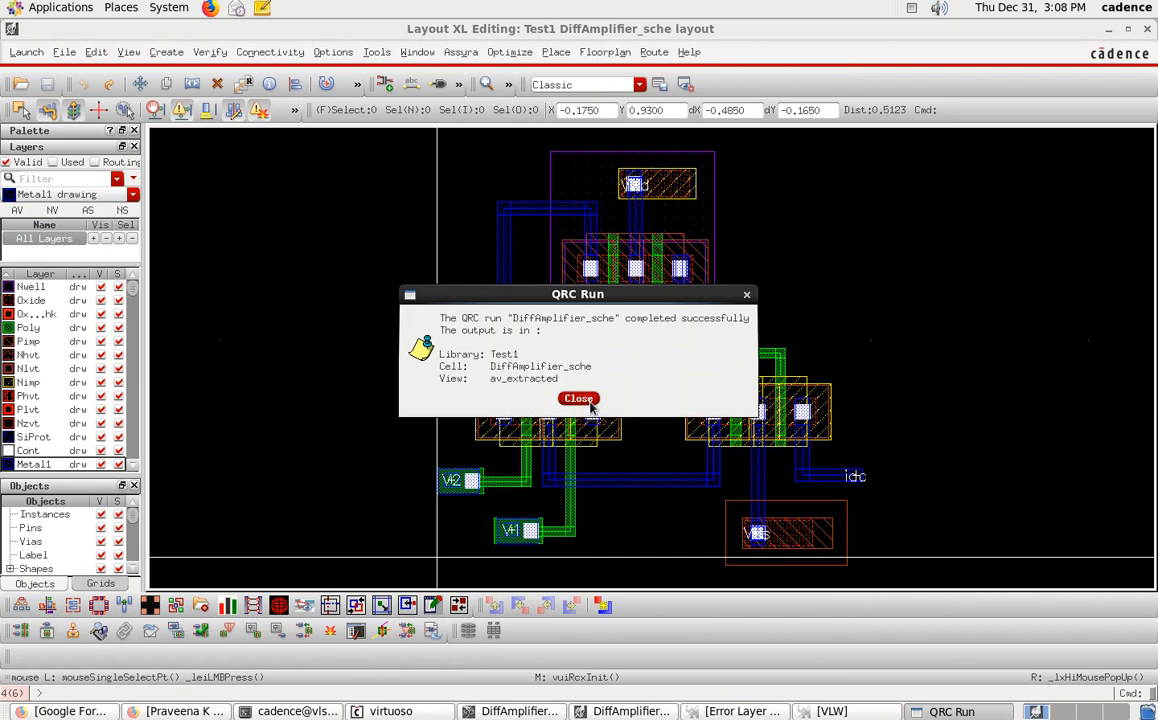
pyautogui.click(580, 399)
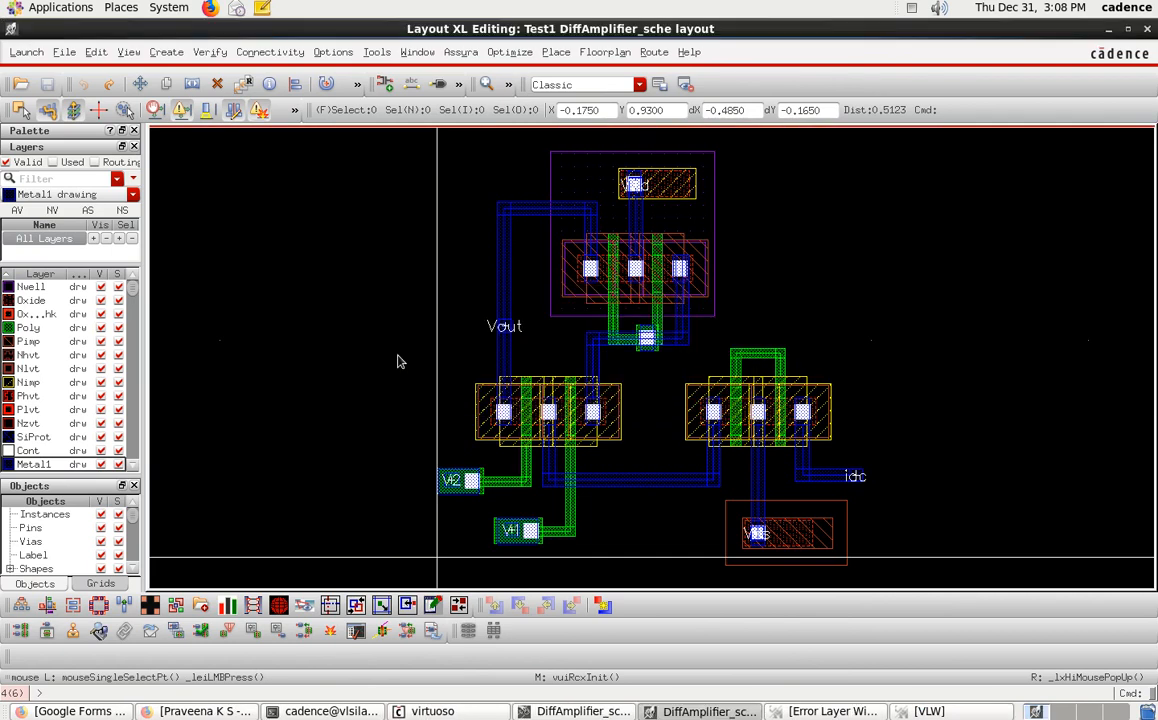
# Open the av_extracted view of DiffAmplifier_sche from library Test1 for editing in a new tab
pyautogui.click(64, 52)
pyautogui.click(84, 93)
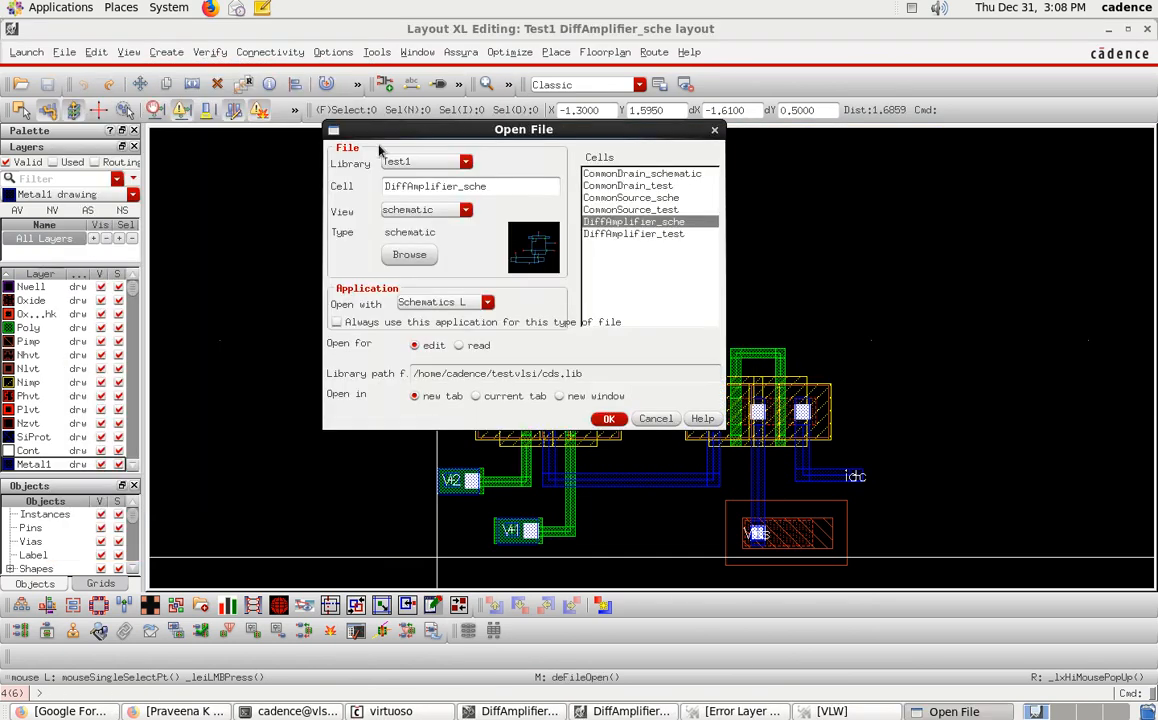
pyautogui.click(464, 210)
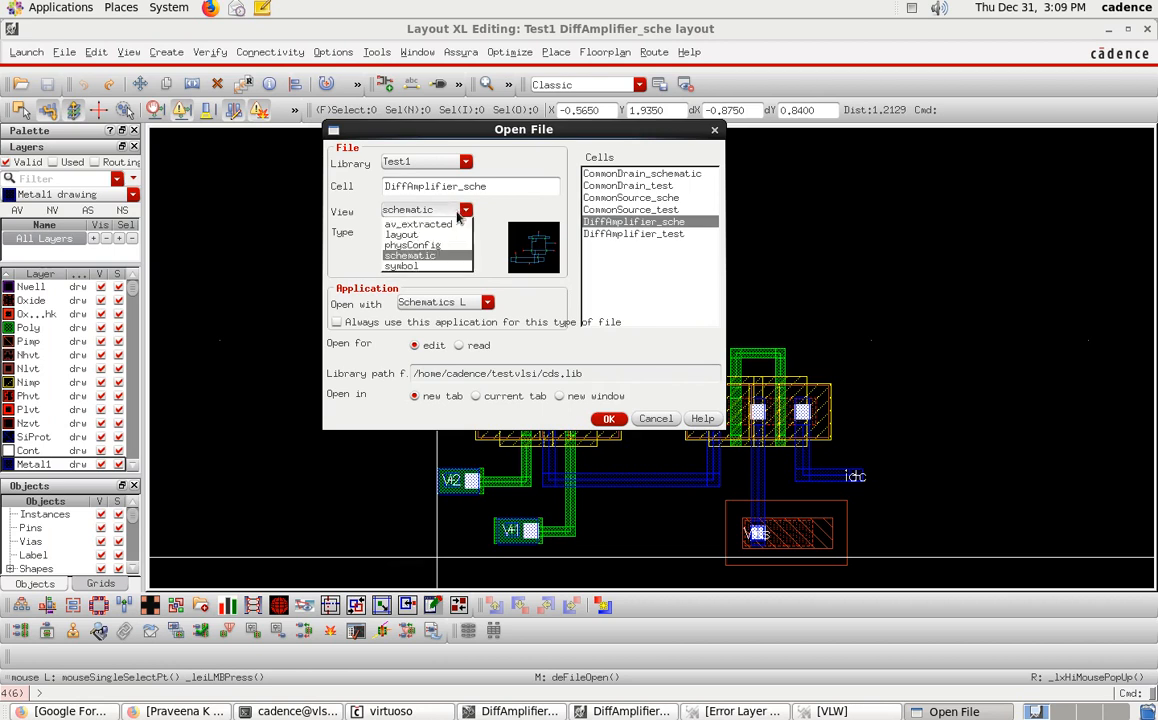
pyautogui.click(432, 226)
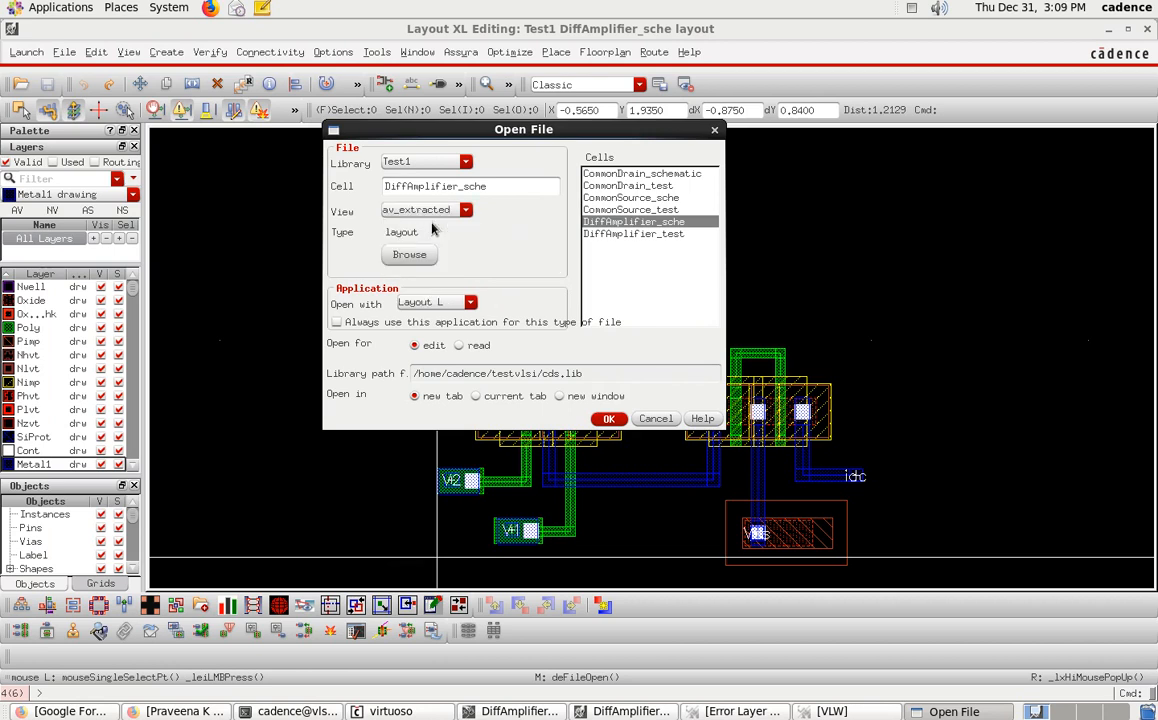
pyautogui.click(606, 419)
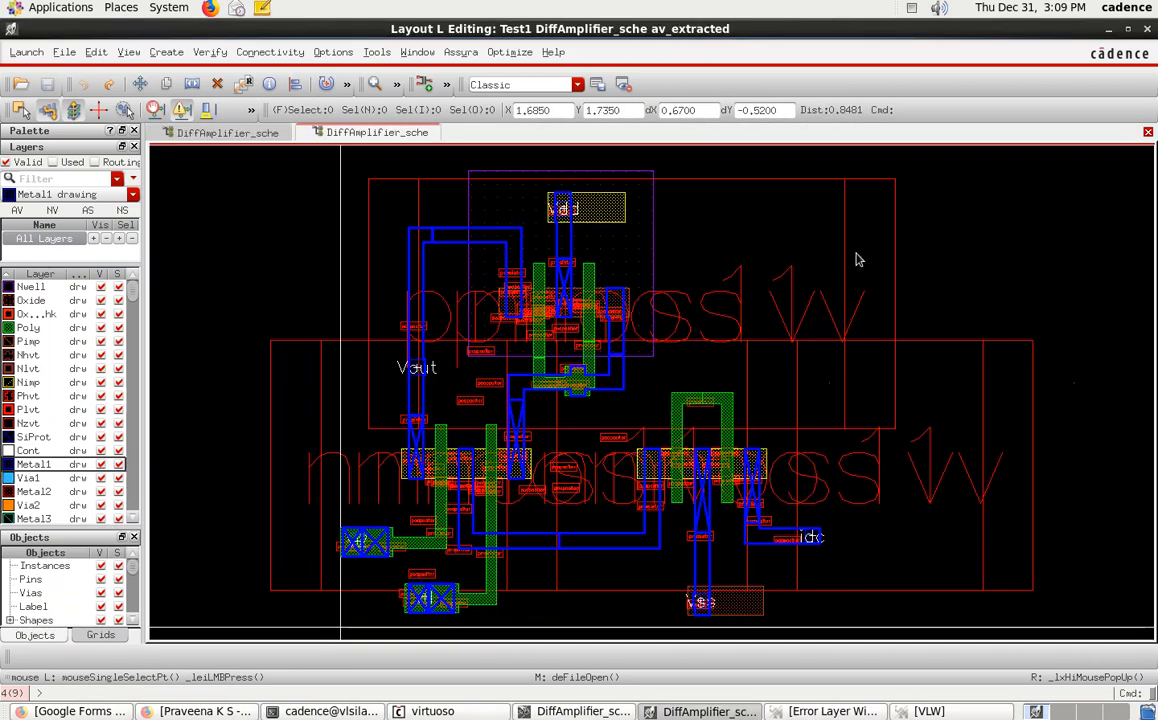
# Display all hierarchy levels of the extracted view and examine the parasitic resistors and capacitors across the layout
pyautogui.hotkey('shift', 'f')
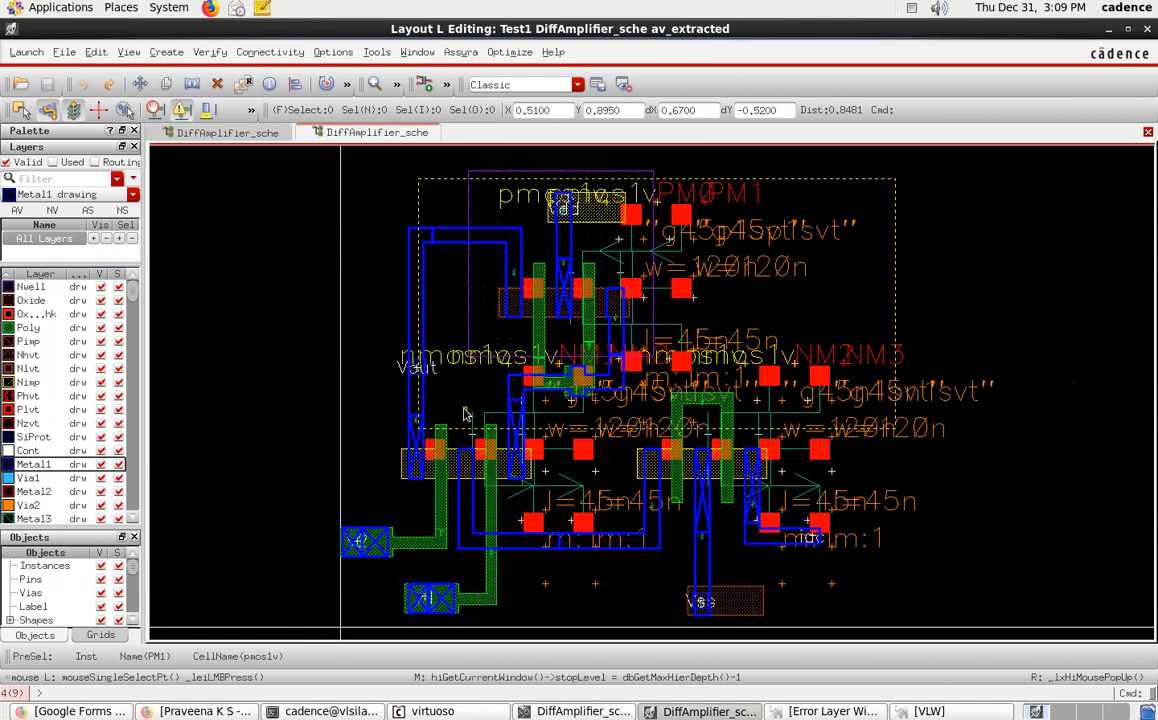
pyautogui.scroll(4, 471, 461)
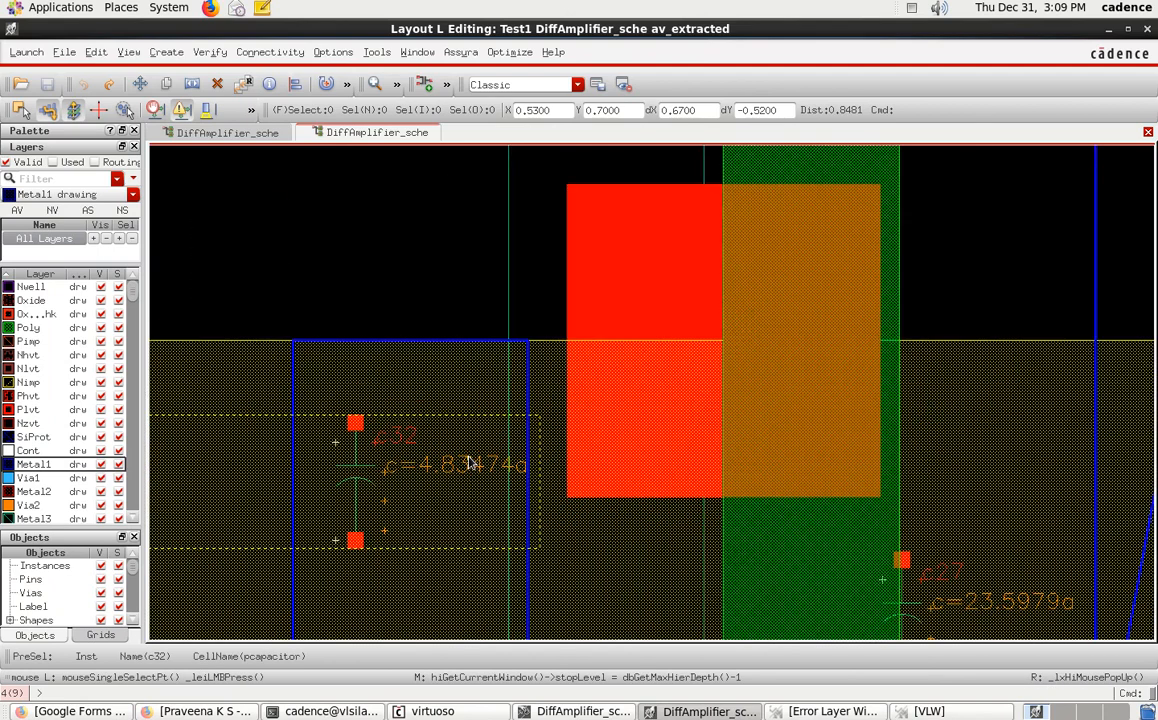
pyautogui.scroll(-3, 471, 461)
pyautogui.scroll(2, 660, 338)
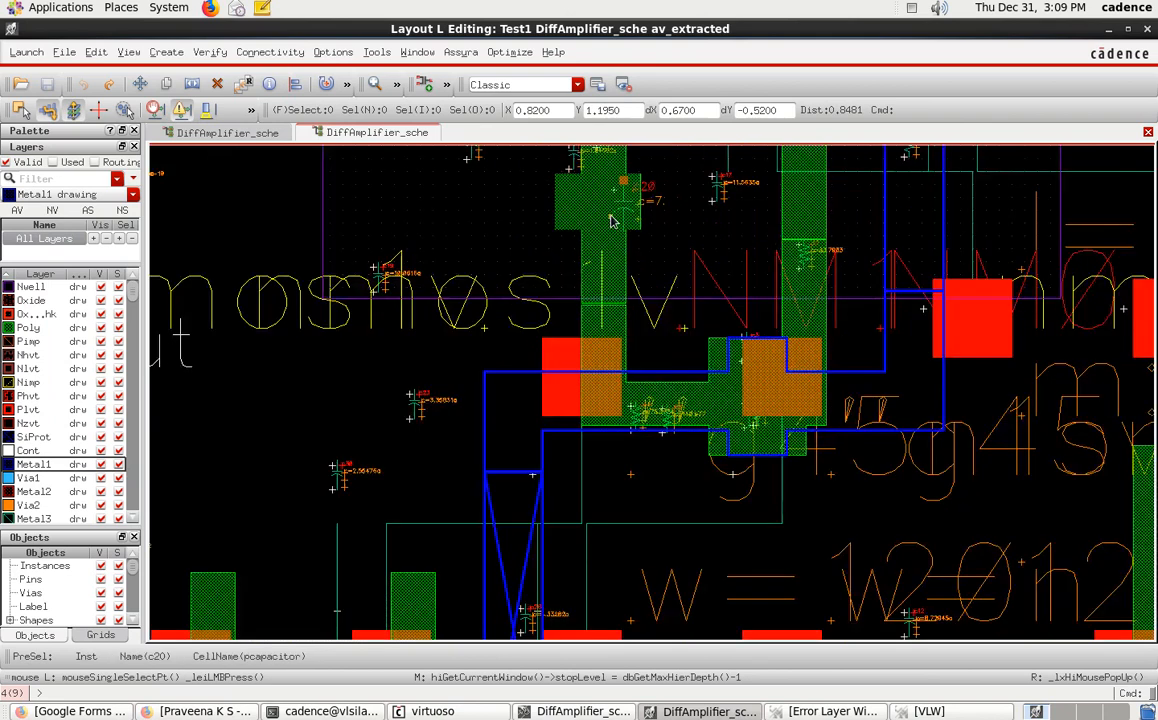
pyautogui.scroll(-3, 612, 222)
pyautogui.scroll(3, 793, 365)
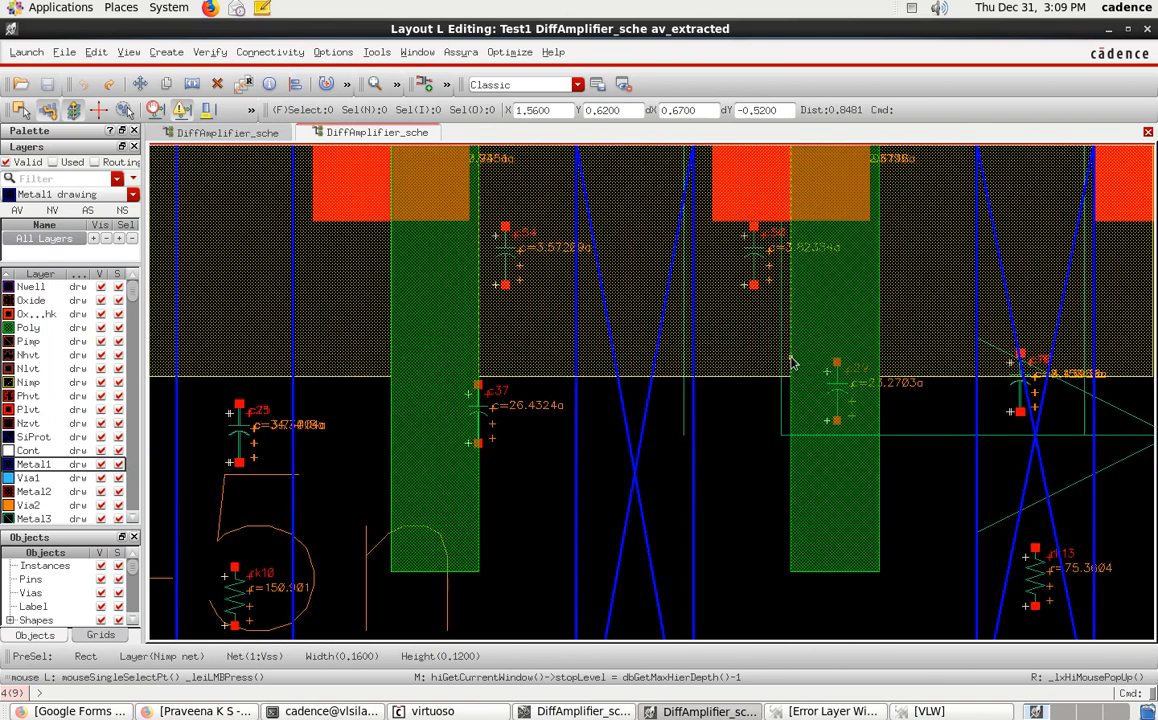
pyautogui.scroll(-2, 793, 362)
pyautogui.scroll(-1, 794, 287)
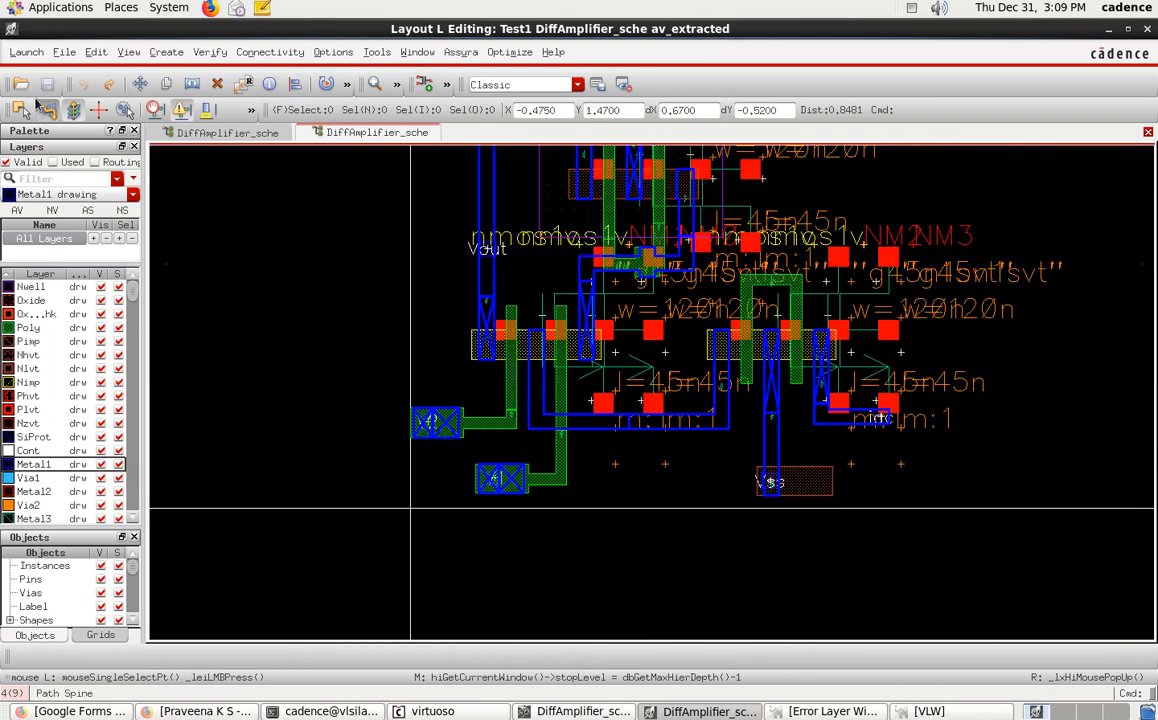
# Close the layout and schematic windows and move the Virtuoso log window higher on the desktop
pyautogui.click(1147, 30)
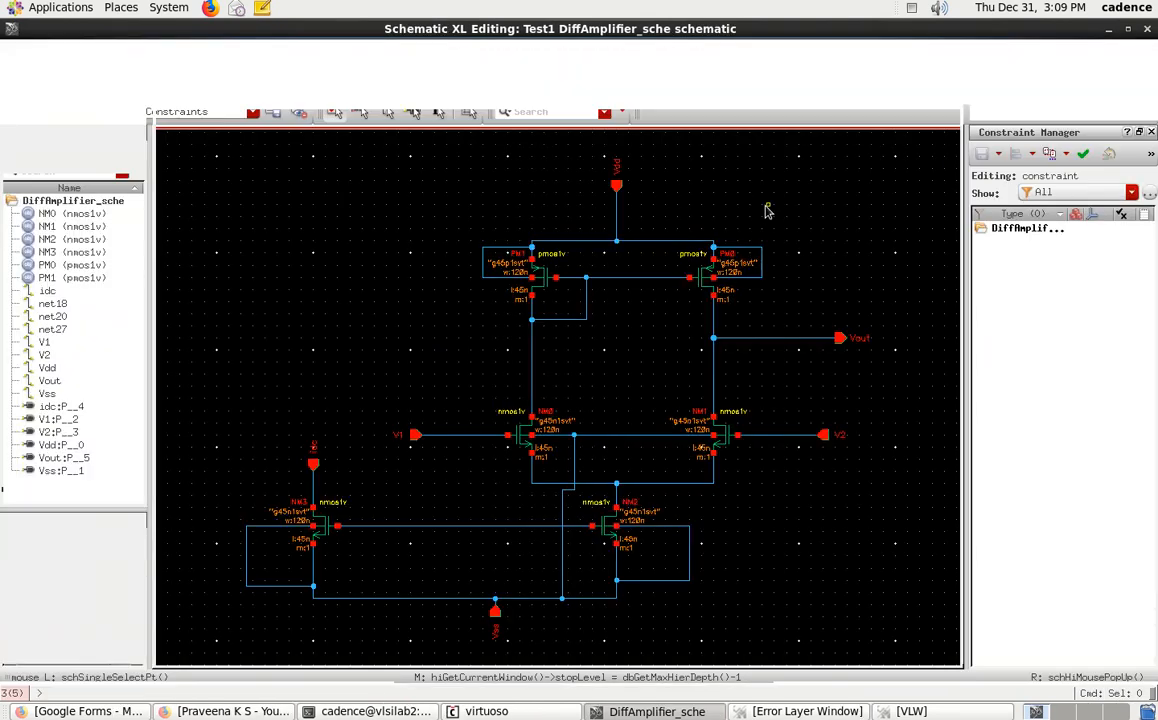
pyautogui.click(1147, 30)
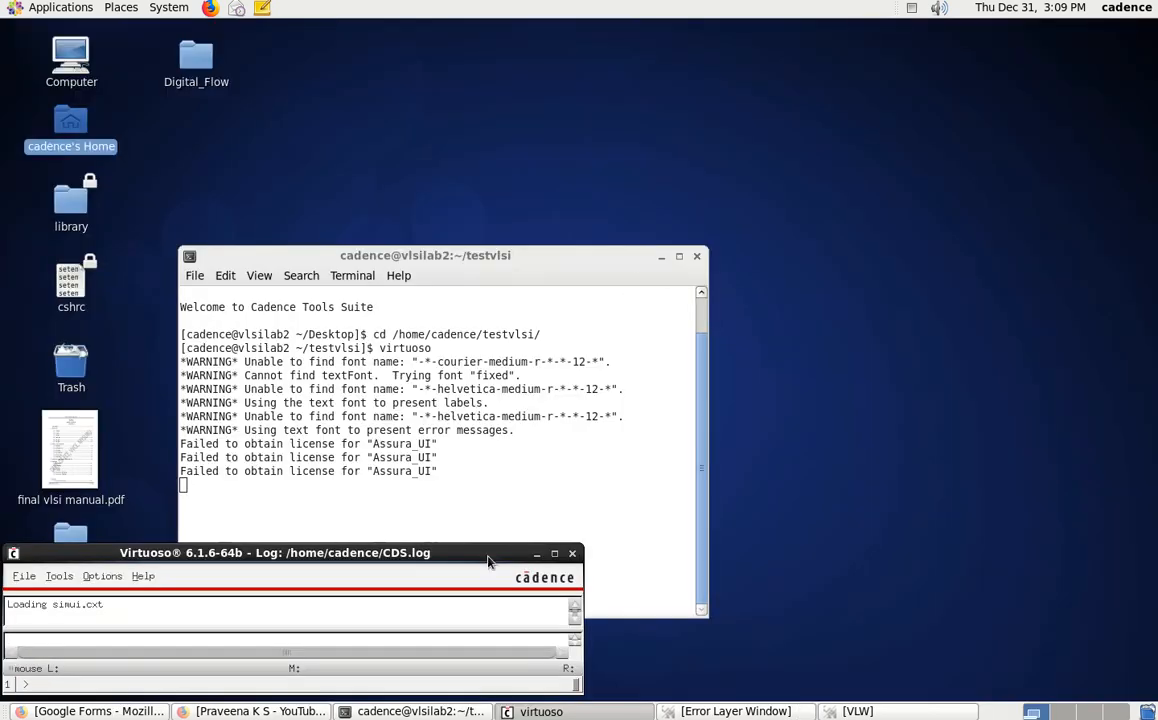
pyautogui.moveTo(300, 552); pyautogui.dragTo(520, 162)
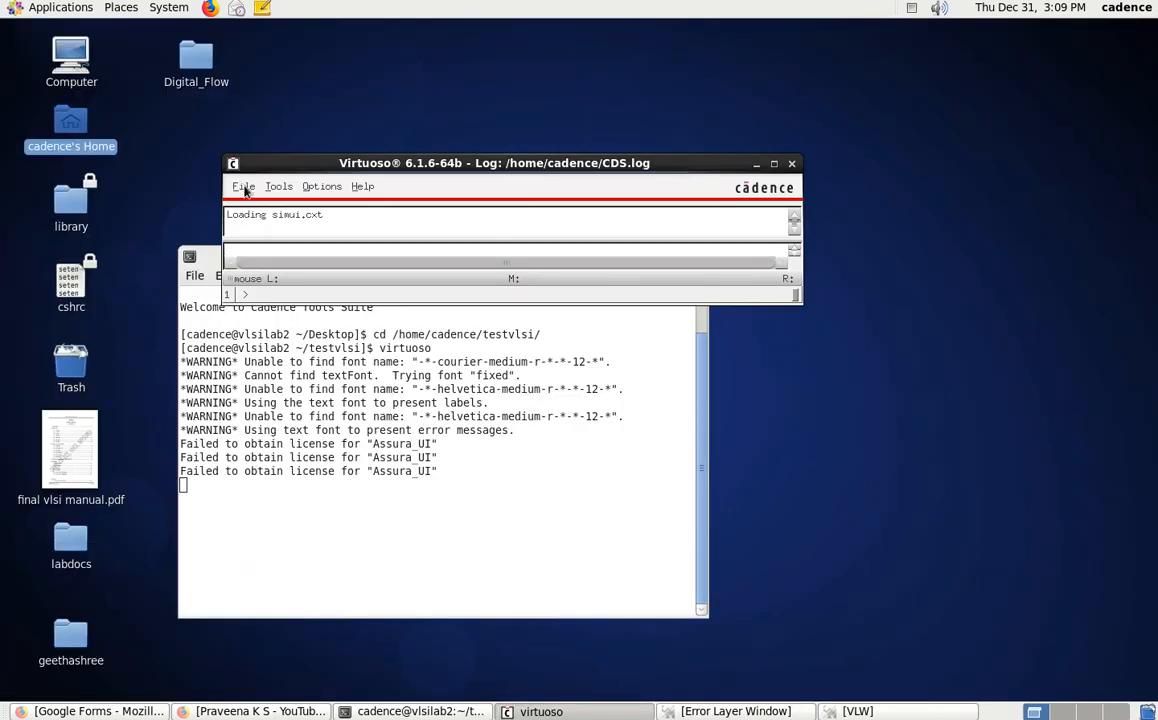
# Create a config cellview for DiffAmplifier_test in library Test1 with Hierarchy Editor, overwriting the existing one
pyautogui.click(243, 188)
pyautogui.moveTo(500, 220)
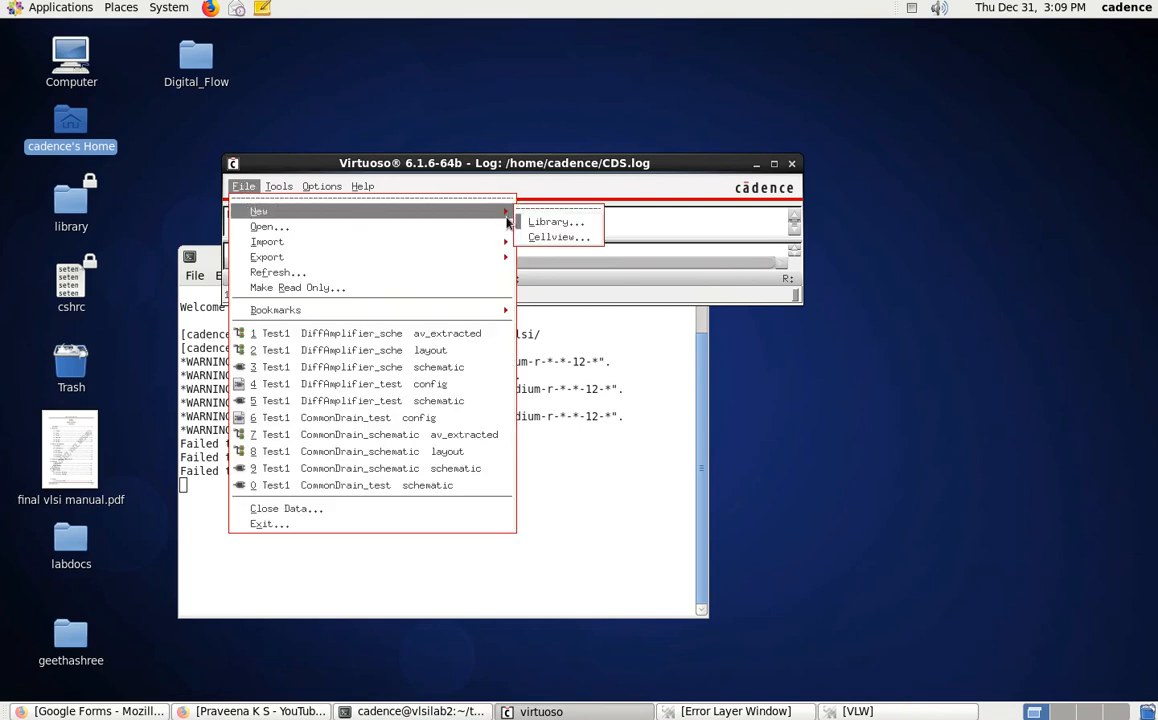
pyautogui.click(584, 237)
pyautogui.click(537, 188)
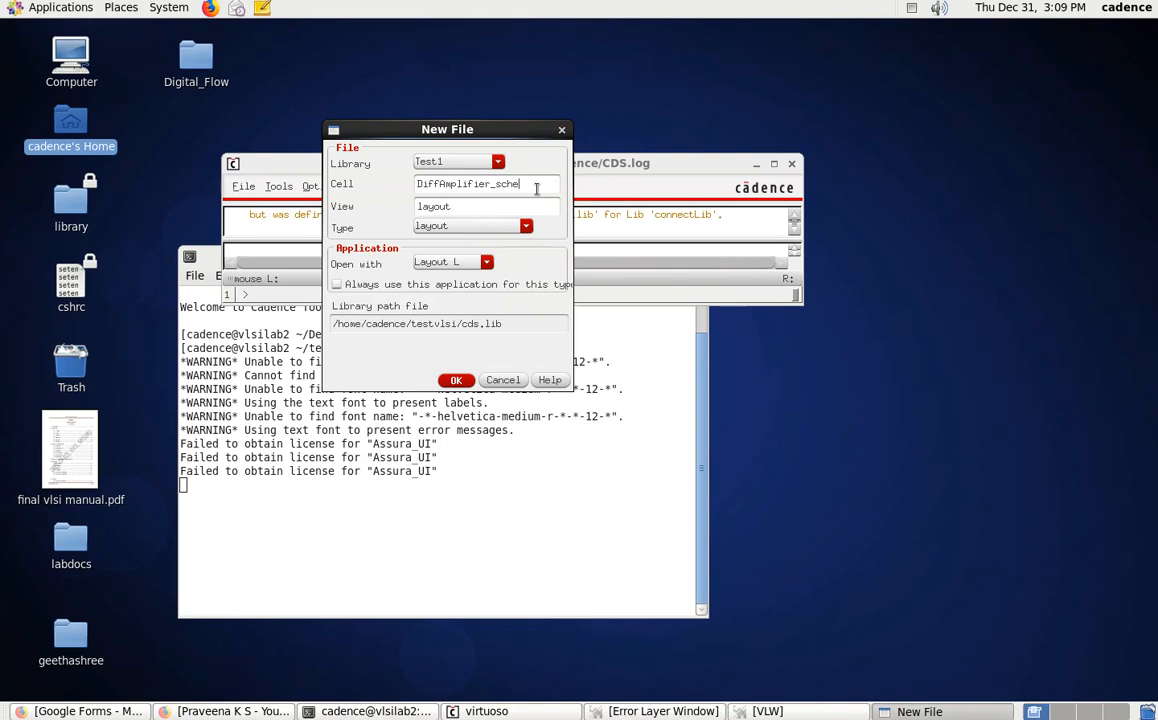
pyautogui.press('BackSpace')
pyautogui.click(525, 226)
pyautogui.click(486, 272)
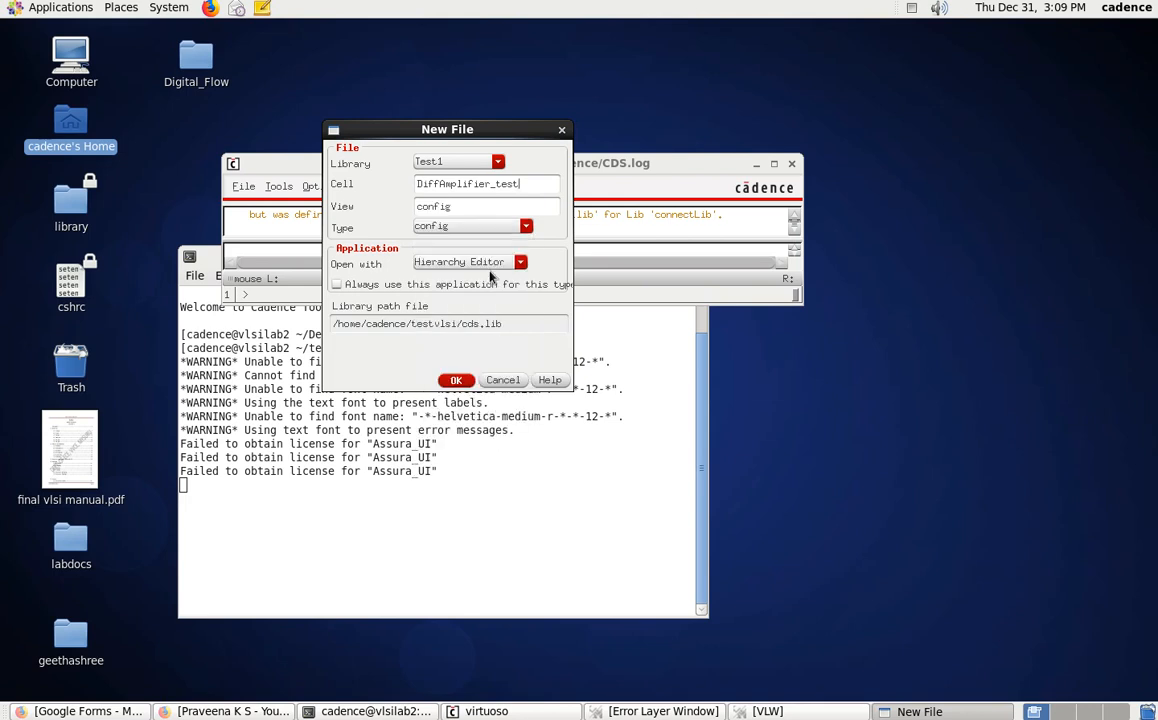
pyautogui.click(456, 381)
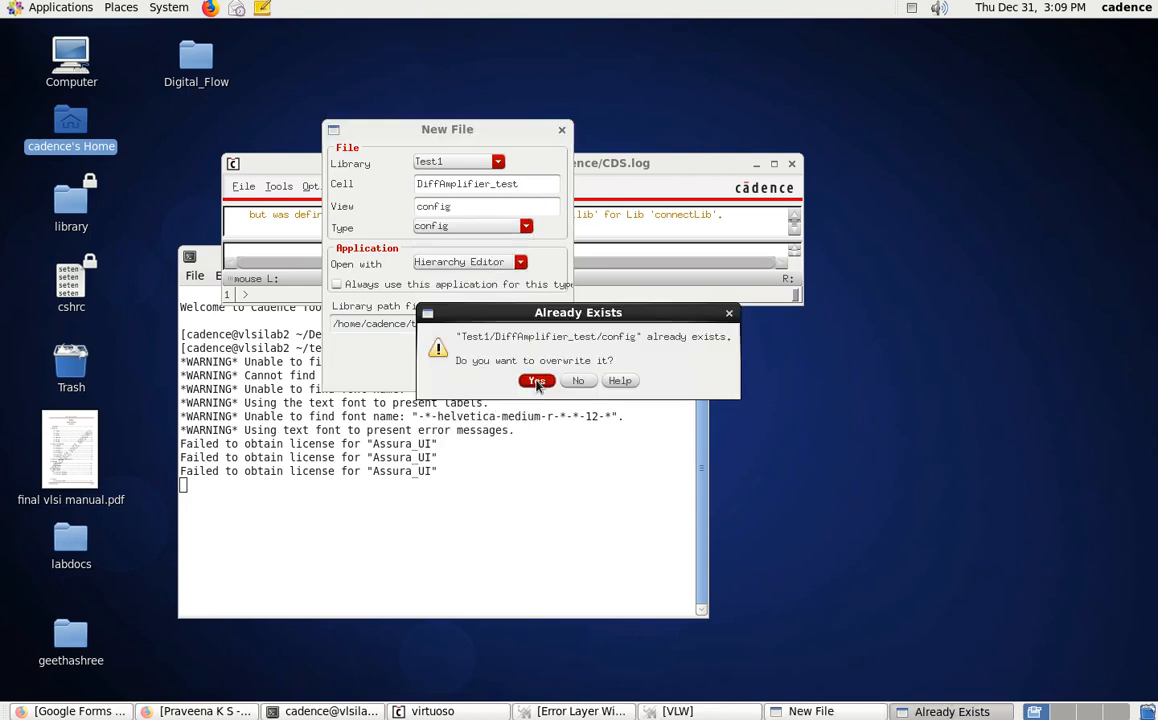
pyautogui.click(537, 381)
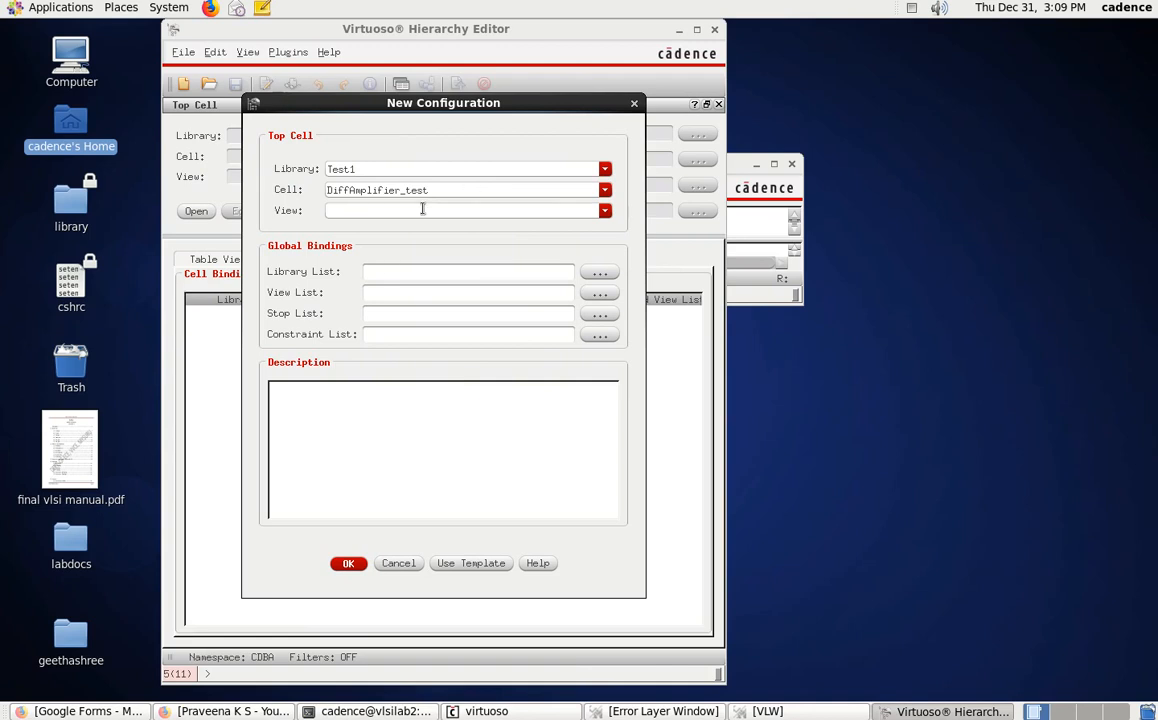
# Apply the spectre template to the new configuration and set its top cell view to schematic
pyautogui.click(471, 563)
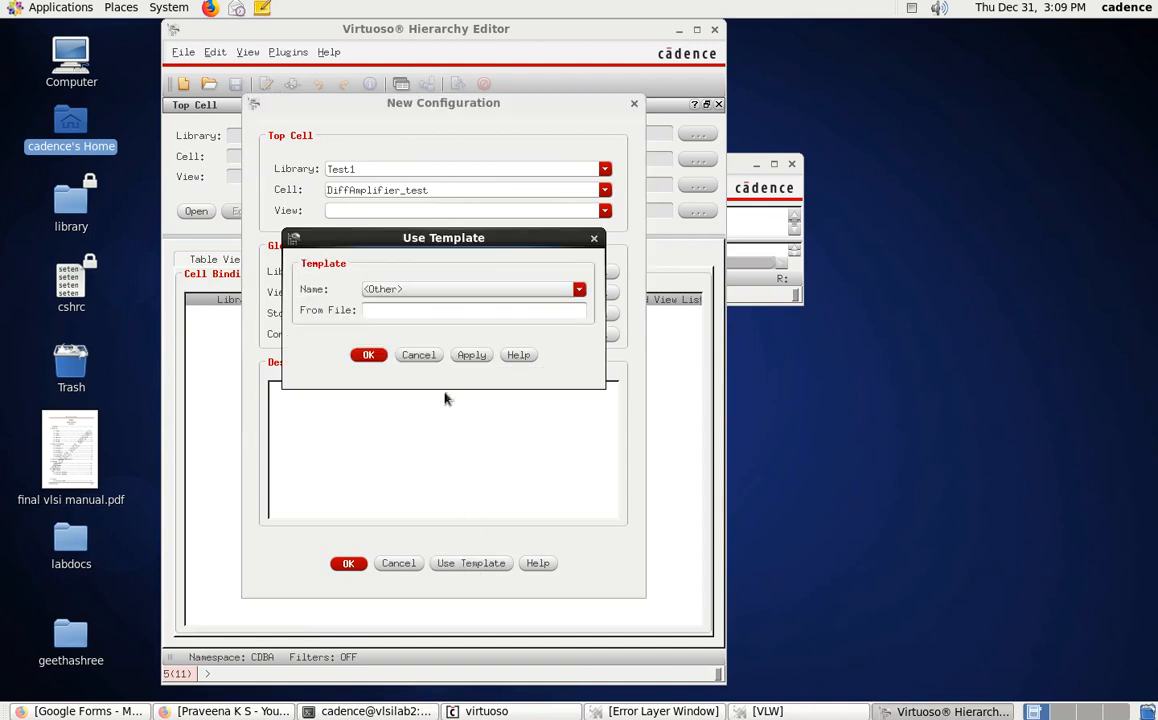
pyautogui.click(440, 291)
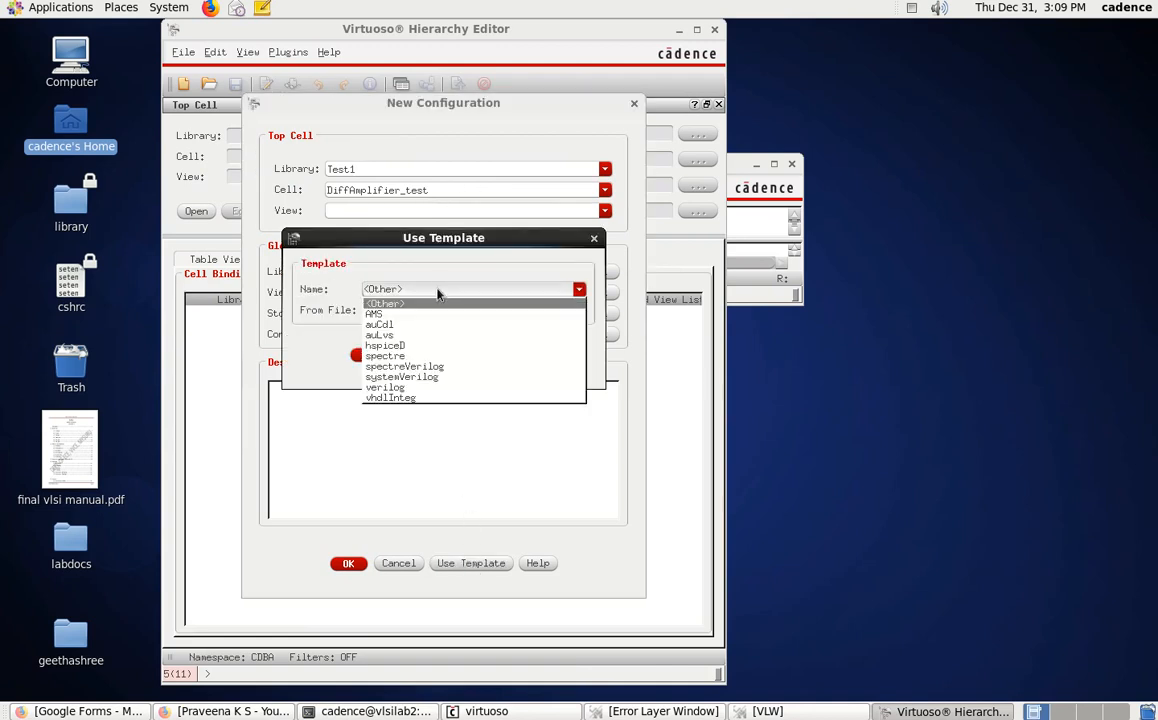
pyautogui.click(437, 355)
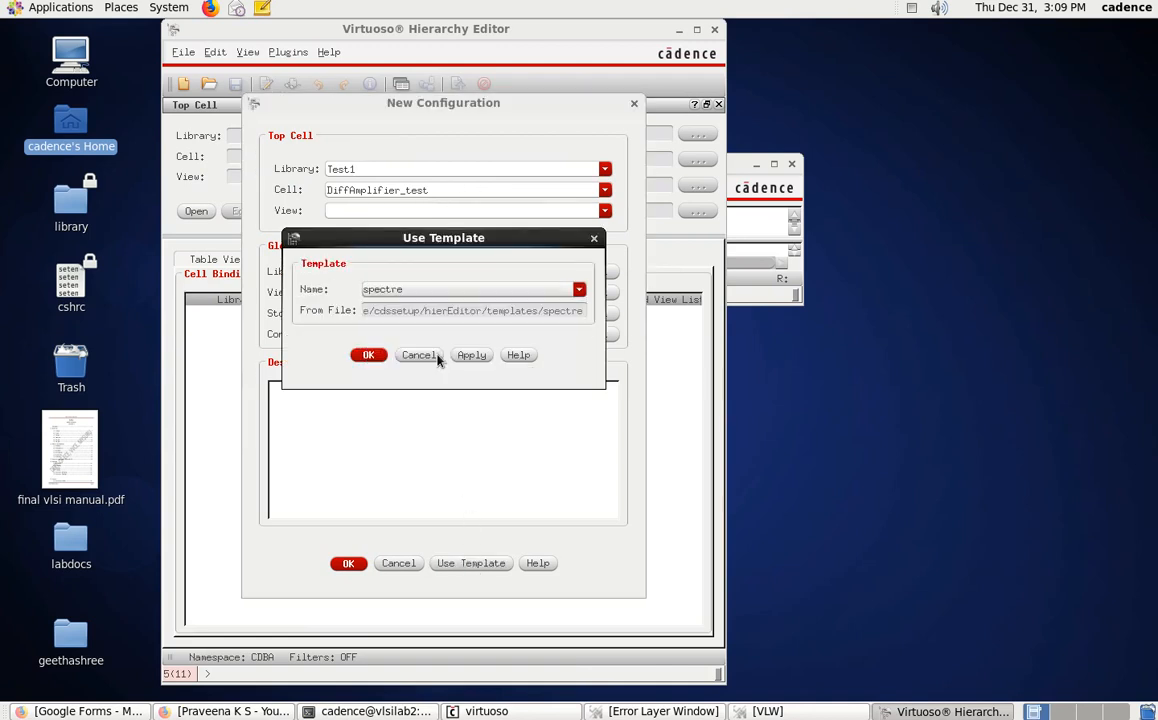
pyautogui.click(368, 355)
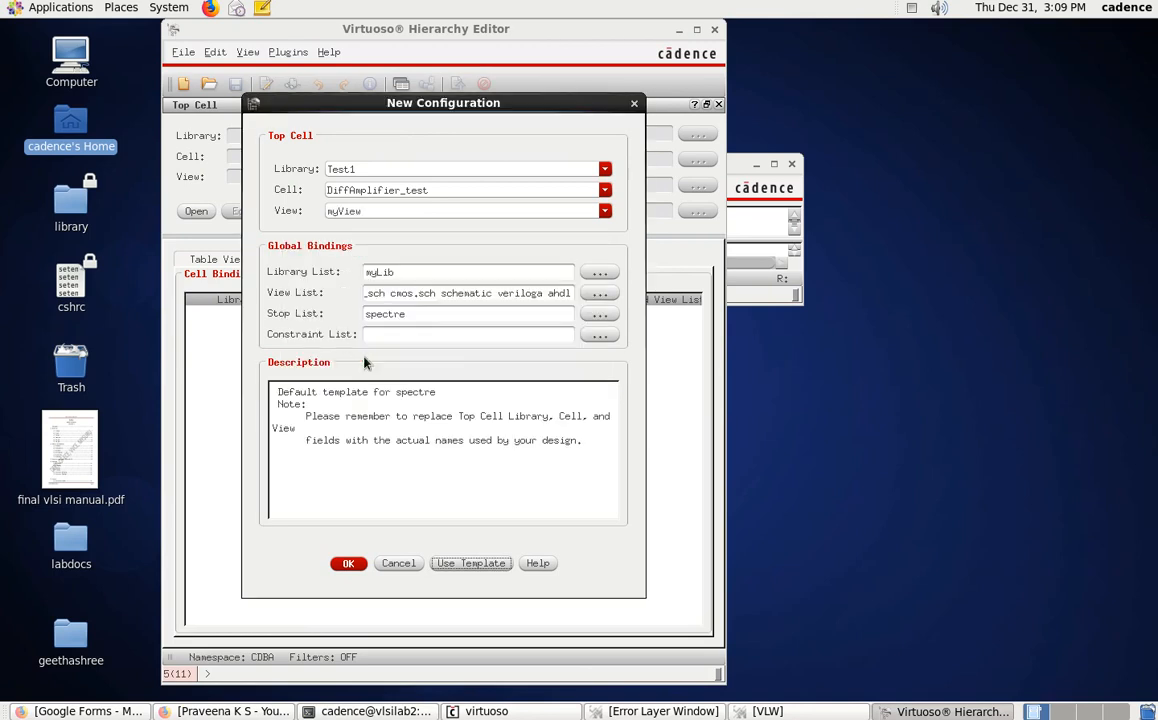
pyautogui.click(604, 218)
pyautogui.click(505, 234)
pyautogui.click(348, 563)
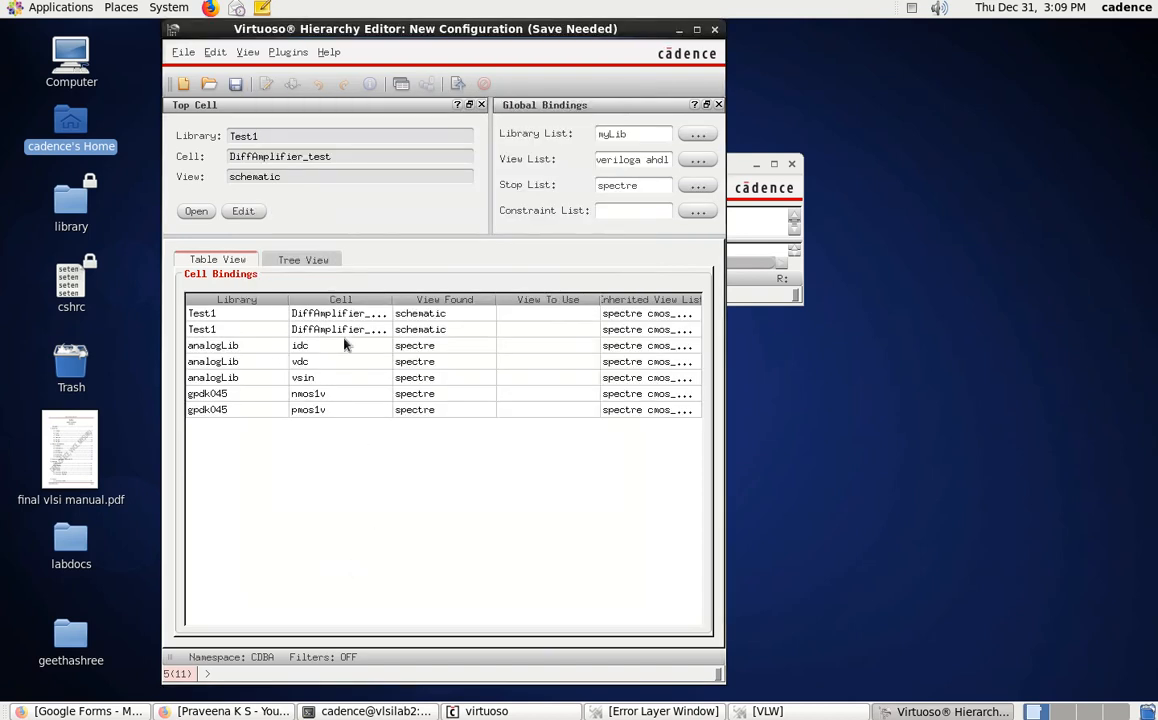
# Bind DiffAmplifier_sche to the av_extracted view, update and save the DiffAmplifier_test config, and close the Hierarchy Editor
pyautogui.click(560, 314)
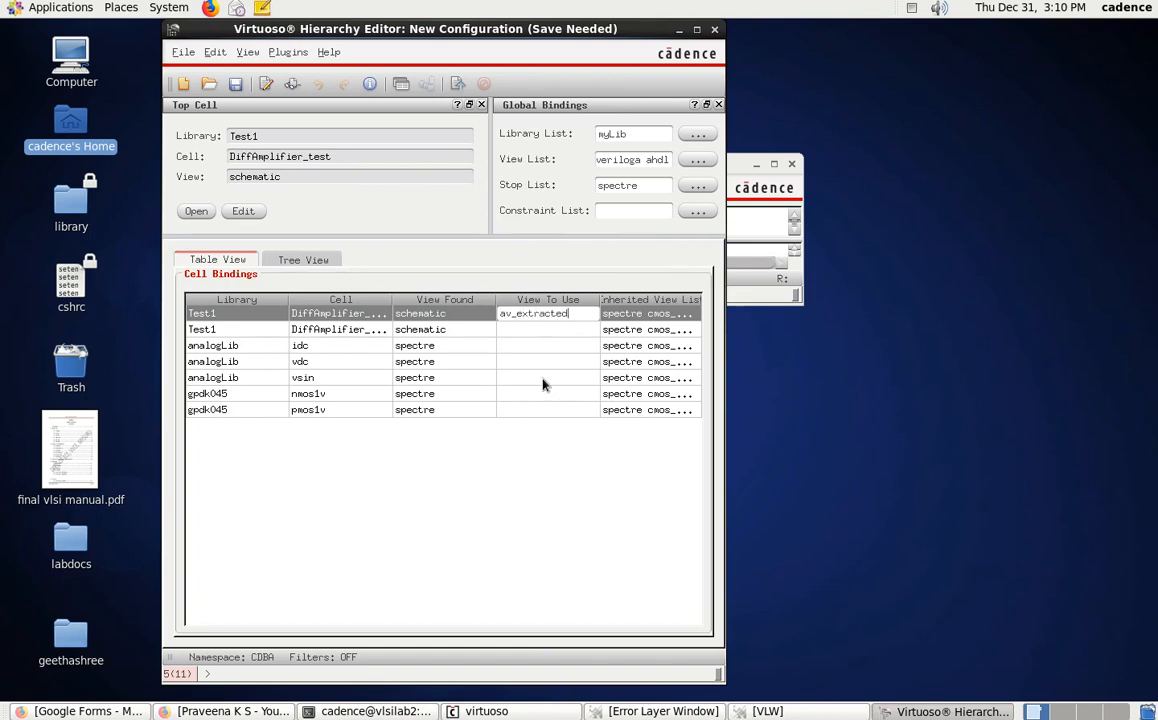
pyautogui.click(496, 507)
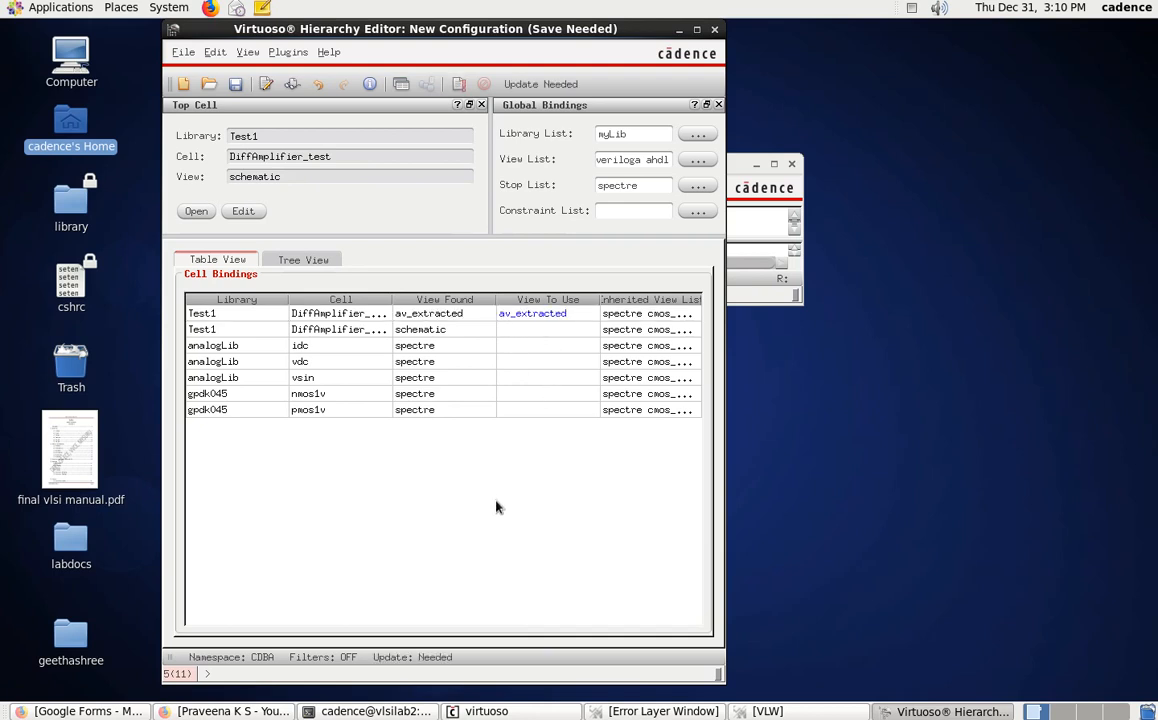
pyautogui.click(459, 85)
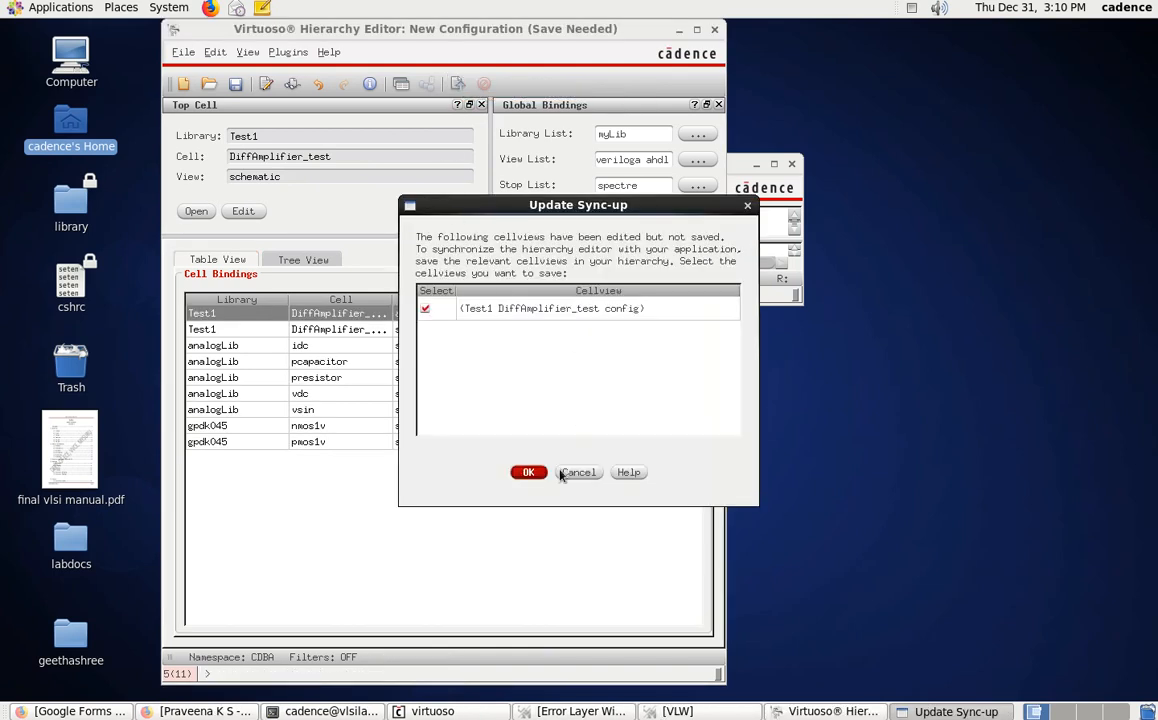
pyautogui.click(529, 473)
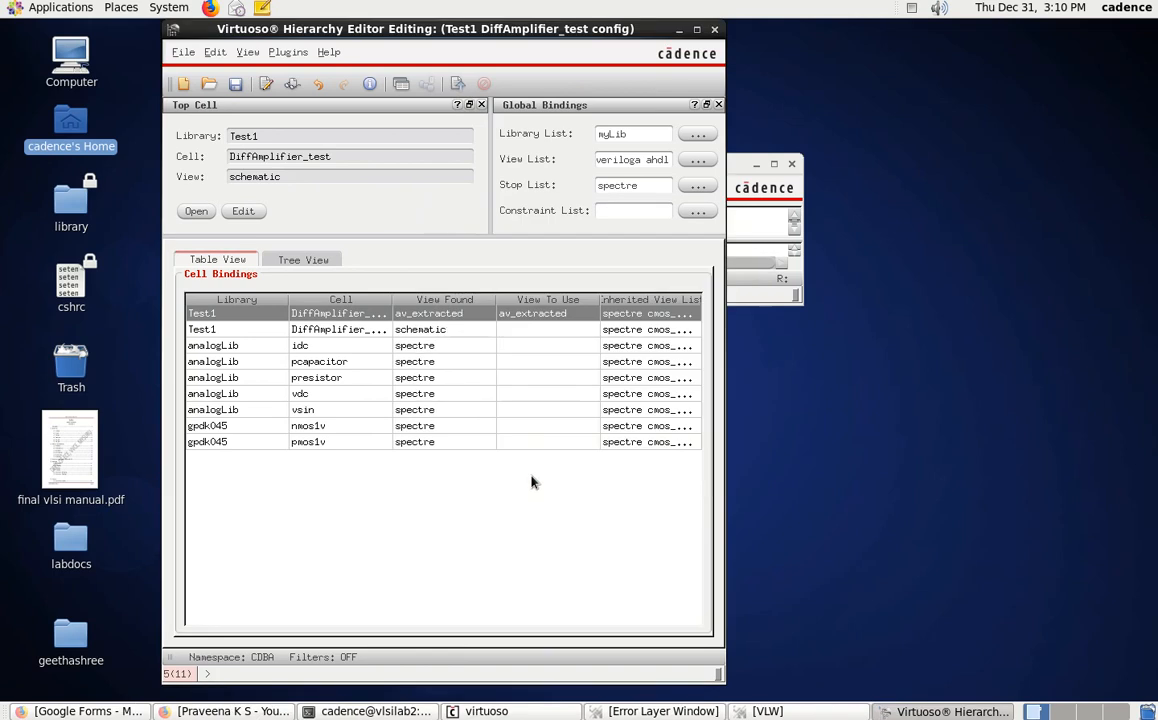
pyautogui.click(714, 29)
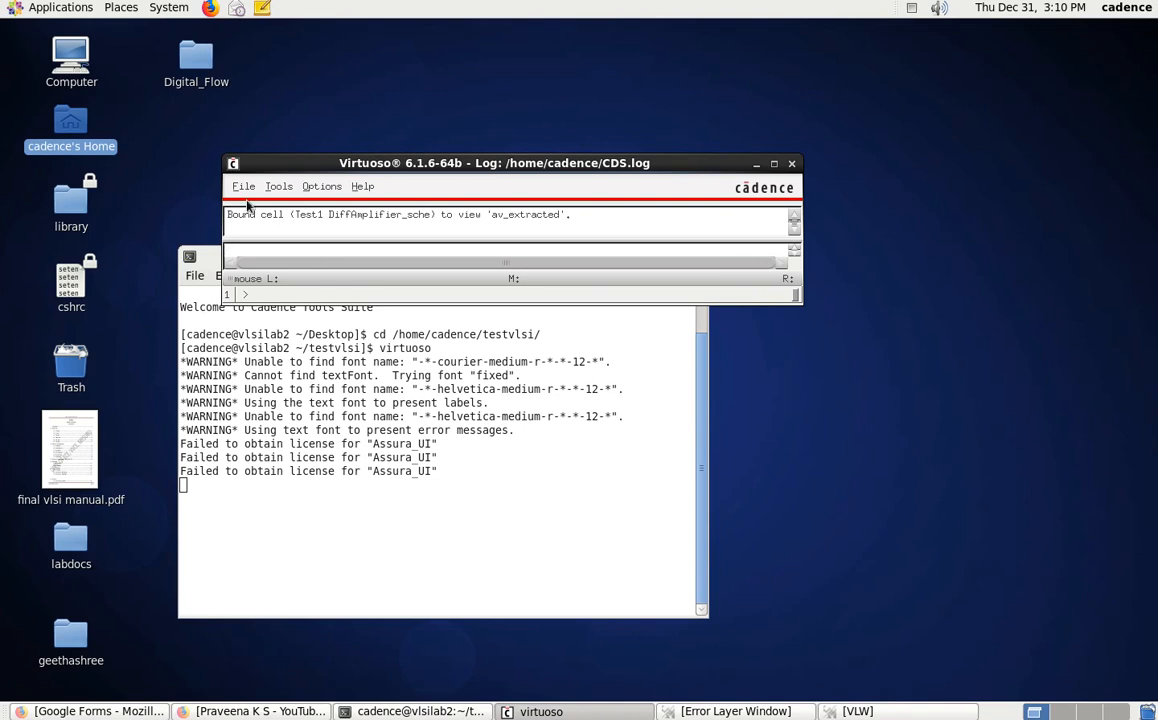
# Open the Test1 DiffAmplifier_test config with only its top schematic for editing, maximize the window and fit the schematic
pyautogui.click(243, 187)
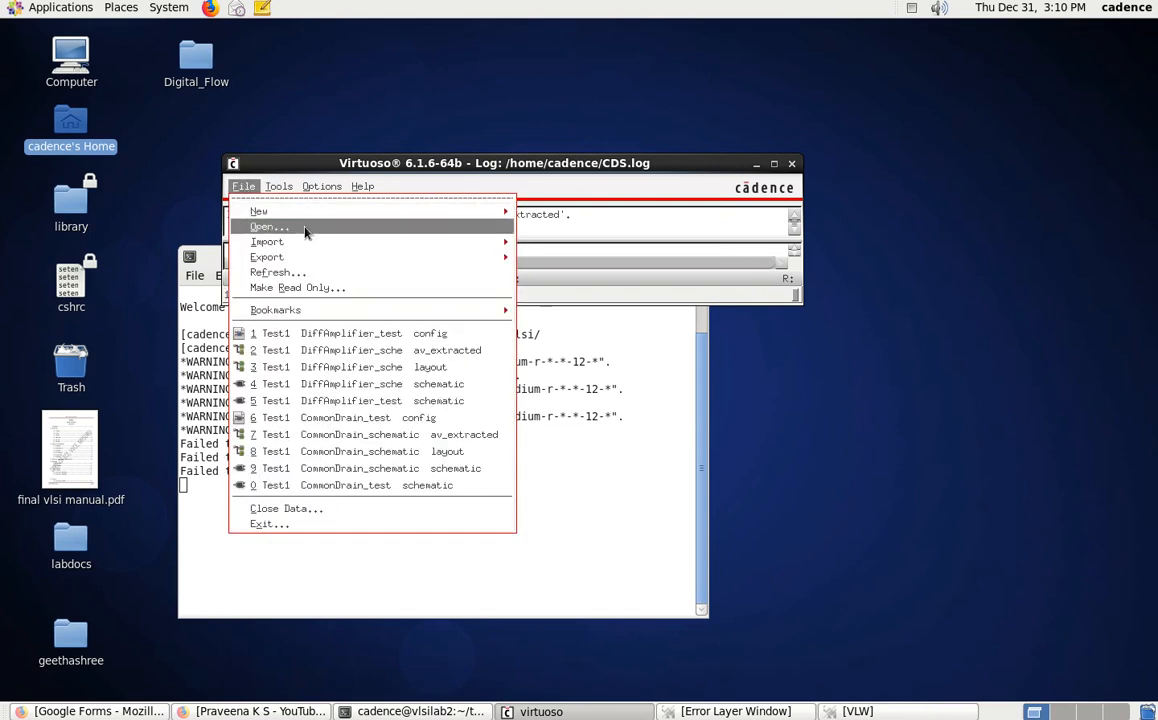
pyautogui.click(425, 232)
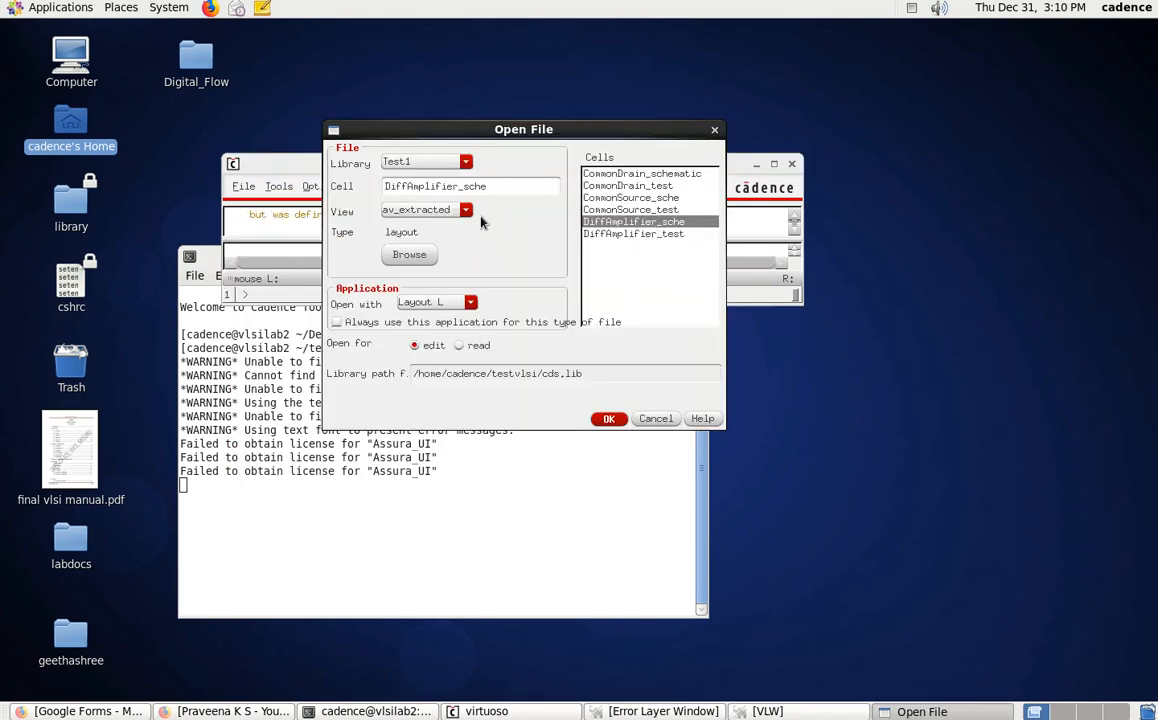
pyautogui.click(624, 236)
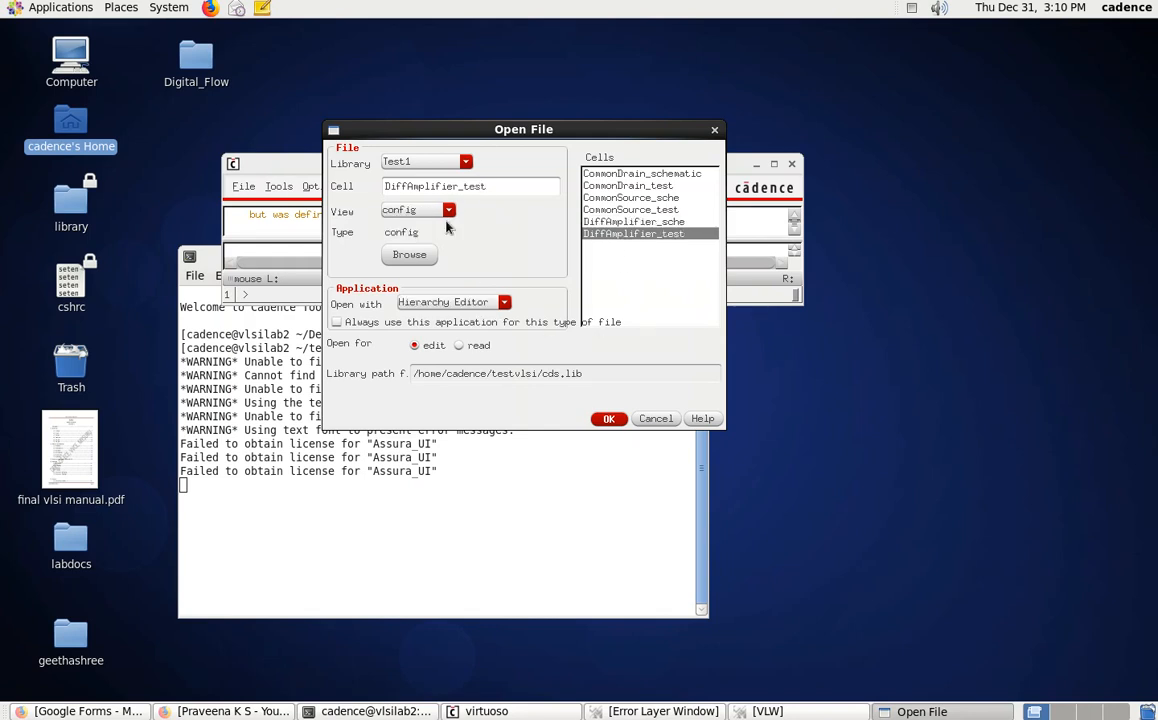
pyautogui.click(614, 419)
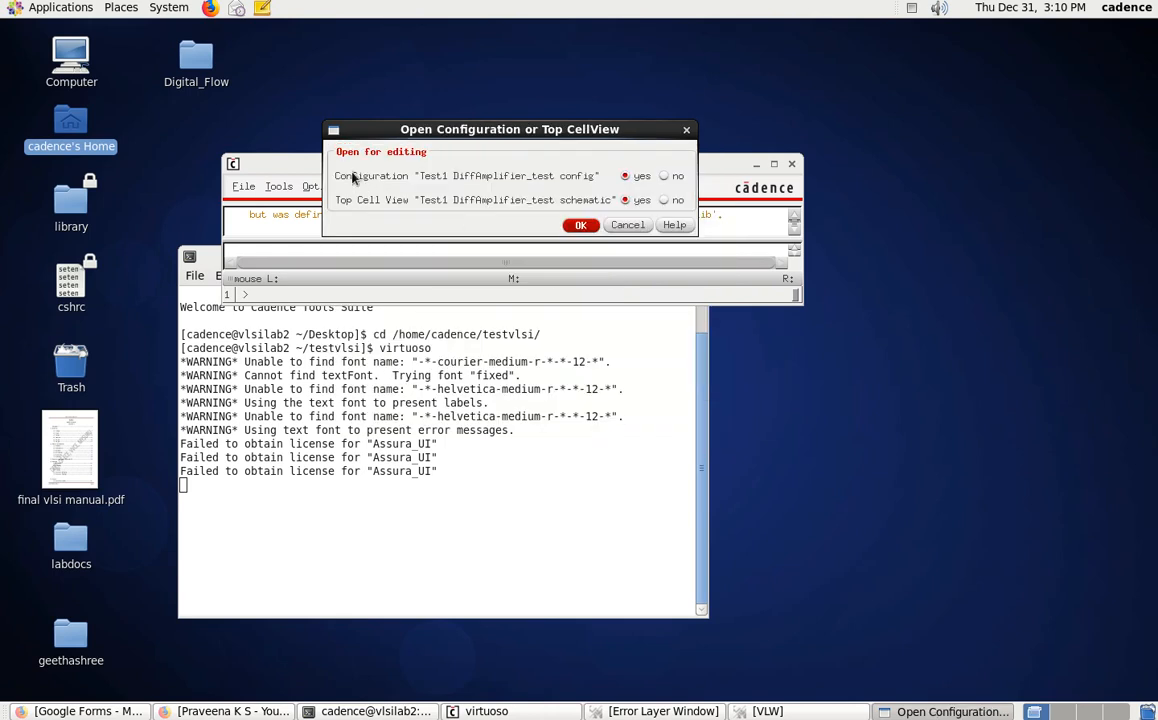
pyautogui.click(664, 176)
pyautogui.click(580, 225)
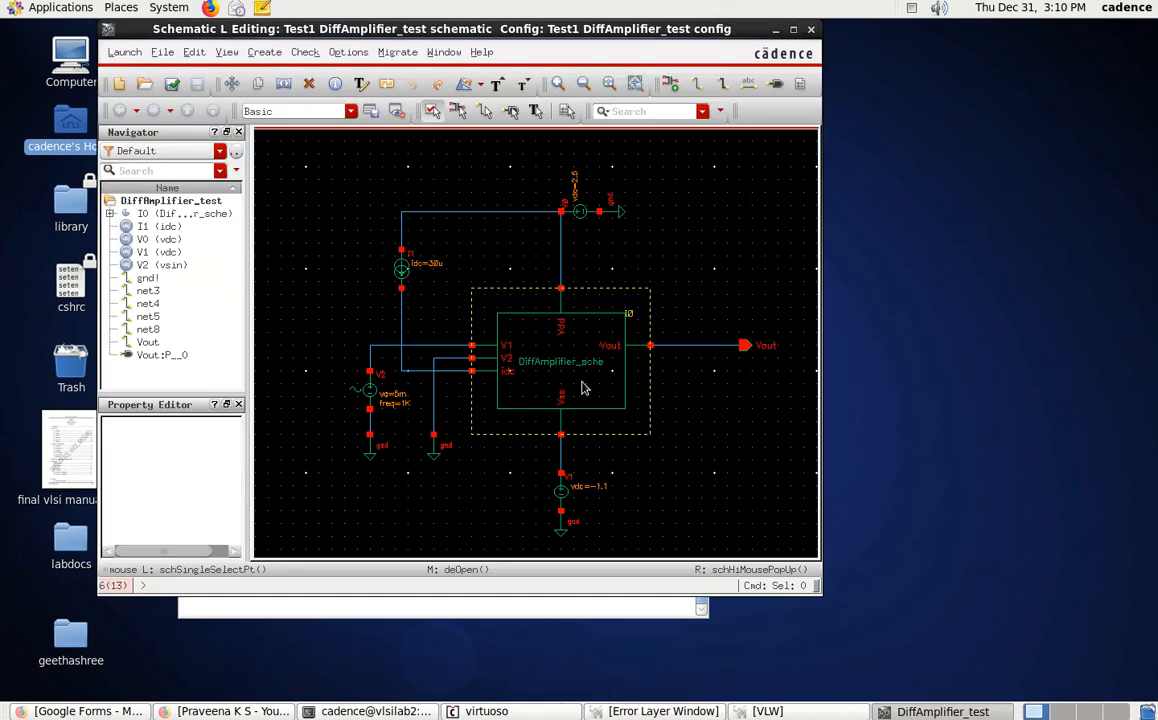
pyautogui.click(792, 32)
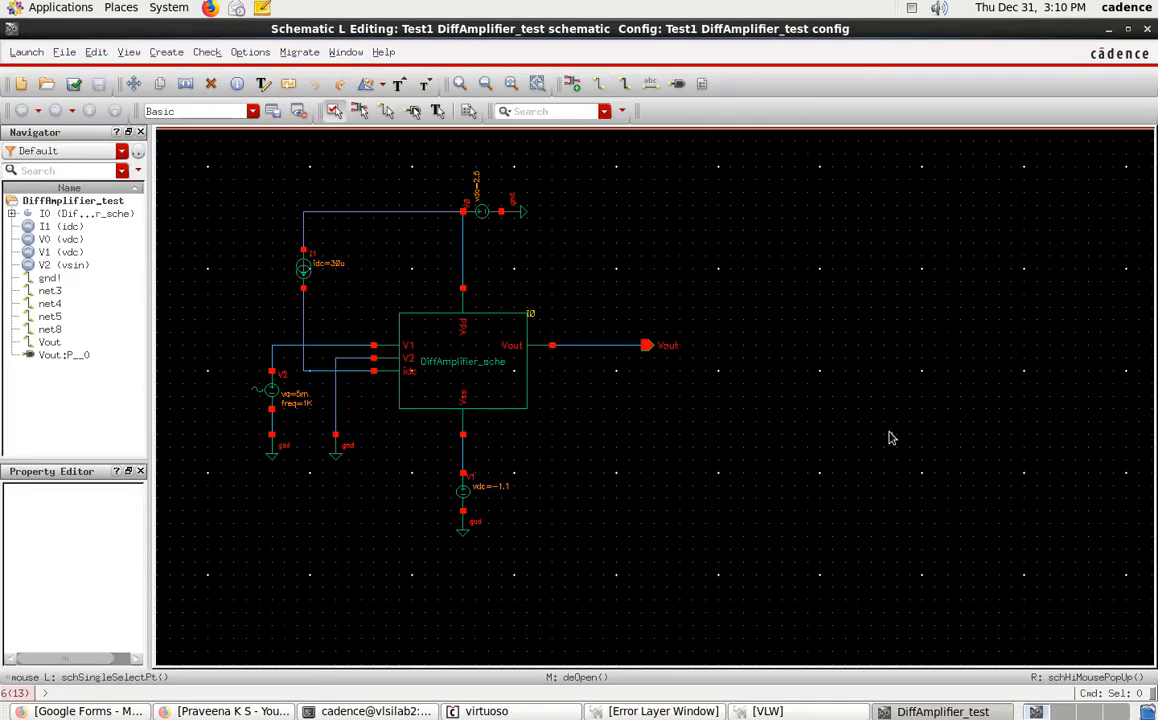
pyautogui.press('f')
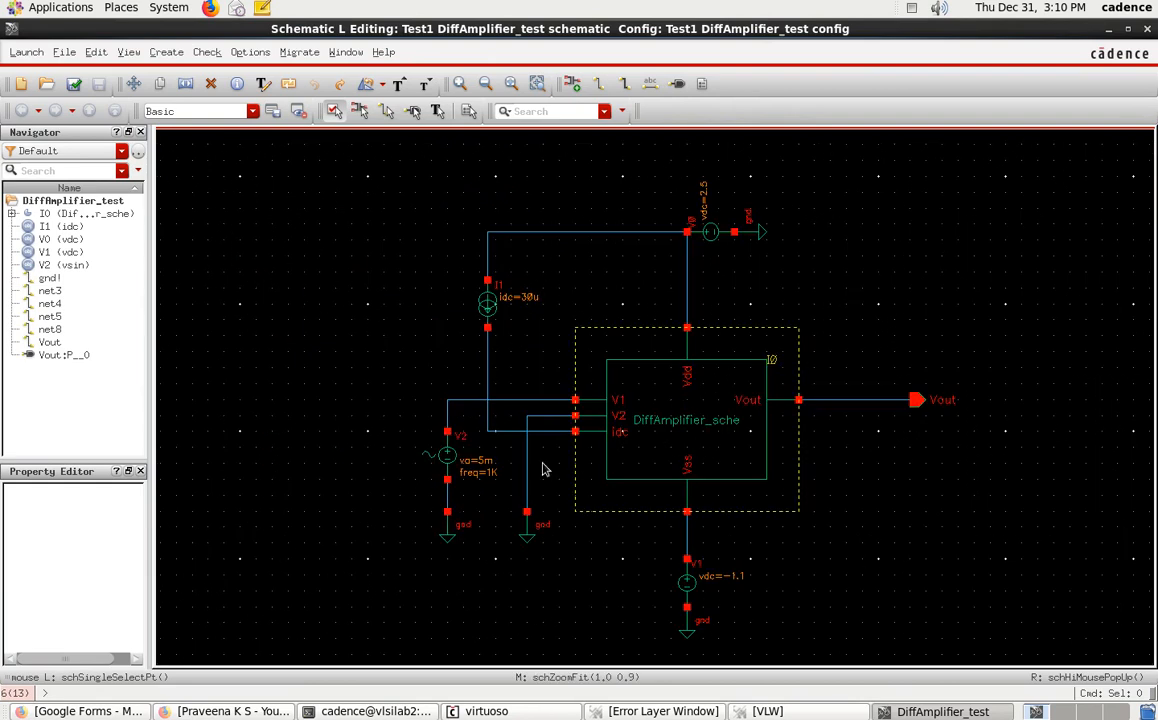
# Check which view the DiffAmplifier_sche instance offers for descending in read mode, and cancel without descending
pyautogui.rightClick(664, 395)
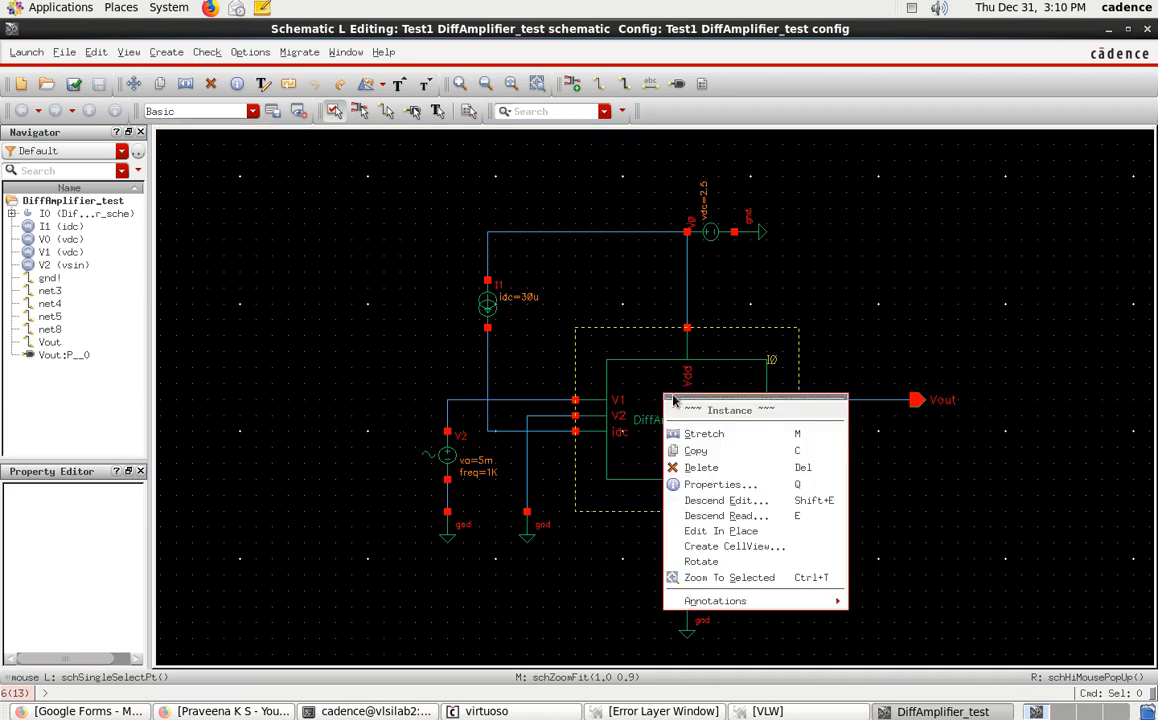
pyautogui.click(739, 517)
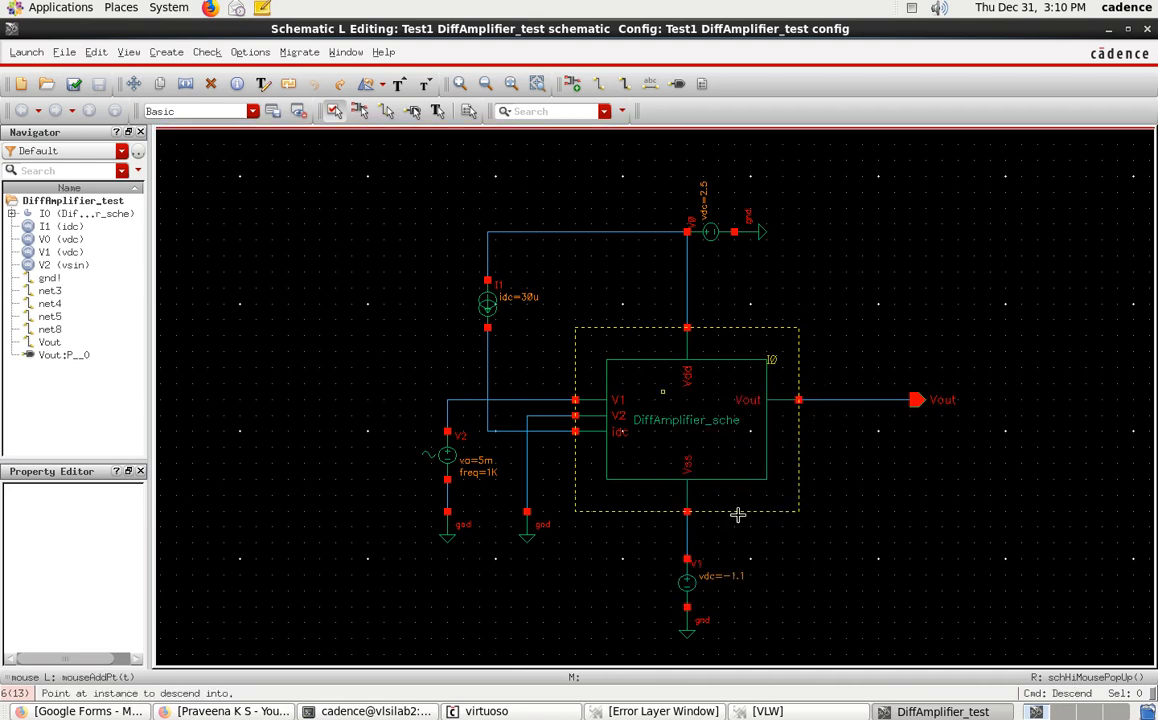
pyautogui.press('Escape')
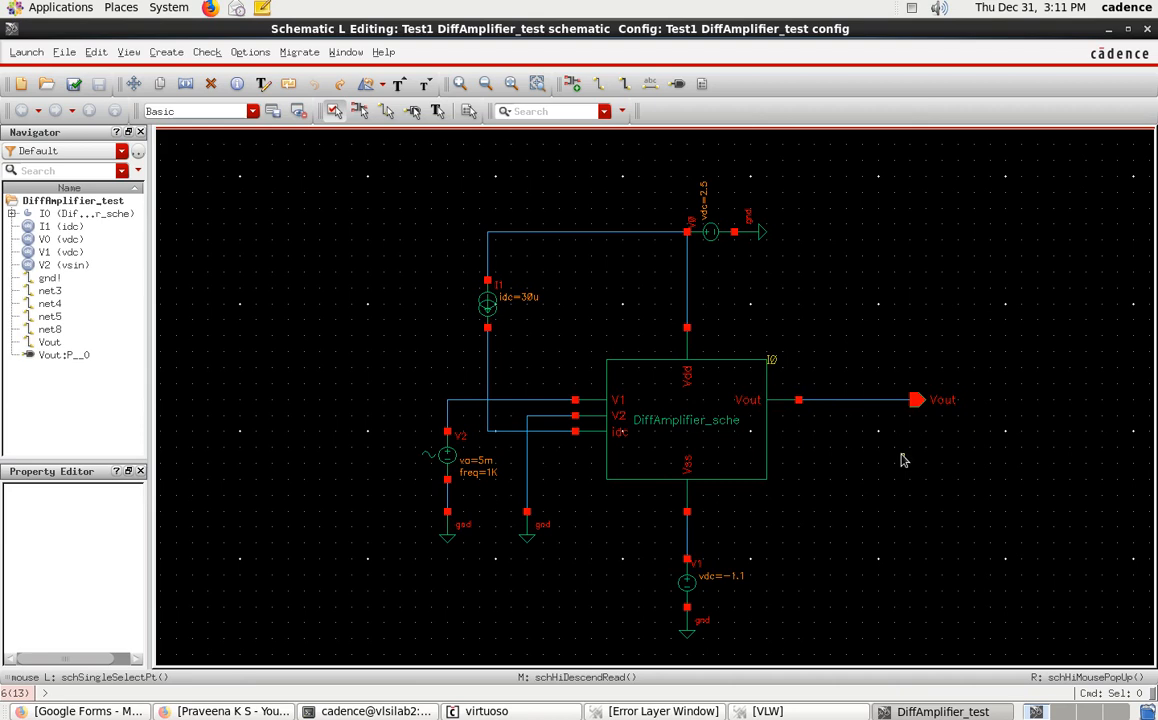
pyautogui.click(688, 436)
pyautogui.rightClick(617, 387)
pyautogui.click(700, 502)
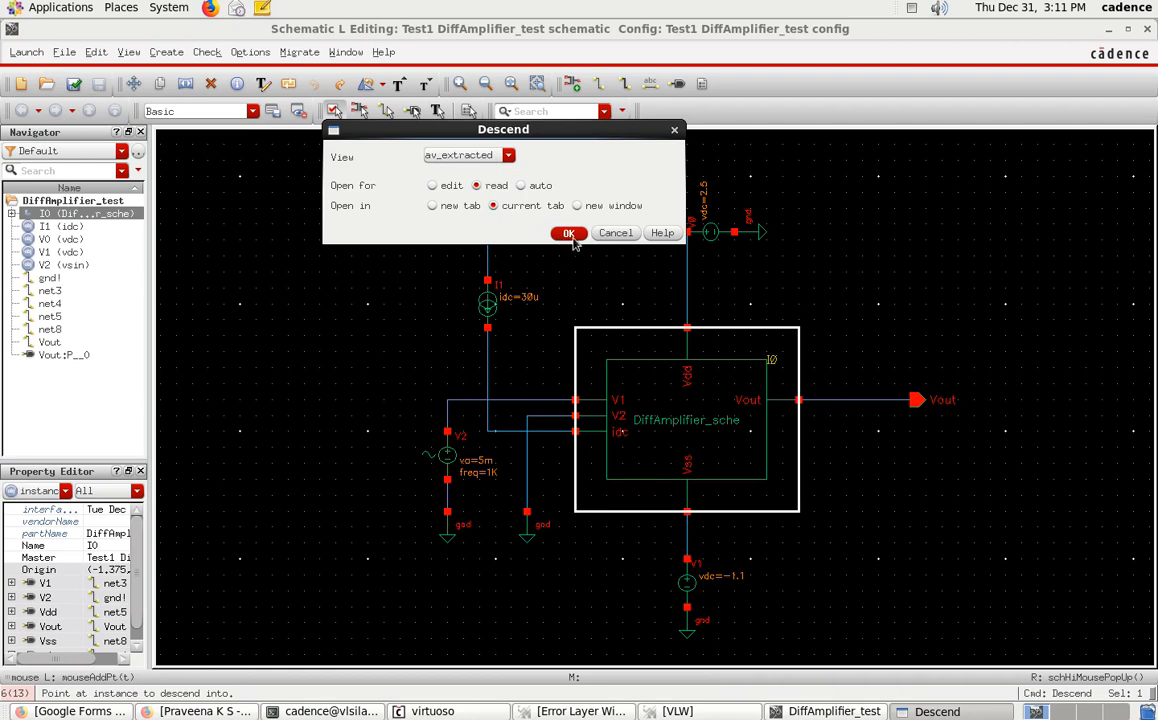
pyautogui.click(616, 233)
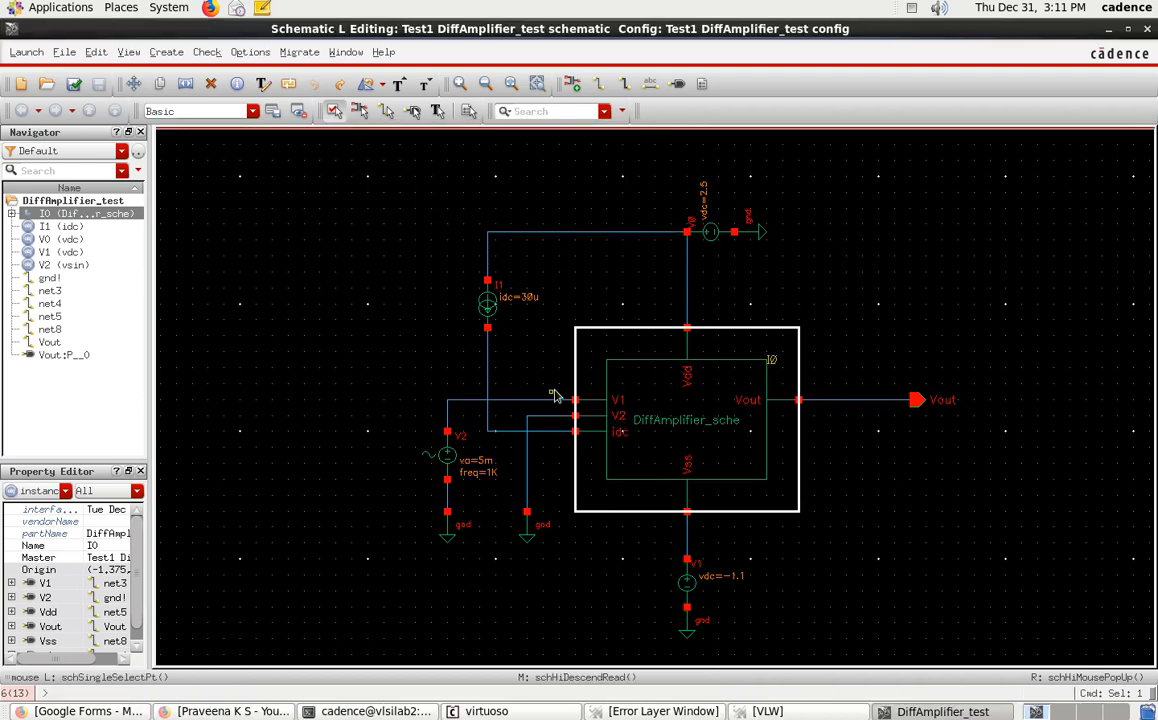
pyautogui.click(349, 347)
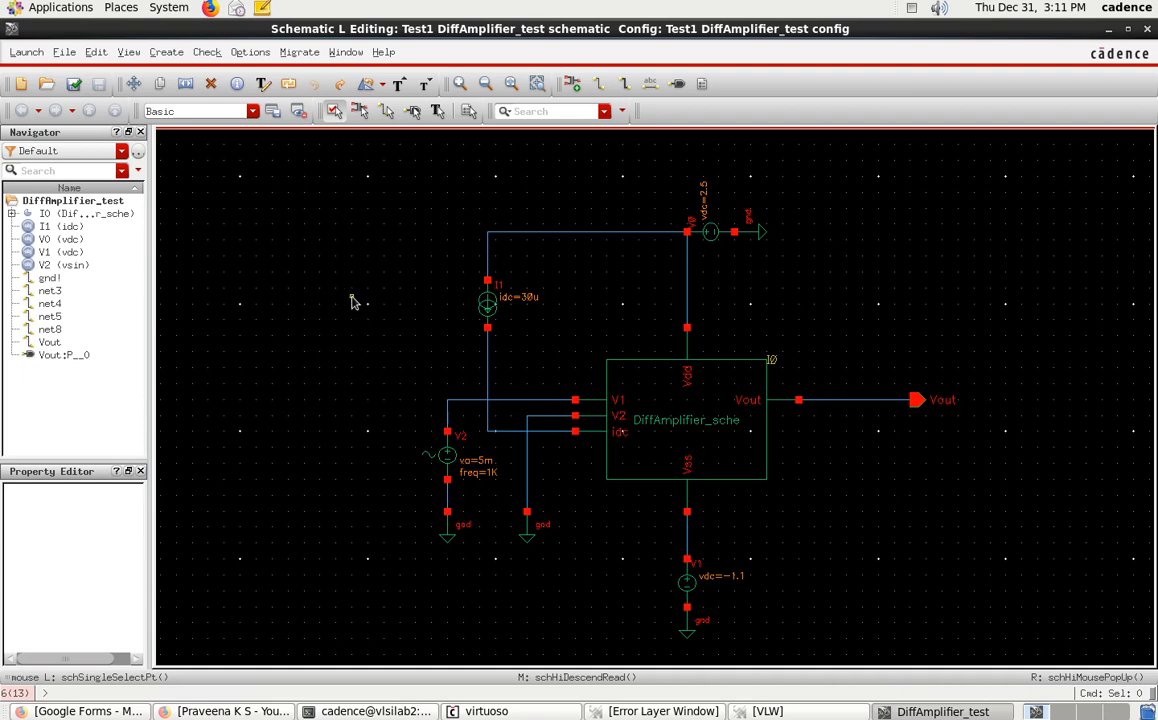
pyautogui.click(27, 52)
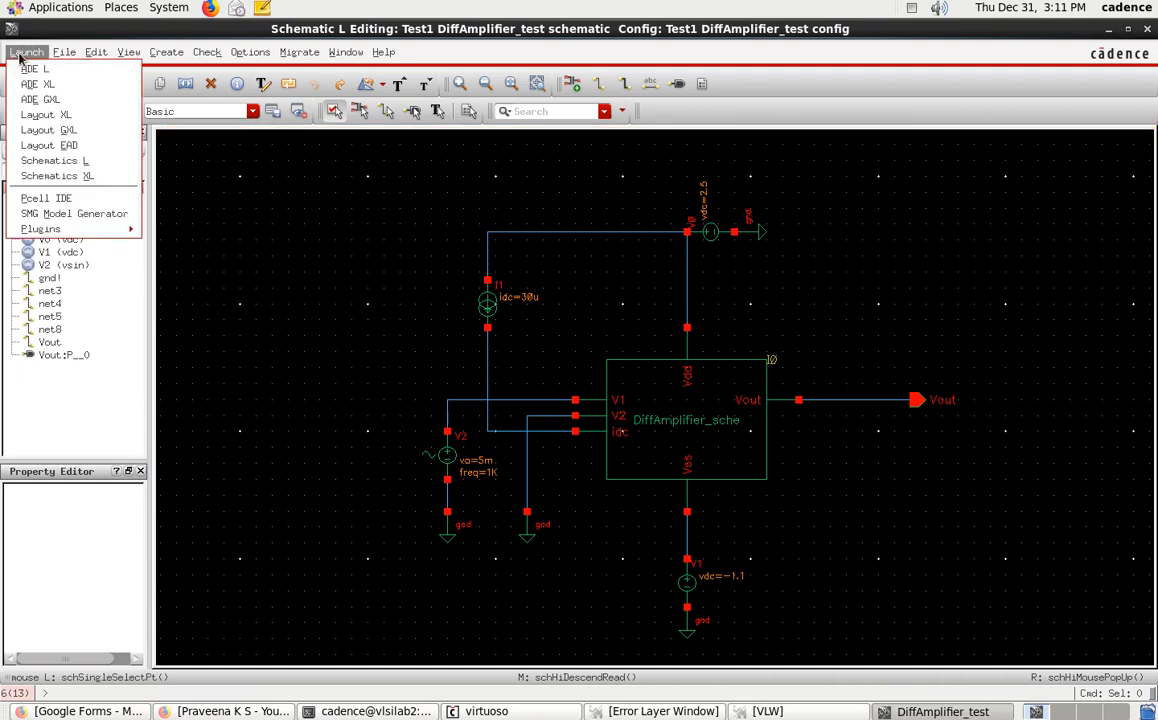
pyautogui.click(81, 119)
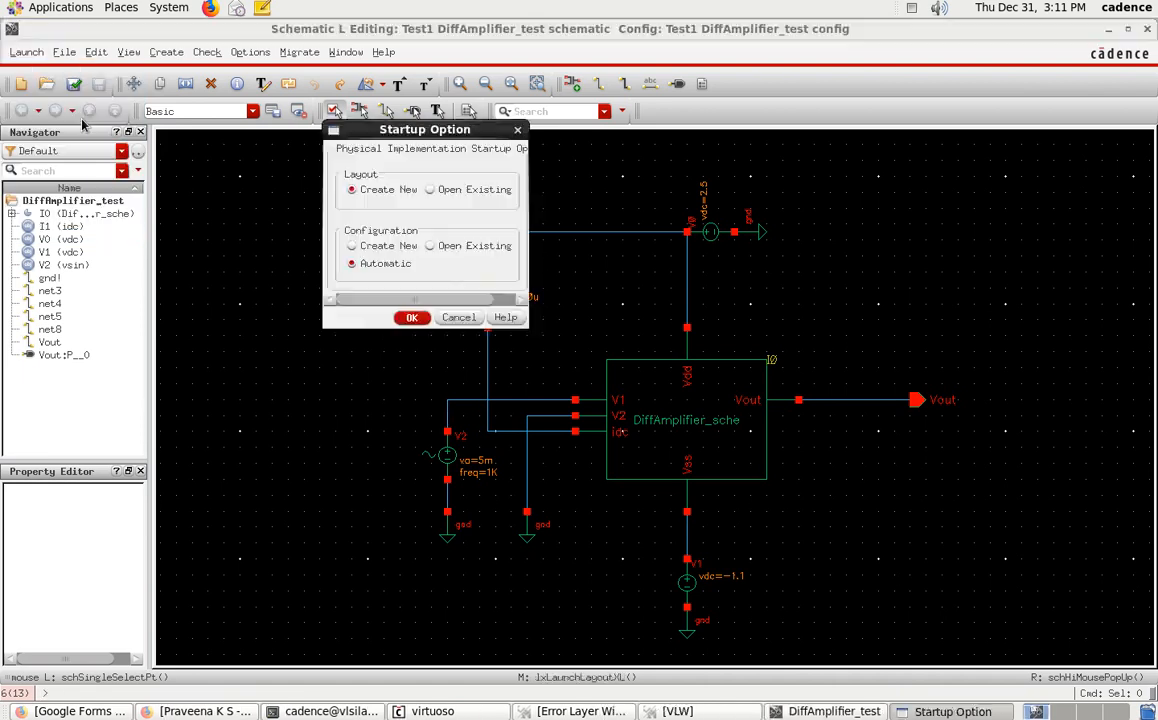
pyautogui.click(410, 314)
# Launch ADE L on the DiffAmplifier_test config, accepting the Analog_Design_Environment_XL license as a substitute
pyautogui.click(27, 52)
pyautogui.click(36, 69)
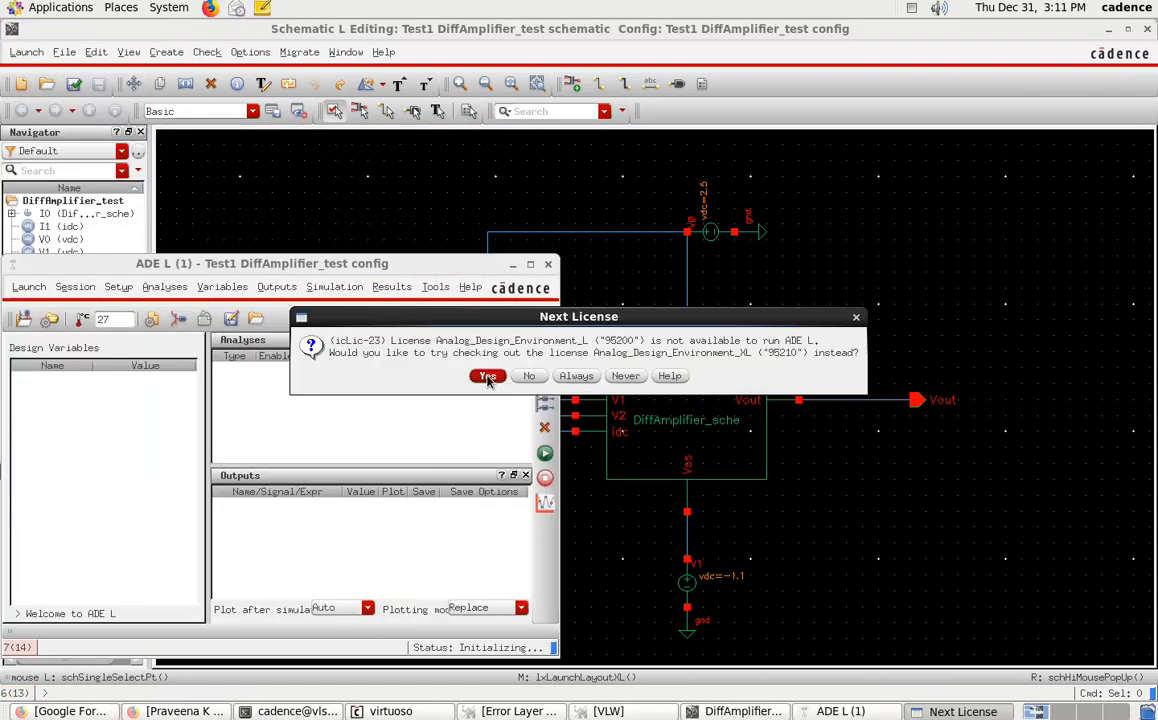
pyautogui.click(487, 376)
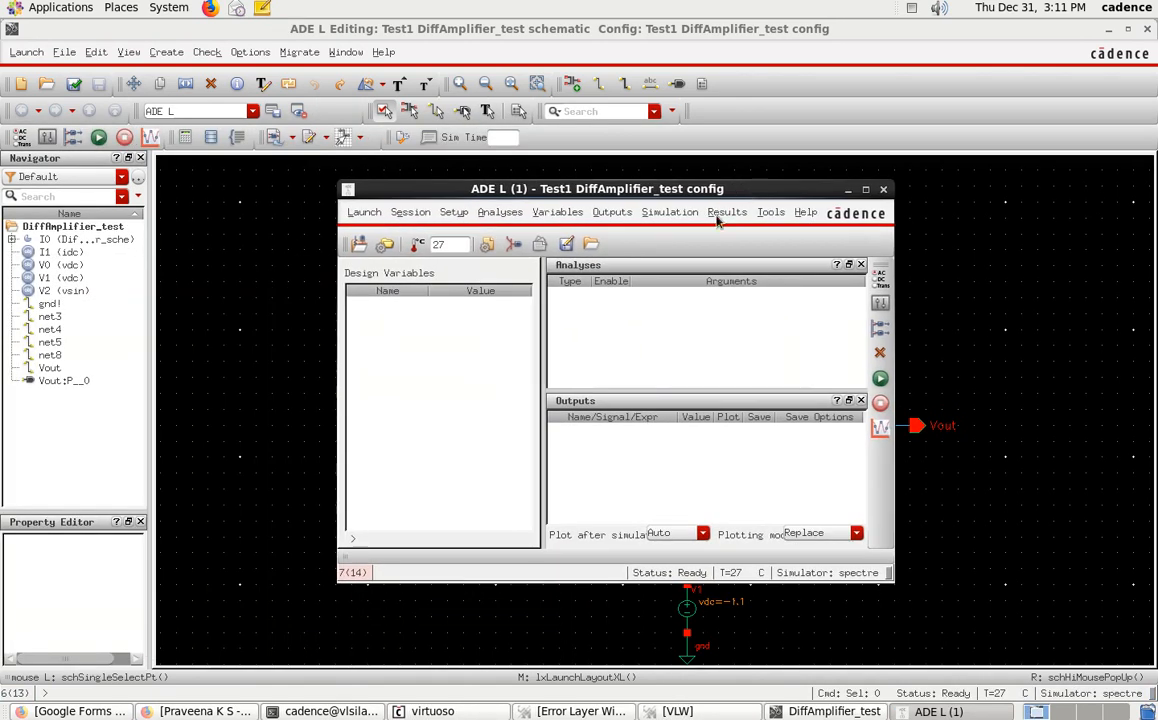
pyautogui.click(499, 212)
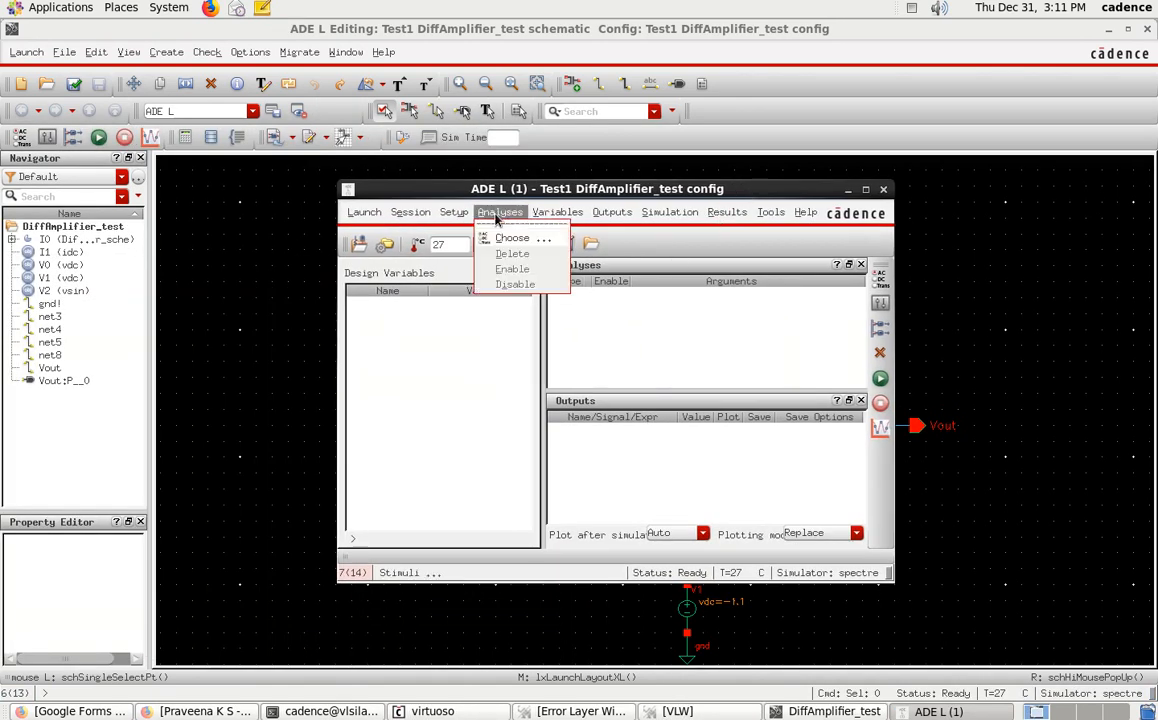
pyautogui.click(617, 358)
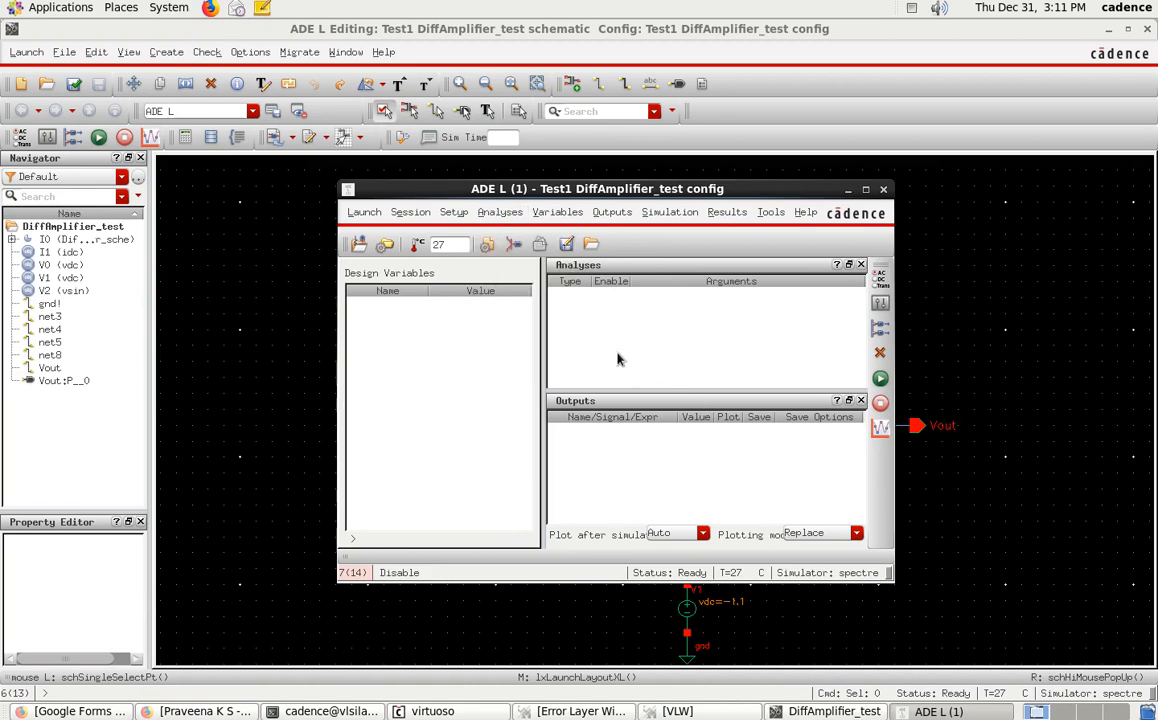
pyautogui.click(411, 213)
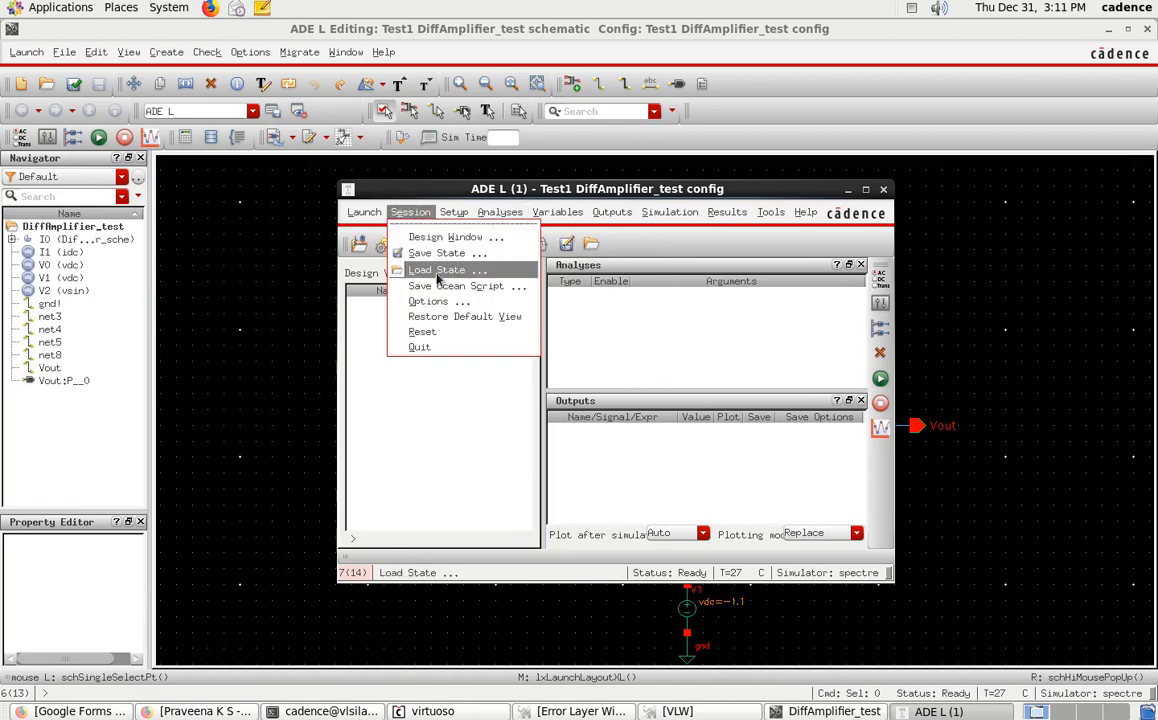
pyautogui.click(650, 333)
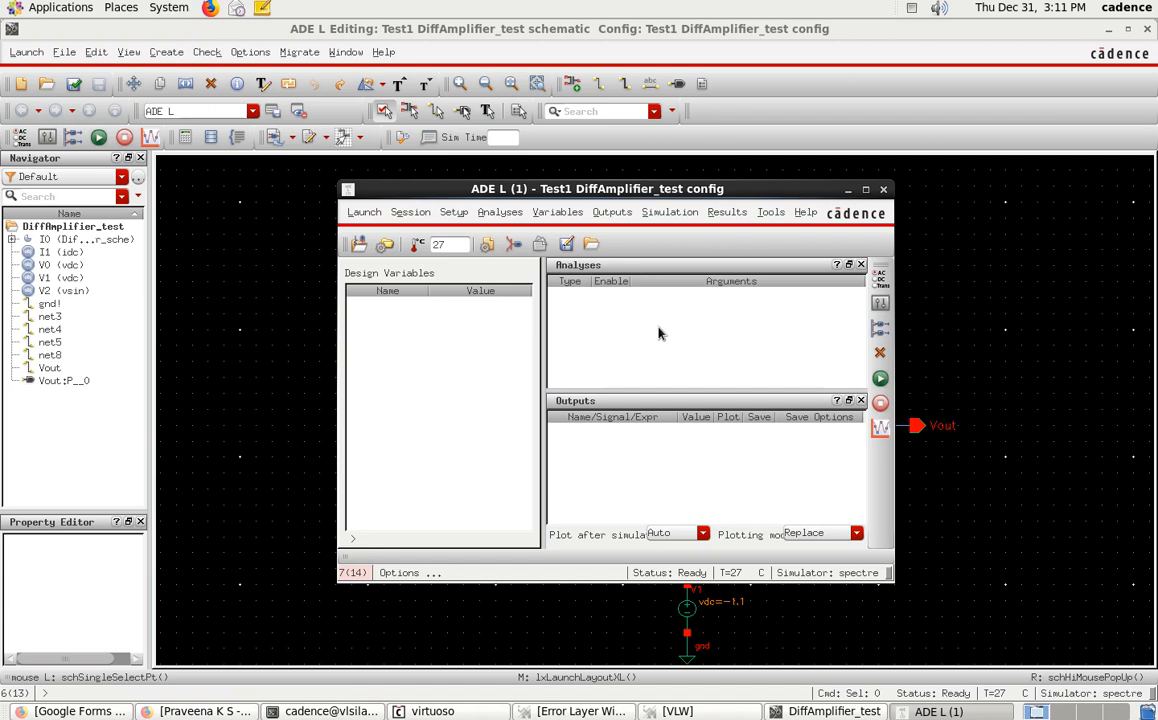
# Load the saved spectre state state1 for DiffAmplifier_test and run the simulation
pyautogui.click(411, 213)
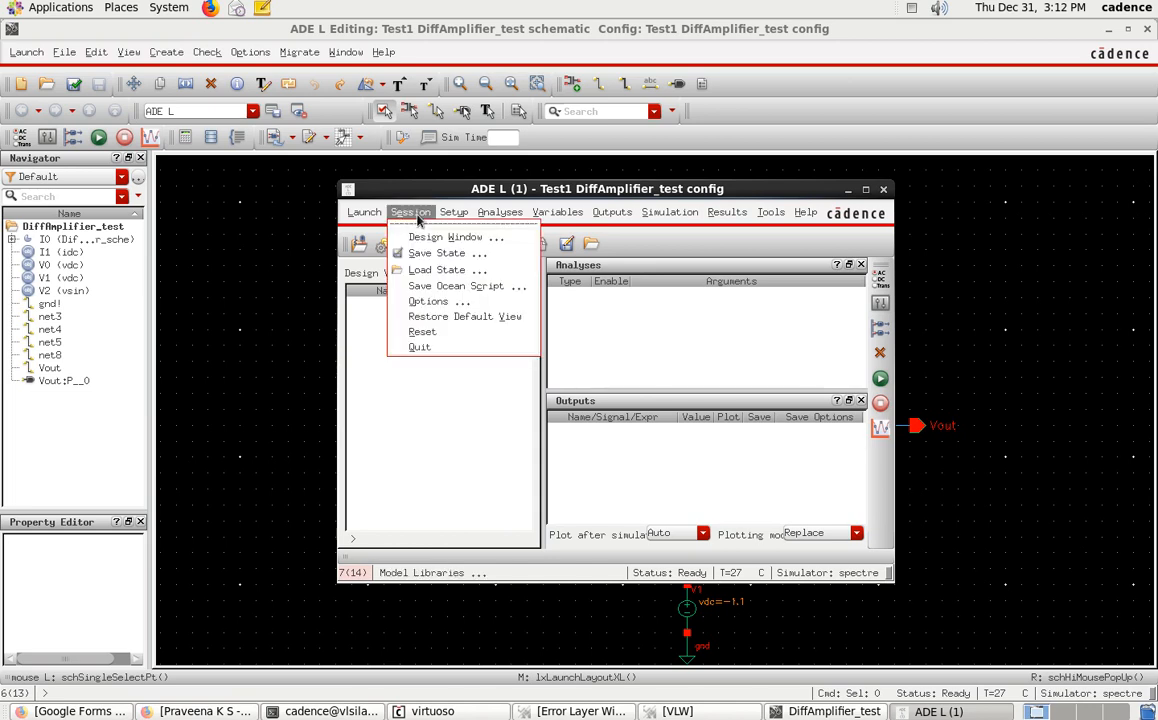
pyautogui.click(446, 278)
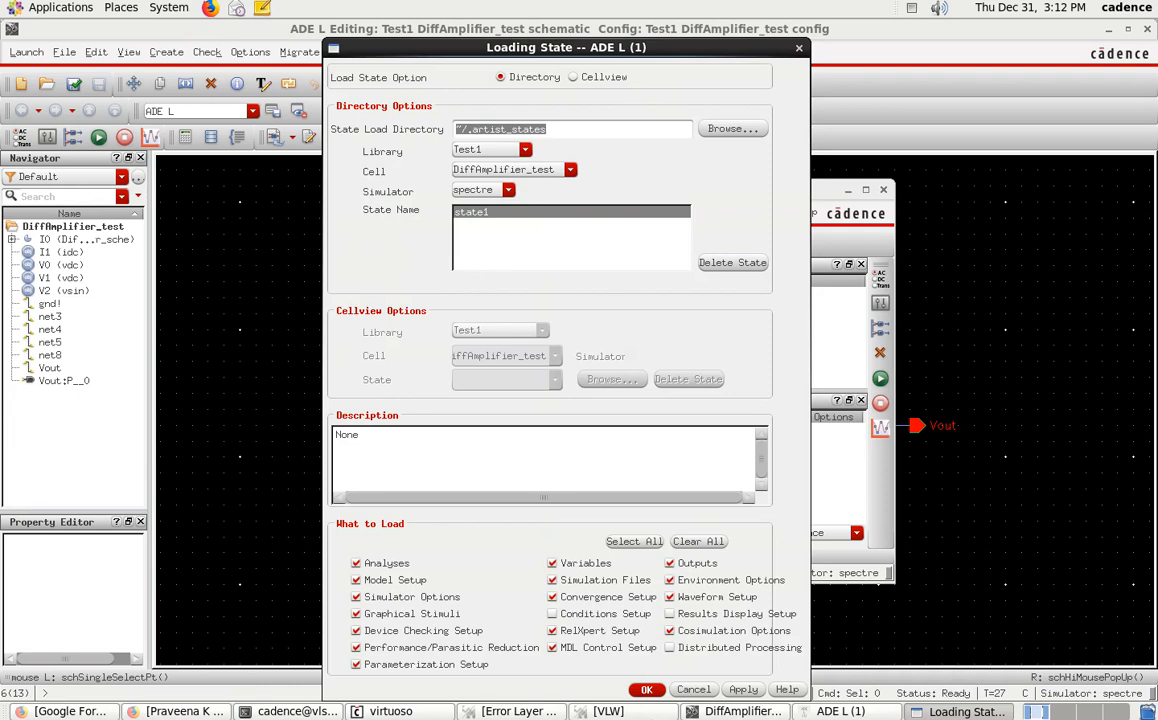
pyautogui.click(645, 690)
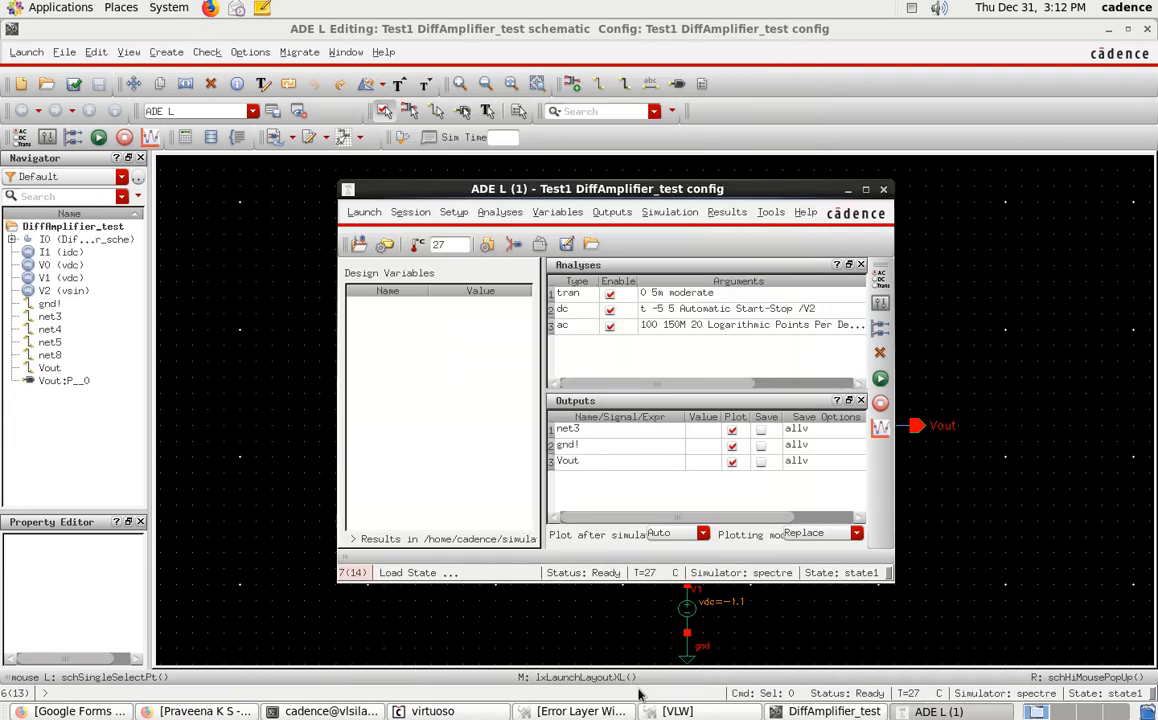
pyautogui.moveTo(620, 190); pyautogui.dragTo(546, 199)
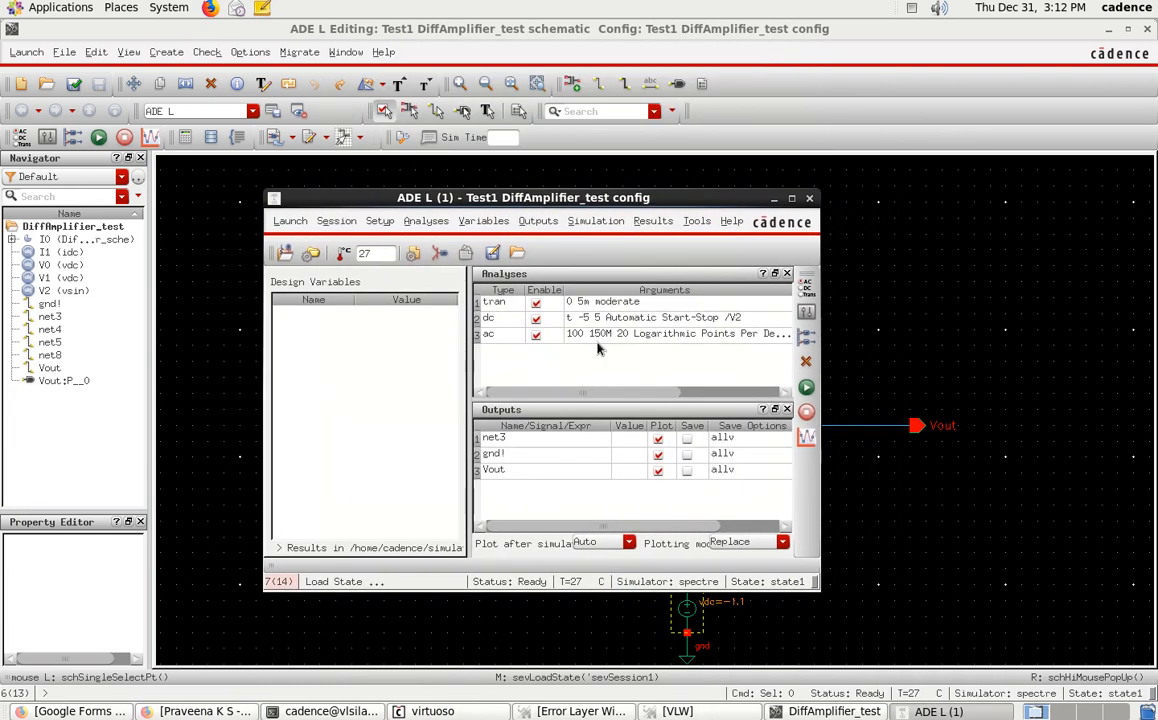
pyautogui.click(806, 389)
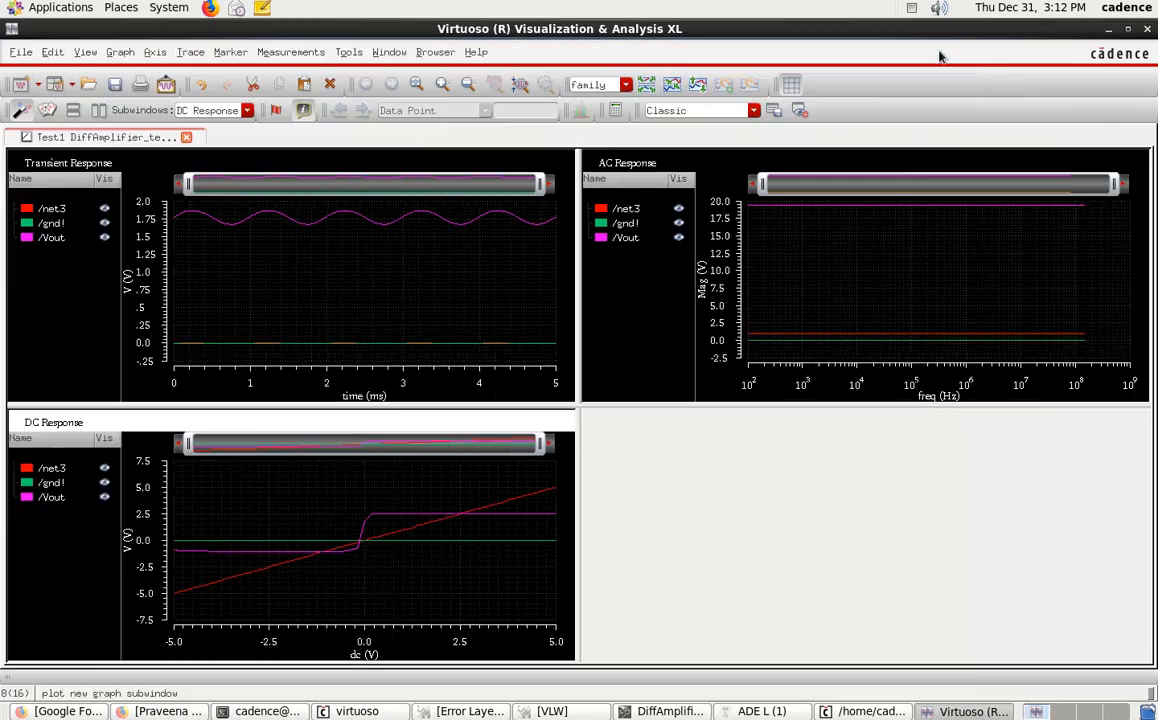
# Arrange the response plots side by side and split the transient and AC traces into separate strips
pyautogui.click(98, 110)
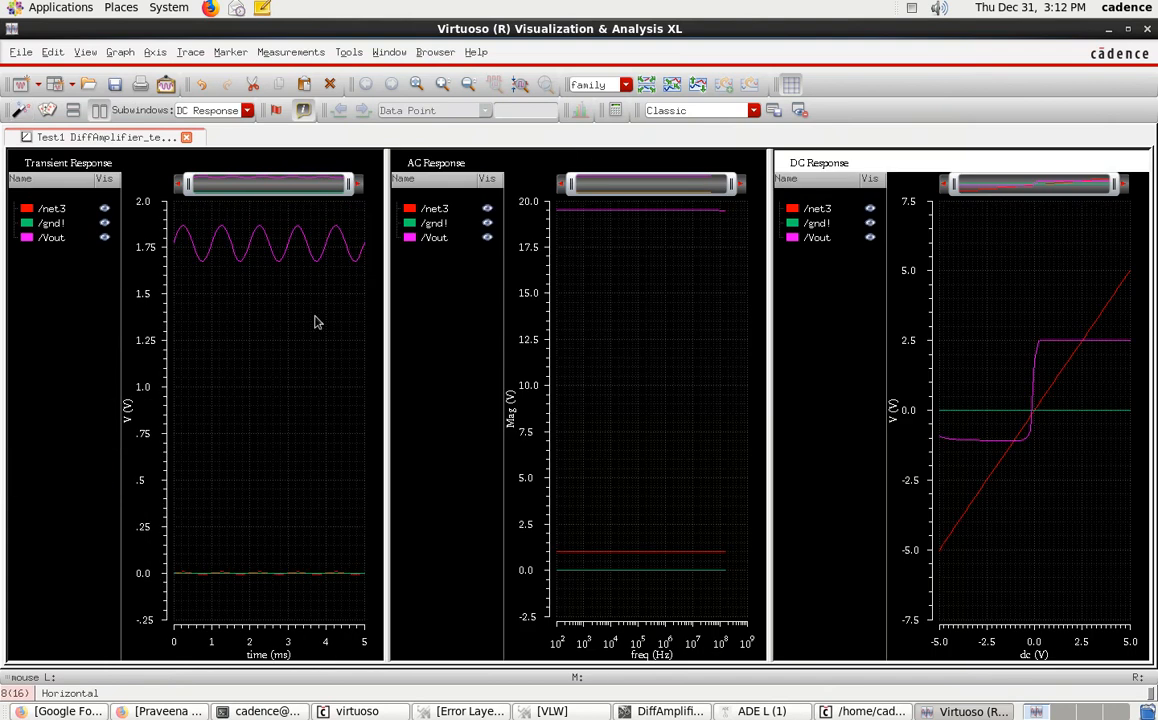
pyautogui.click(379, 376)
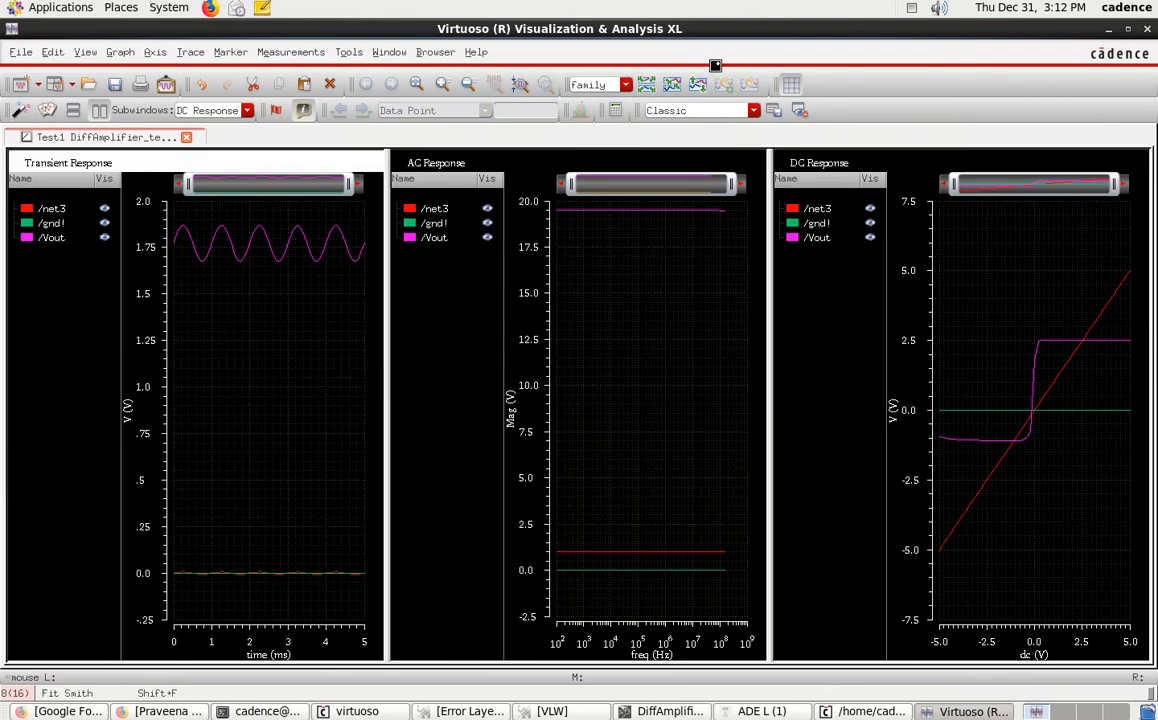
pyautogui.click(647, 85)
pyautogui.click(621, 341)
pyautogui.click(647, 85)
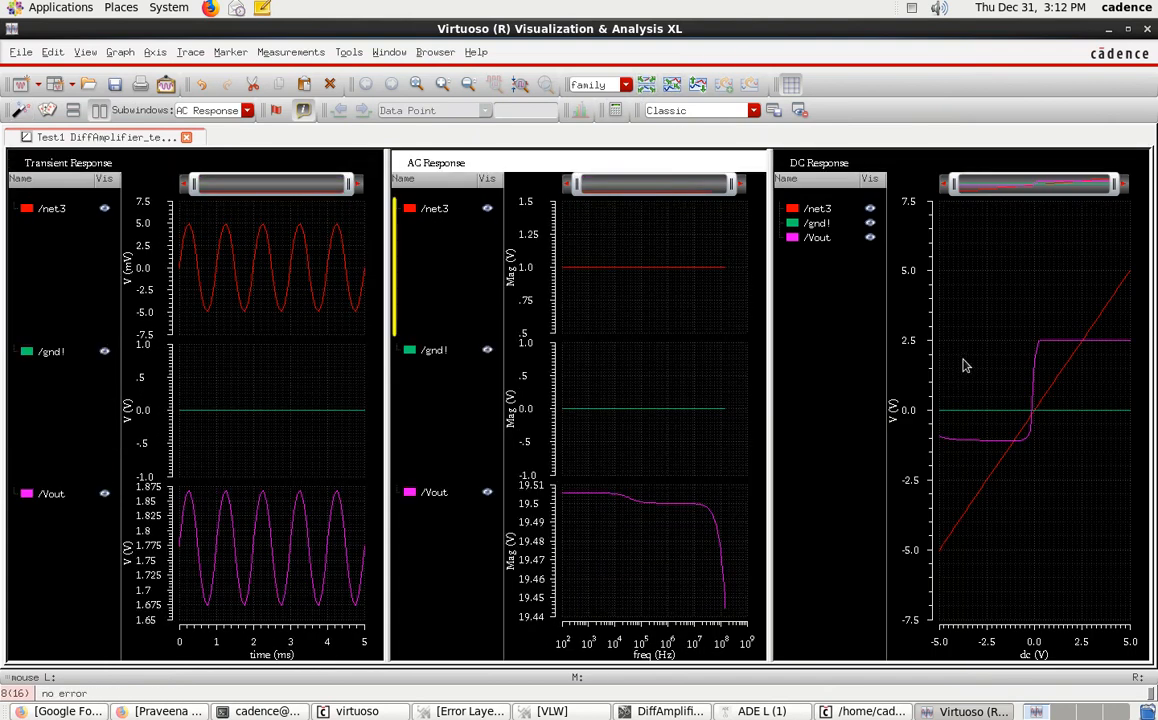
pyautogui.click(785, 185)
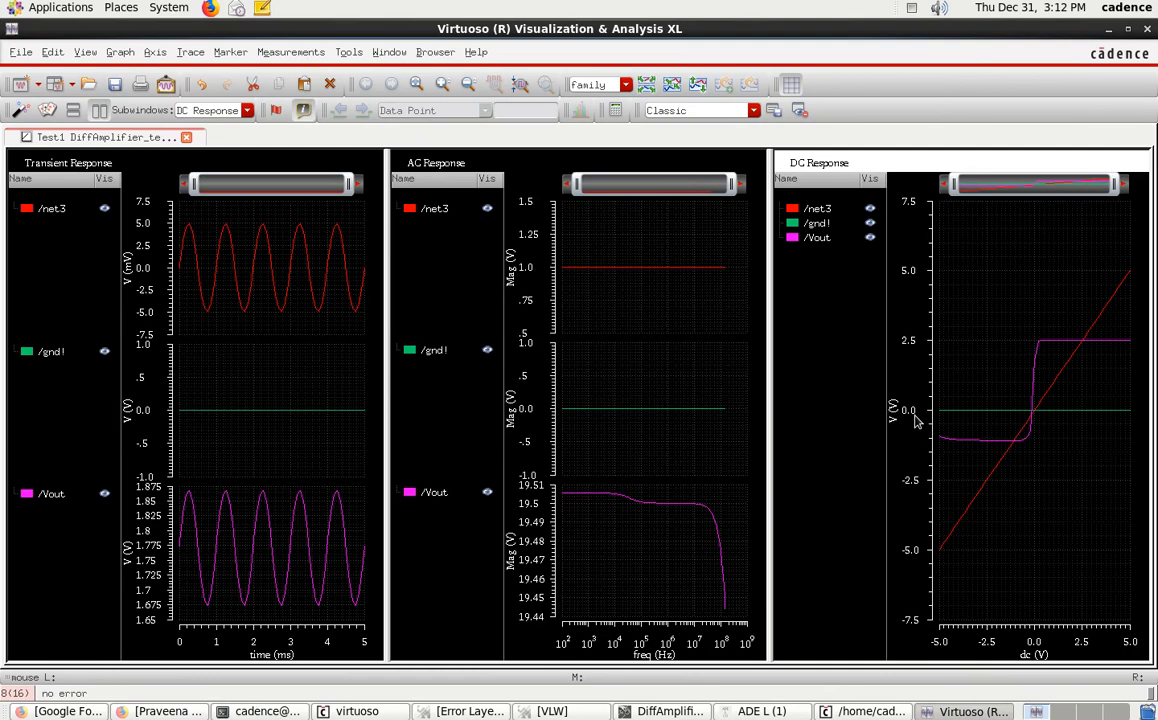
# Adjust the divider between the transient and AC plots so that the transient response gets the wider pane
pyautogui.moveTo(389, 440); pyautogui.dragTo(299, 436)
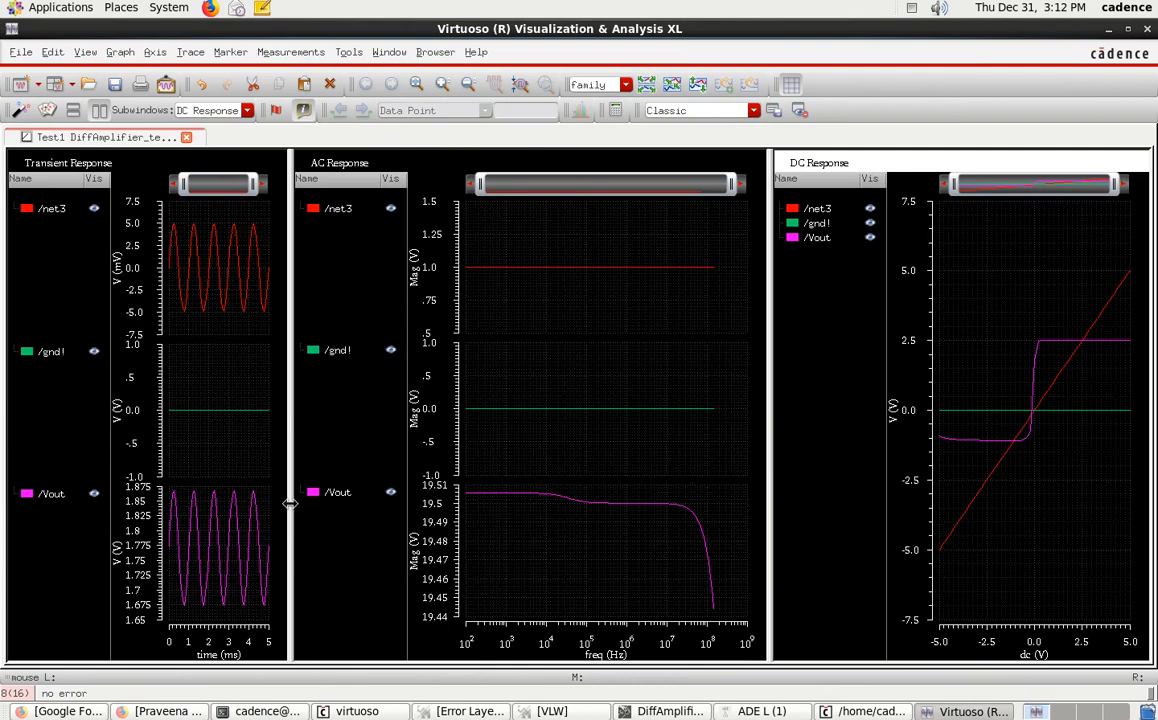
pyautogui.moveTo(290, 462); pyautogui.dragTo(568, 482)
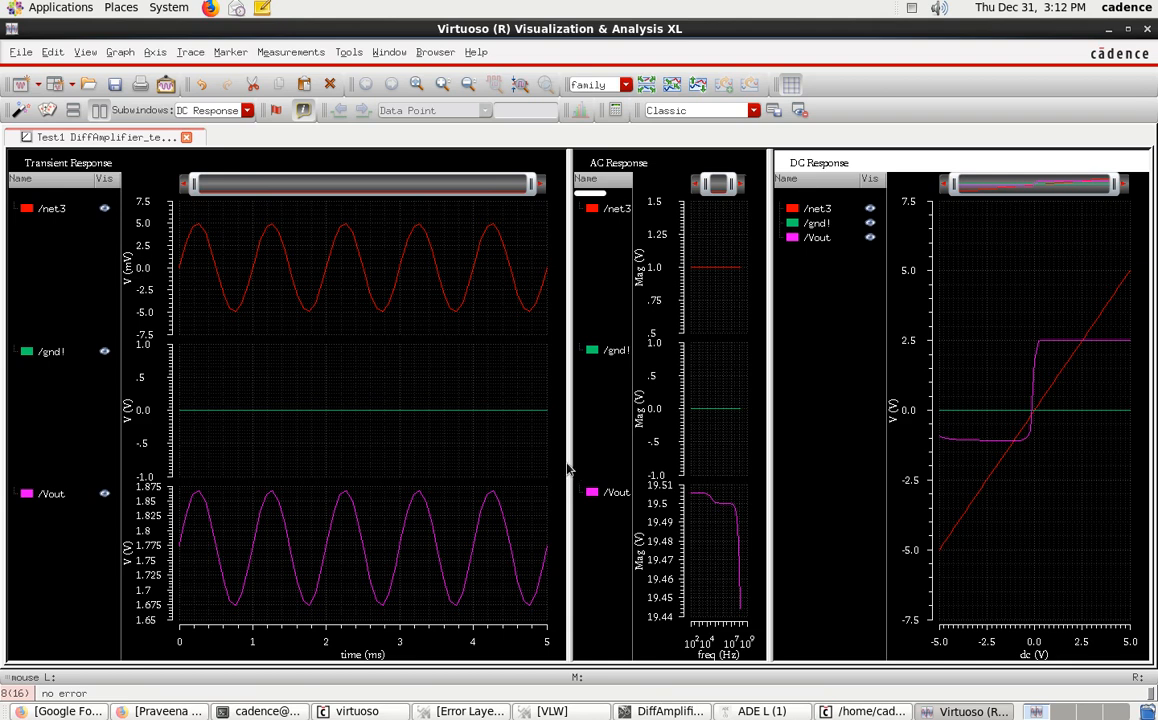
pyautogui.moveTo(571, 464); pyautogui.dragTo(514, 464)
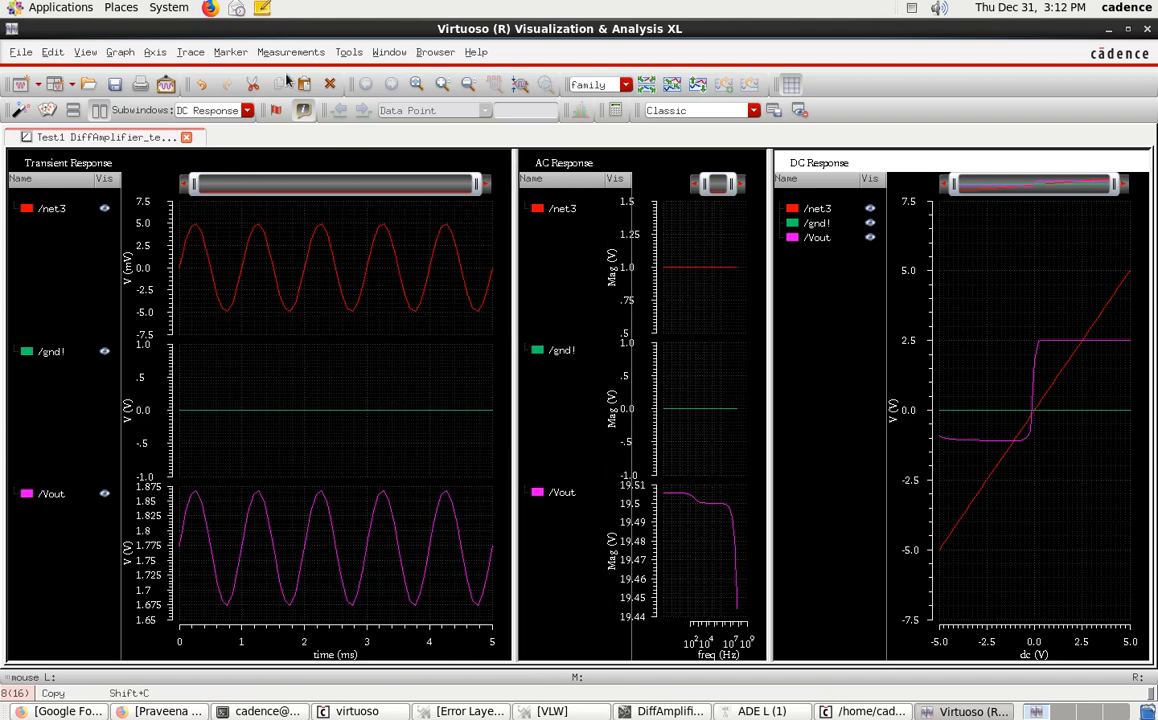
# Print the response plots to a PDF file named DiffAmp_postlayout.pdf in the Test1 folder
pyautogui.click(141, 85)
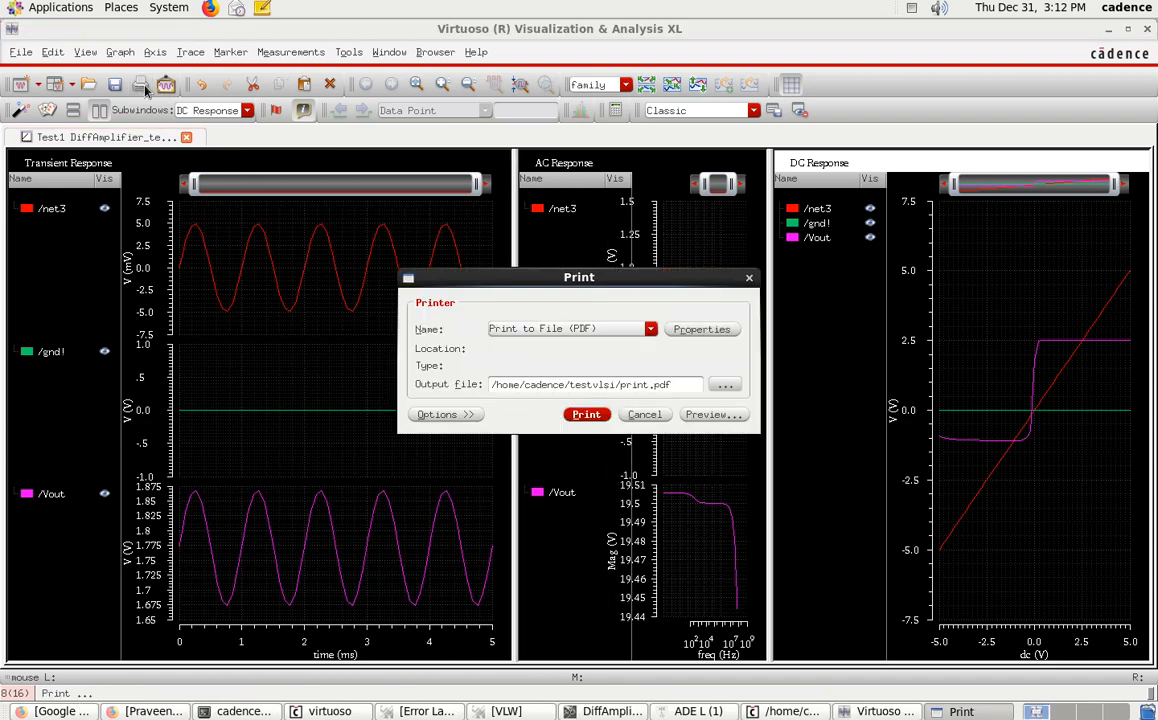
pyautogui.click(724, 386)
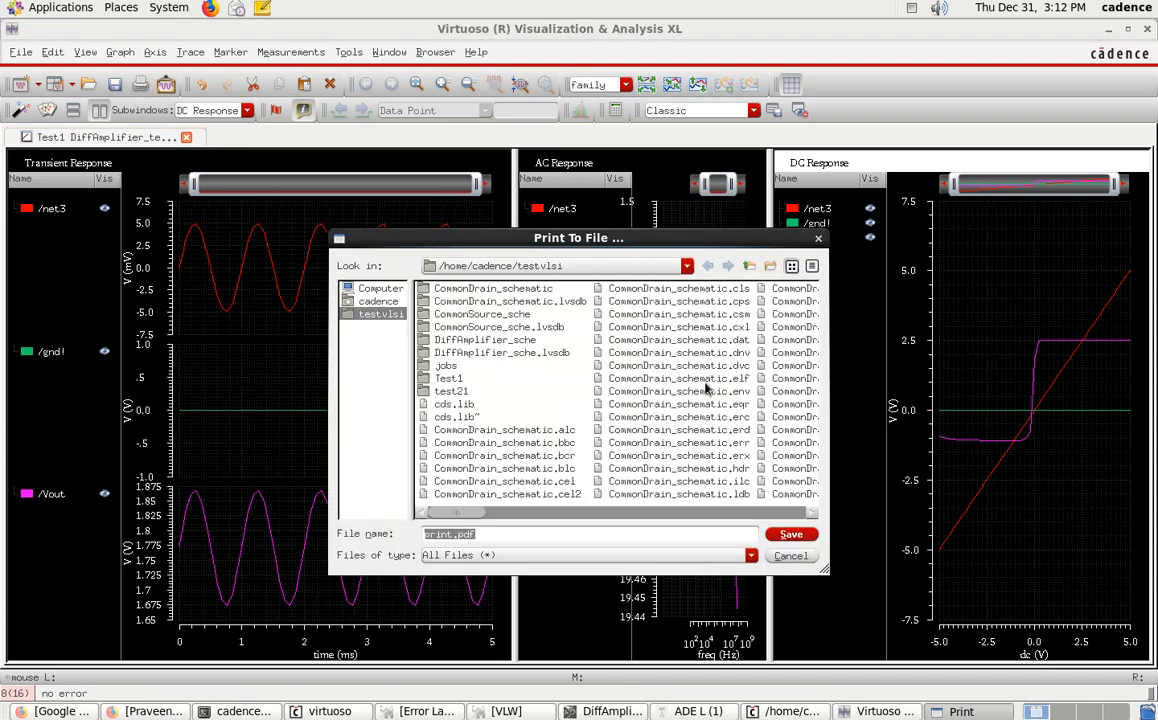
pyautogui.doubleClick(446, 379)
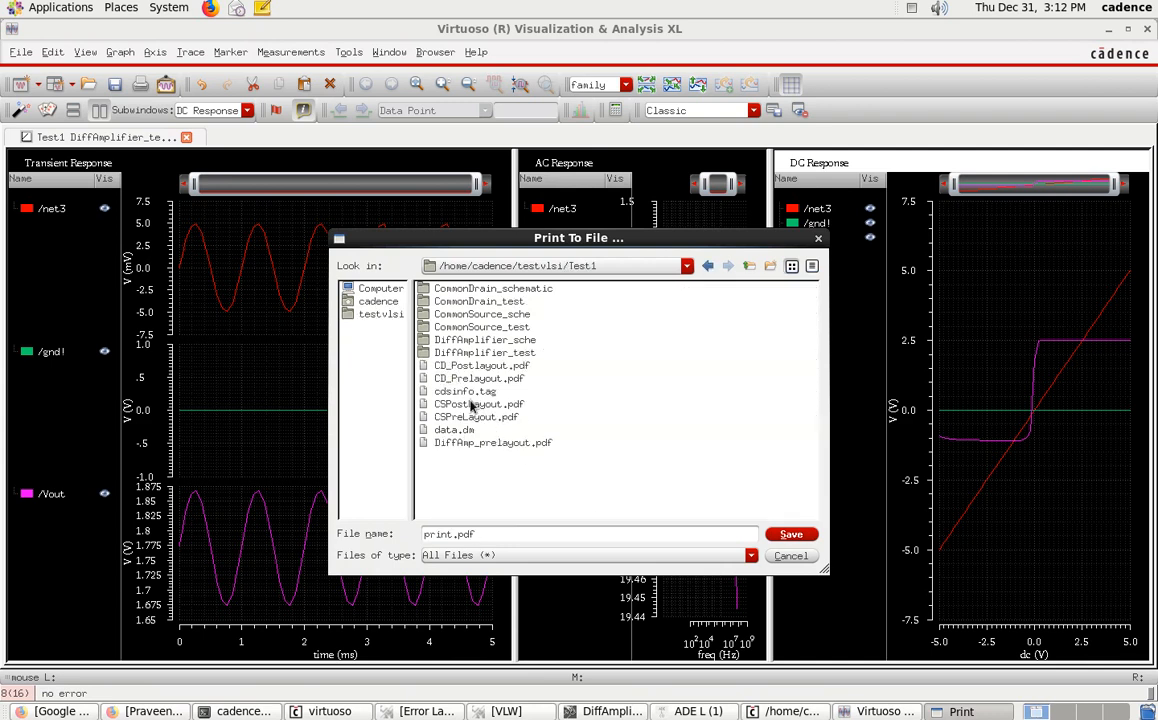
pyautogui.click(470, 445)
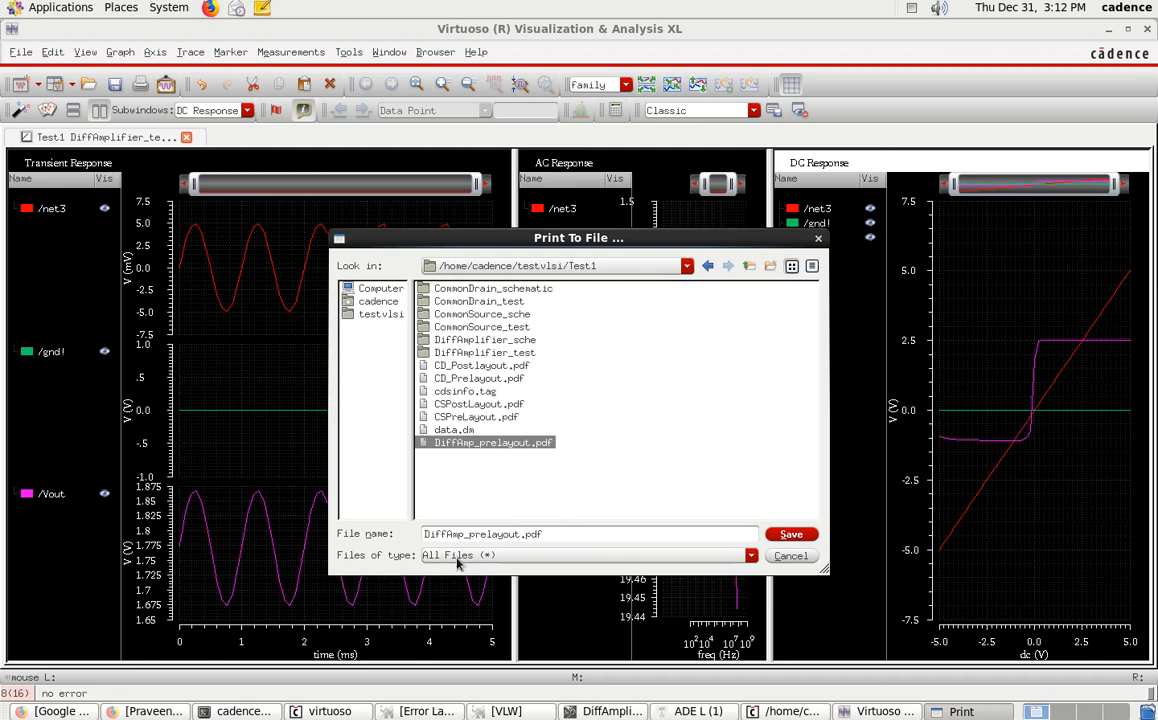
pyautogui.click(484, 534)
pyautogui.press('BackSpace')
pyautogui.press('BackSpace')
pyautogui.write('ost')
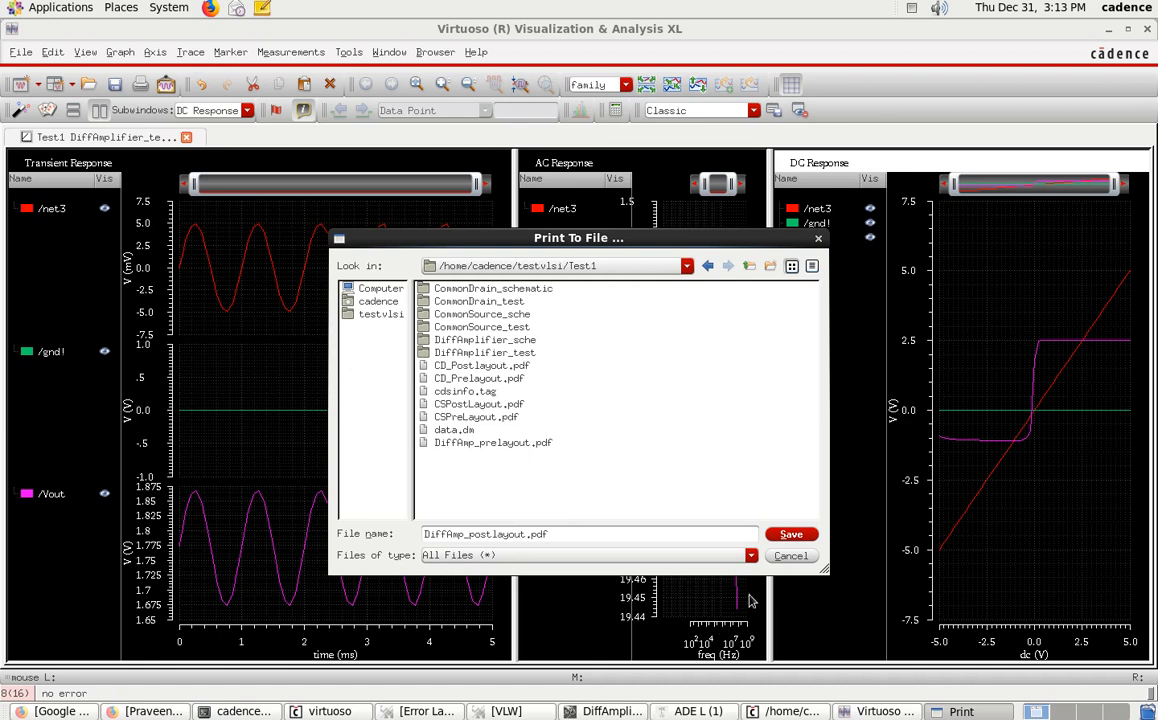
pyautogui.click(792, 536)
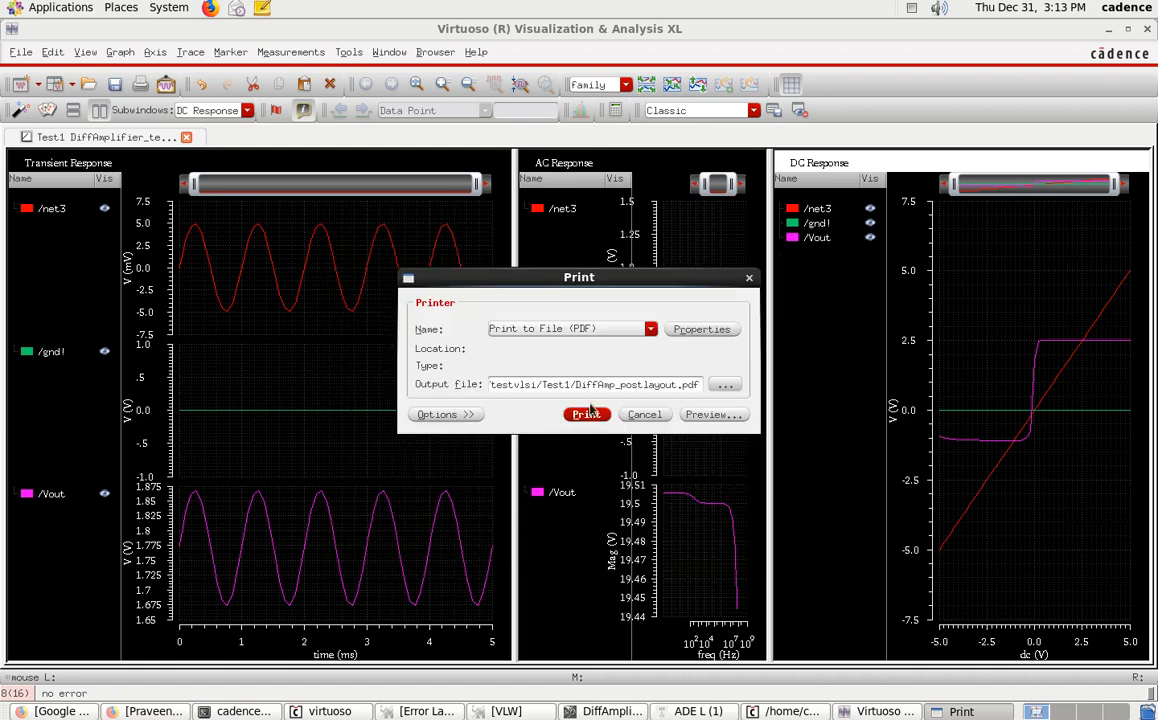
pyautogui.click(589, 416)
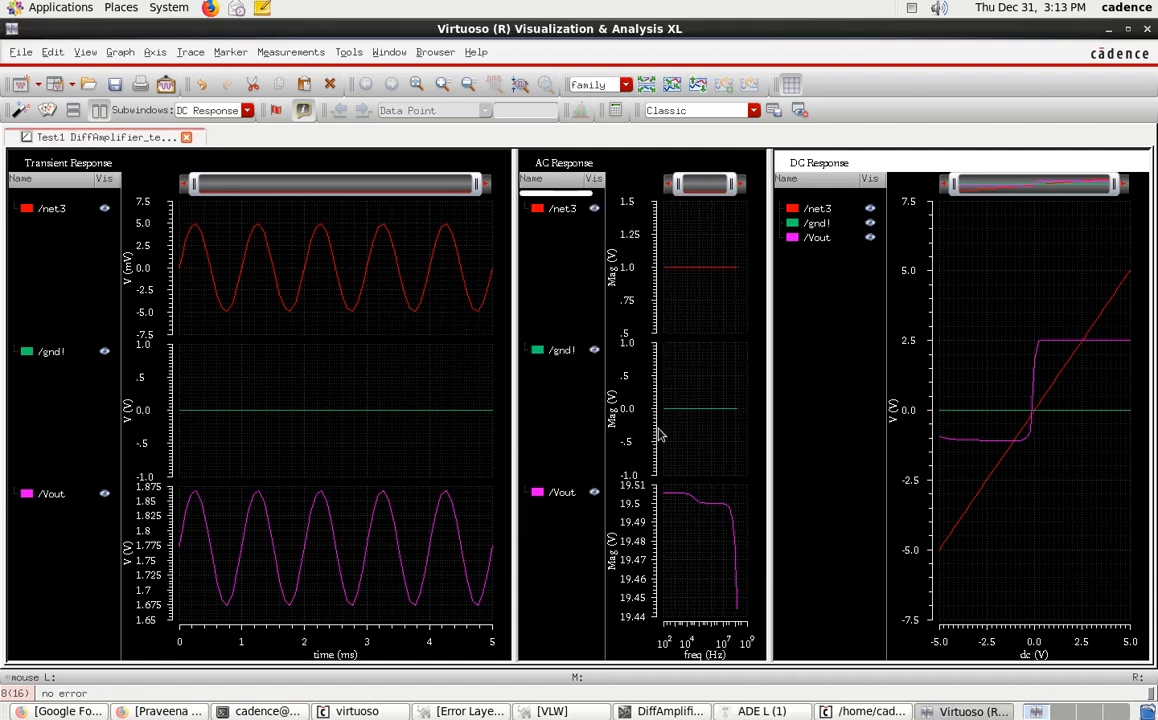
# Enlarge the AC response pane and then the DC response pane to examine their curves
pyautogui.moveTo(516, 406); pyautogui.dragTo(90, 407)
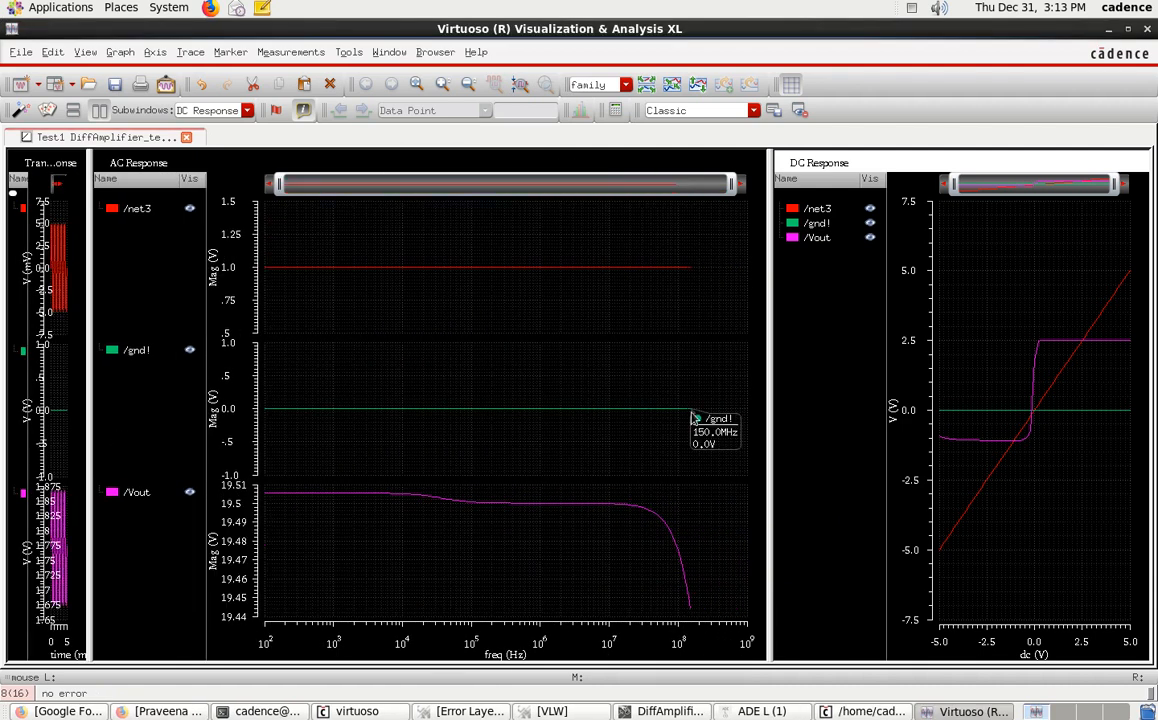
pyautogui.moveTo(770, 410); pyautogui.dragTo(318, 408)
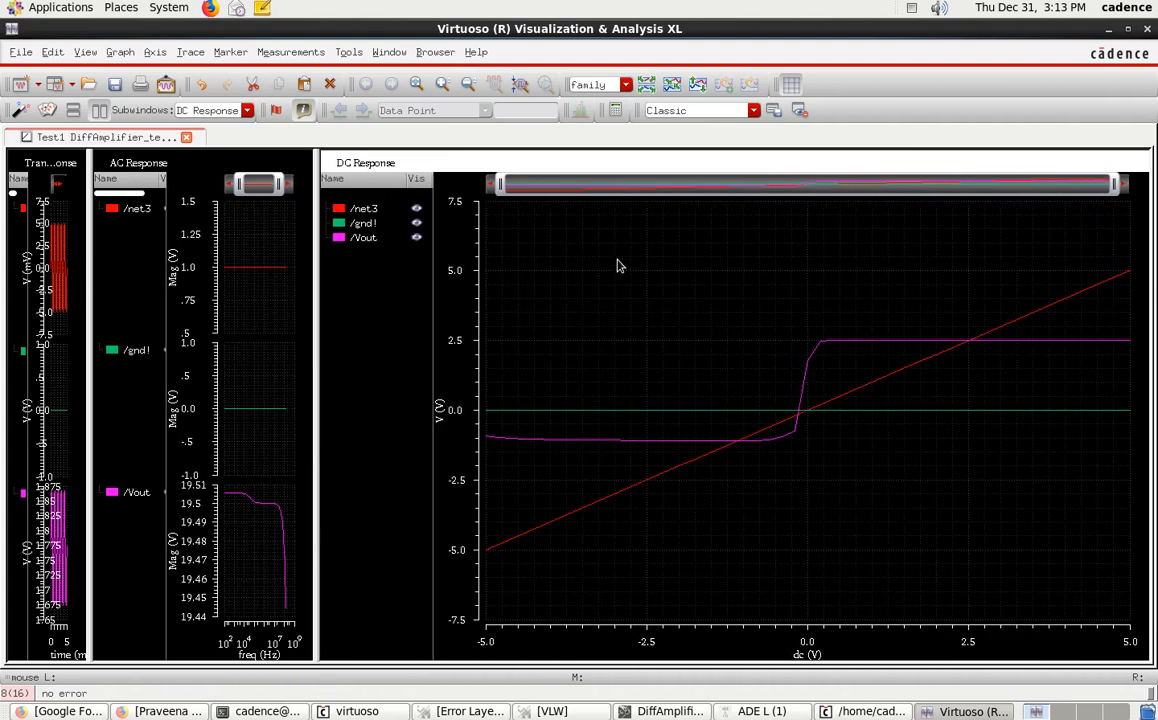